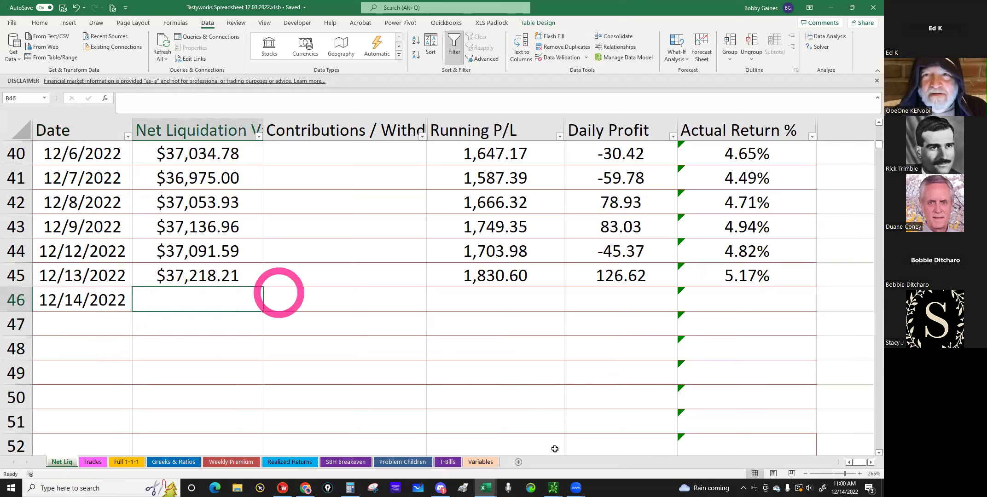
pyautogui.click(536, 487)
pyautogui.click(548, 488)
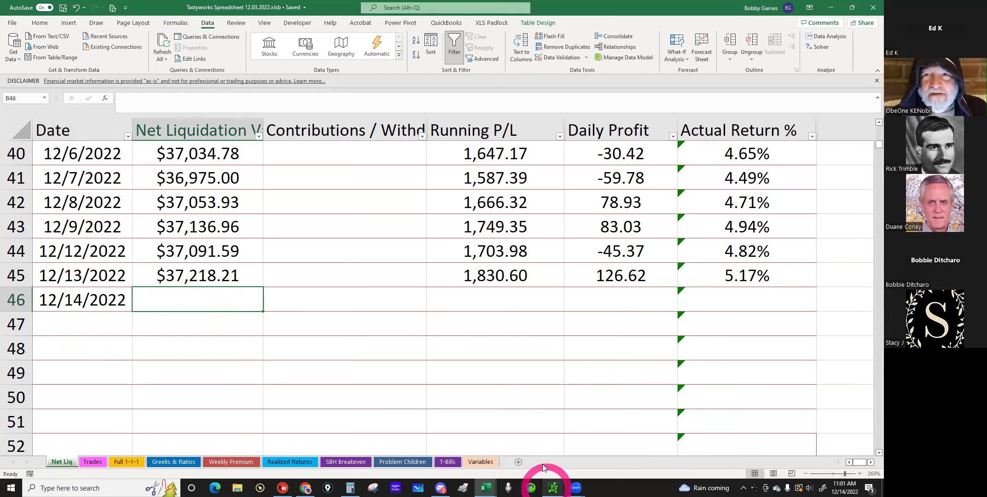
pyautogui.click(505, 420)
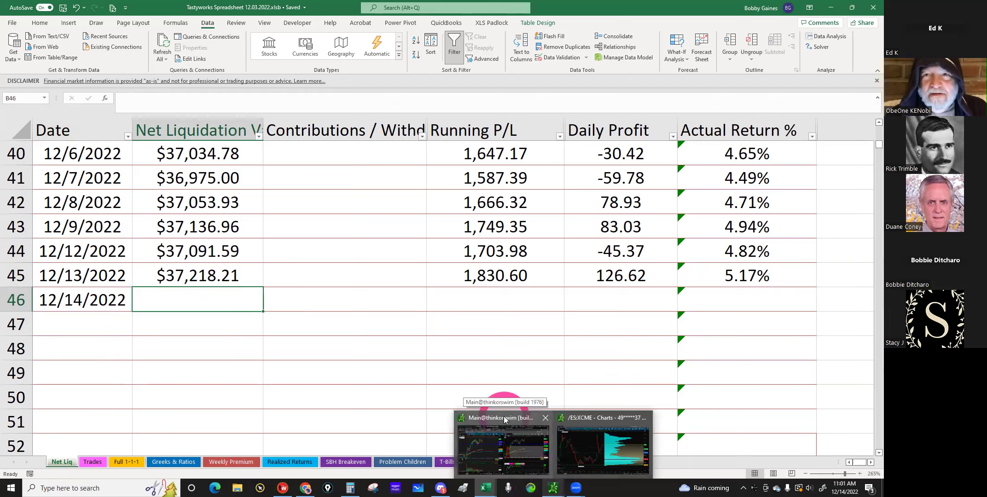
pyautogui.click(506, 408)
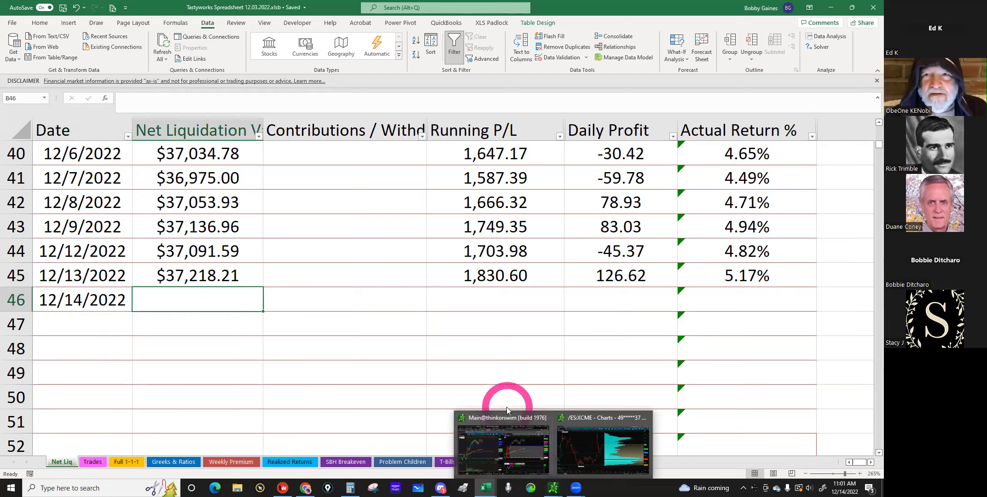
pyautogui.click(414, 332)
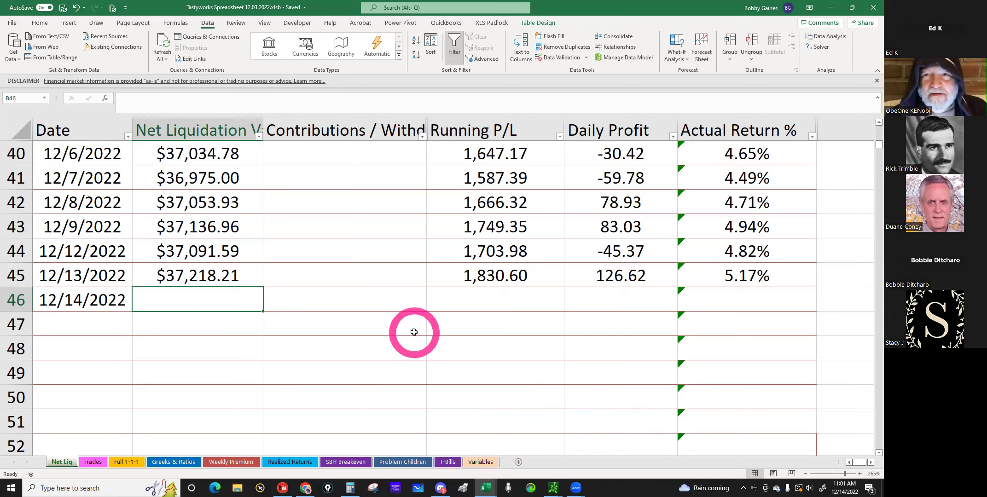
pyautogui.click(220, 296)
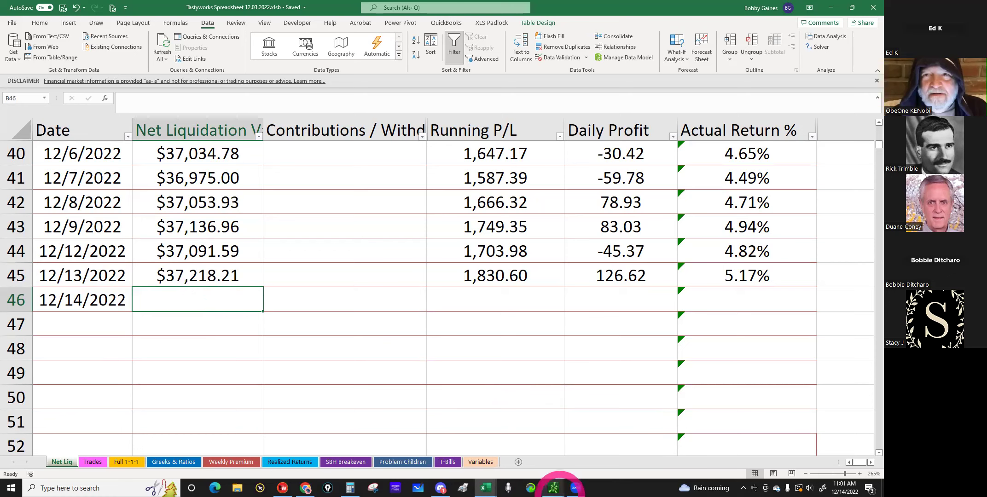
pyautogui.moveTo(553, 488)
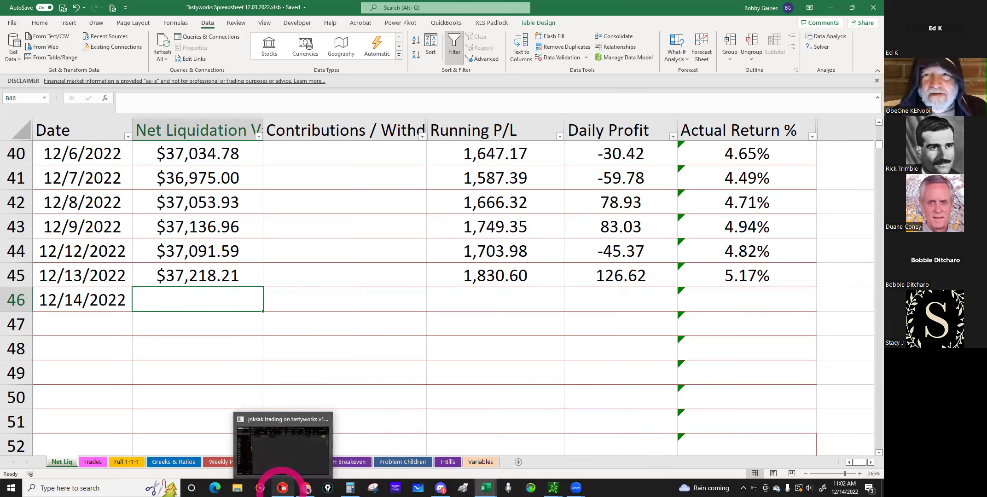
# Step: Look up the account's net liquidation value in tastyworks and enter 37281.71 for 12/14/2022 in the Net Liq sheet
pyautogui.click(282, 487)
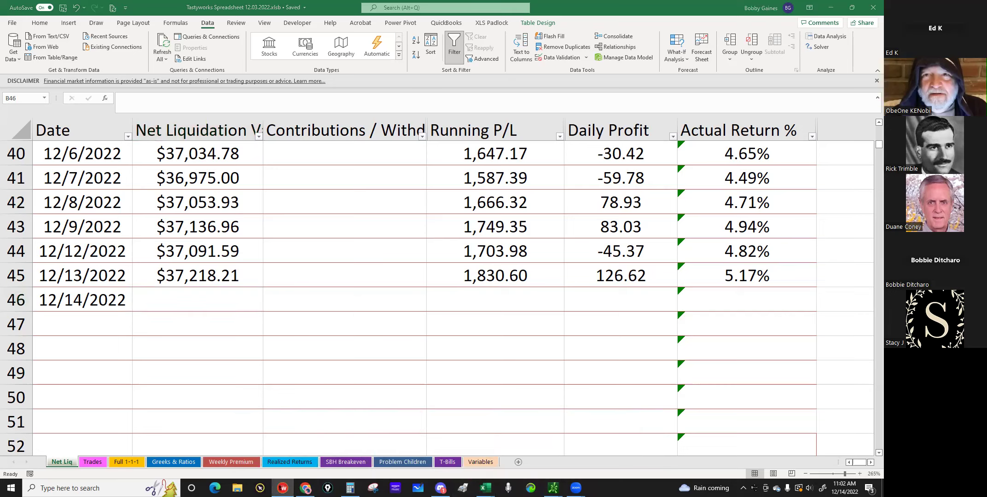
pyautogui.click(252, 292)
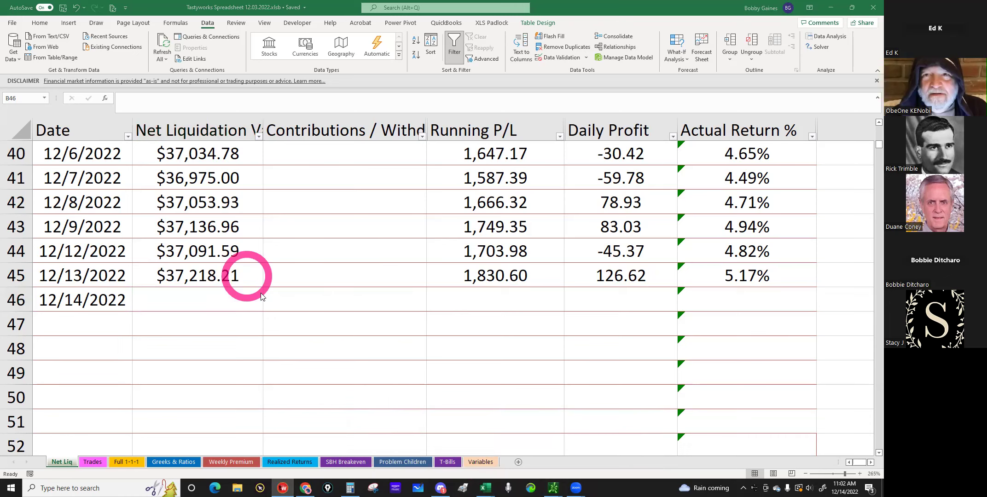
pyautogui.scroll(1, 261, 297)
pyautogui.scroll(13, 261, 294)
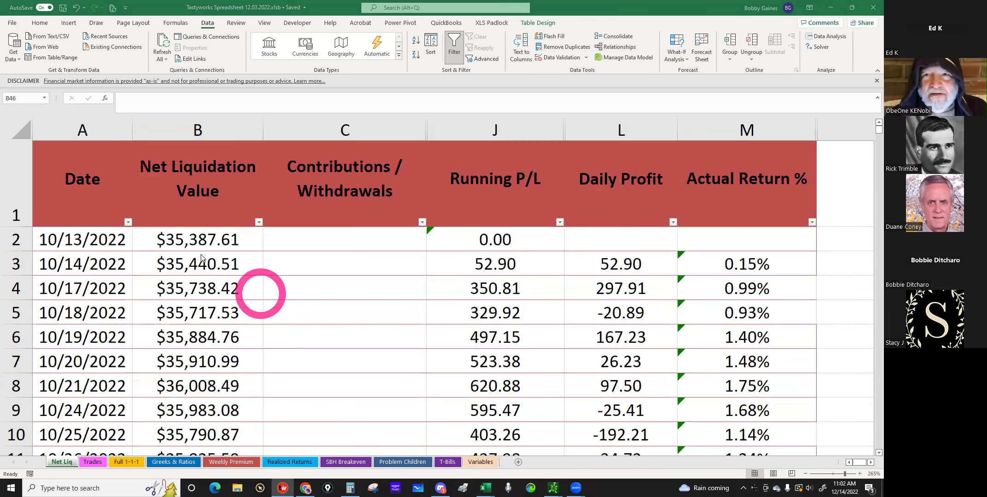
pyautogui.scroll(-13, 201, 251)
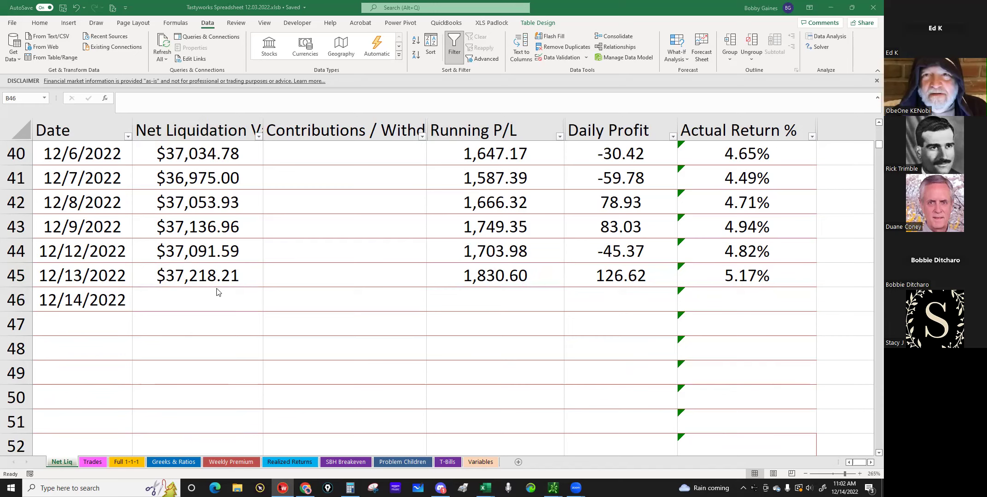
pyautogui.click(174, 302)
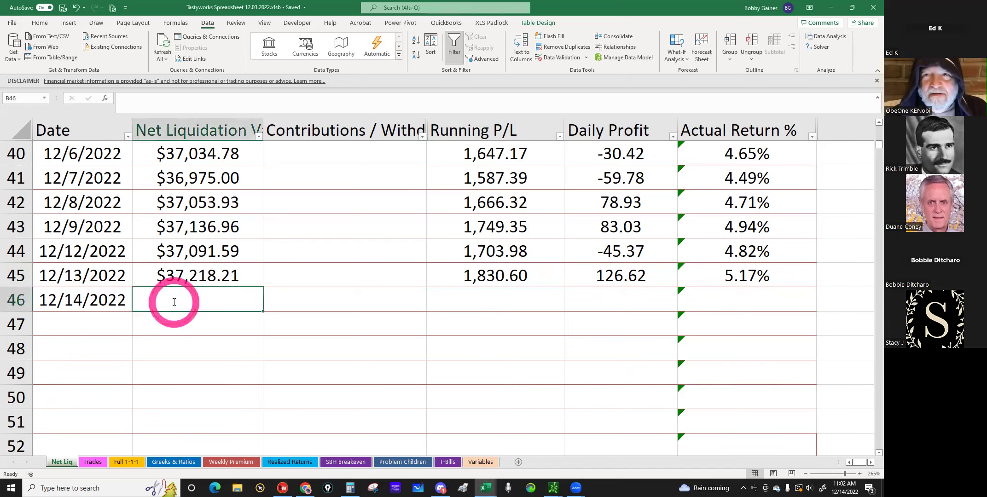
pyautogui.write('37281.71')
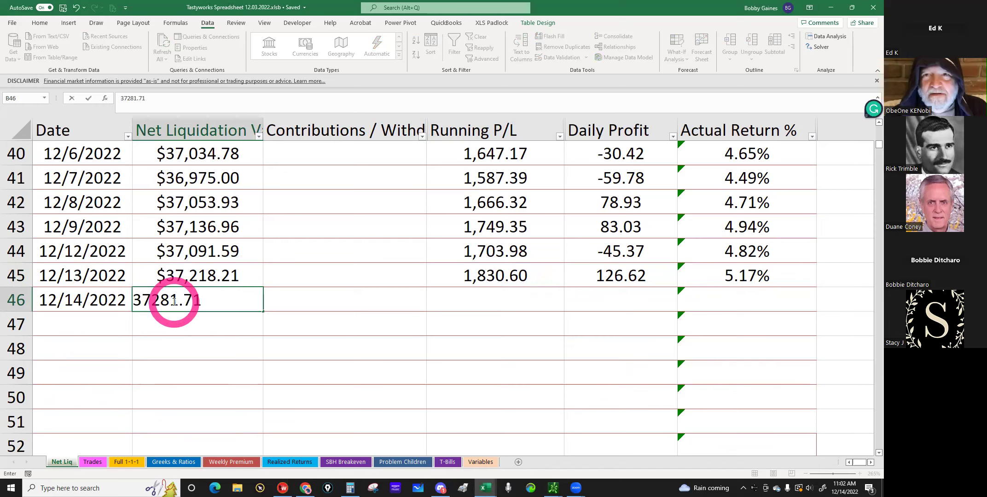
pyautogui.press('Return')
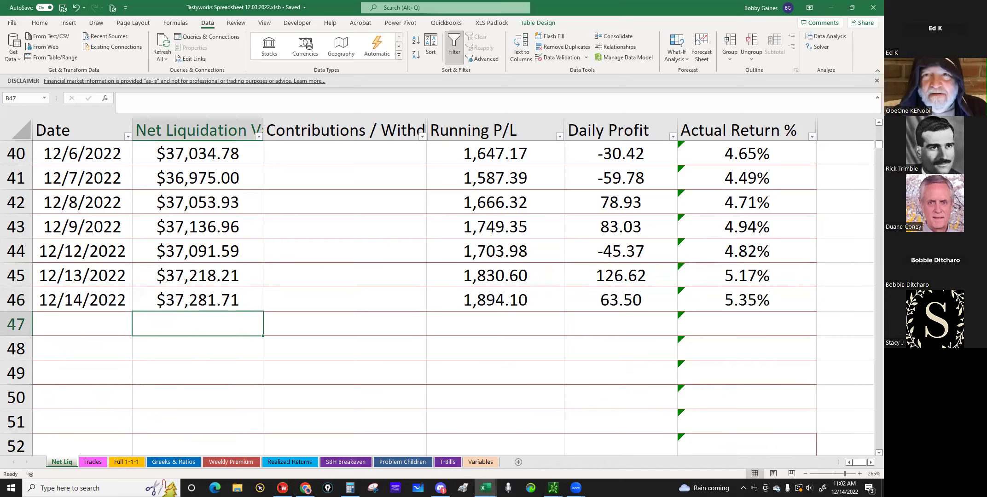
# Step: Switch to tastyworks, maximize its window and collapse the analysis sidebar to read the account's delta
pyautogui.hotkey('alt', 'Tab')
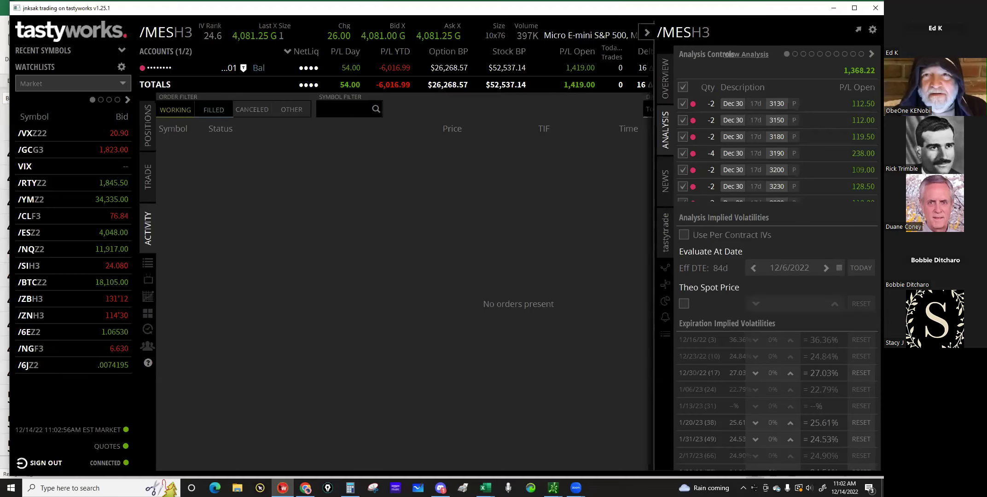
pyautogui.click(855, 8)
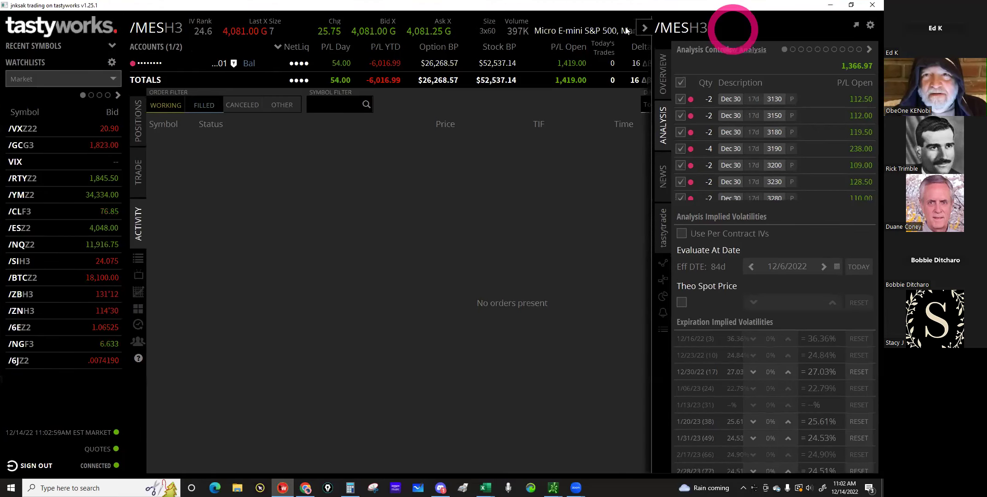
pyautogui.click(644, 28)
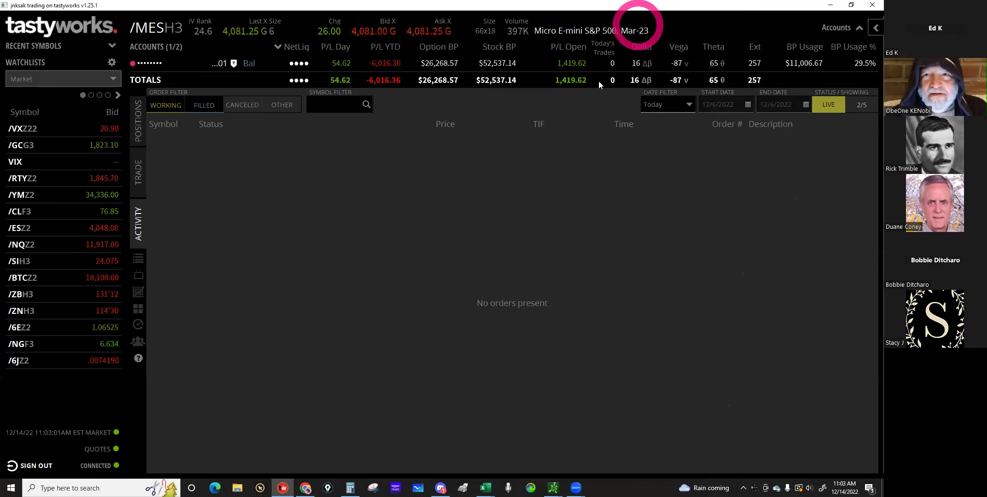
pyautogui.click(614, 60)
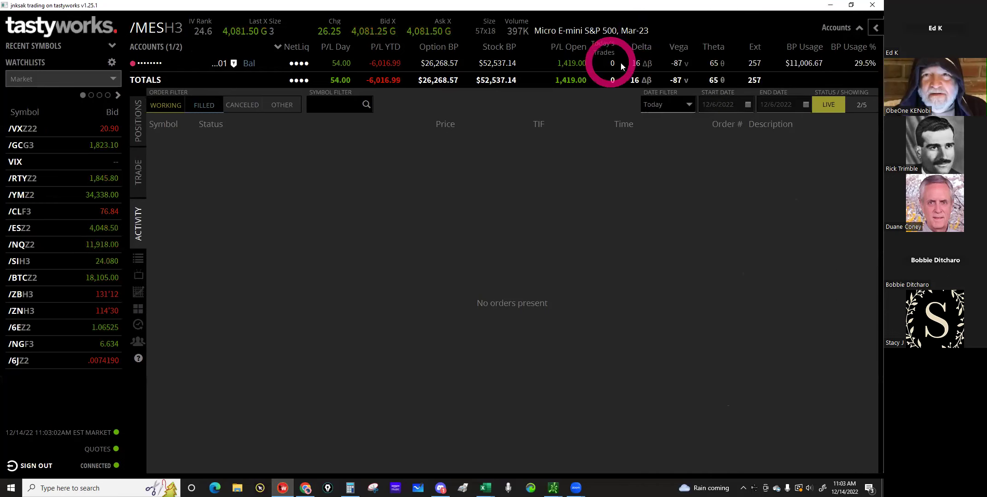
pyautogui.click(636, 65)
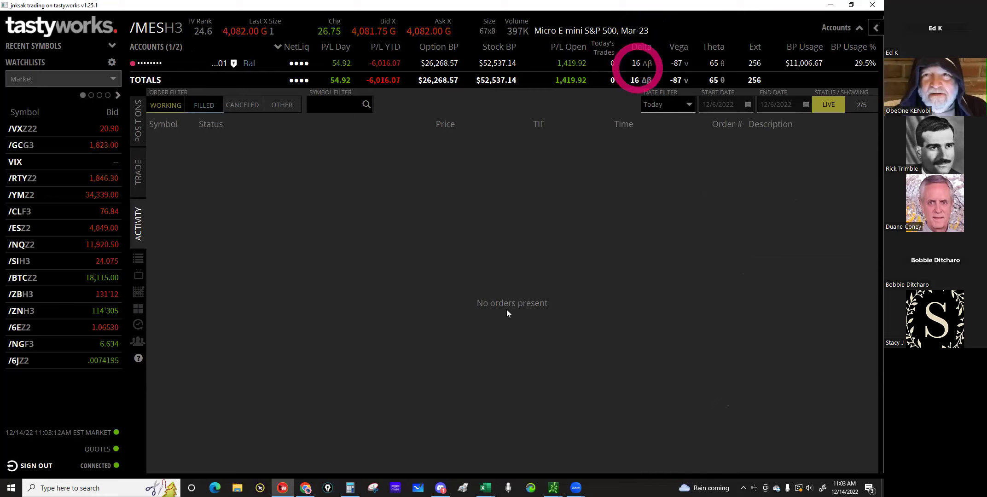
# Step: Return to the Tastyworks spreadsheet in Excel and enter 16 as the SPY β Deltas for 12/14/2022 in Greeks & Ratios
pyautogui.click(490, 489)
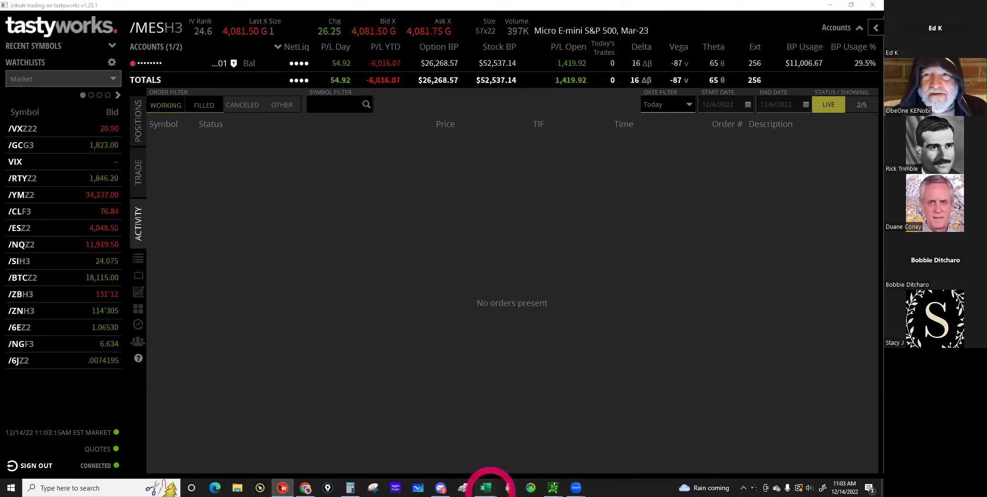
pyautogui.click(557, 453)
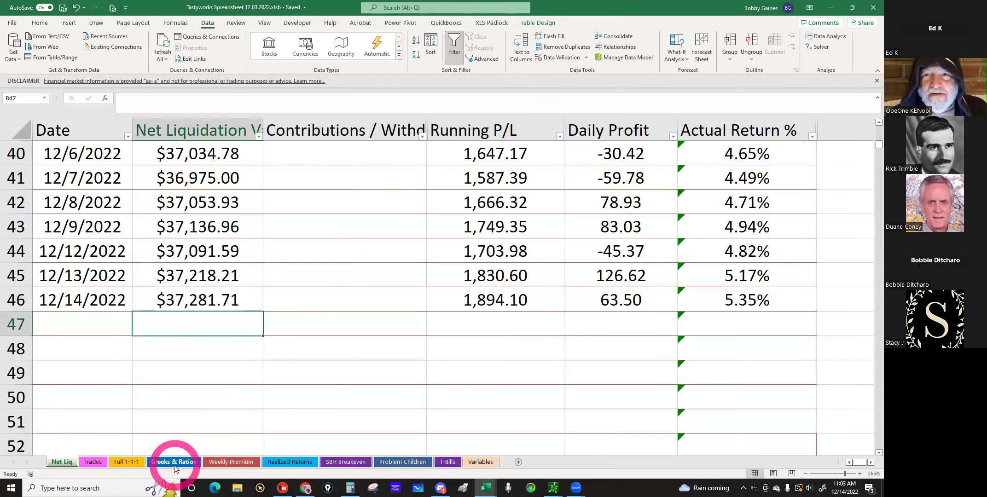
pyautogui.click(174, 463)
pyautogui.click(121, 373)
pyautogui.doubleClick(122, 373)
pyautogui.write('16')
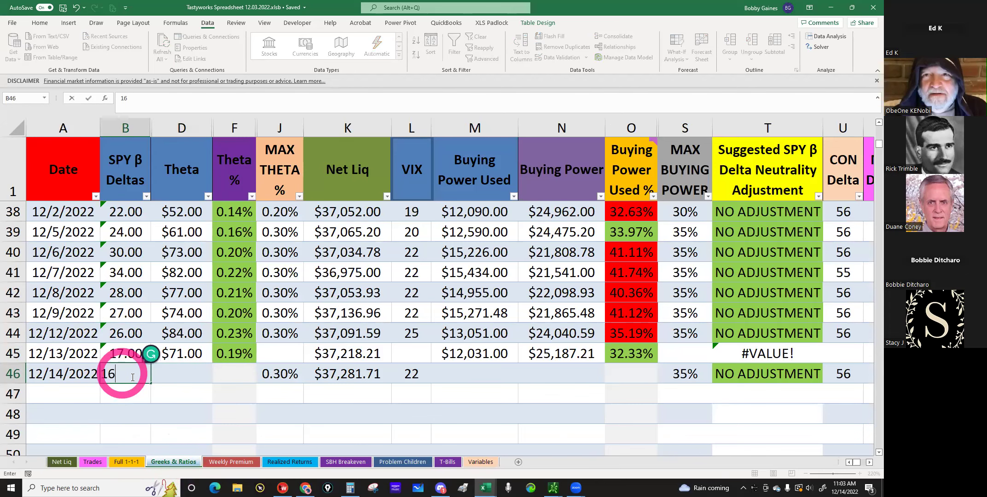
# Step: Check the account's theta in tastyworks and enter 62 as the Theta for 12/14/2022 in the Excel sheet
pyautogui.click(175, 373)
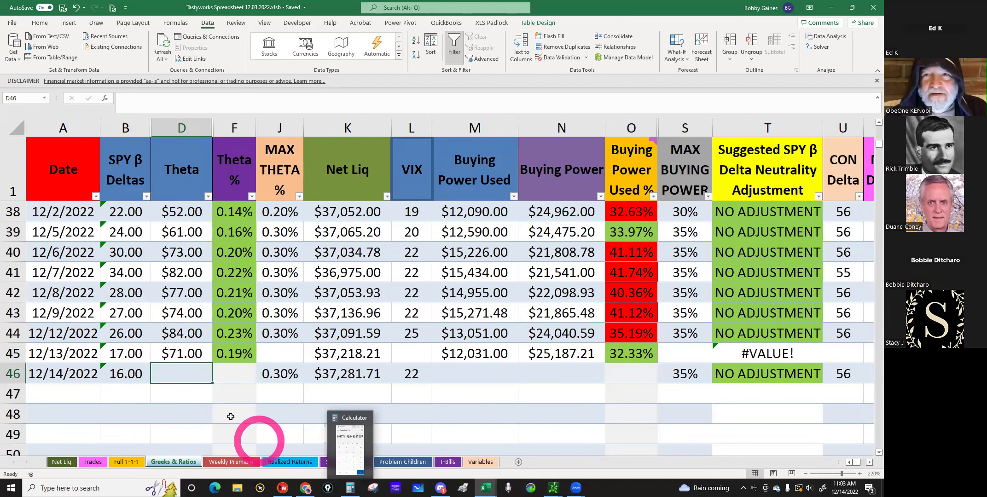
pyautogui.click(283, 488)
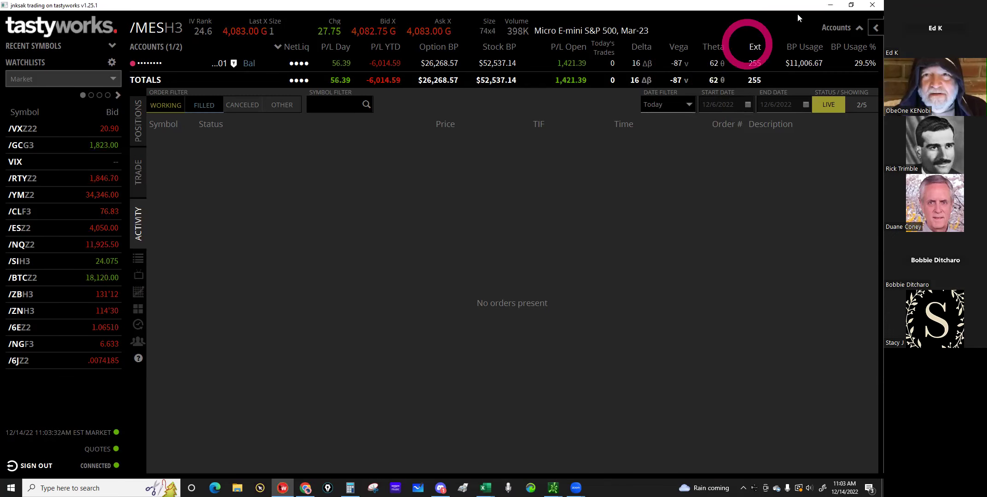
pyautogui.click(824, 11)
pyautogui.click(395, 454)
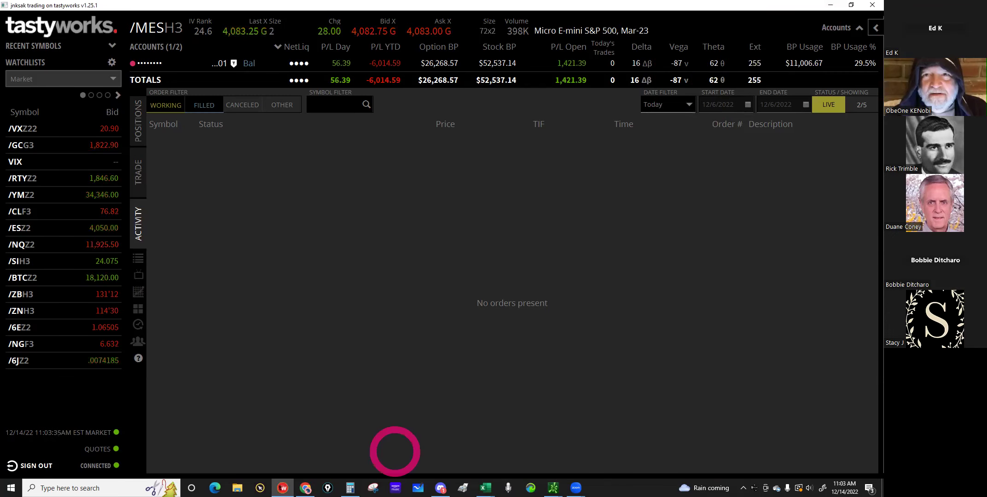
pyautogui.click(486, 487)
pyautogui.click(580, 444)
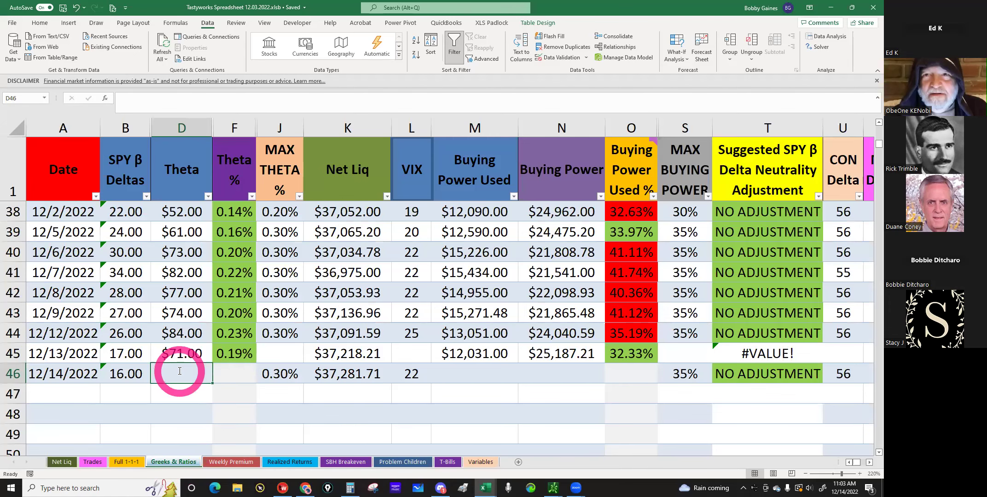
pyautogui.write('62')
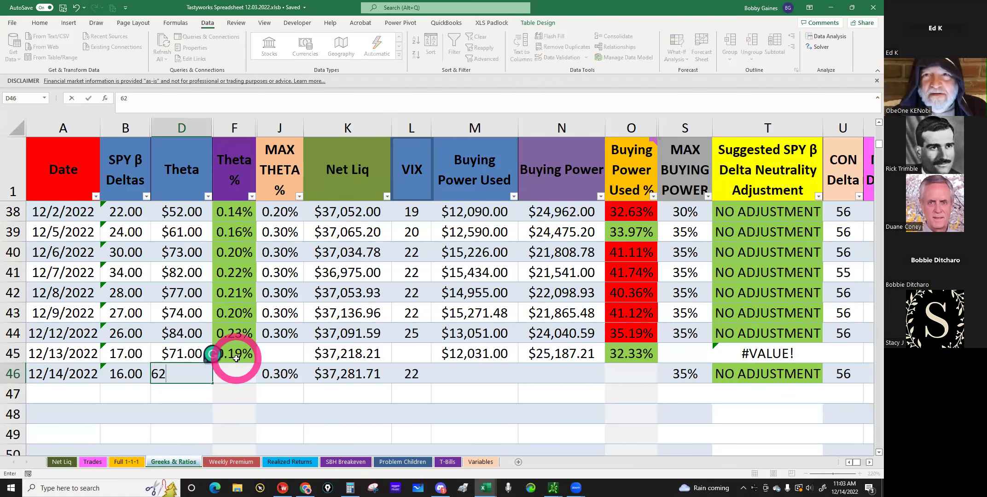
pyautogui.click(412, 380)
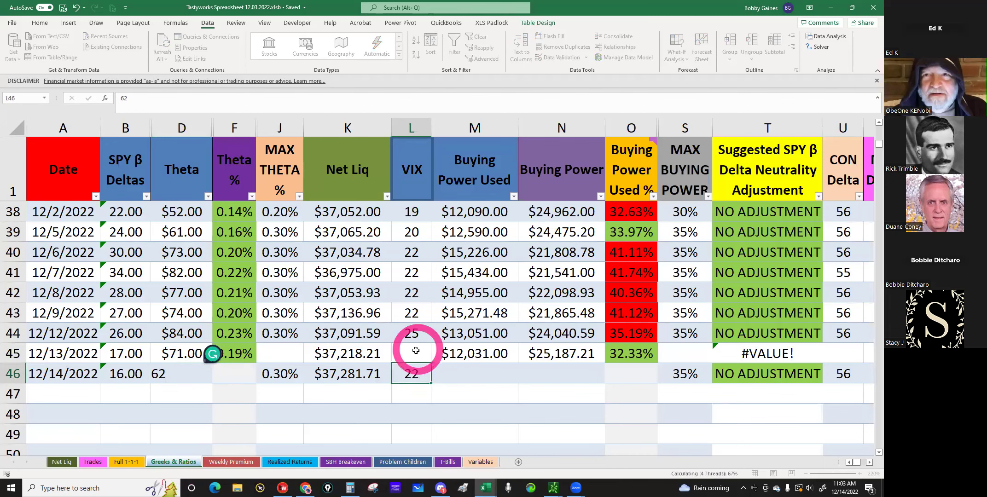
# Step: Fill the empty VIX cell for 12/13/2022 with 22
pyautogui.click(416, 351)
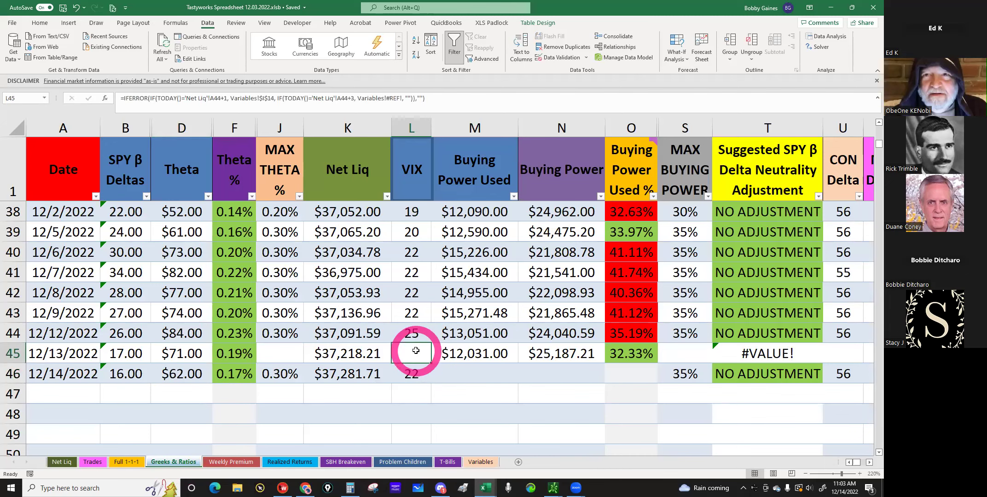
pyautogui.write('22')
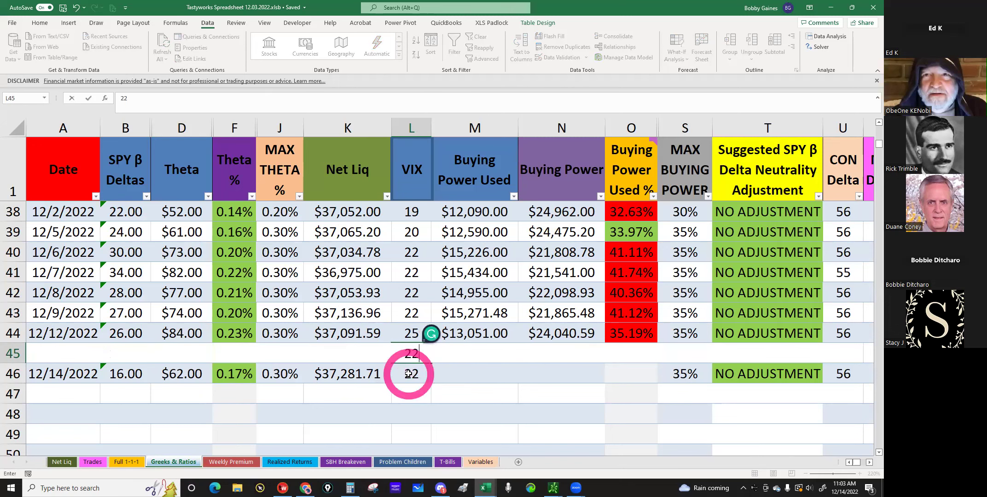
pyautogui.click(409, 374)
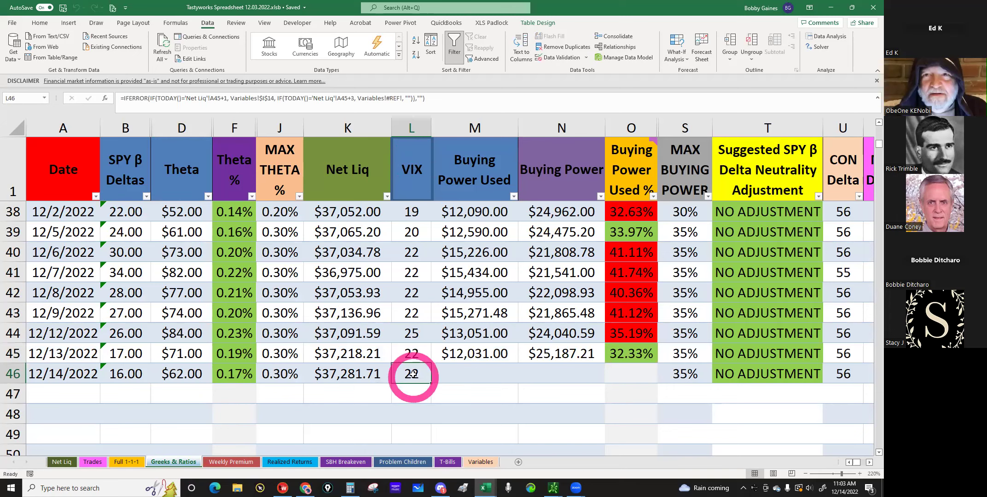
# Step: Check the account's buying power usage in tastyworks and enter 11006 as the Buying Power Used for 12/14/2022 in the Excel sheet
pyautogui.press('Right')
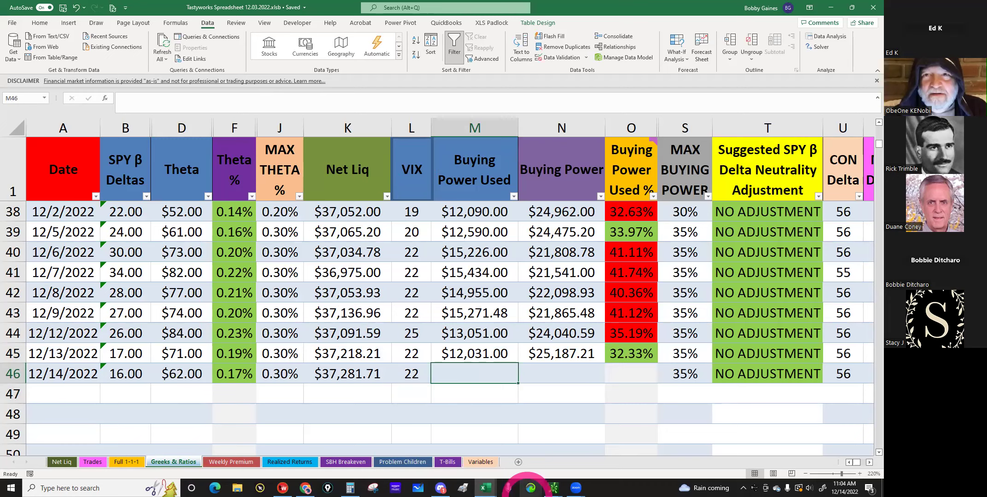
pyautogui.click(283, 489)
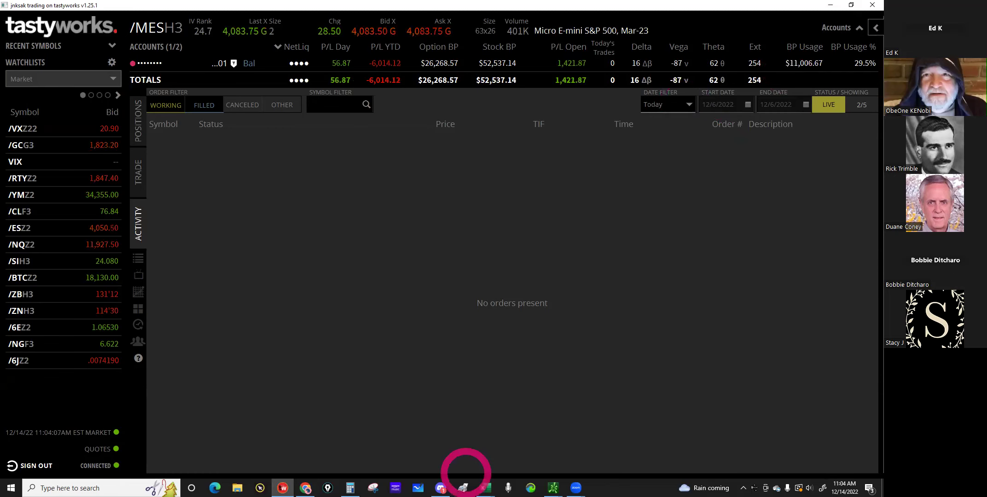
pyautogui.click(485, 489)
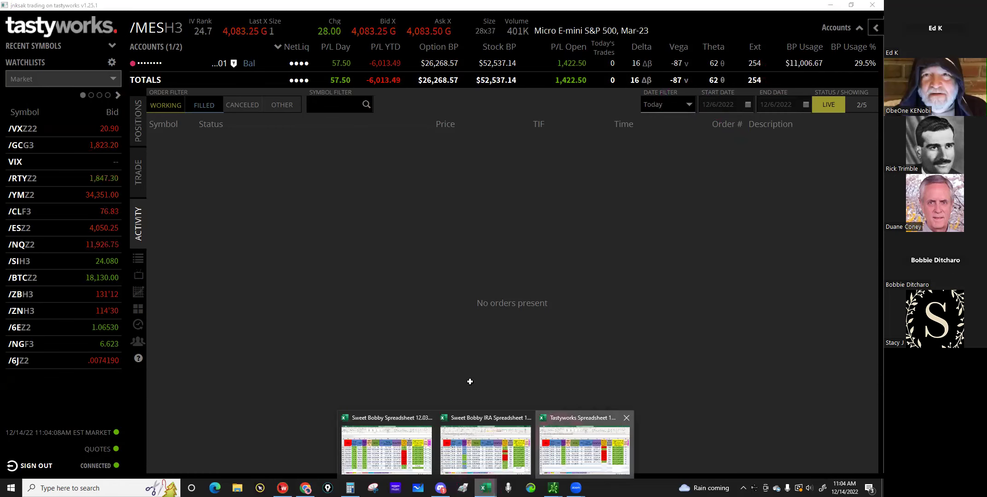
pyautogui.click(455, 373)
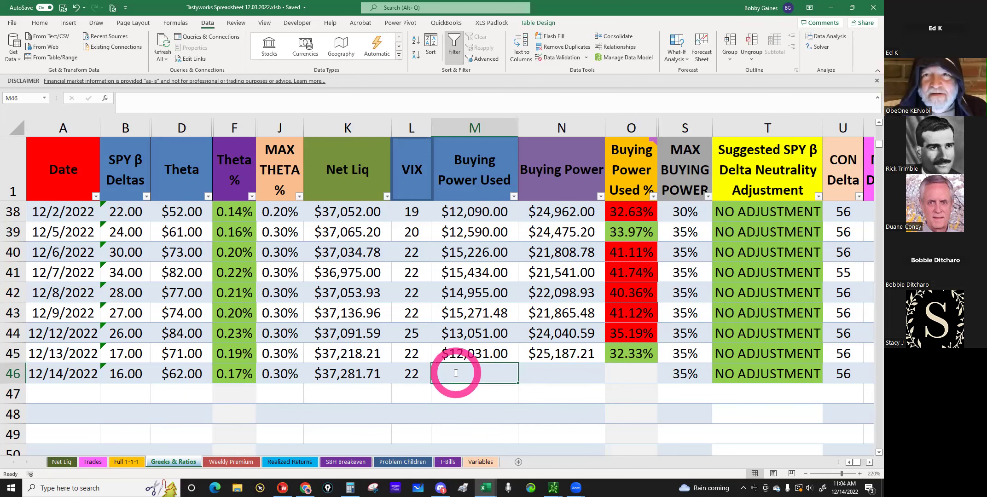
pyautogui.write('11006')
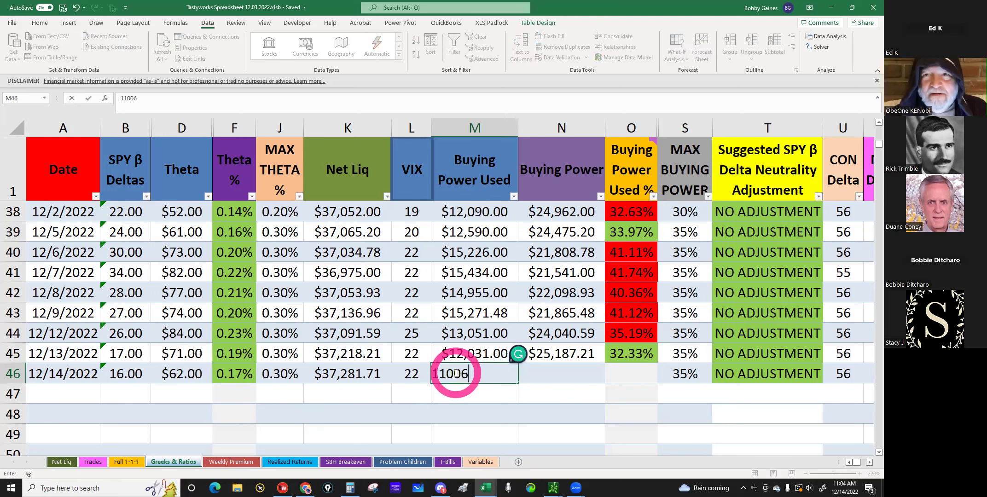
pyautogui.press('Return')
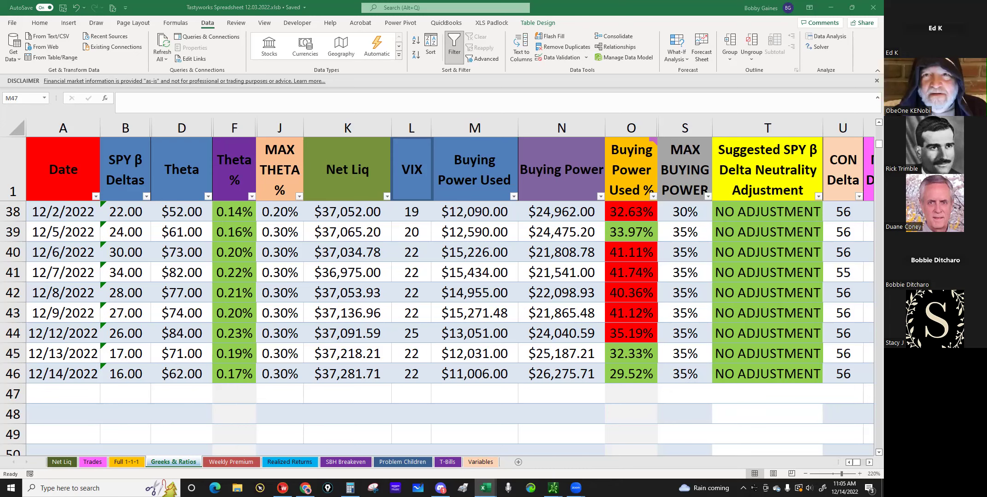
pyautogui.hotkey('alt', 'q')
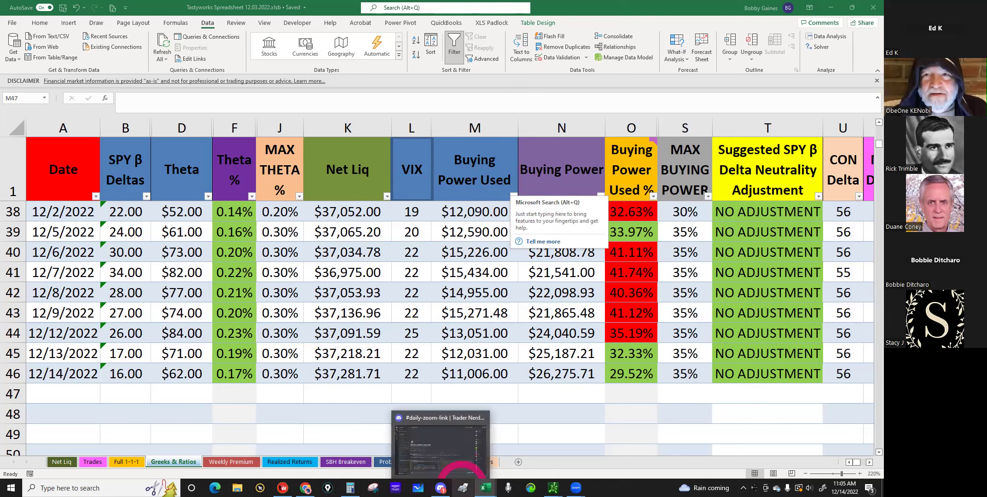
pyautogui.moveTo(554, 488)
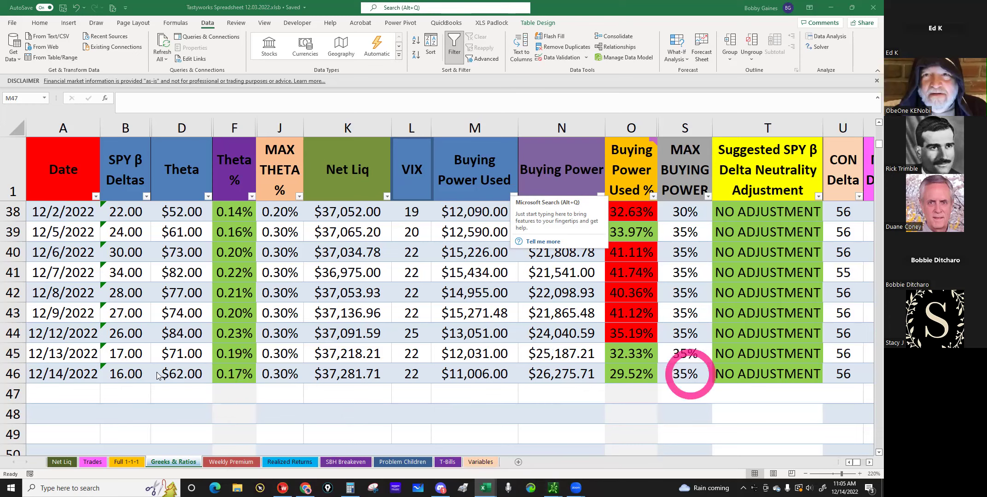
pyautogui.press('Escape')
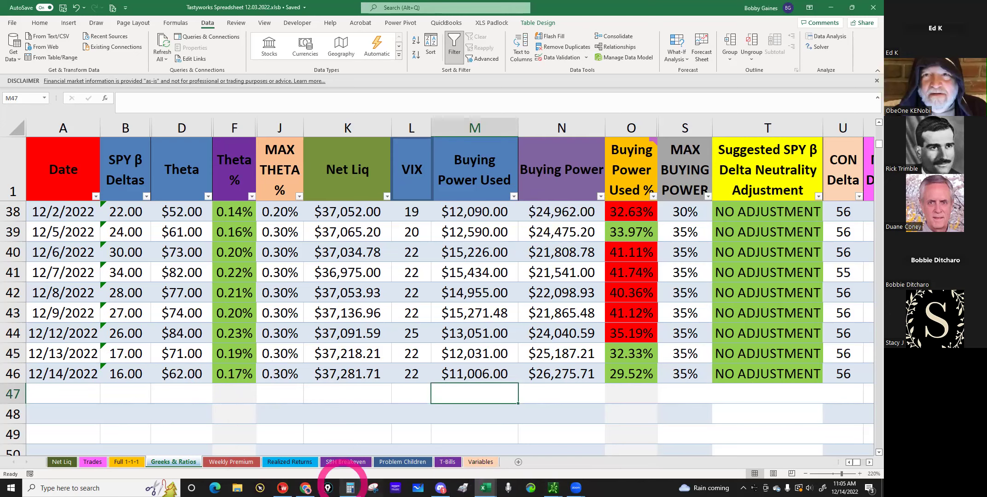
# Step: Switch to tastyworks and expand the Feb 28, 2023 expiration of /MESH3 in the trade table
pyautogui.click(282, 488)
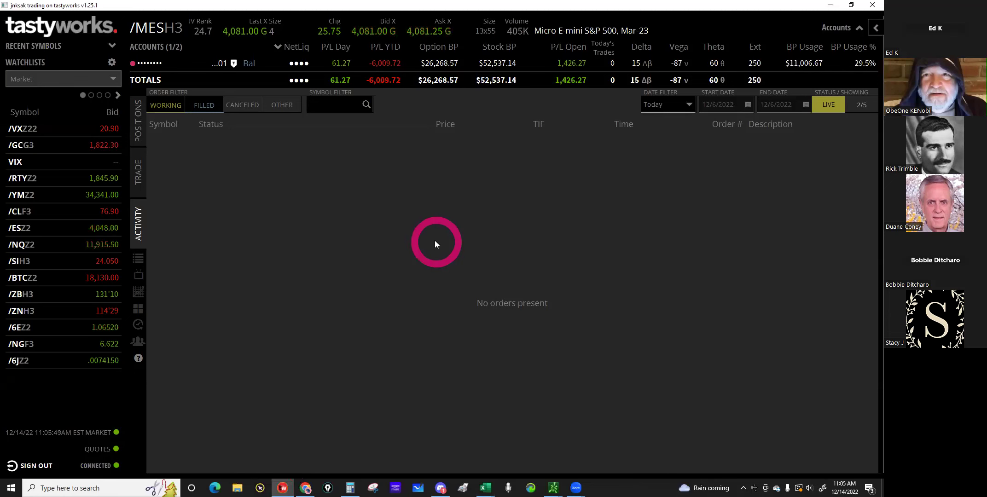
pyautogui.click(138, 174)
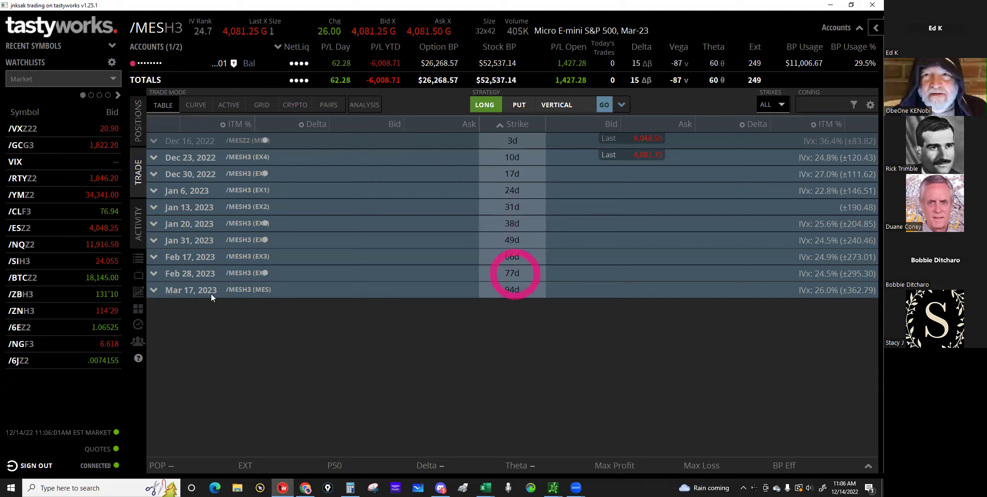
pyautogui.click(156, 273)
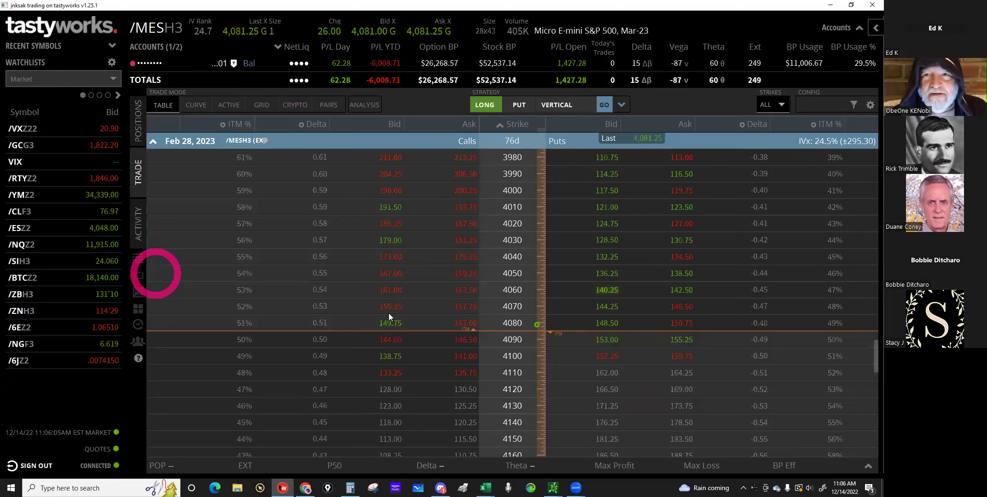
pyautogui.click(473, 331)
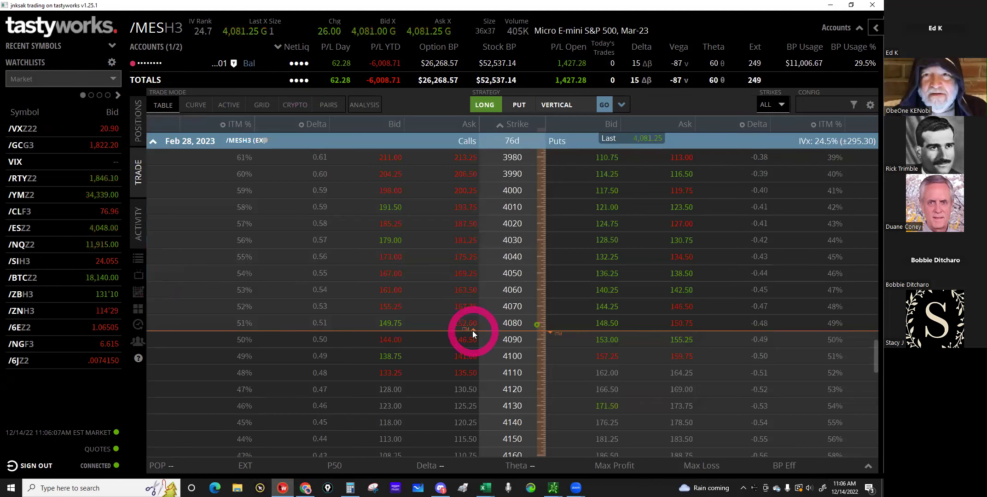
# Step: Build a long put vertical in the Feb 28 /MESH3 expiration, buying the 4070 put and selling the 4020 put
pyautogui.scroll(2, 473, 331)
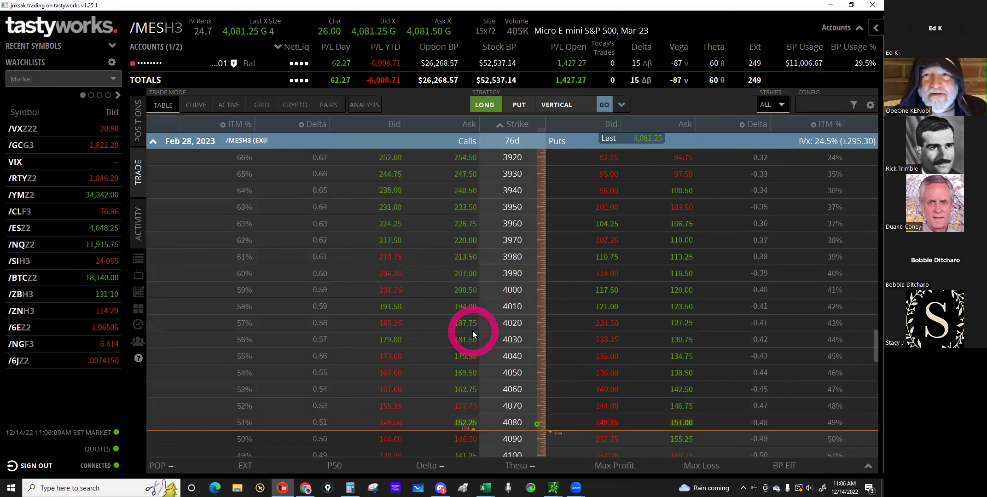
pyautogui.scroll(-1, 473, 331)
pyautogui.click(662, 139)
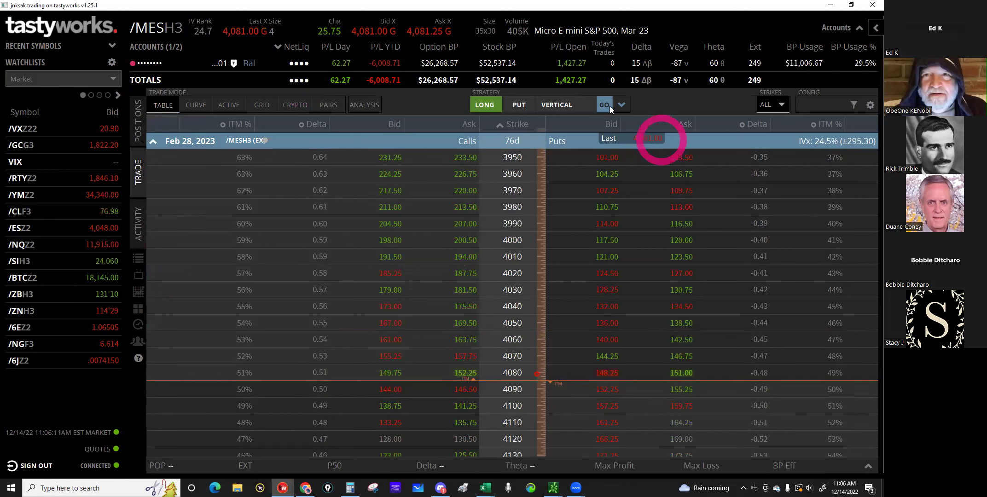
pyautogui.click(603, 105)
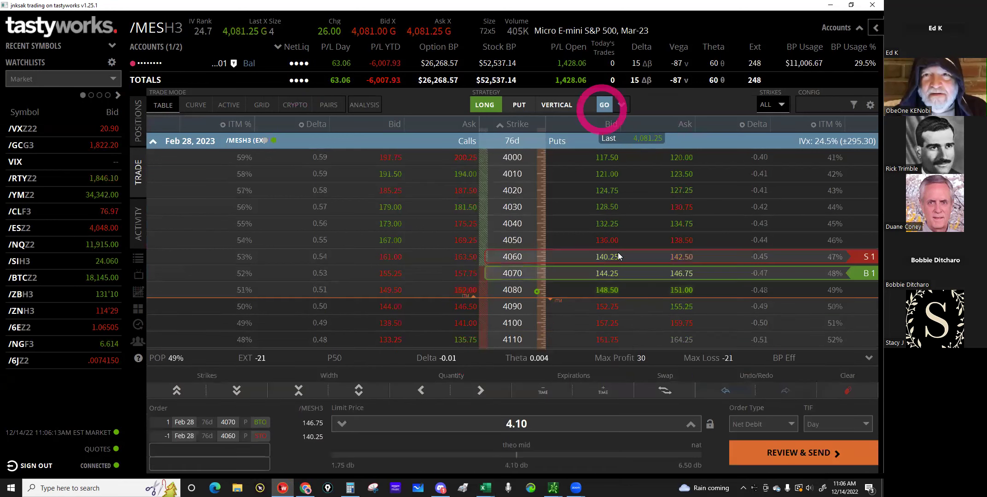
pyautogui.moveTo(621, 256); pyautogui.dragTo(616, 189)
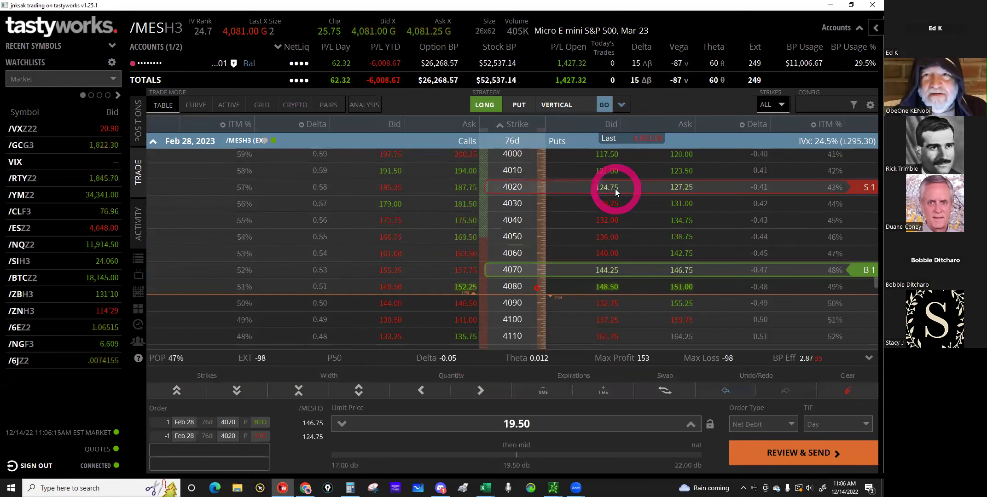
pyautogui.click(524, 239)
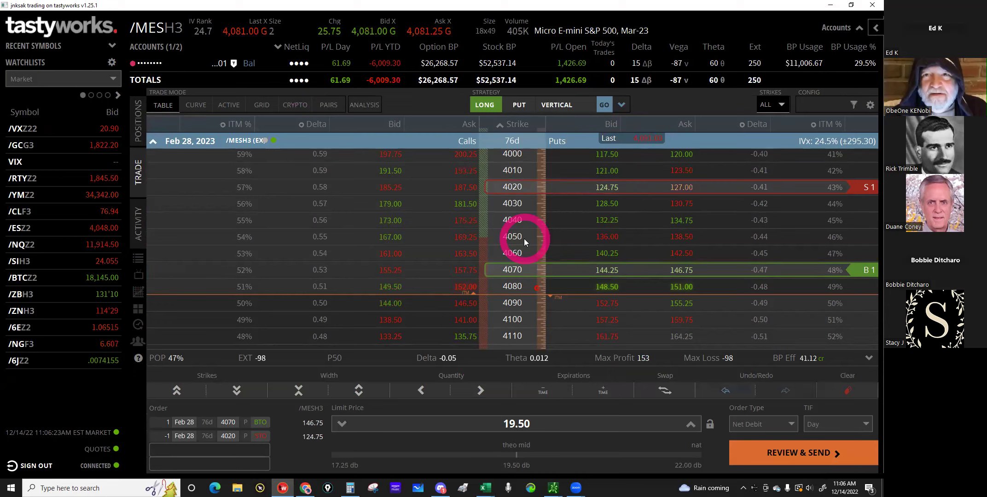
# Step: Shift both legs of the put vertical down to the 3800 long and 3750 short strikes, keeping the 50-point width
pyautogui.click(177, 391)
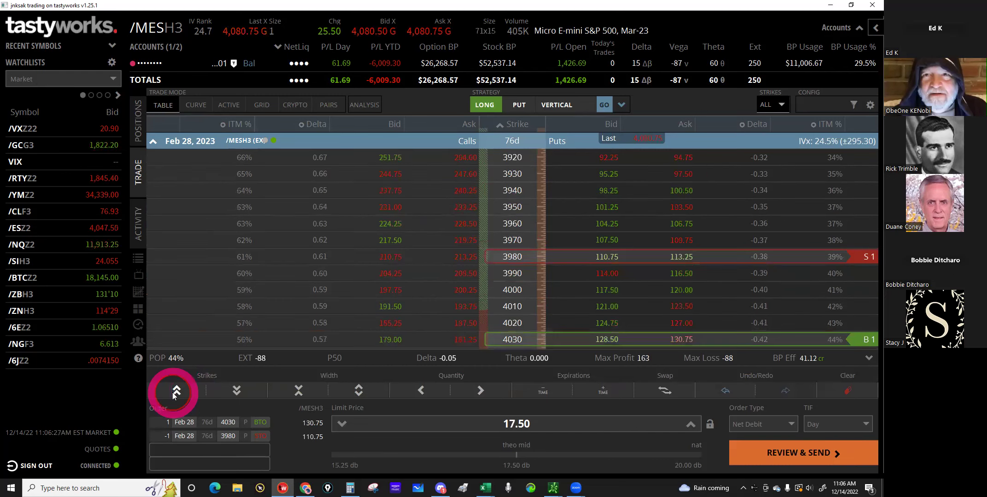
pyautogui.click(176, 391)
pyautogui.click(173, 393)
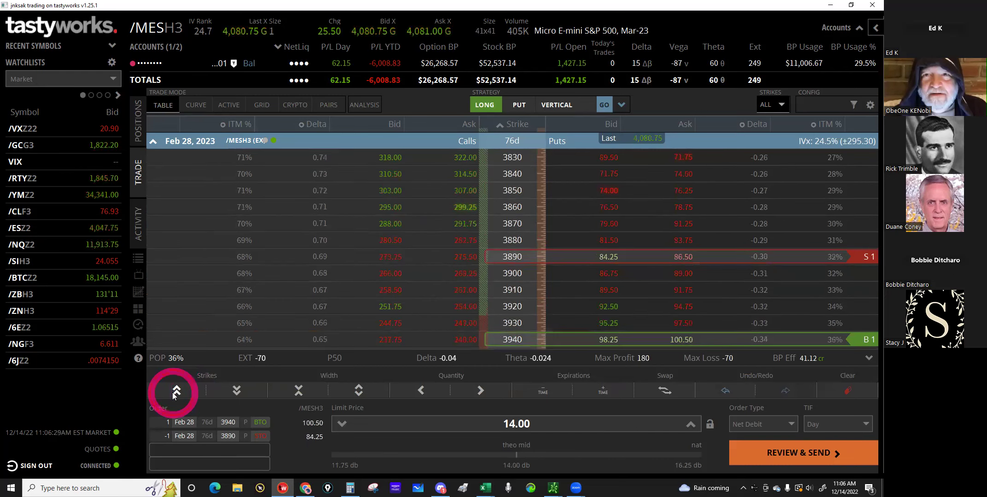
pyautogui.click(174, 393)
pyautogui.click(173, 392)
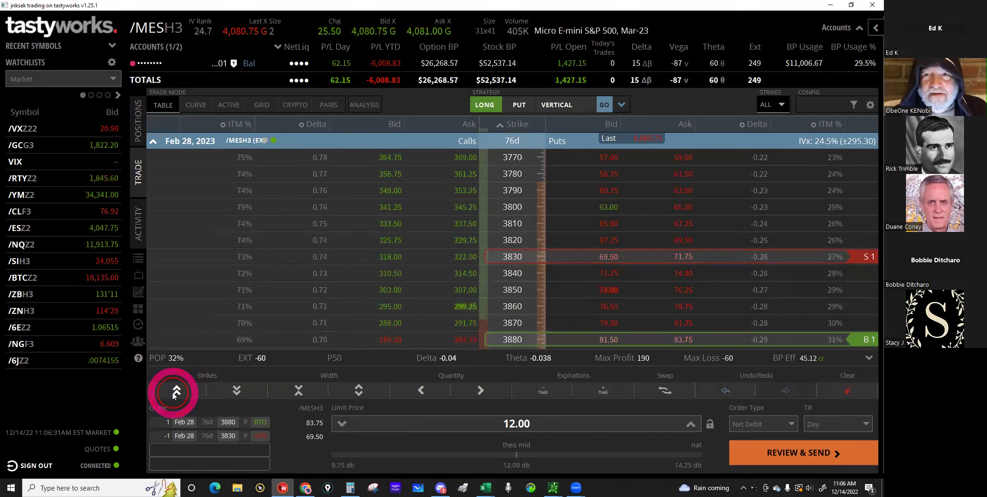
pyautogui.click(173, 393)
pyautogui.click(173, 393)
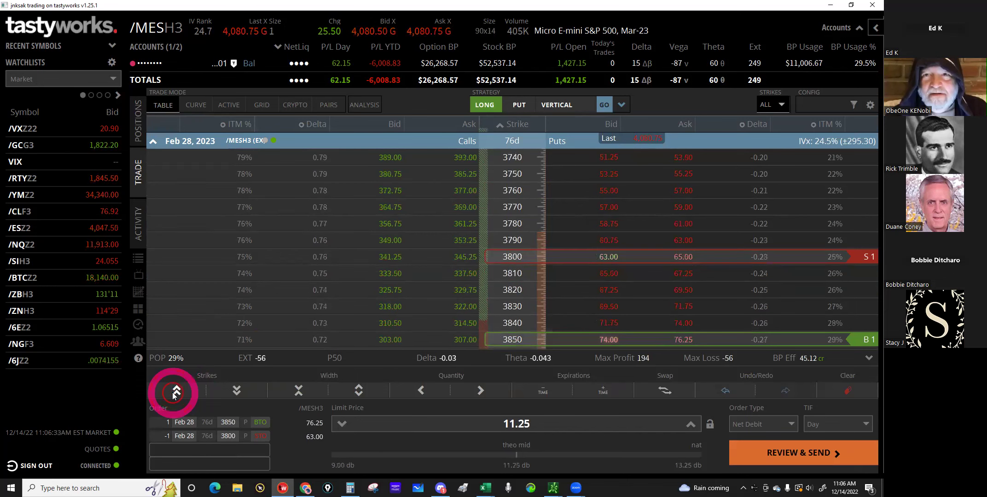
pyautogui.click(173, 393)
pyautogui.click(174, 393)
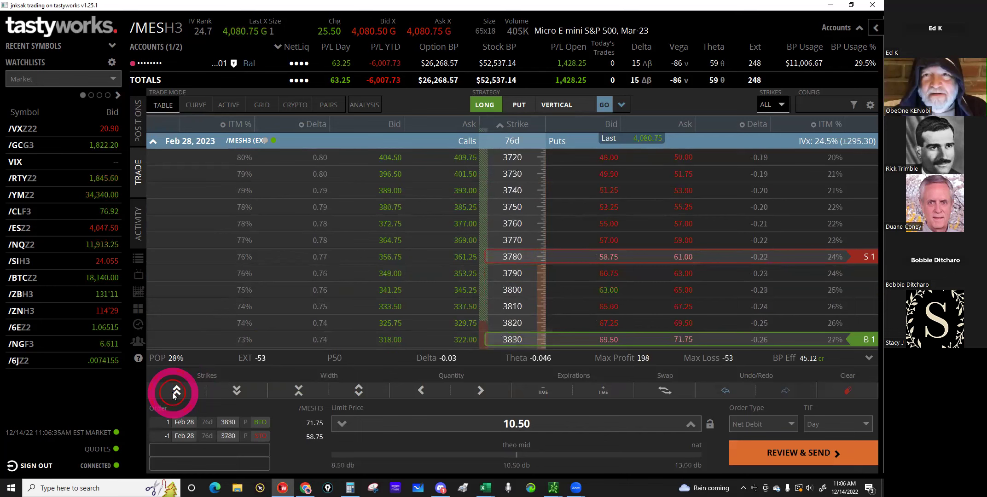
pyautogui.click(174, 393)
pyautogui.click(175, 393)
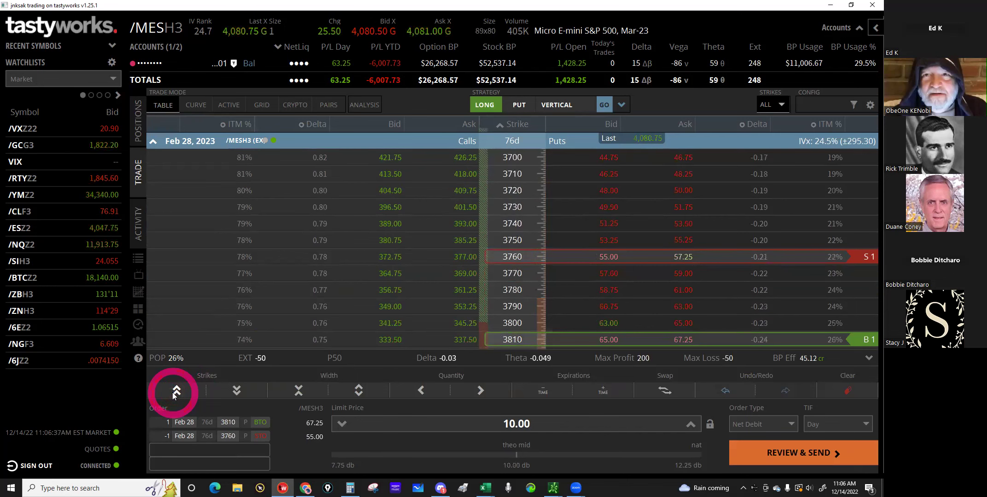
pyautogui.click(173, 393)
pyautogui.click(658, 251)
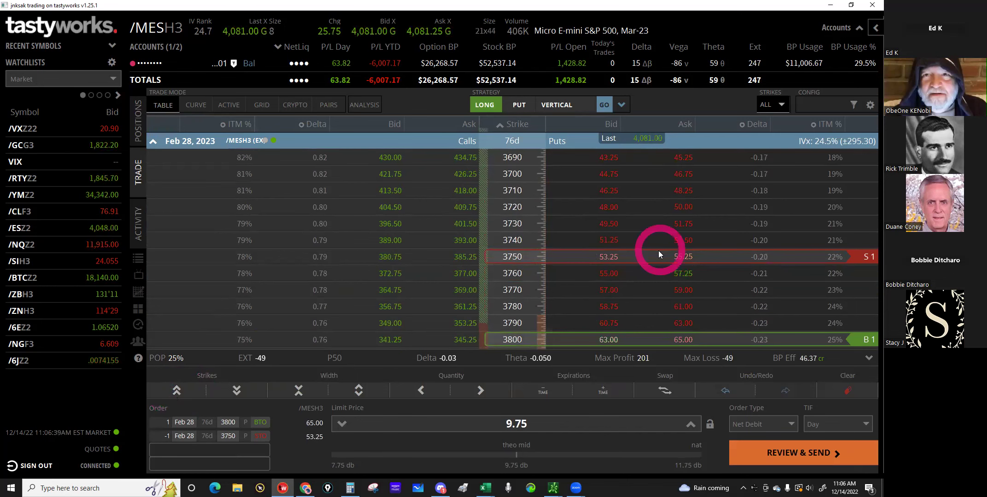
pyautogui.scroll(-1, 638, 270)
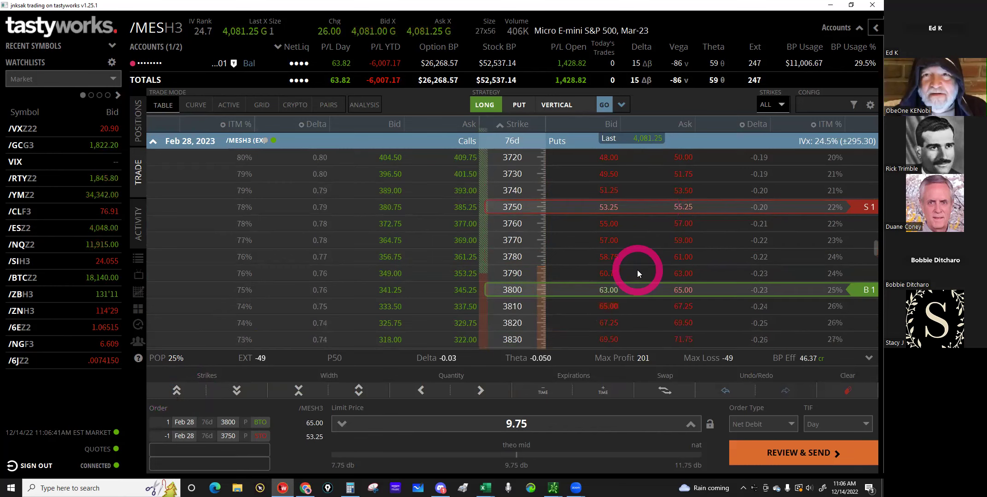
# Step: Set the put vertical's limit price to 10.00 and review its strikes, then clear the unsent order
pyautogui.click(687, 424)
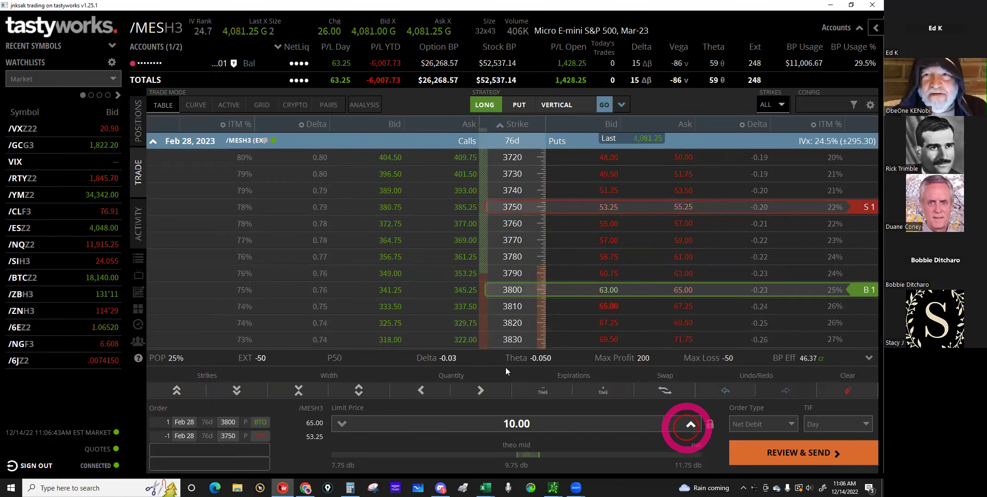
pyautogui.click(519, 297)
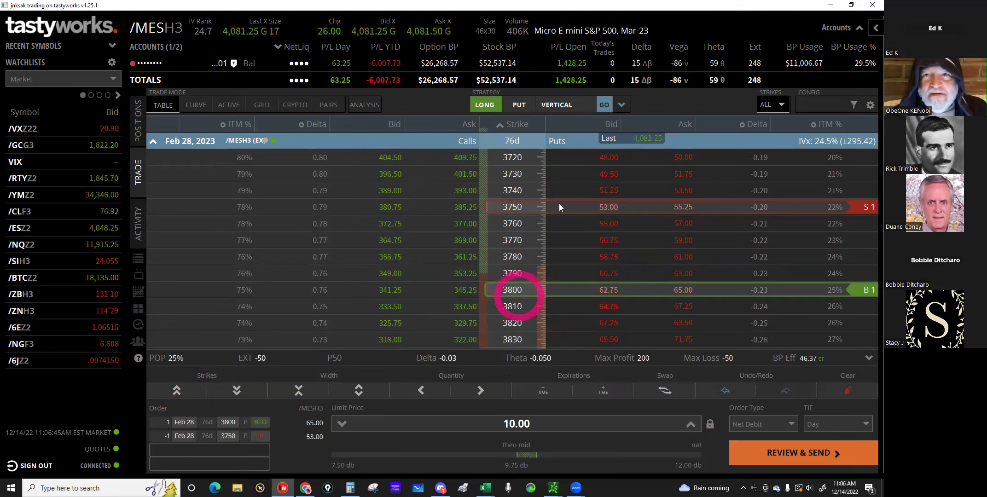
pyautogui.click(607, 142)
pyautogui.click(627, 177)
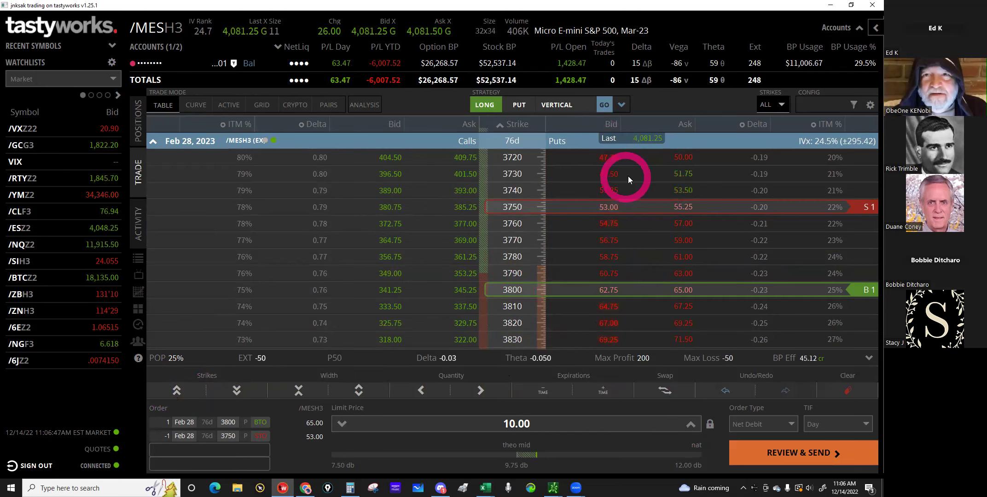
pyautogui.click(852, 390)
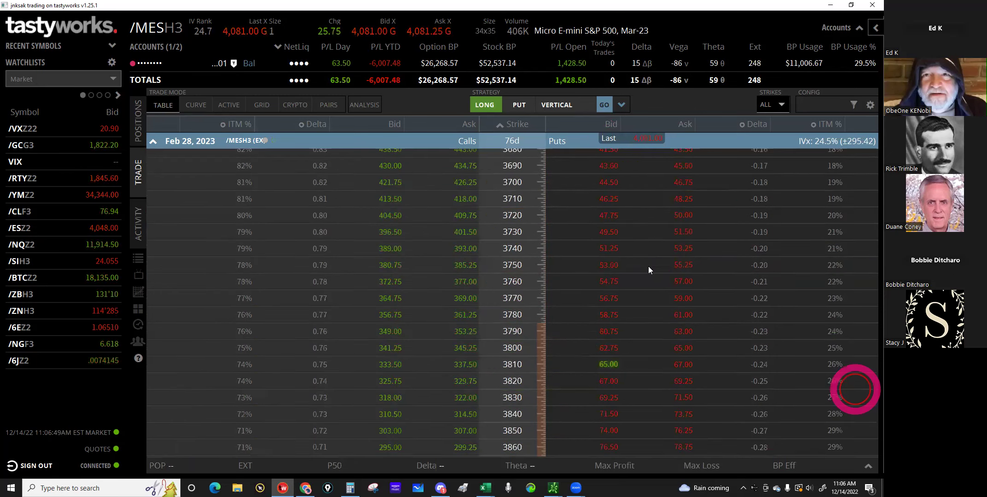
# Step: Collapse and reopen the Feb 28, 2023 chain and look up the bid of the 3350 put held in the account
pyautogui.click(628, 293)
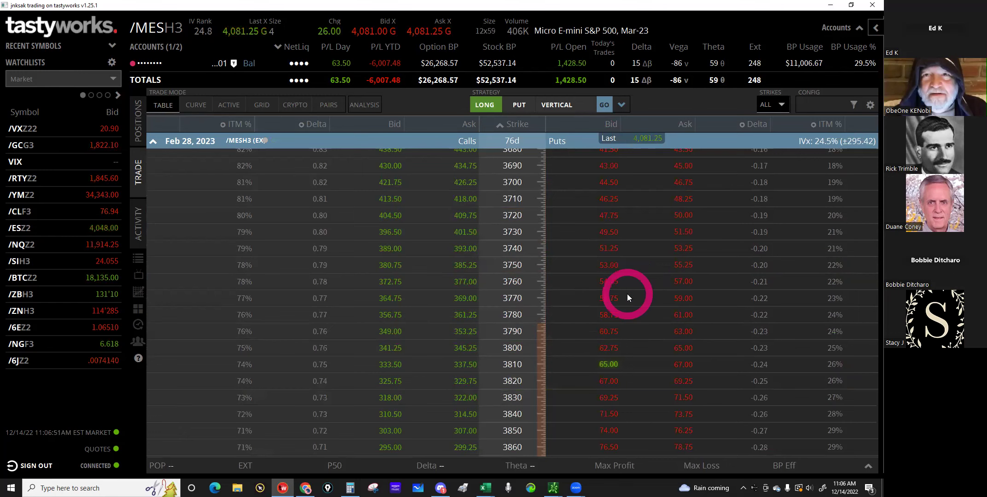
pyautogui.click(153, 140)
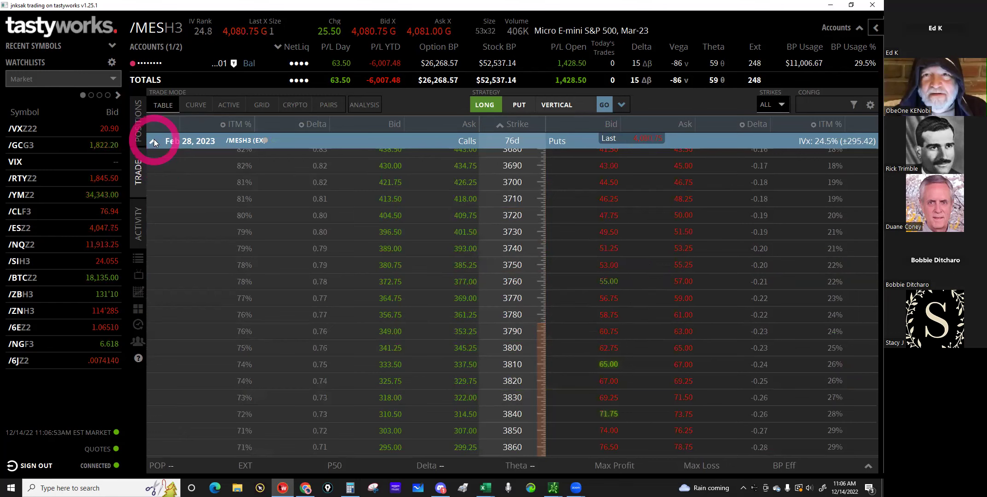
pyautogui.click(346, 266)
pyautogui.click(152, 274)
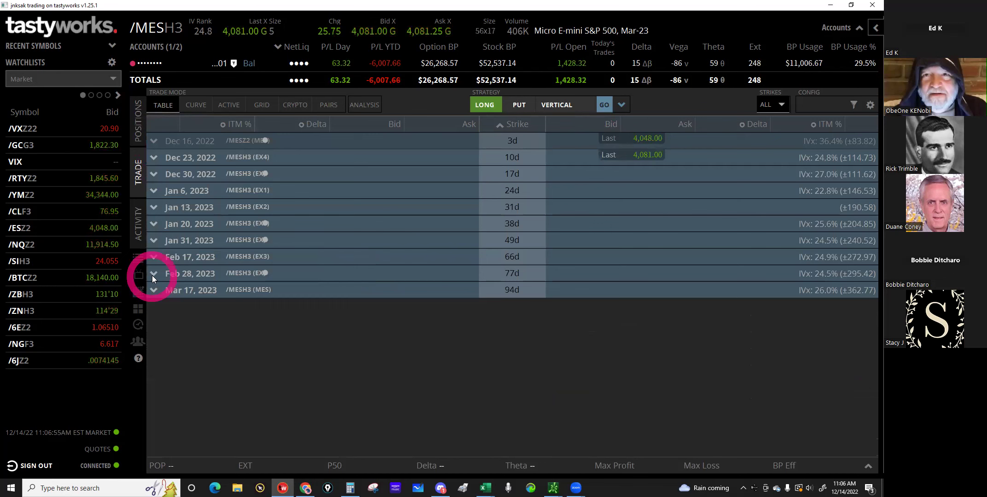
pyautogui.click(616, 273)
pyautogui.scroll(15, 615, 272)
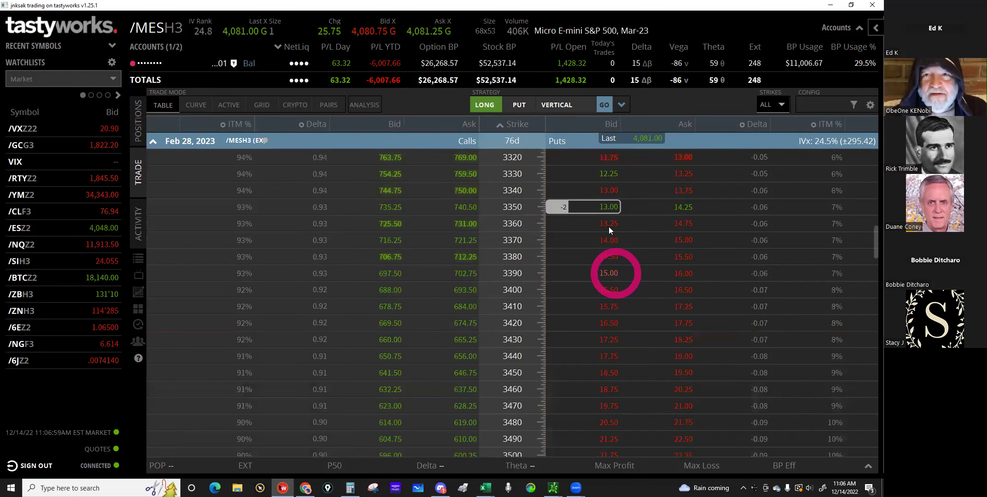
pyautogui.click(609, 208)
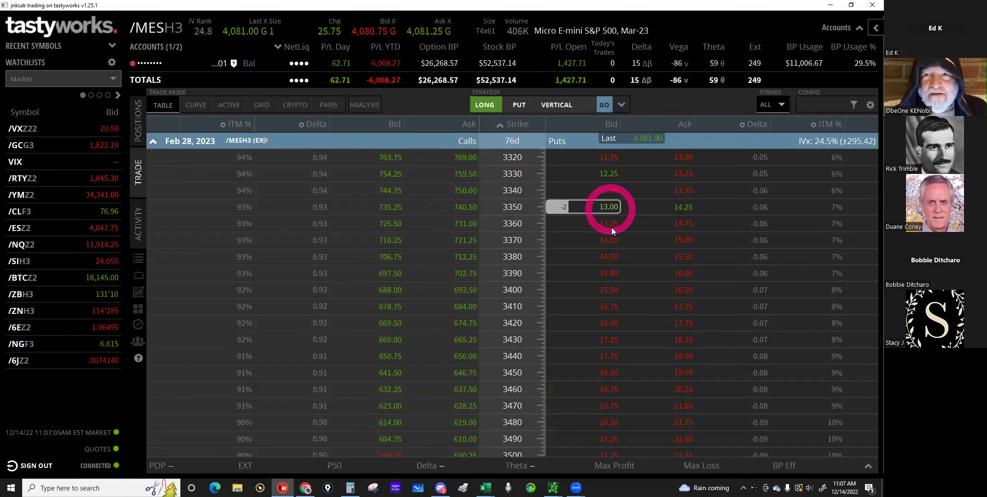
# Step: Build an order to sell two Feb 28 /MESH3 3400 puts at a 16.00 limit price
pyautogui.click(609, 273)
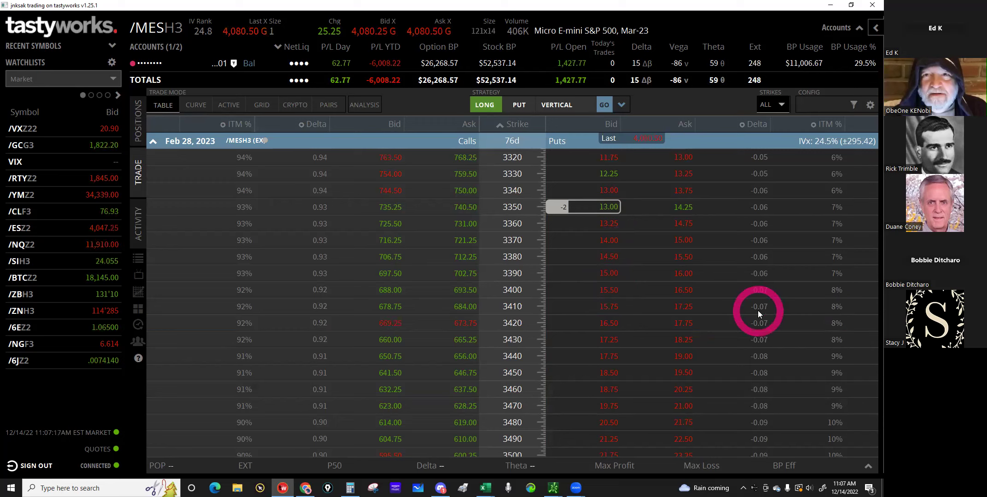
pyautogui.click(606, 290)
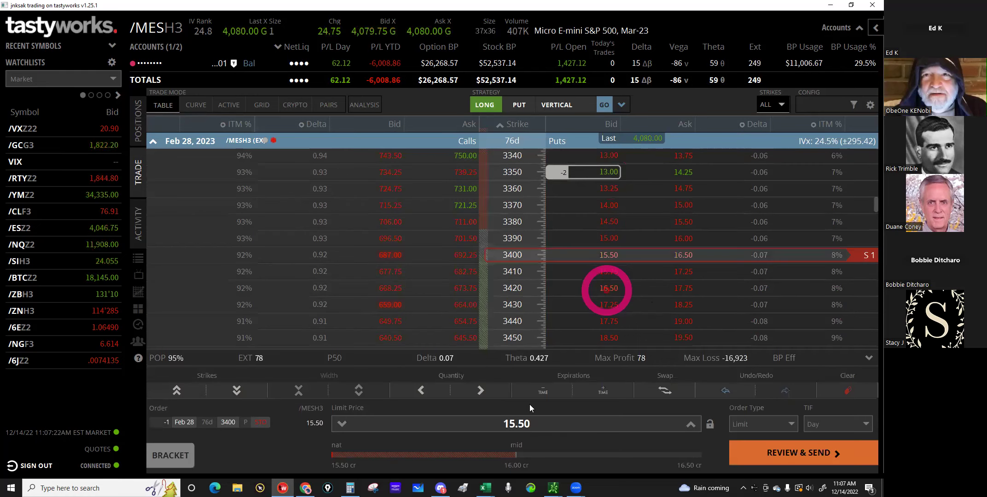
pyautogui.click(692, 424)
pyautogui.click(692, 424)
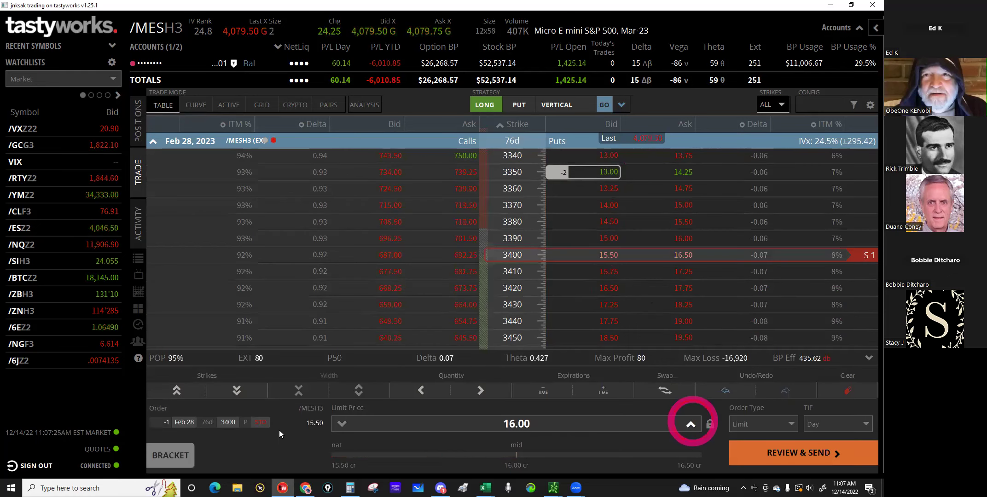
pyautogui.click(236, 400)
pyautogui.click(477, 391)
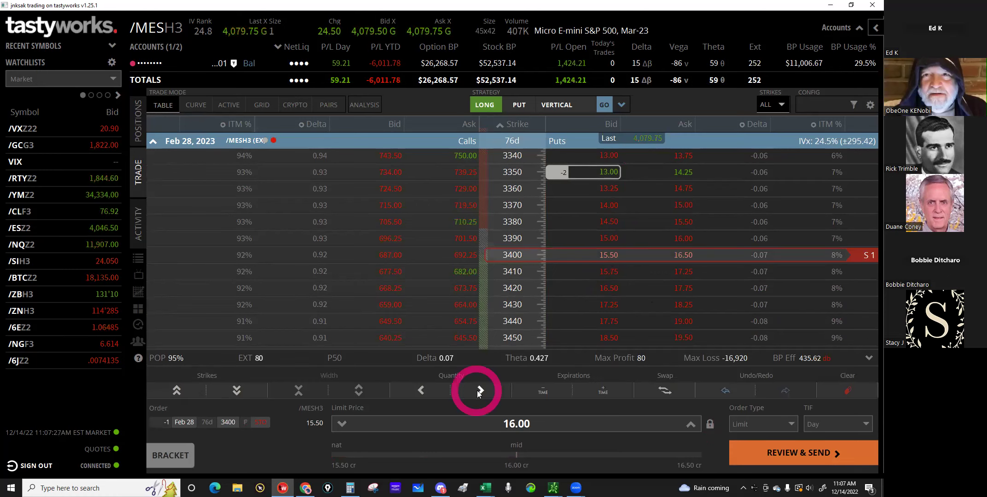
# Step: Review the short 3400 put order and send it
pyautogui.click(808, 458)
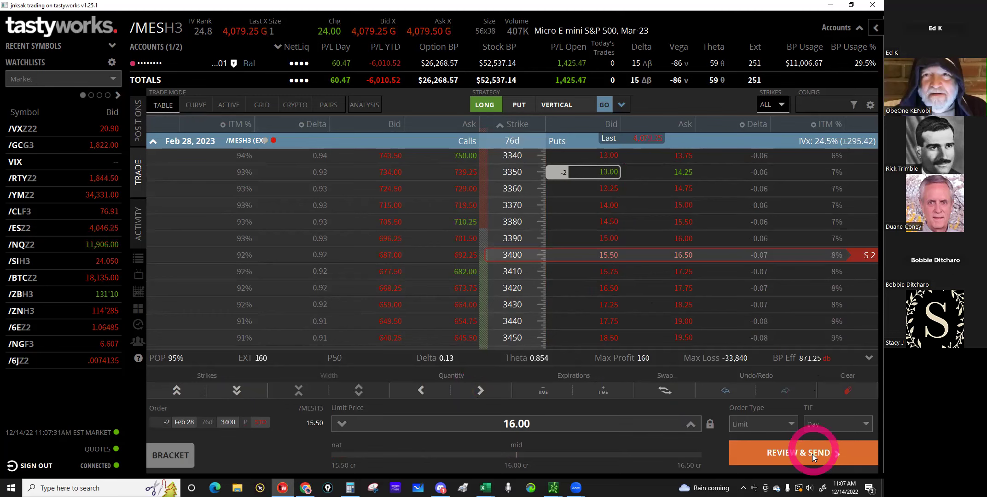
pyautogui.click(813, 454)
pyautogui.click(812, 454)
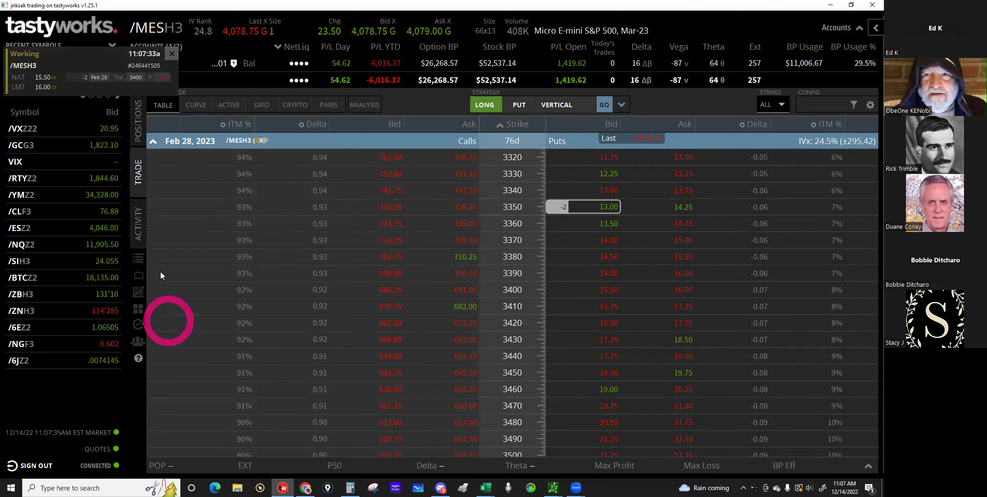
# Step: Replace the working 3400 put order with a 15.75 limit price, send it, and check the resulting position in the chain
pyautogui.click(137, 227)
pyautogui.click(204, 137)
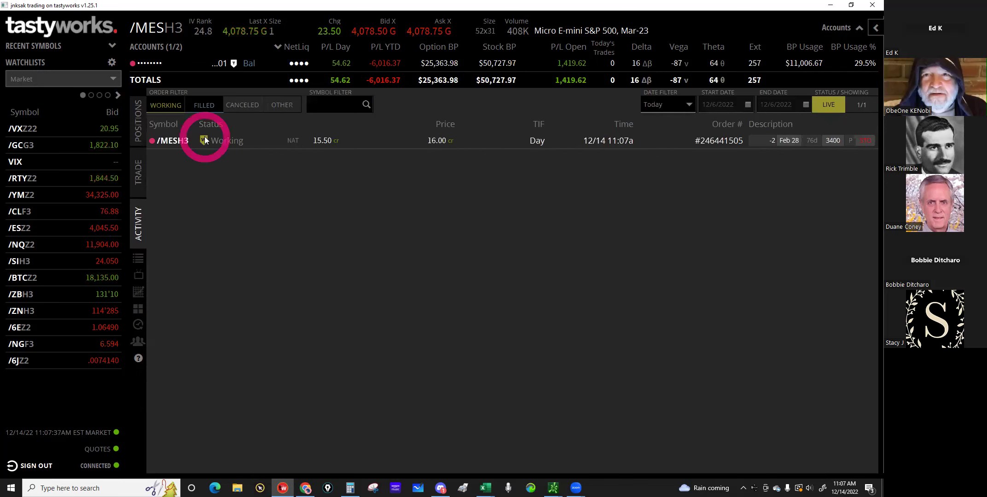
pyautogui.click(343, 423)
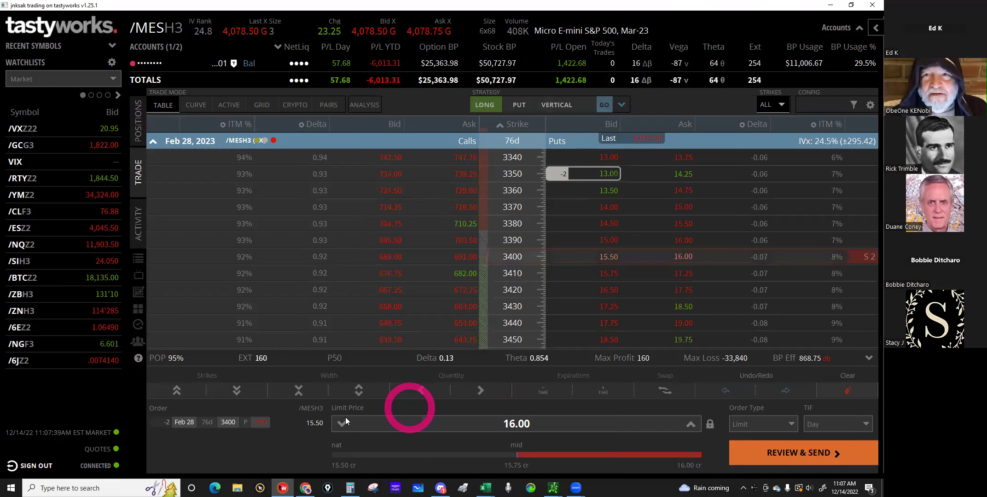
pyautogui.click(802, 455)
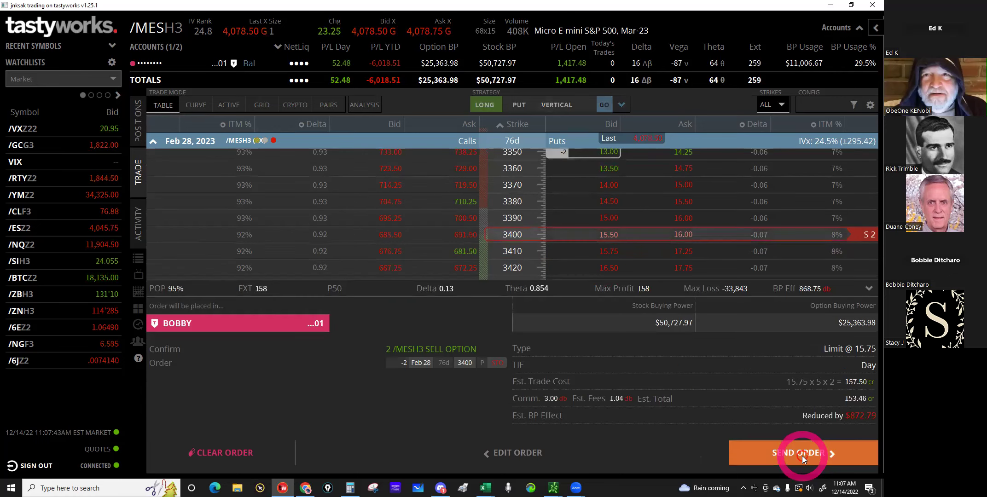
pyautogui.click(803, 456)
pyautogui.click(609, 292)
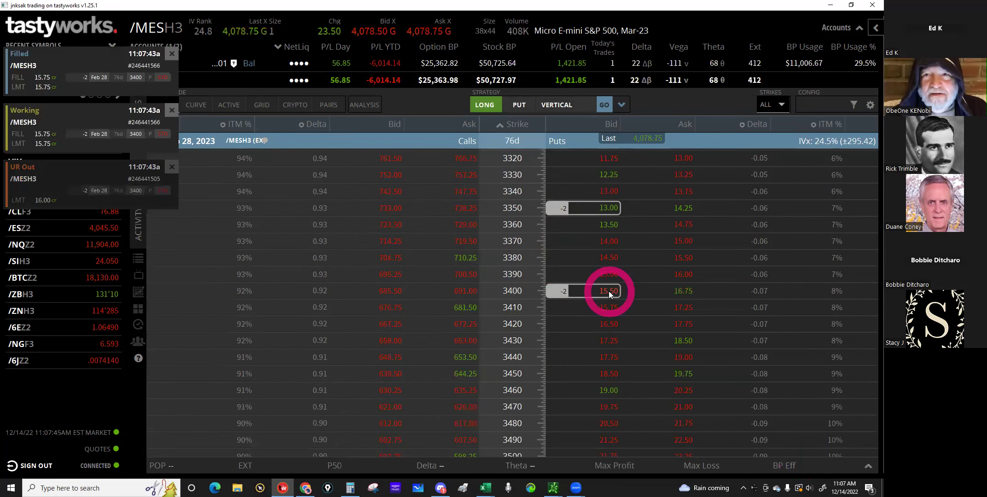
pyautogui.click(134, 117)
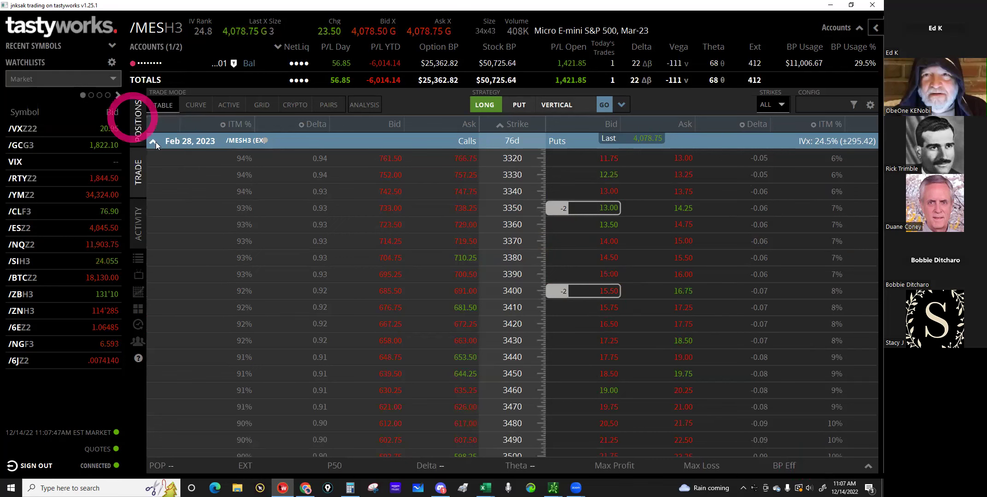
# Step: Build a long put vertical in the Jan 20, 2023 /MESH3 expiration, buying the 4070 put and selling the 4020 put
pyautogui.click(150, 145)
pyautogui.click(522, 236)
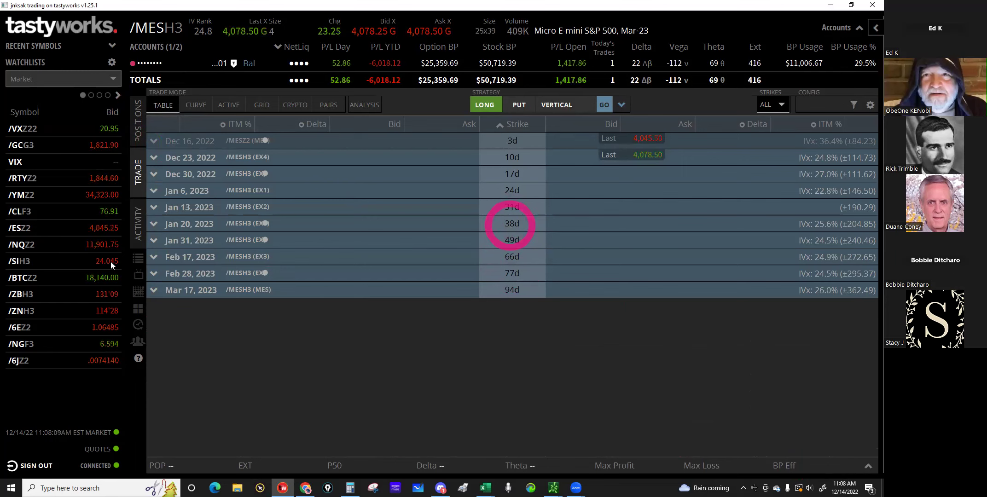
pyautogui.click(153, 226)
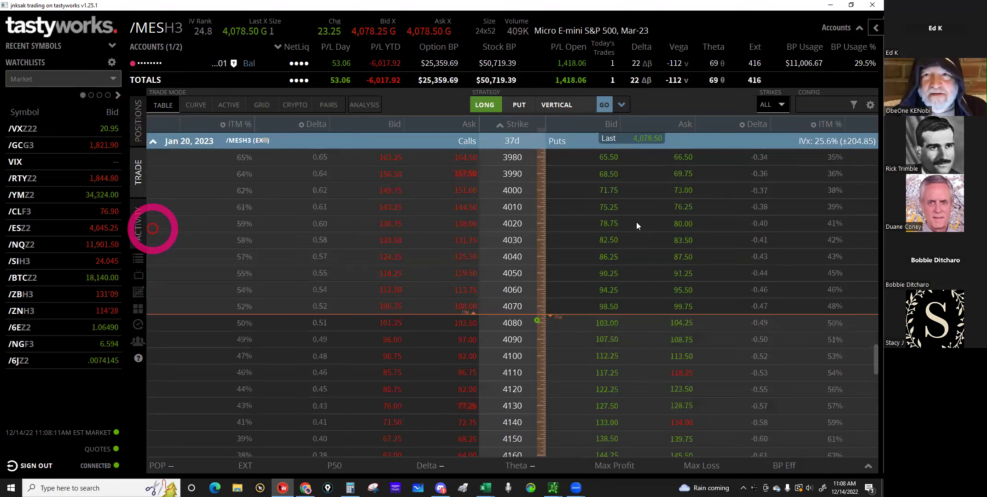
pyautogui.click(604, 105)
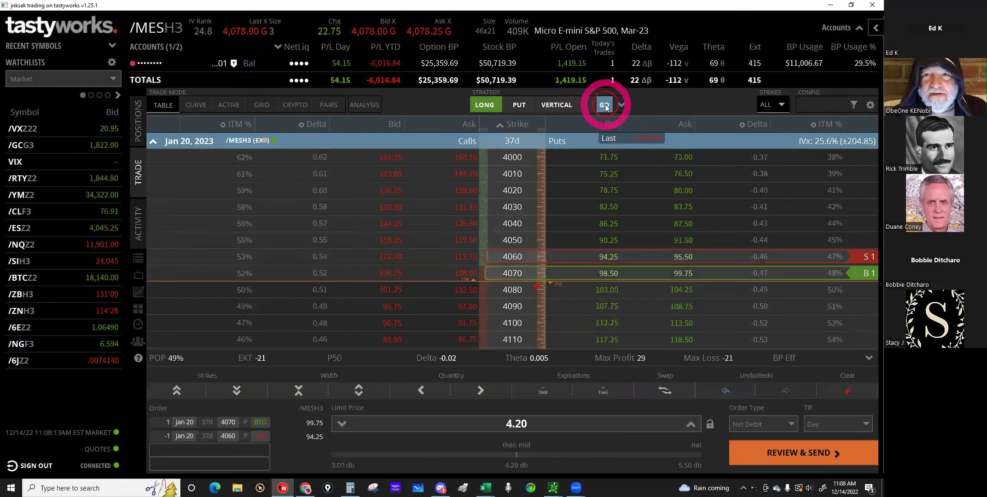
pyautogui.moveTo(638, 223); pyautogui.dragTo(641, 190)
# Step: Shift the Jan 20 put vertical down to the 3910 long and 3860 short strikes and check both legs' deltas
pyautogui.click(176, 392)
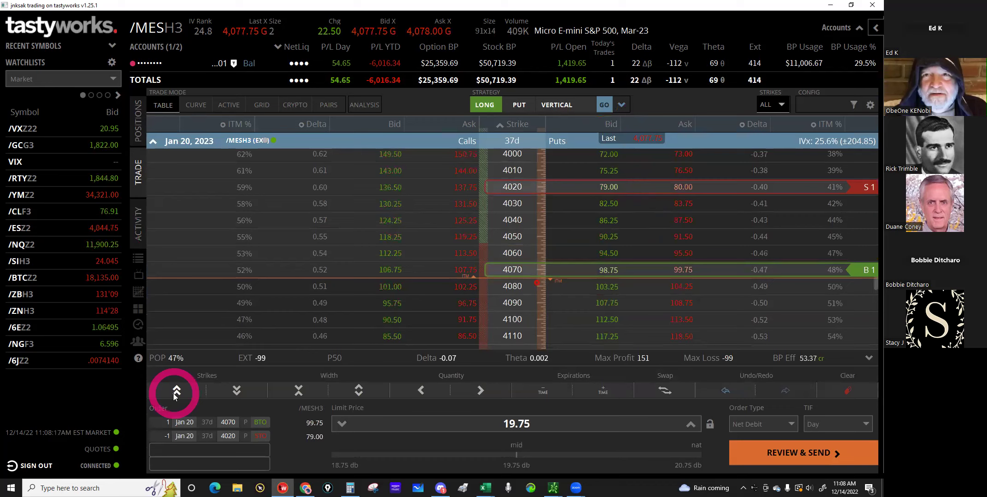
pyautogui.click(176, 391)
pyautogui.click(177, 391)
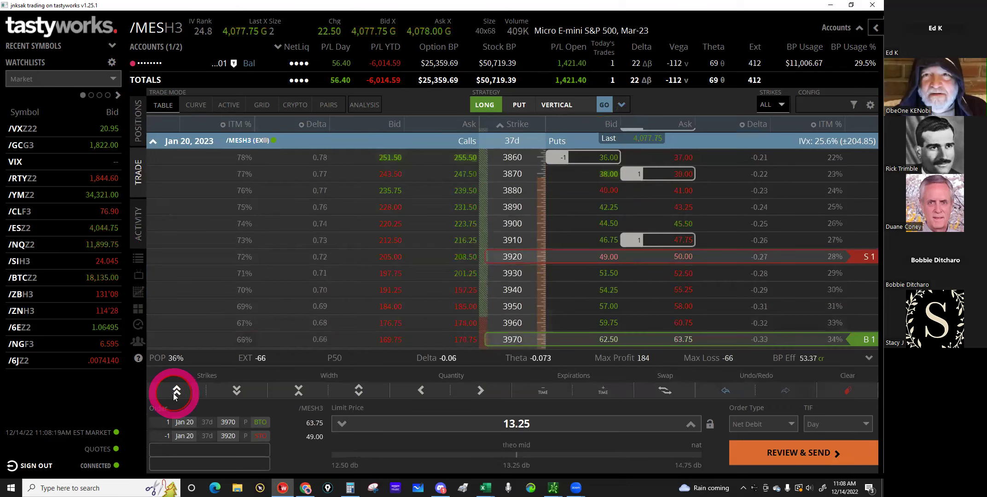
pyautogui.click(585, 218)
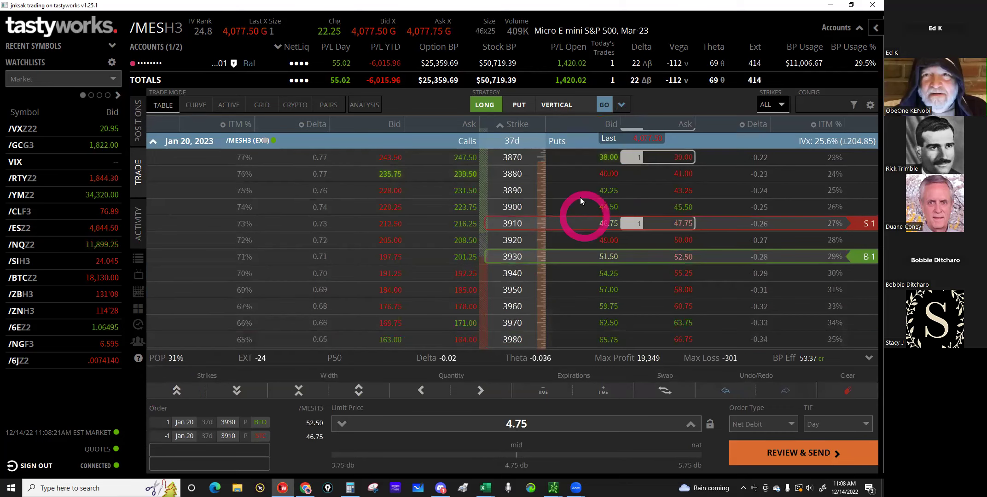
pyautogui.click(580, 174)
pyautogui.click(751, 237)
pyautogui.click(748, 222)
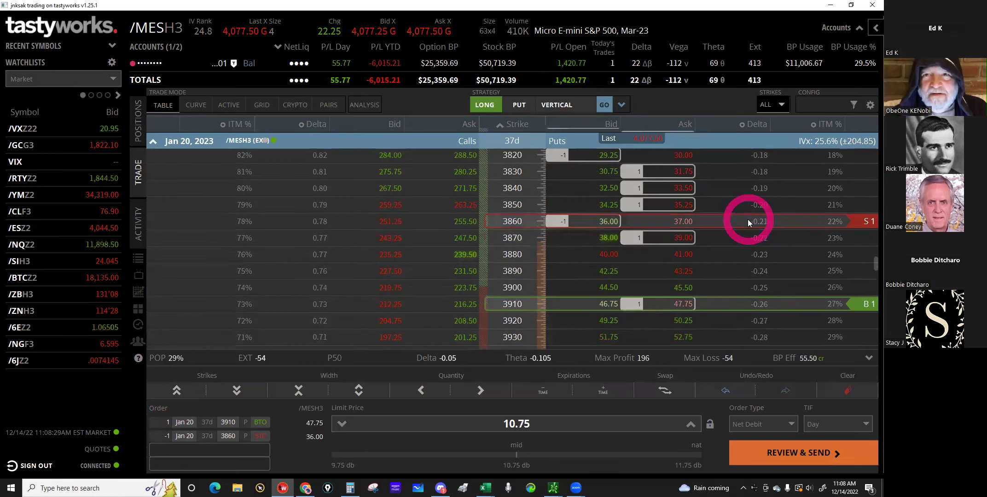
pyautogui.click(748, 282)
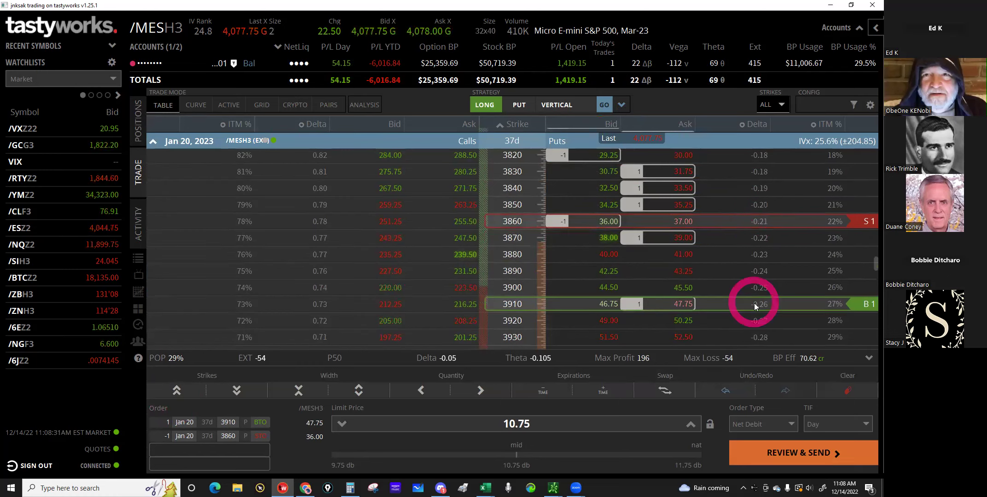
# Step: Try the 50-point put vertical at lower strikes, ending with 3890 long and 3840 short
pyautogui.click(742, 198)
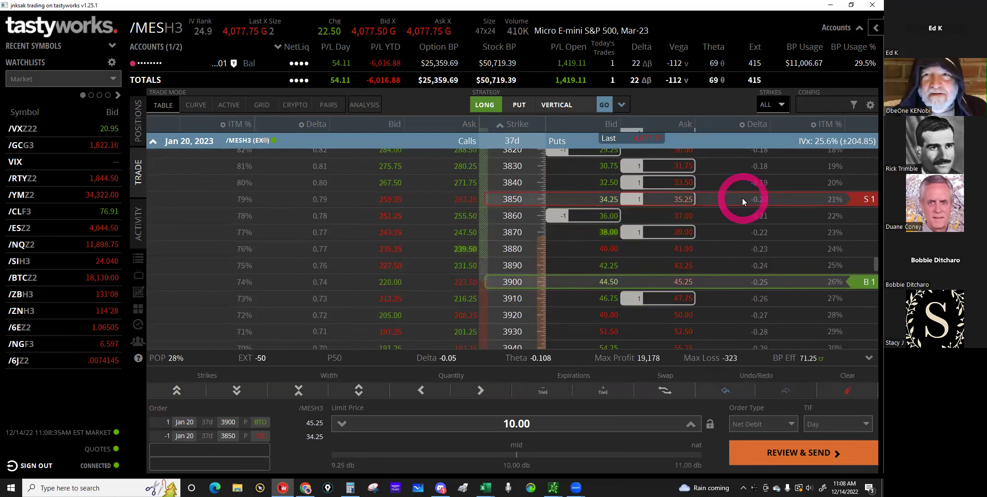
pyautogui.click(727, 265)
pyautogui.click(543, 310)
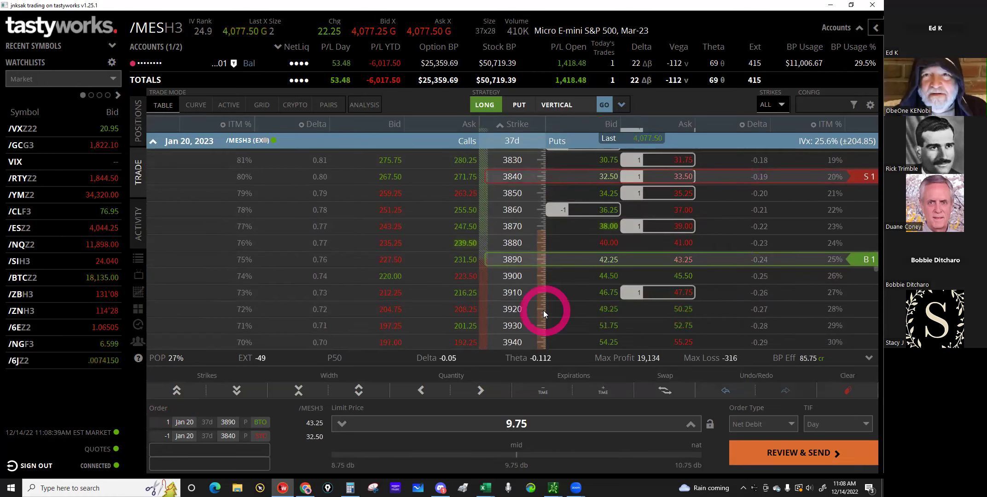
pyautogui.click(540, 231)
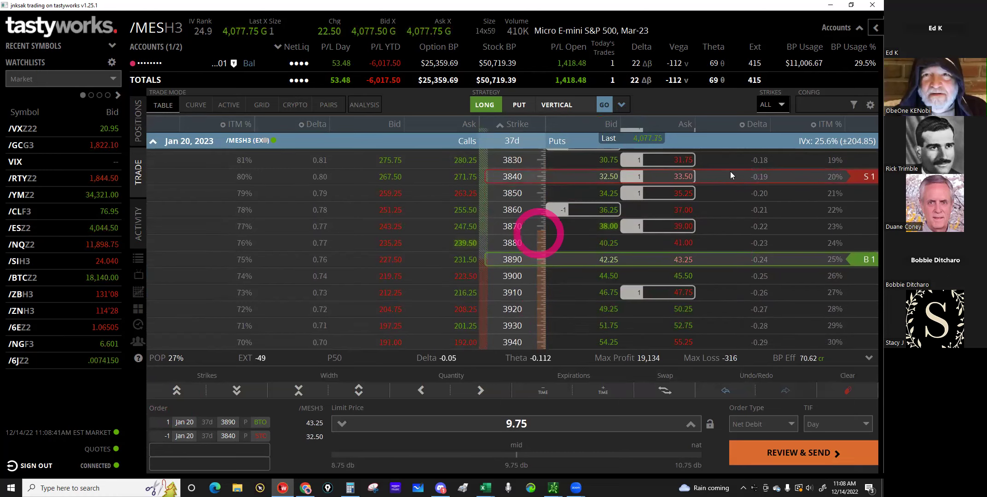
# Step: Examine which put strikes around the 3840 short and 3890 long legs already hold positions in the Jan 20 chain
pyautogui.click(696, 185)
pyautogui.scroll(1, 730, 205)
pyautogui.click(730, 205)
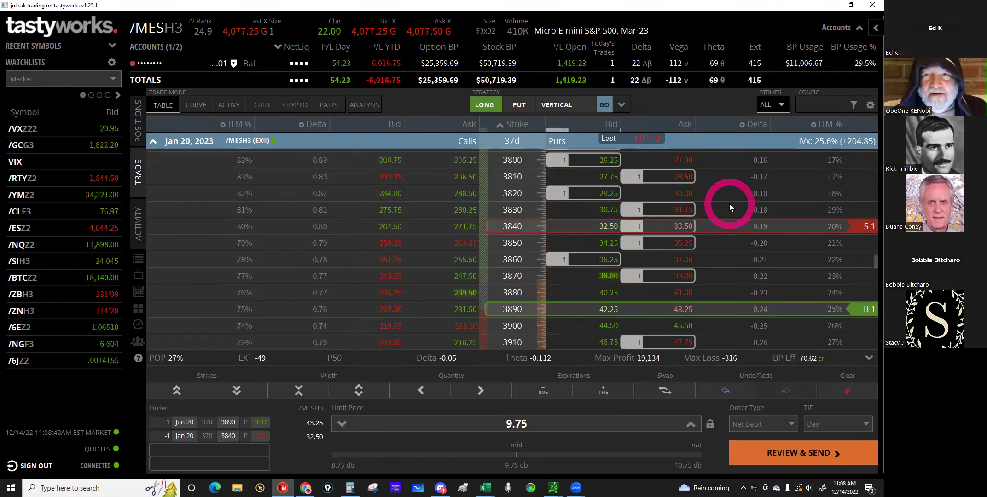
pyautogui.click(671, 228)
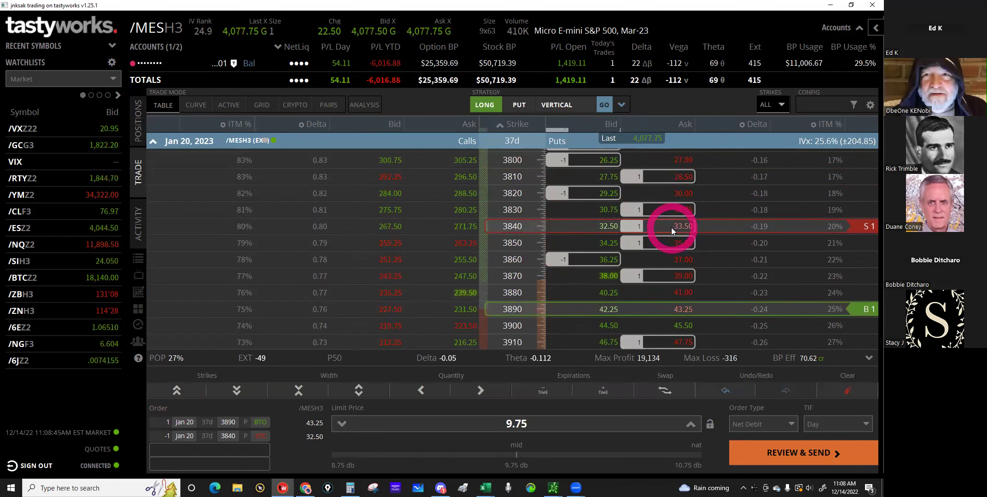
pyautogui.click(562, 235)
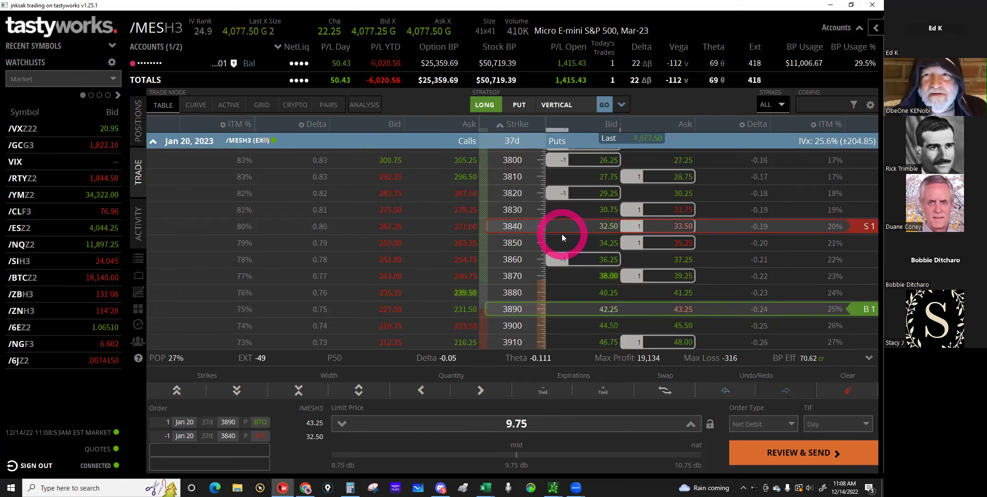
pyautogui.scroll(1, 584, 241)
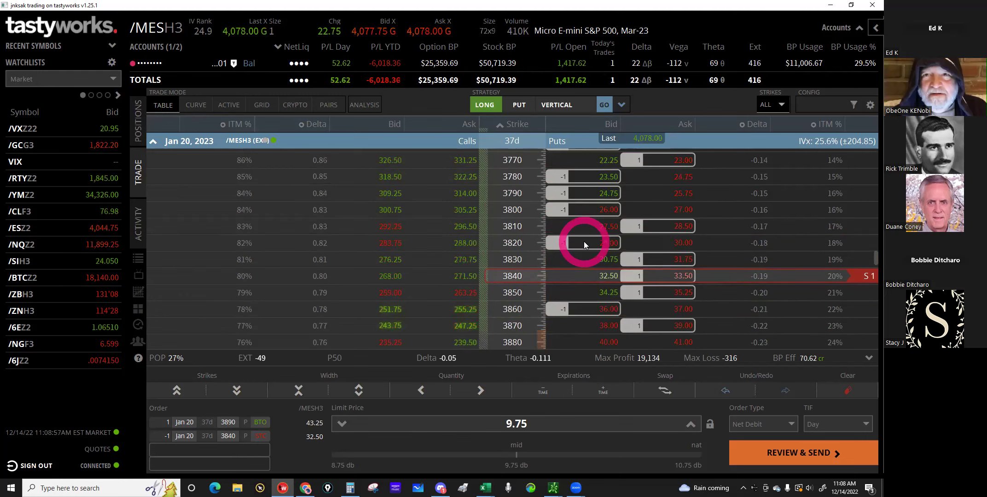
pyautogui.scroll(-1, 584, 241)
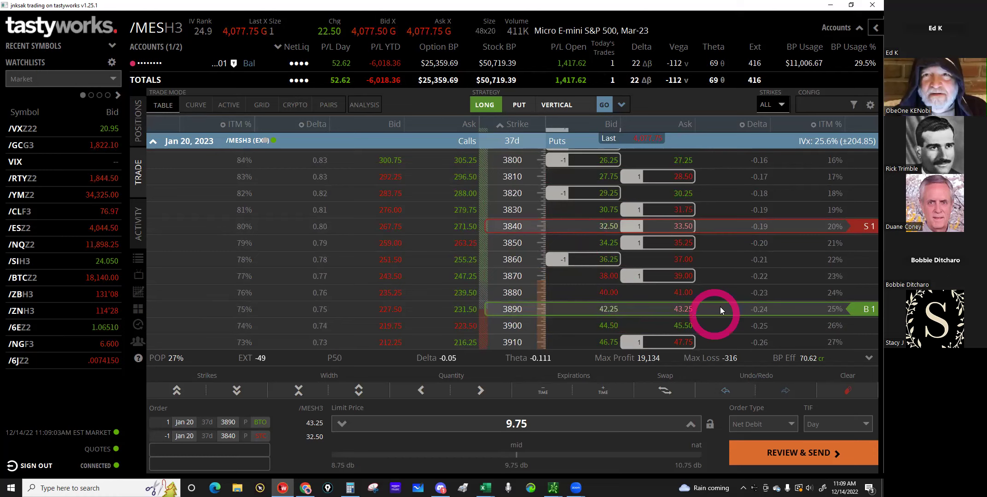
pyautogui.scroll(1, 720, 315)
# Step: Move the put vertical back up to the 3910 long and 3860 short strikes
pyautogui.click(718, 331)
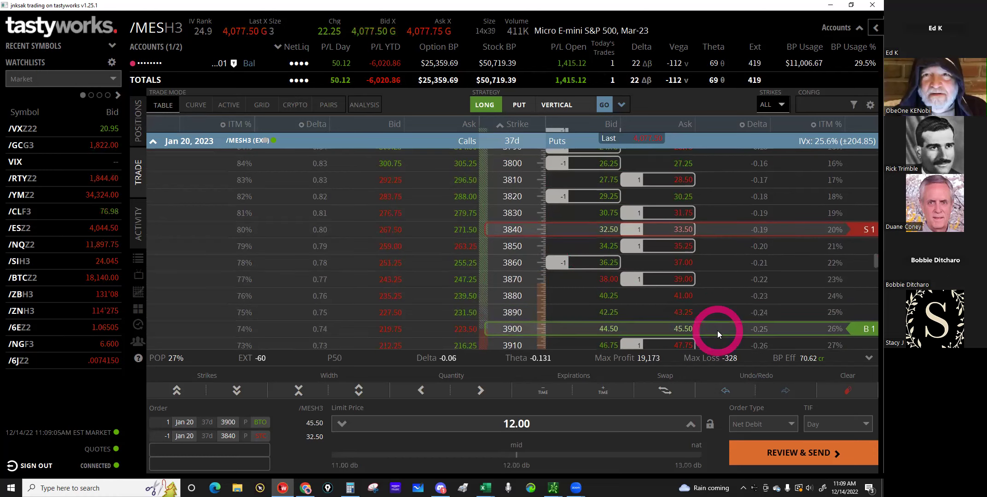
pyautogui.click(727, 247)
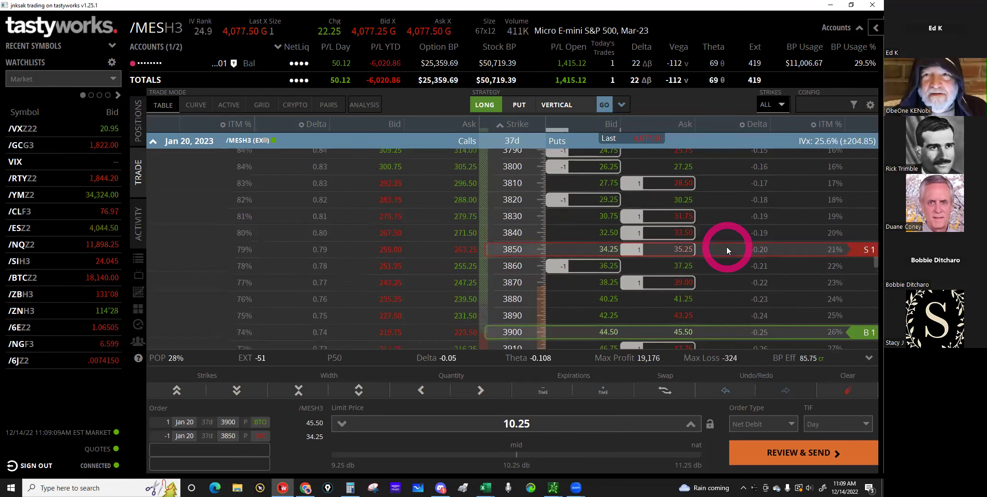
pyautogui.scroll(-1, 725, 202)
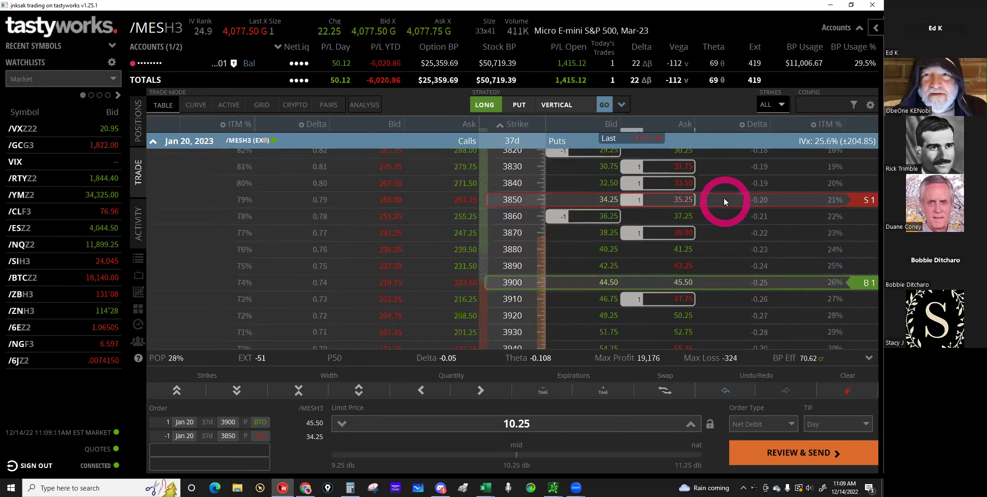
pyautogui.click(726, 221)
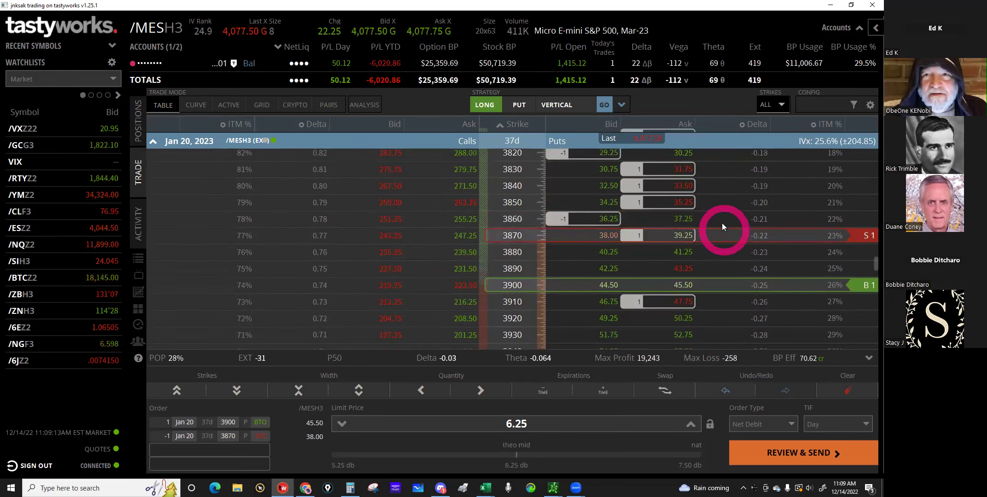
pyautogui.click(748, 286)
pyautogui.click(745, 303)
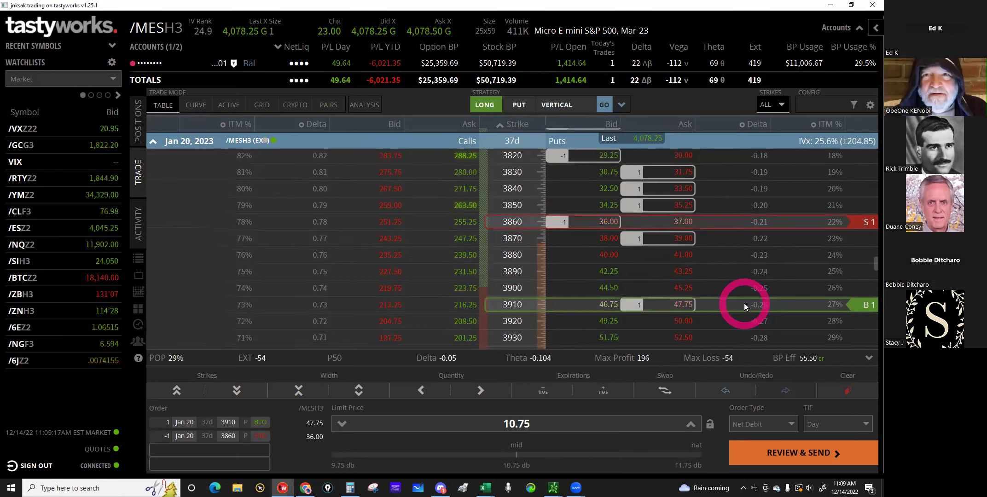
# Step: Compare the vertical's 3910 and 3860 legs with the put positions already held at and between those strikes
pyautogui.click(686, 304)
pyautogui.click(671, 308)
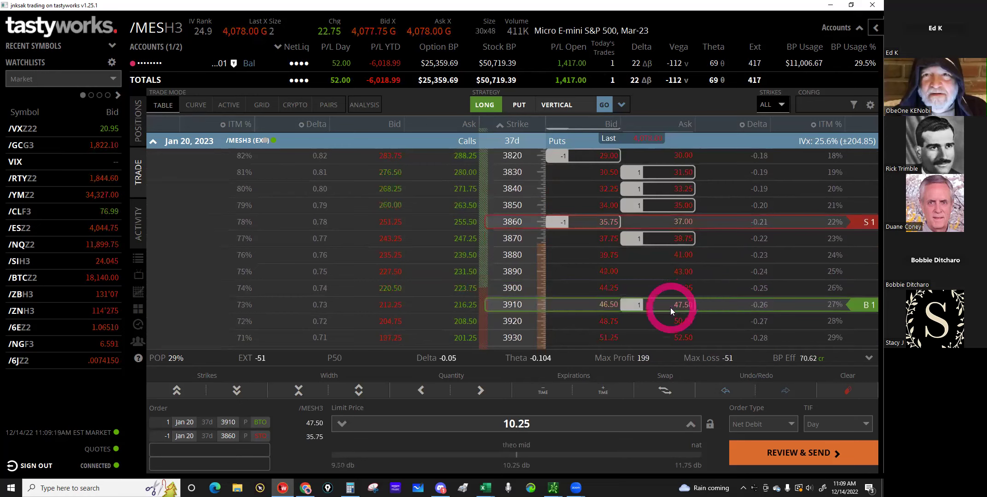
pyautogui.click(639, 307)
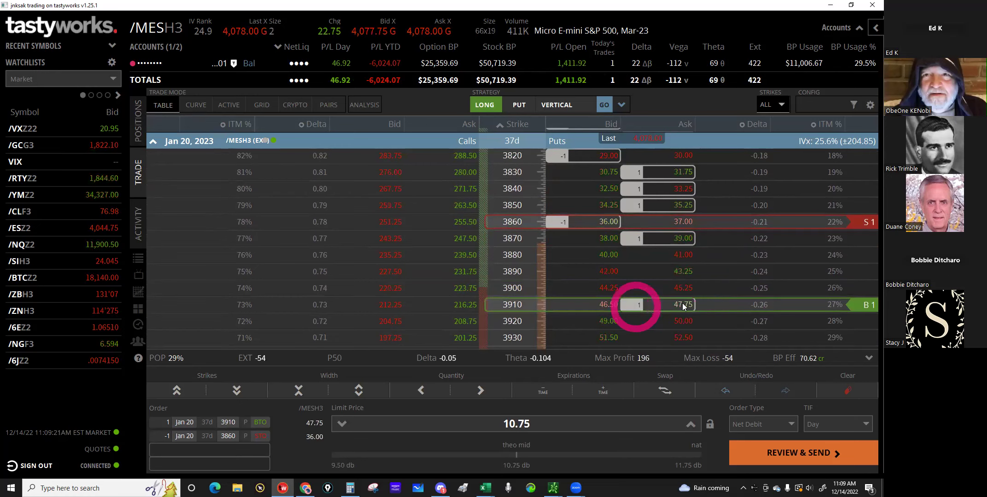
pyautogui.click(591, 277)
pyautogui.click(635, 238)
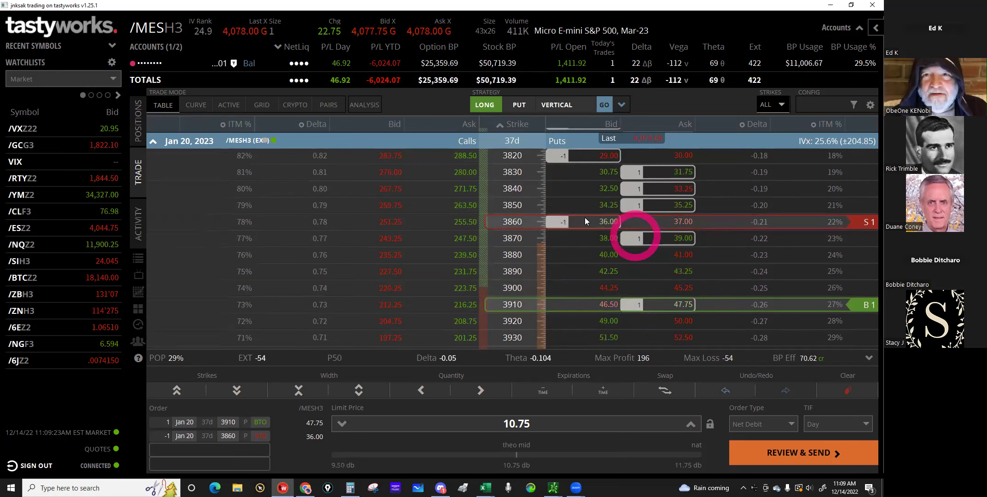
# Step: Review and send the one-contract Jan 20 put vertical, 3910 long and 3860 short, as a day order at 10.75 net debit
pyautogui.click(513, 224)
pyautogui.click(590, 223)
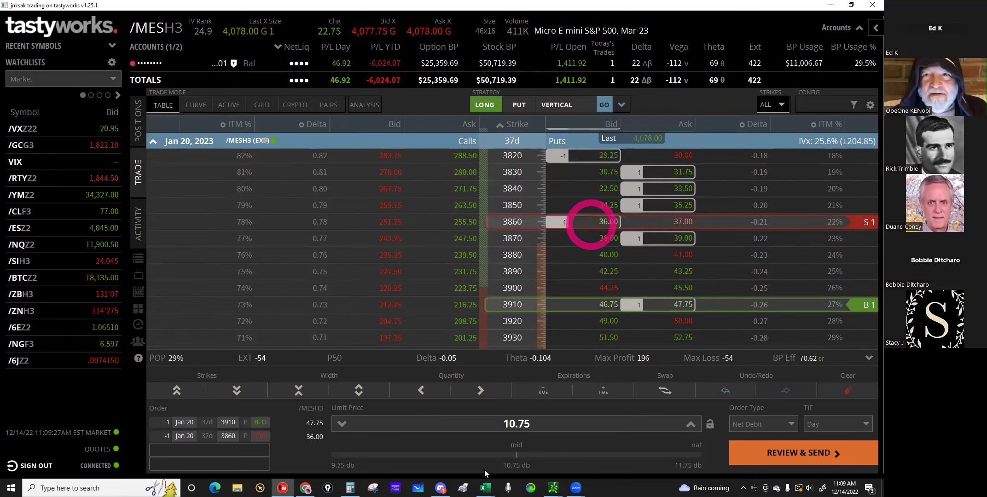
pyautogui.click(515, 423)
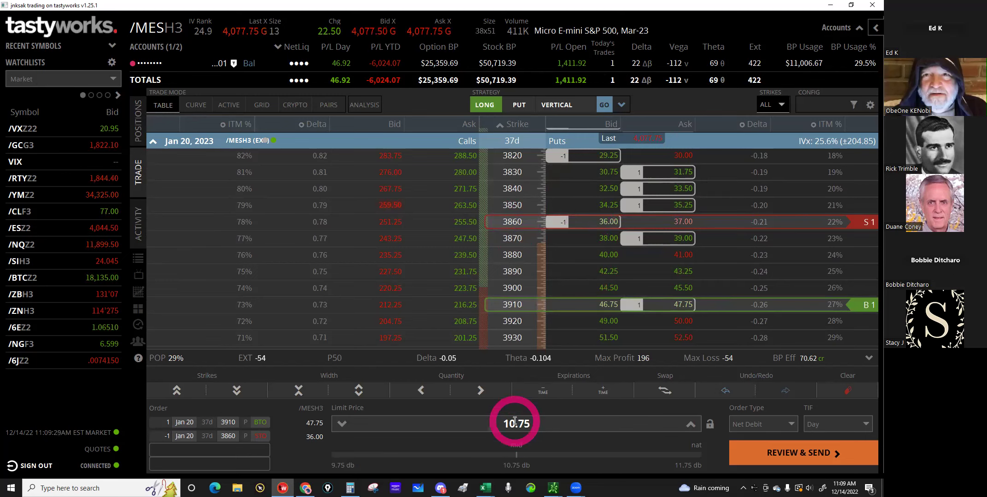
pyautogui.click(801, 459)
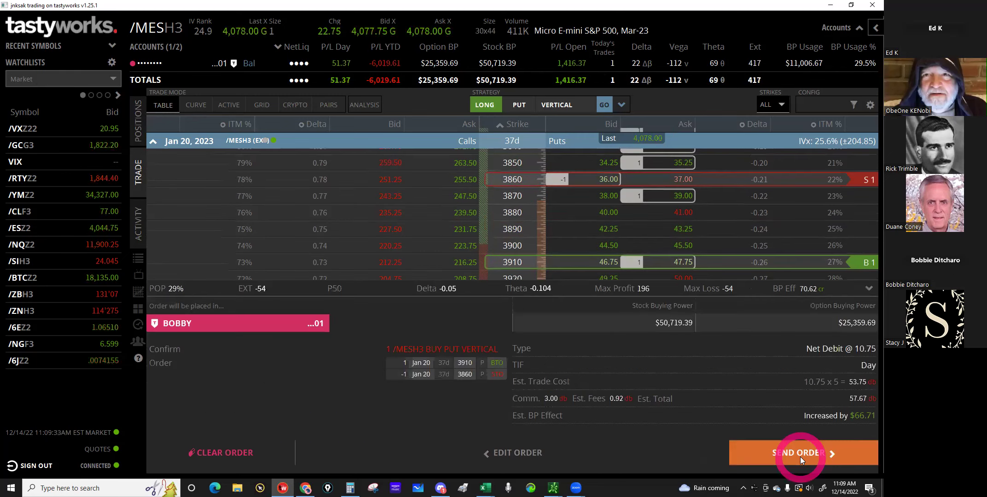
pyautogui.click(801, 457)
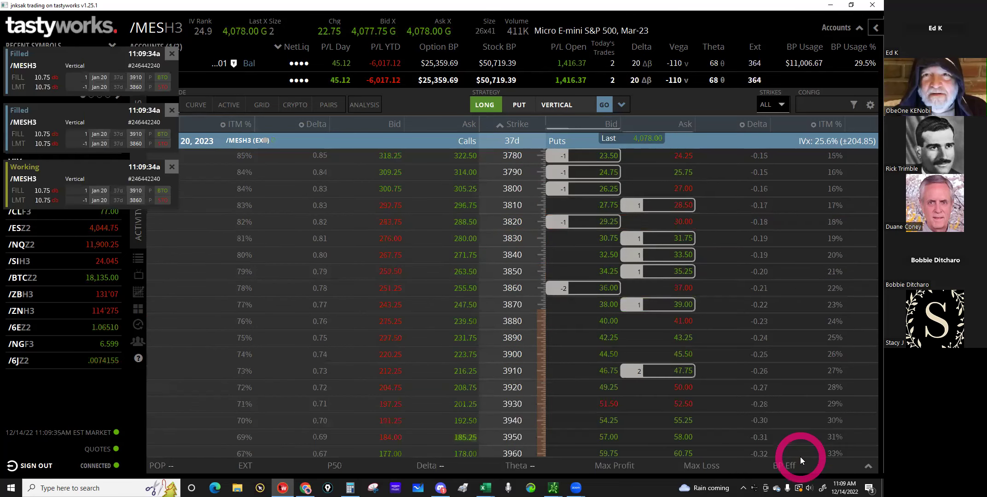
# Step: Check the put positions in the Jan 20, 2023 chain and collapse that expiration
pyautogui.click(711, 354)
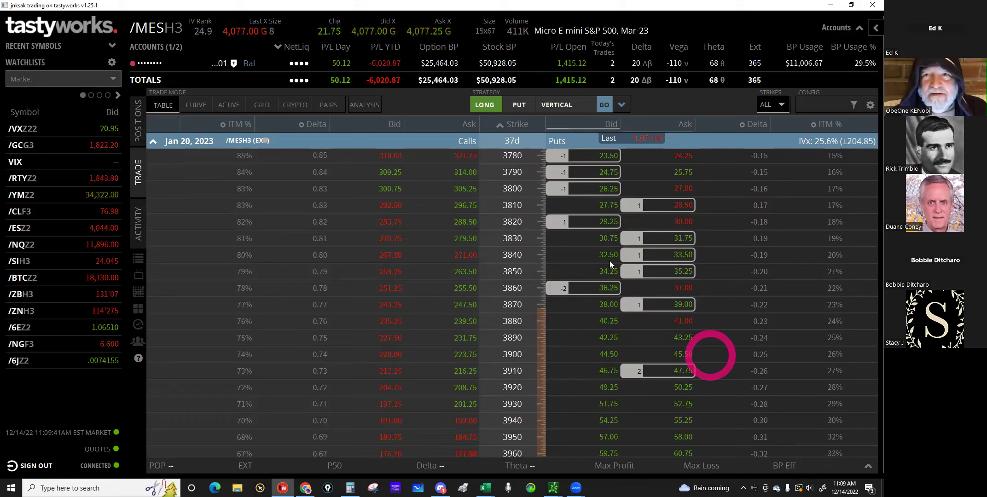
pyautogui.click(454, 201)
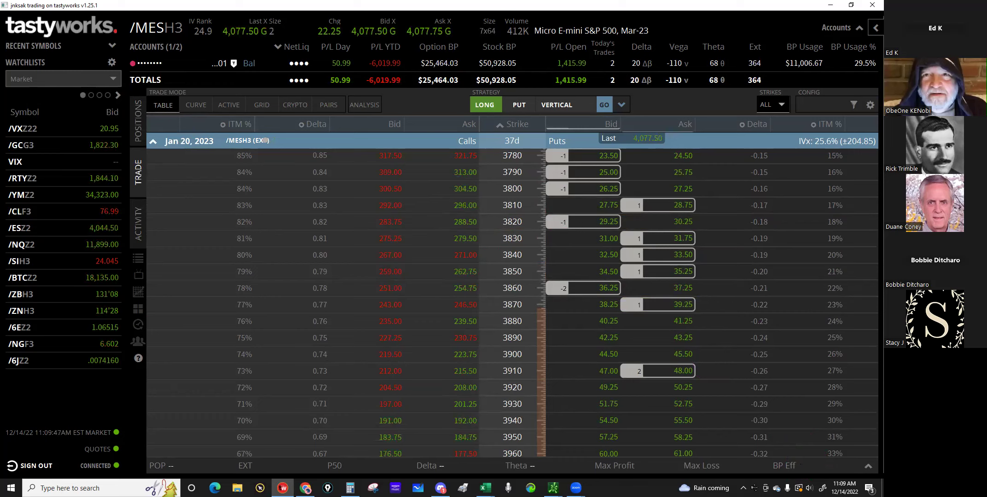
pyautogui.click(224, 106)
pyautogui.click(153, 142)
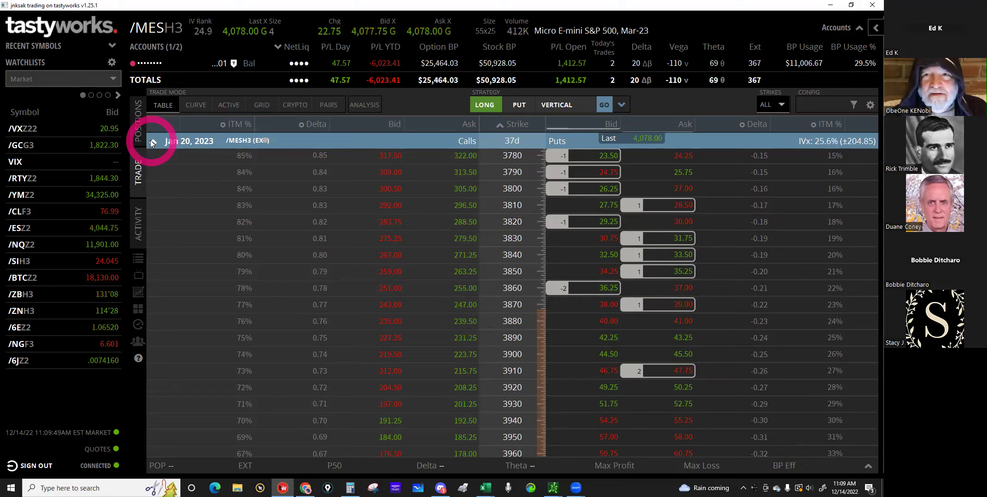
pyautogui.click(412, 142)
pyautogui.click(518, 257)
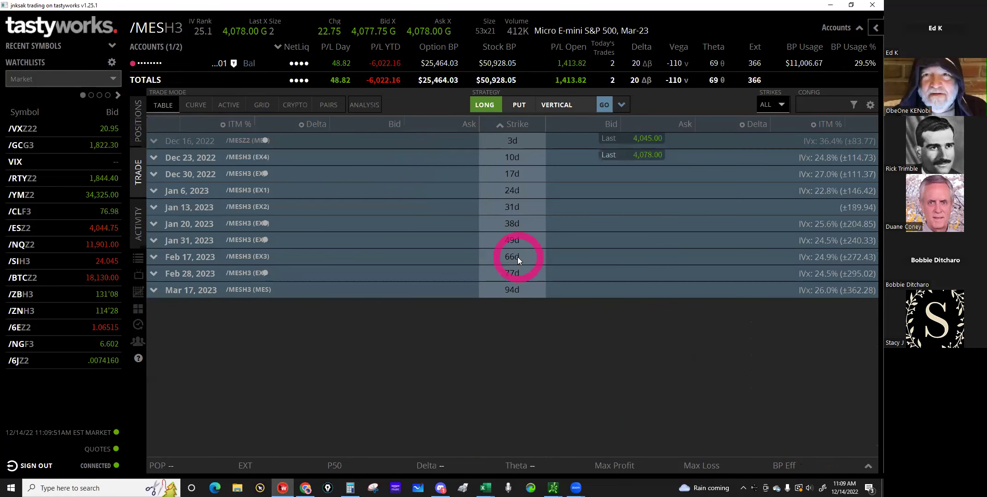
pyautogui.click(405, 7)
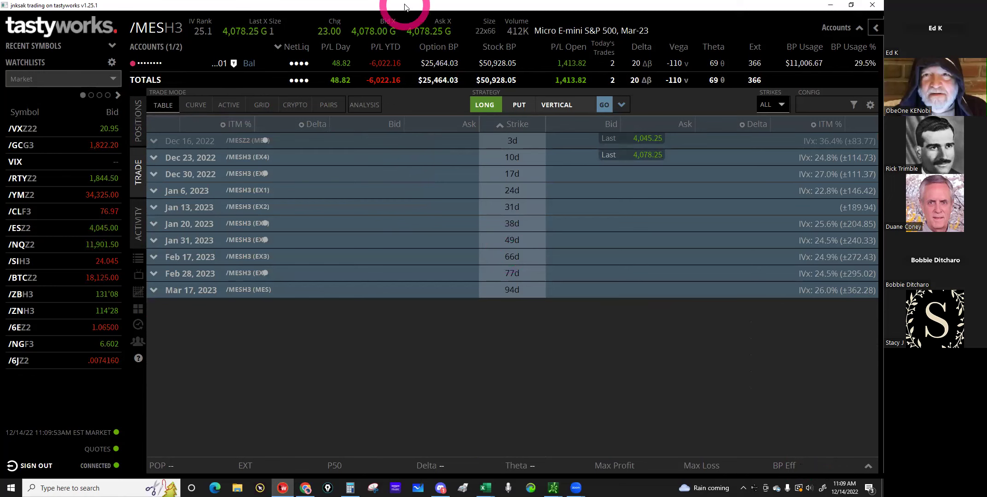
# Step: Switch to the Tastyworks spreadsheet in Excel and review the 12/14/2022 rows on the Greeks & Ratios and Net Liq sheets
pyautogui.hotkey('alt', 'Tab')
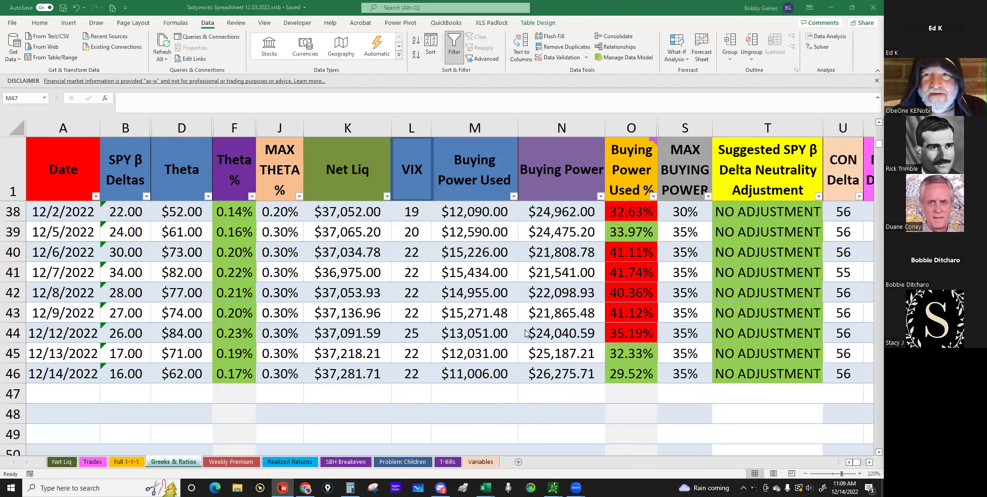
pyautogui.click(449, 429)
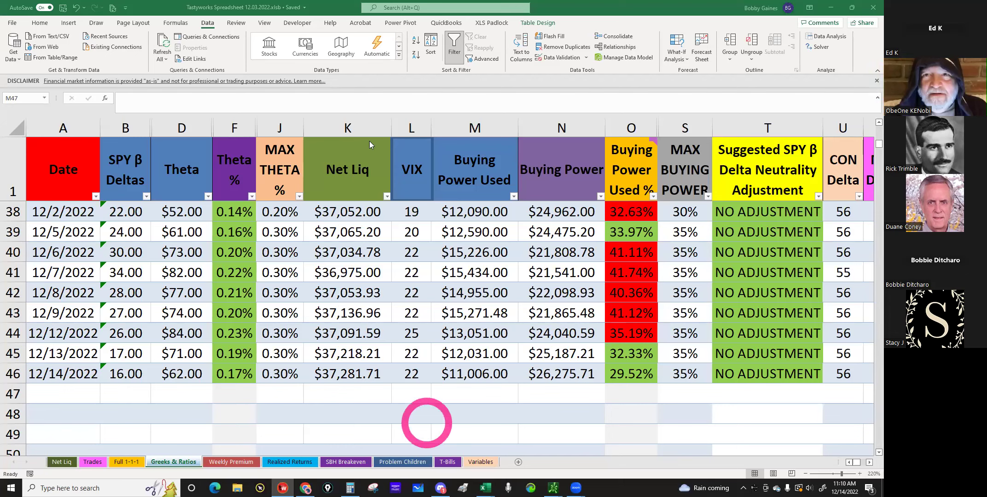
pyautogui.click(482, 430)
pyautogui.click(551, 376)
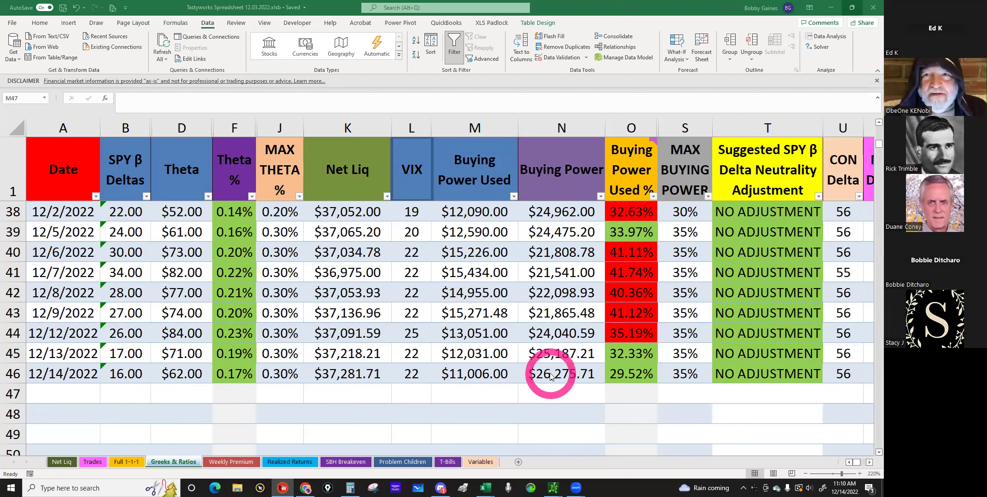
pyautogui.click(396, 390)
pyautogui.click(62, 462)
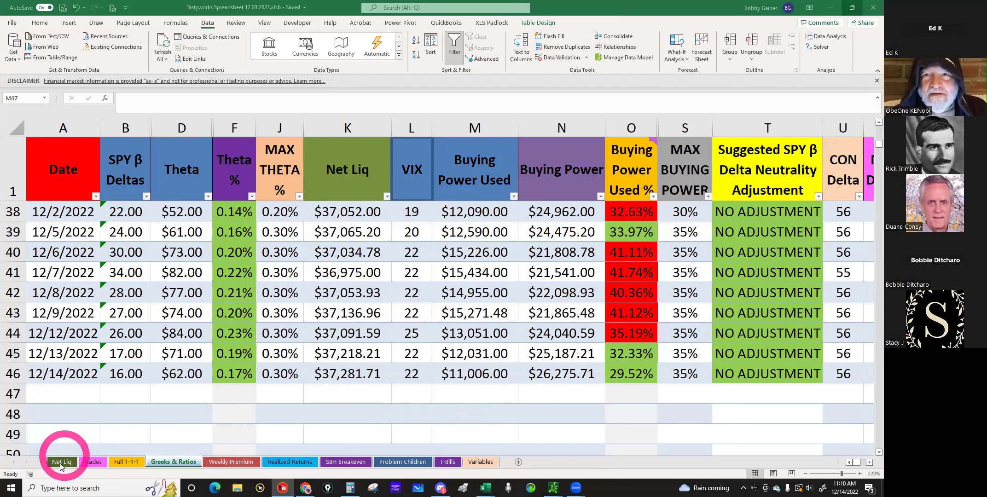
pyautogui.click(62, 464)
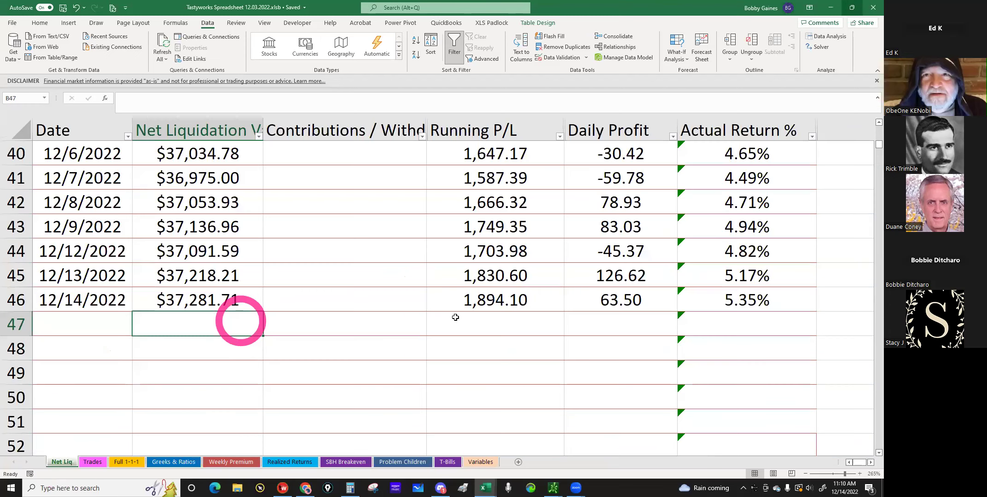
# Step: Compare the account's performance with the SPY performance on the Realized Returns sheet
pyautogui.click(213, 463)
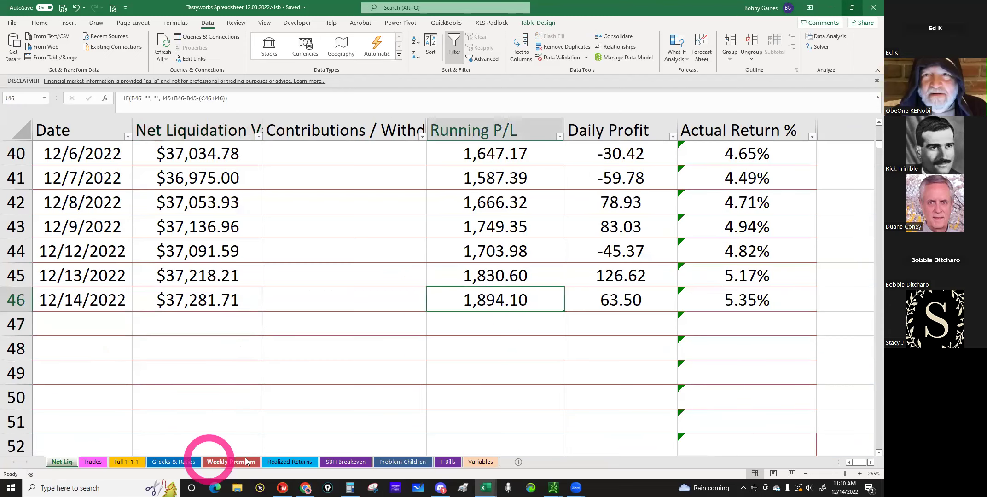
pyautogui.click(291, 462)
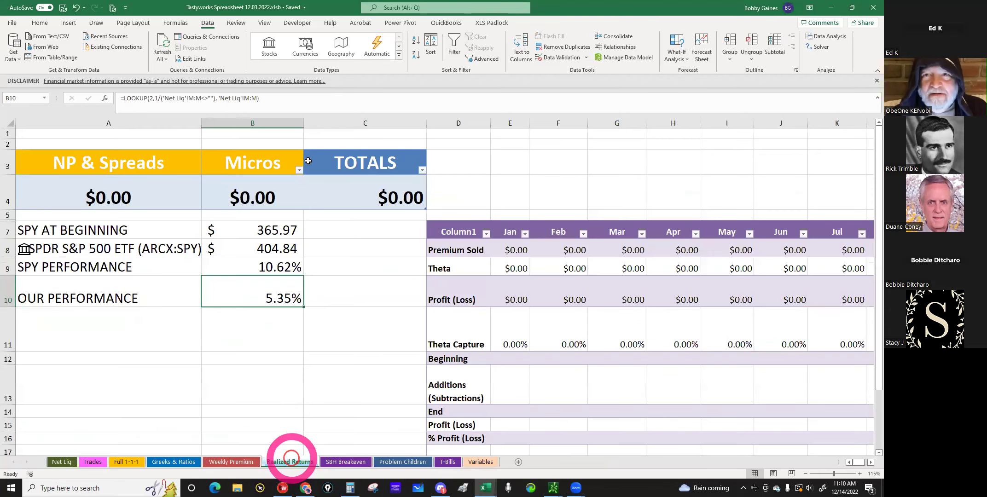
pyautogui.click(231, 38)
pyautogui.click(162, 44)
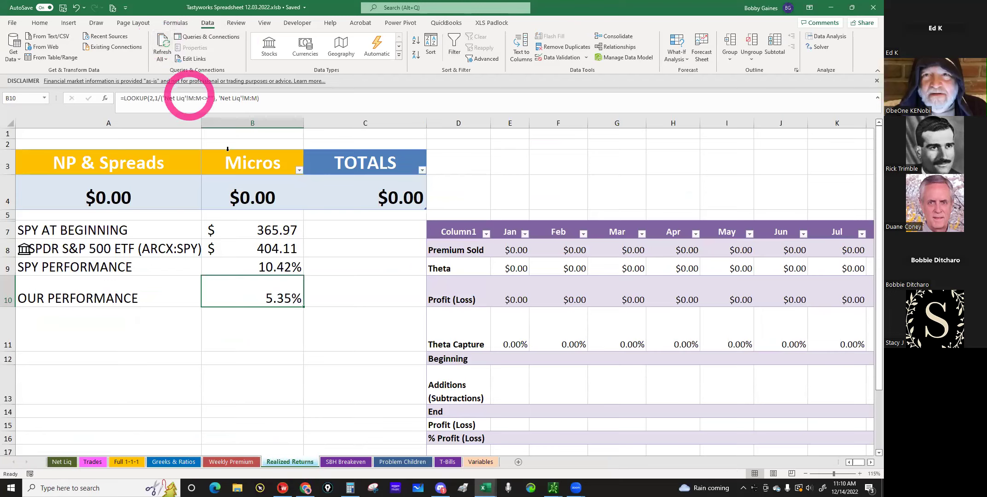
pyautogui.click(275, 291)
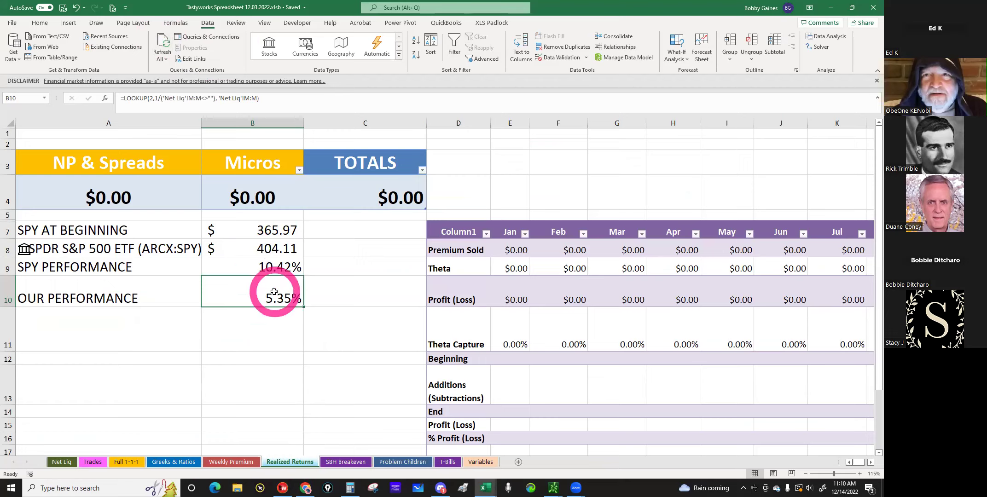
# Step: Open the Sweet Bobby Spreadsheet 12.03.2022 workbook and select the 12/14/2022 net liquidation value on the Net Liq sheet
pyautogui.click(831, 9)
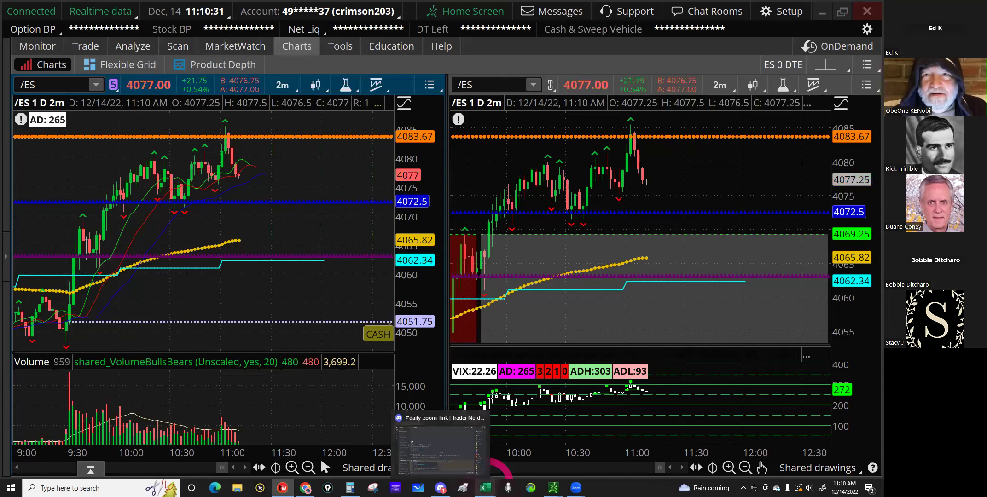
pyautogui.moveTo(486, 488)
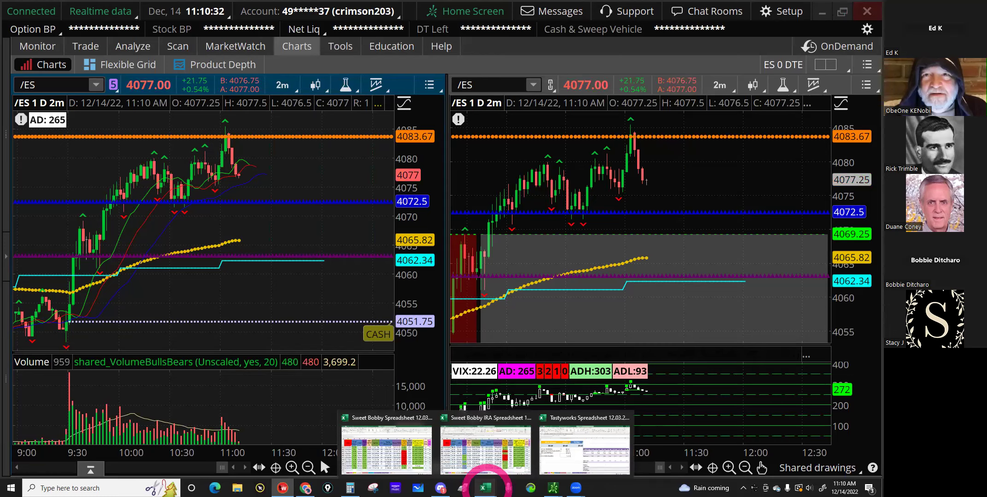
pyautogui.click(408, 451)
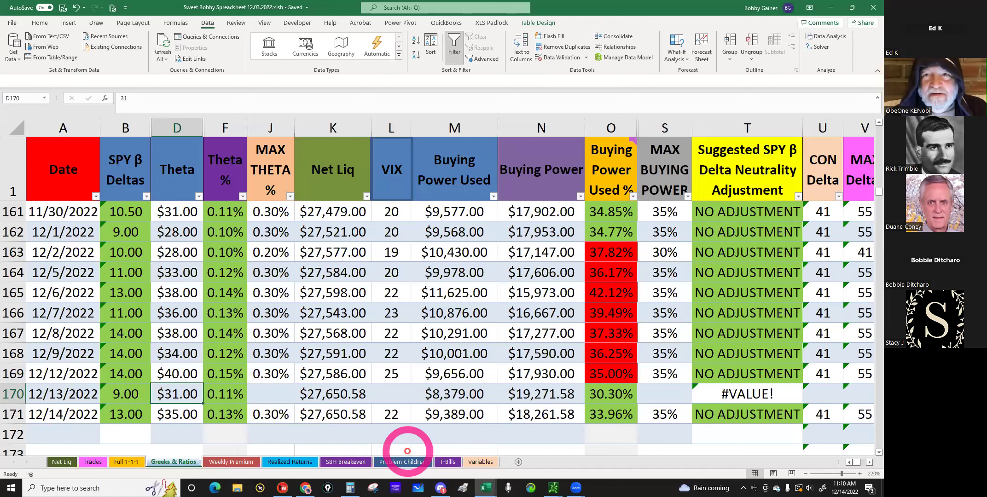
pyautogui.click(60, 463)
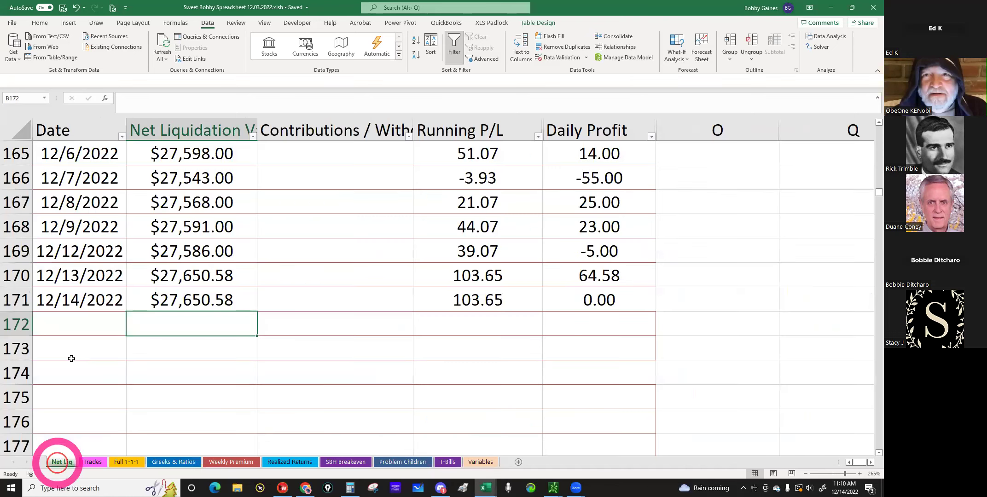
pyautogui.click(61, 320)
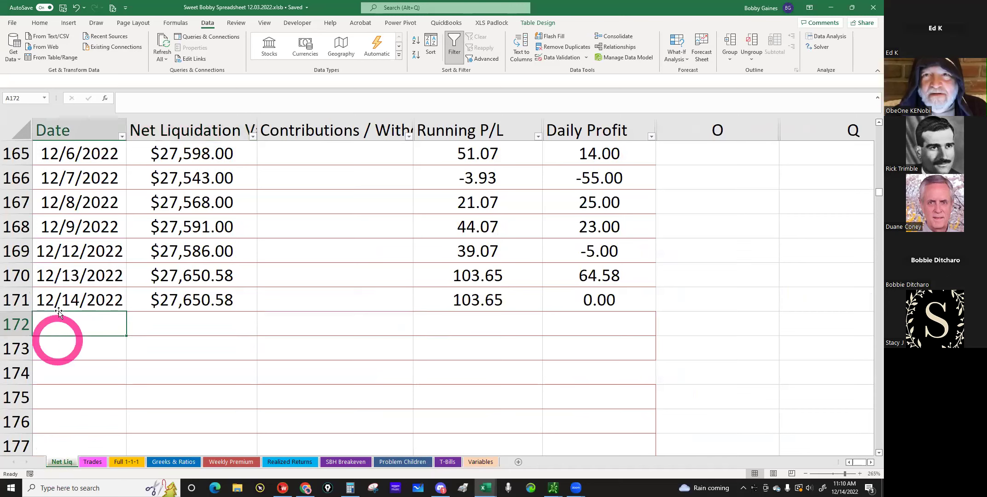
pyautogui.click(173, 300)
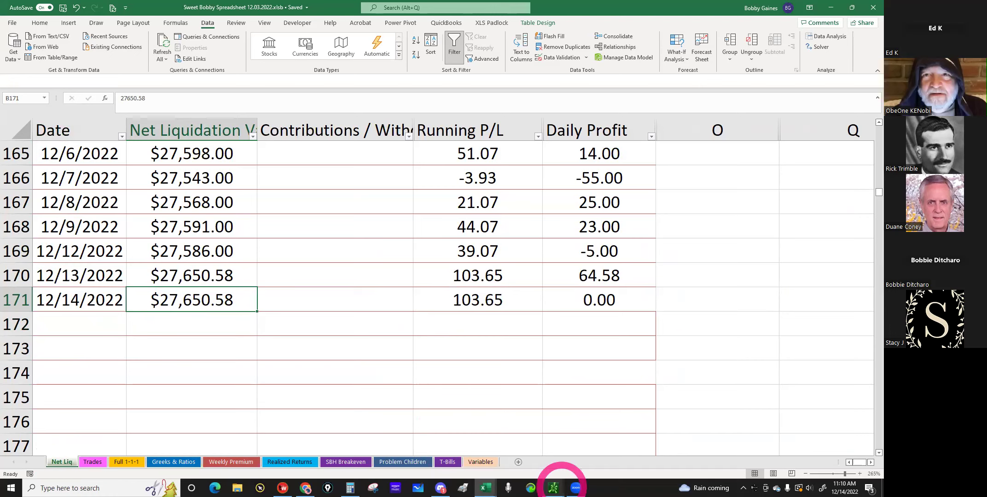
# Step: Switch to thinkorswim and look up today's net liquidating value in the account's five-day history
pyautogui.moveTo(554, 487)
pyautogui.click(503, 444)
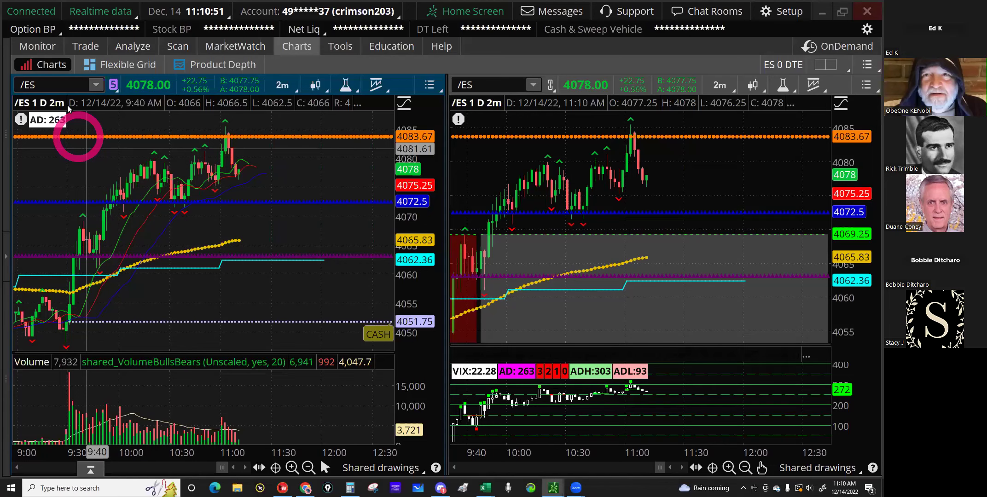
pyautogui.moveTo(31, 48)
pyautogui.click(33, 73)
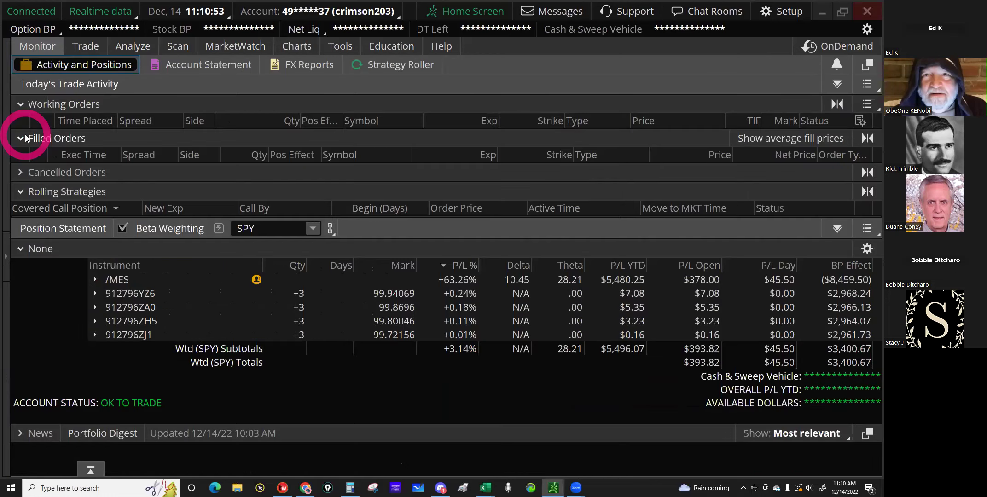
pyautogui.click(6, 256)
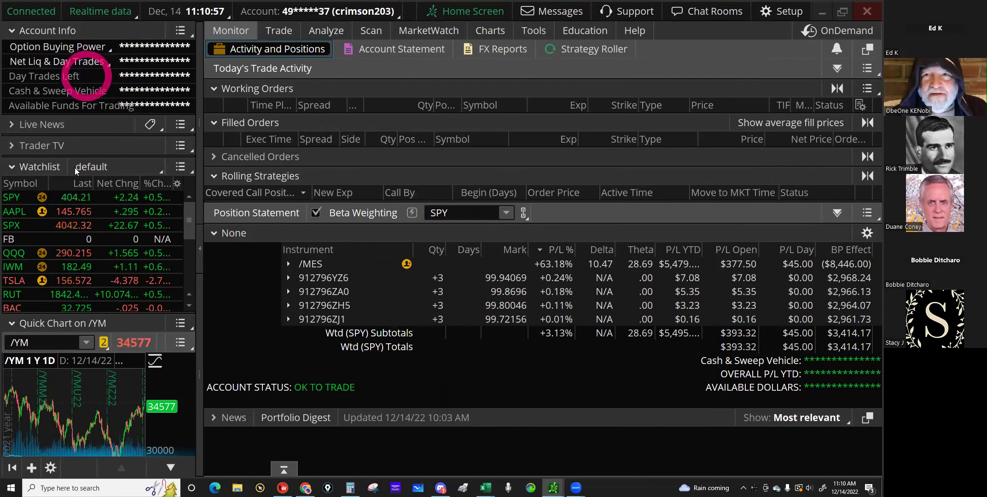
pyautogui.click(166, 106)
pyautogui.click(106, 63)
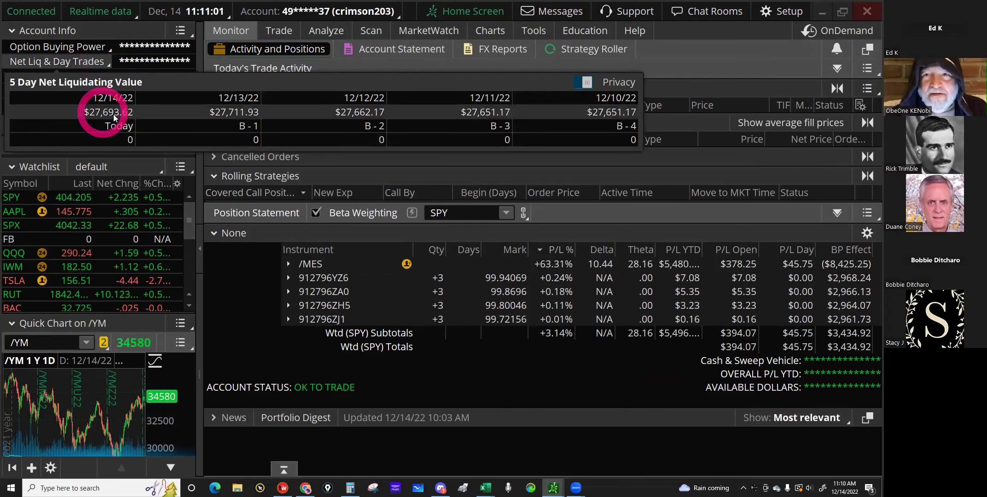
# Step: Return to the Sweet Bobby spreadsheet and set the 12/14/2022 net liquidation value to 27693
pyautogui.click(477, 466)
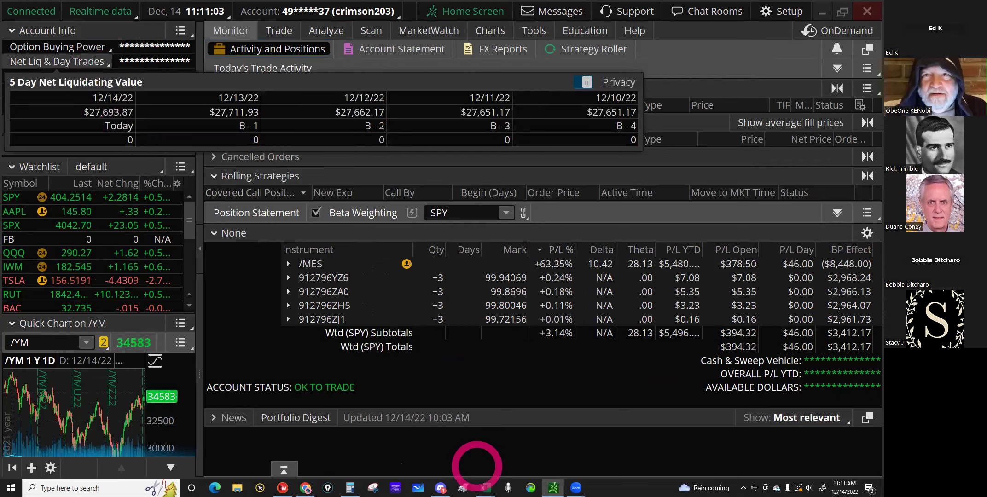
pyautogui.click(391, 444)
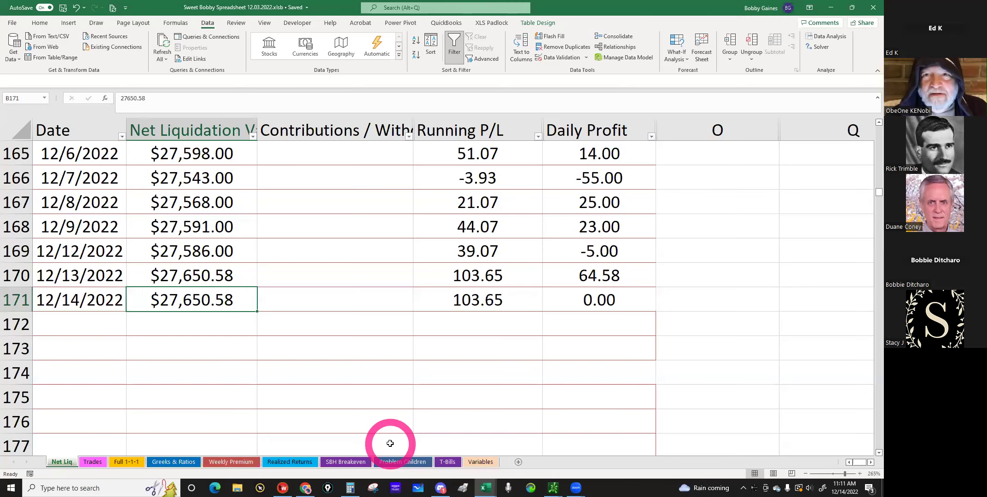
pyautogui.click(191, 300)
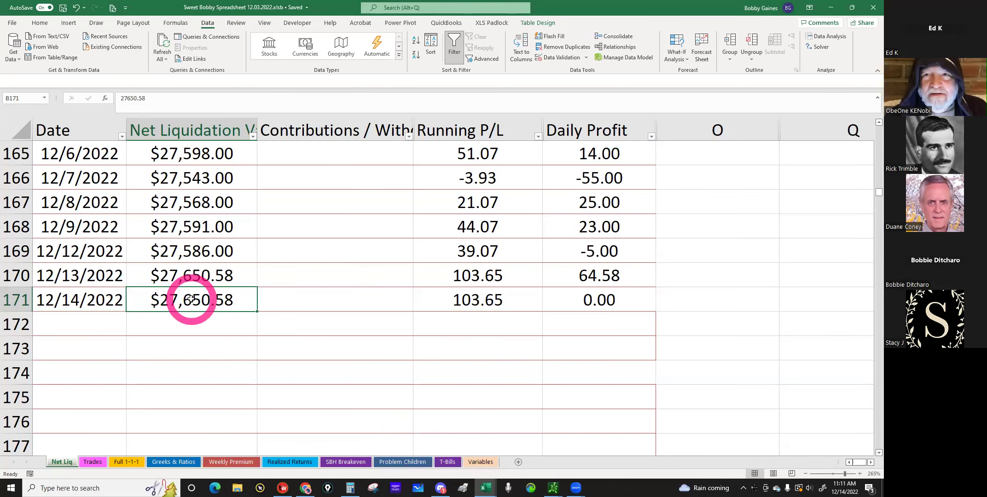
pyautogui.write('2769')
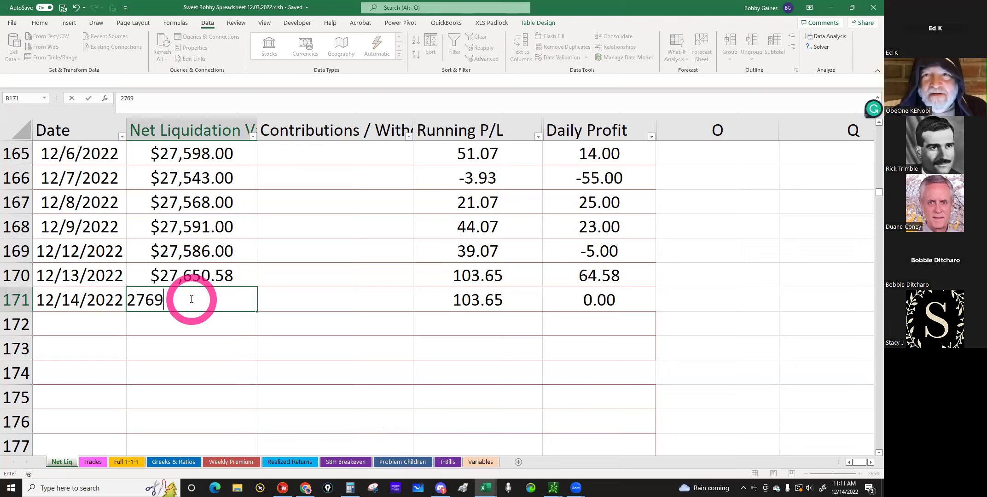
pyautogui.write('3')
pyautogui.press('Return')
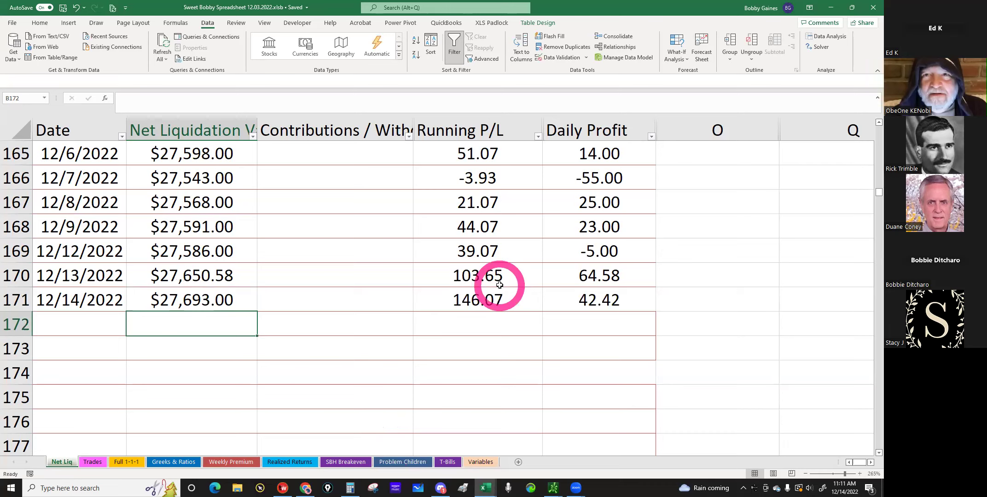
# Step: On the Greeks & Ratios sheet, set the VIX for both 12/13/2022 and 12/14/2022 to 22
pyautogui.click(169, 464)
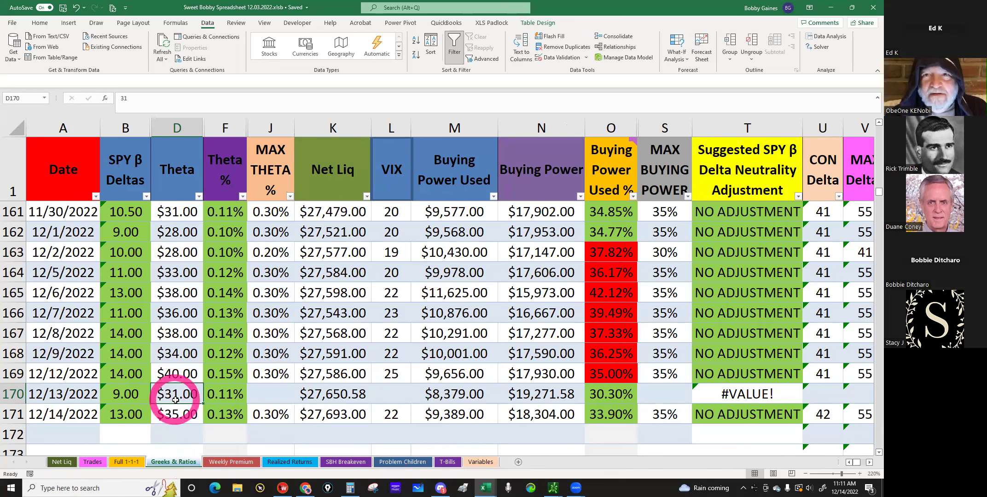
pyautogui.click(385, 394)
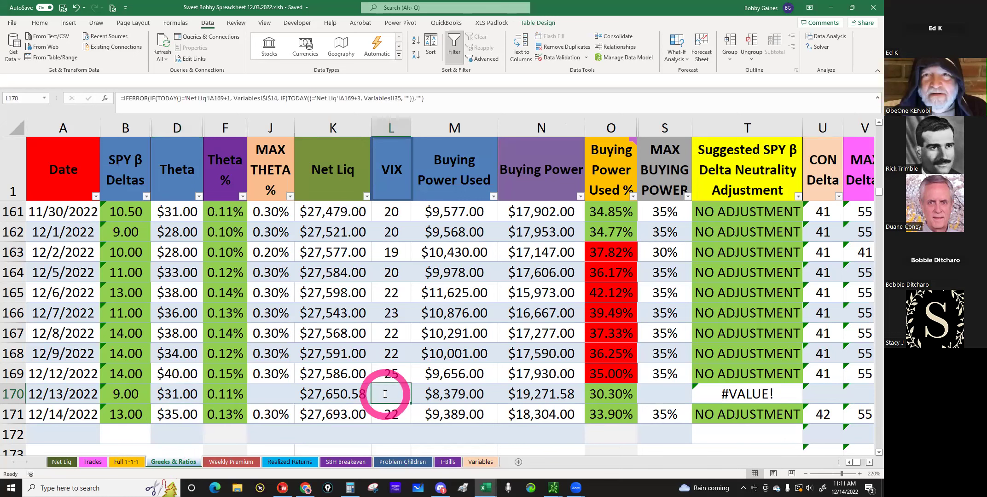
pyautogui.write('22')
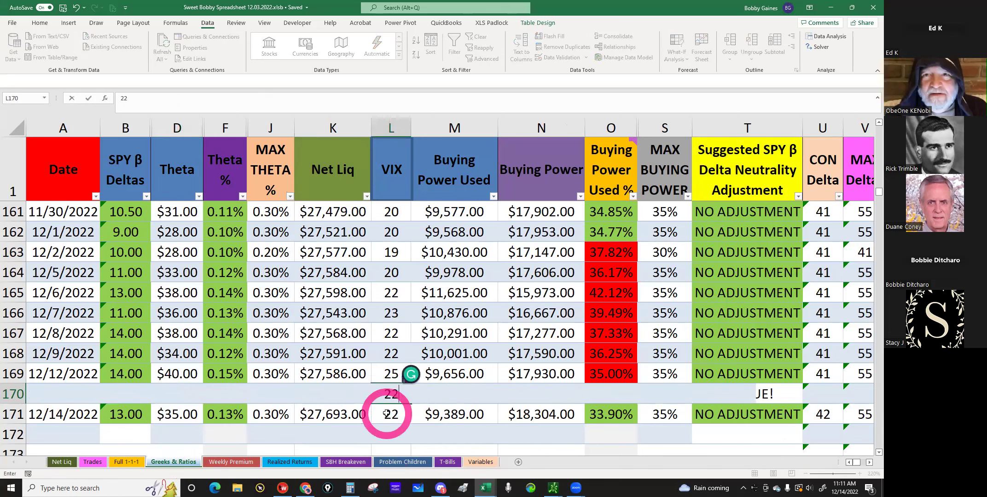
pyautogui.press('Return')
pyautogui.write('2')
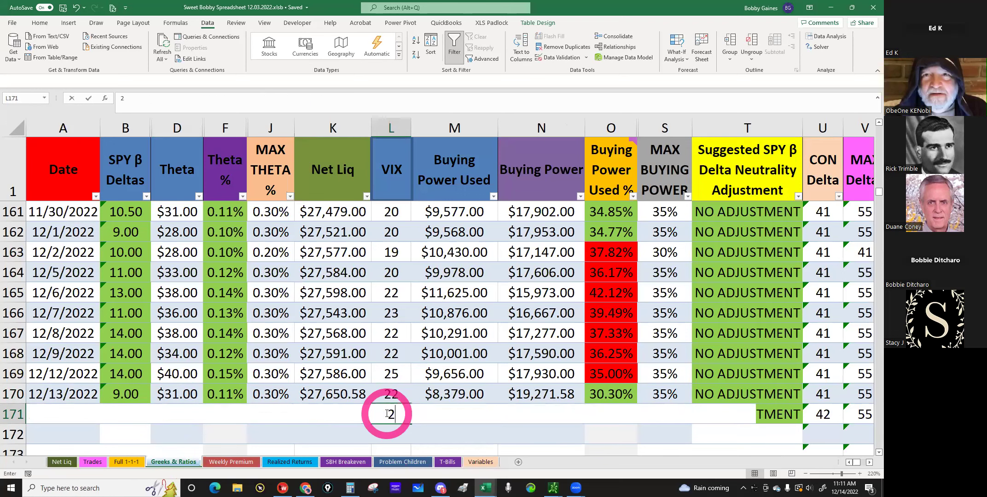
pyautogui.write('2')
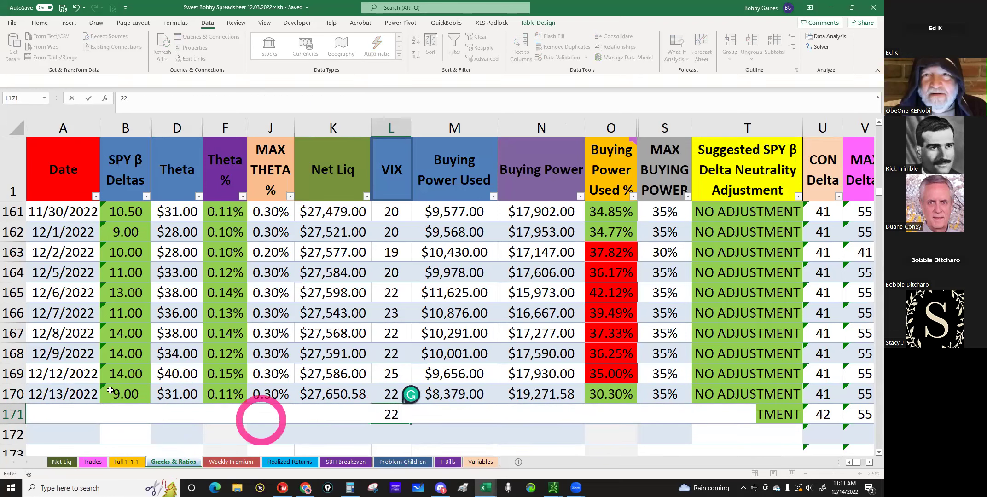
pyautogui.press('Return')
# Step: Select the 12/14/2022 SPY beta deltas value, switch to thinkorswim and look up the /MES position's SPY-weighted delta and theta
pyautogui.click(114, 420)
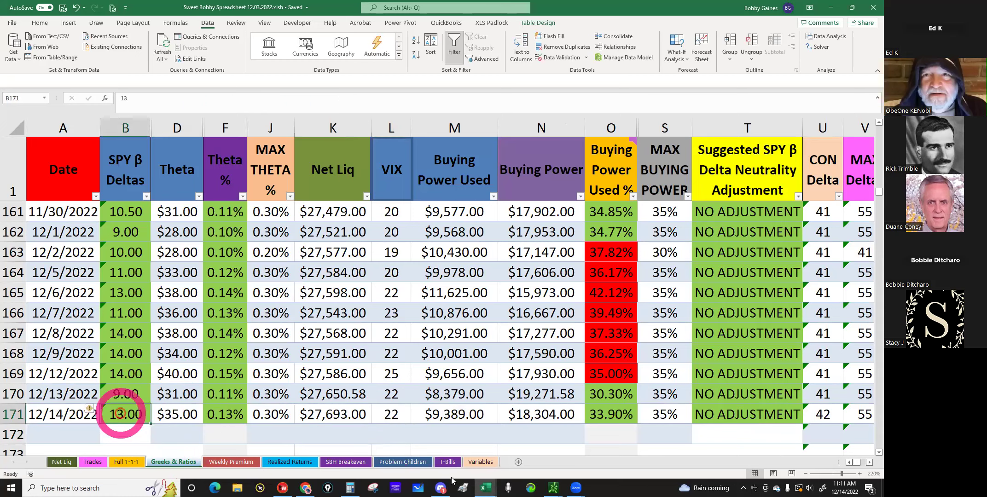
pyautogui.moveTo(554, 488)
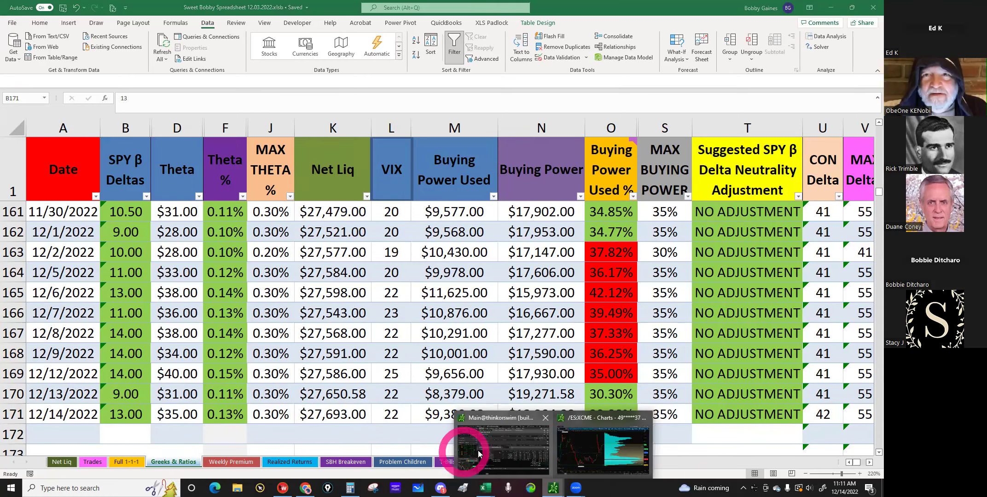
pyautogui.click(463, 452)
pyautogui.click(201, 252)
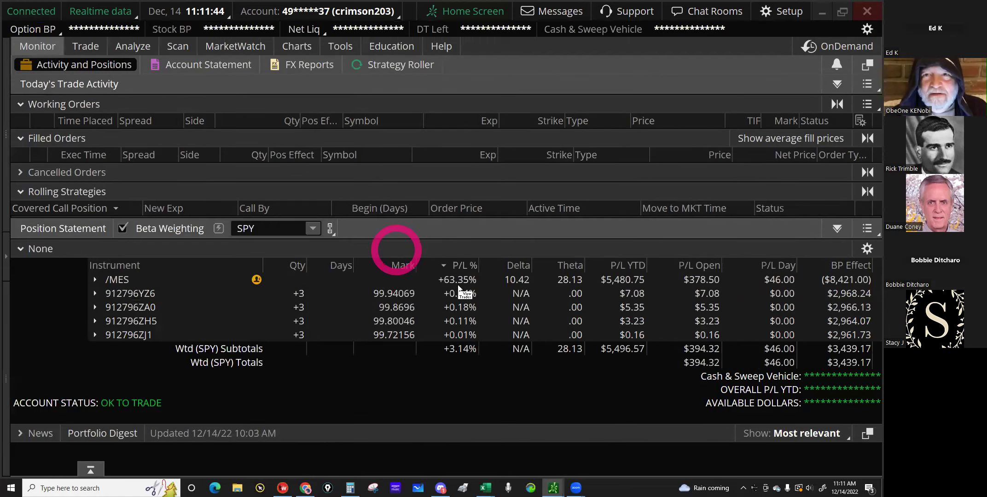
pyautogui.click(459, 287)
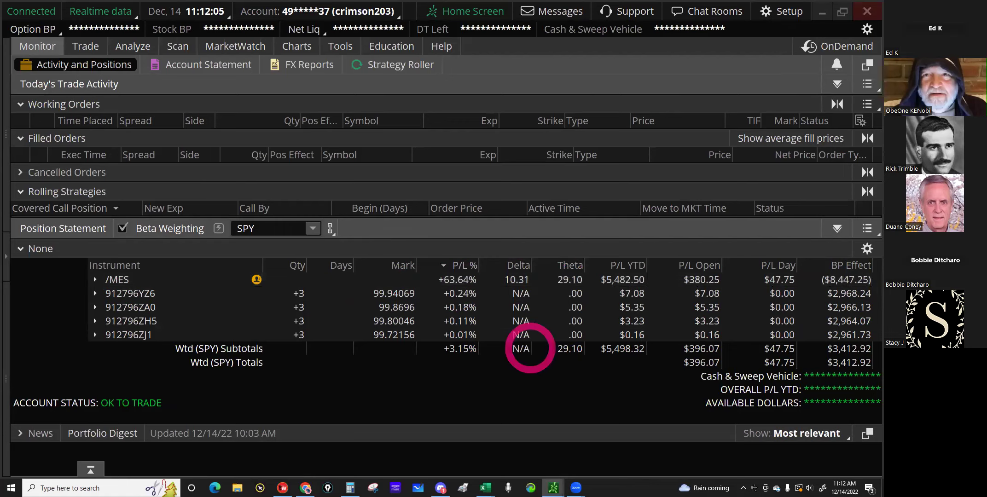
# Step: Return to the Sweet Bobby spreadsheet and set the 12/14/2022 SPY beta deltas to 10 and theta to 29
pyautogui.moveTo(485, 488)
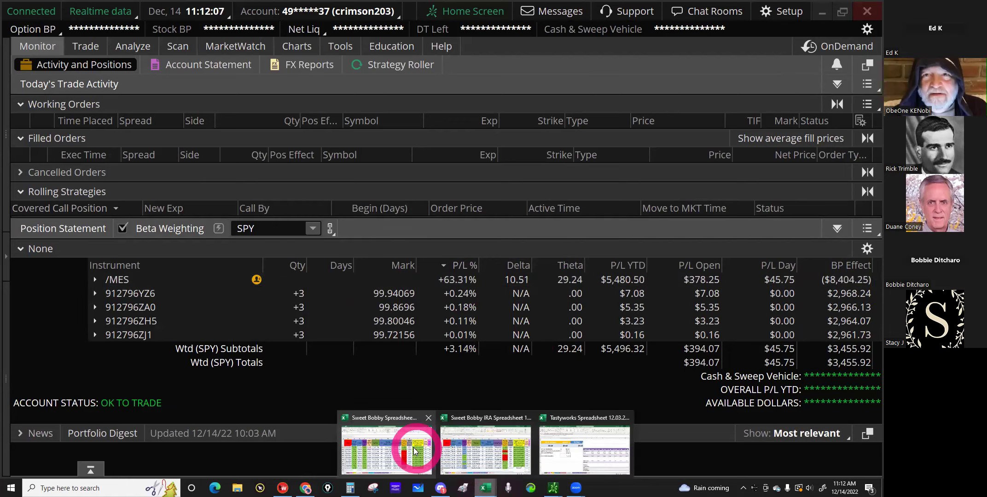
pyautogui.click(416, 449)
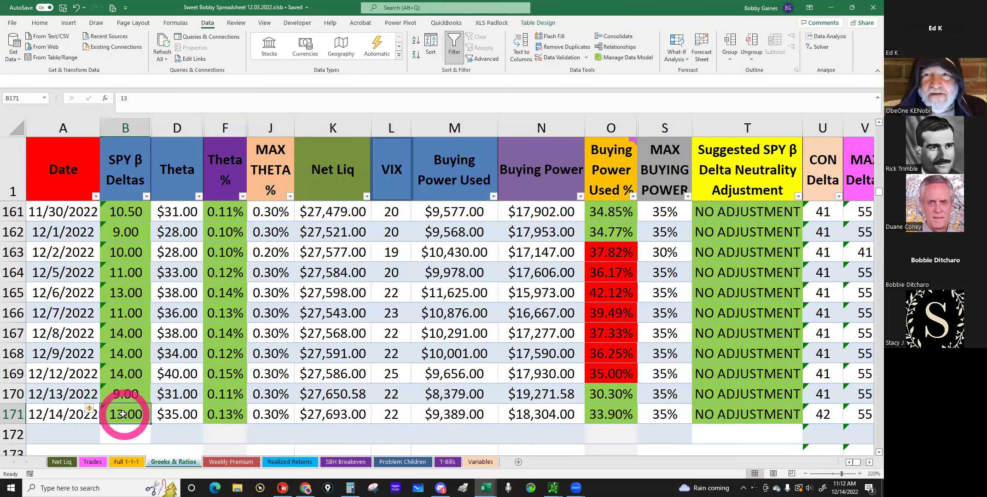
pyautogui.write('10')
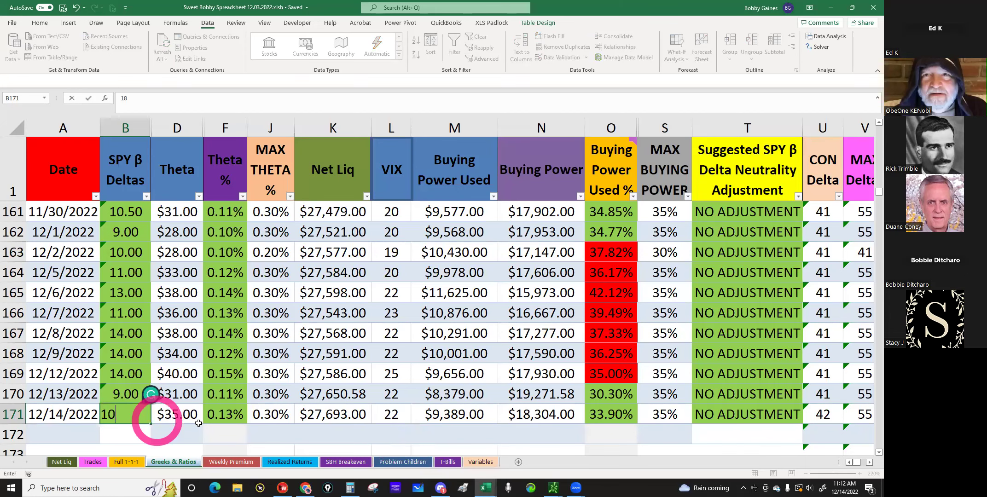
pyautogui.click(185, 413)
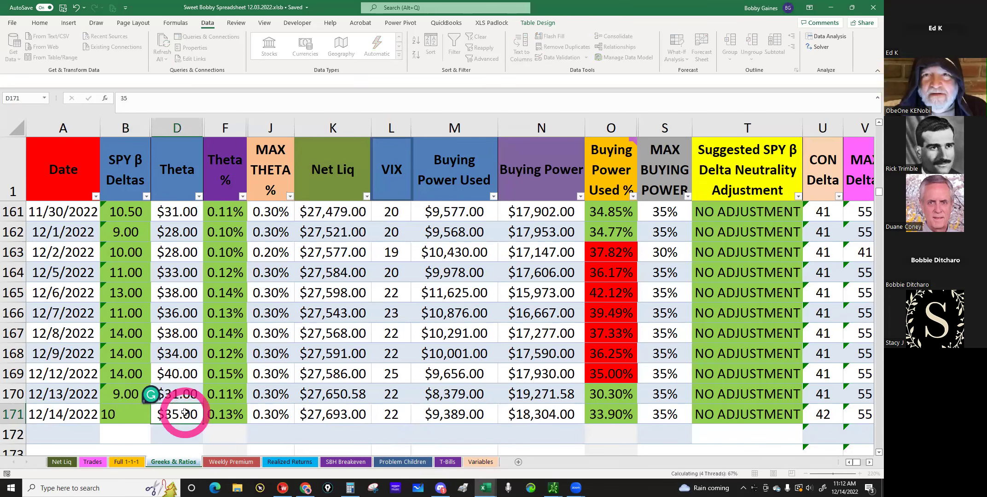
pyautogui.write('29')
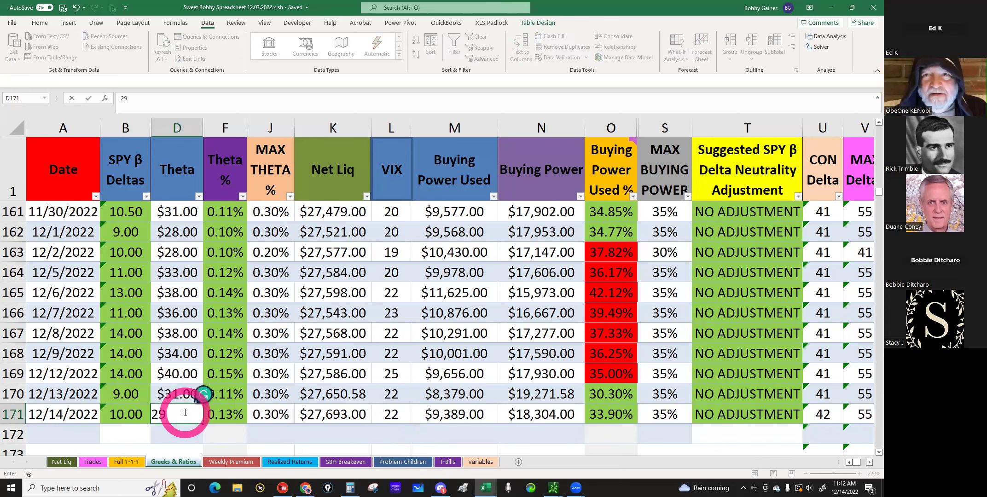
pyautogui.press('Return')
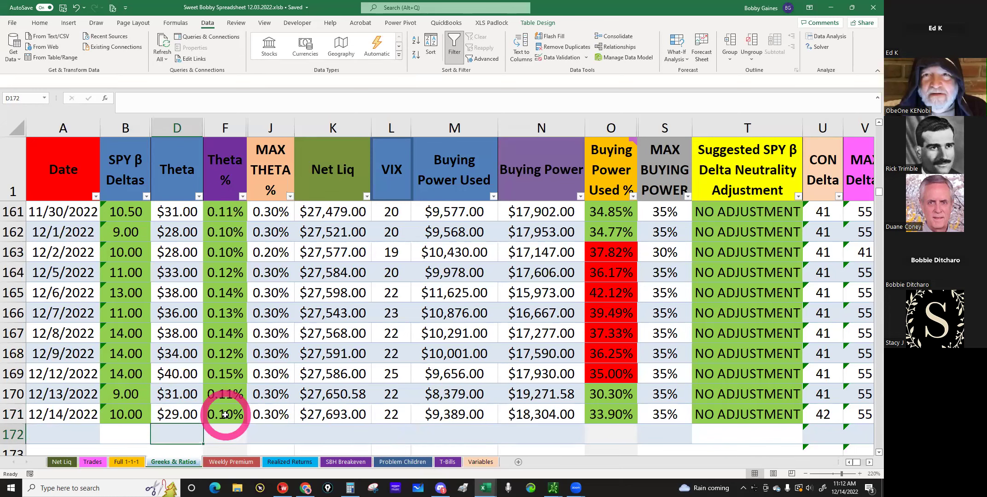
pyautogui.click(225, 415)
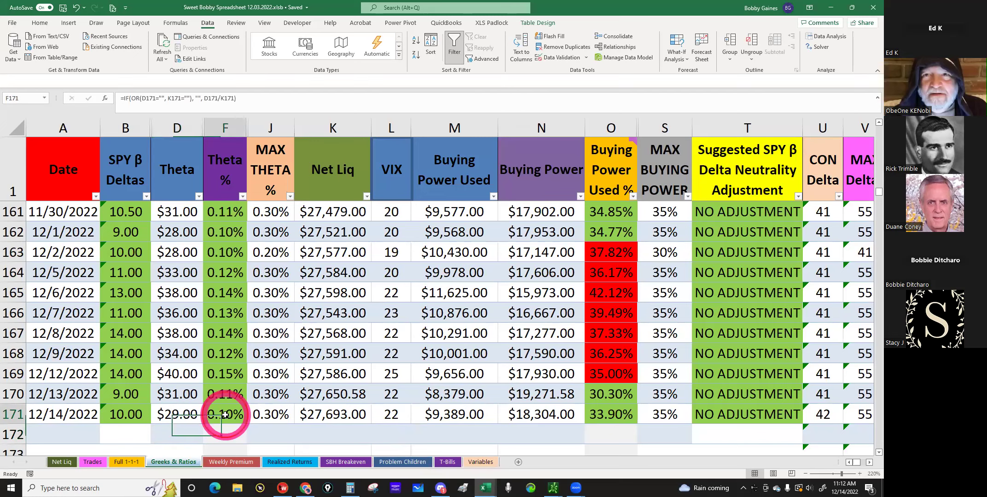
# Step: Look up the /MES buying power effect in thinkorswim and set the spreadsheet's 12/14/2022 Buying Power Used to 8431
pyautogui.click(443, 412)
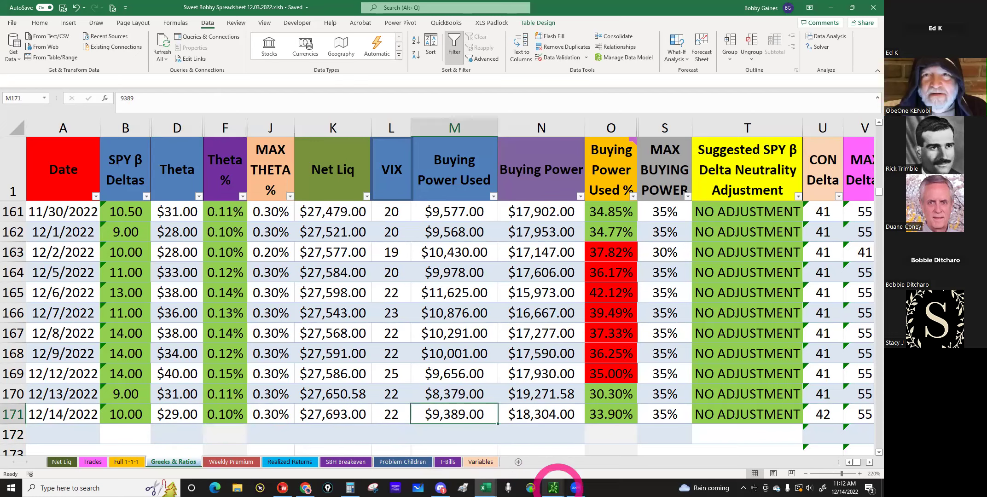
pyautogui.click(553, 487)
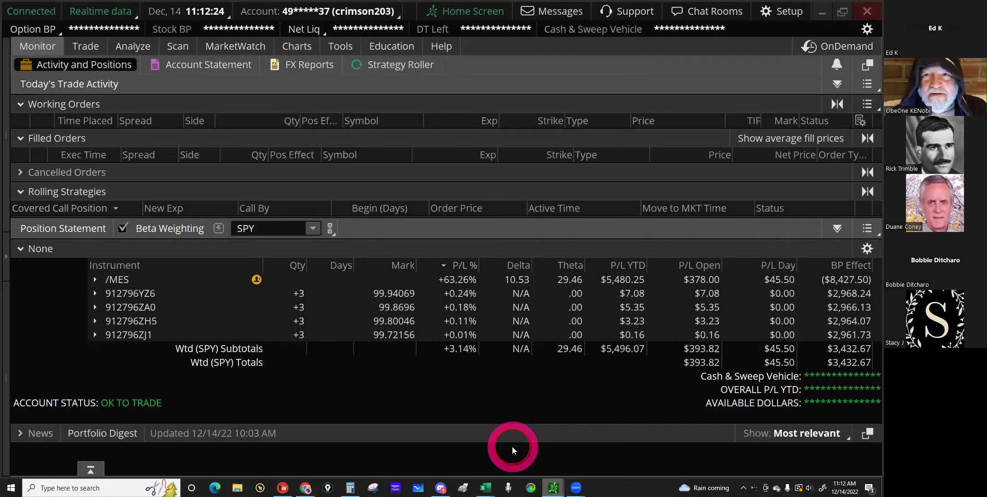
pyautogui.click(845, 280)
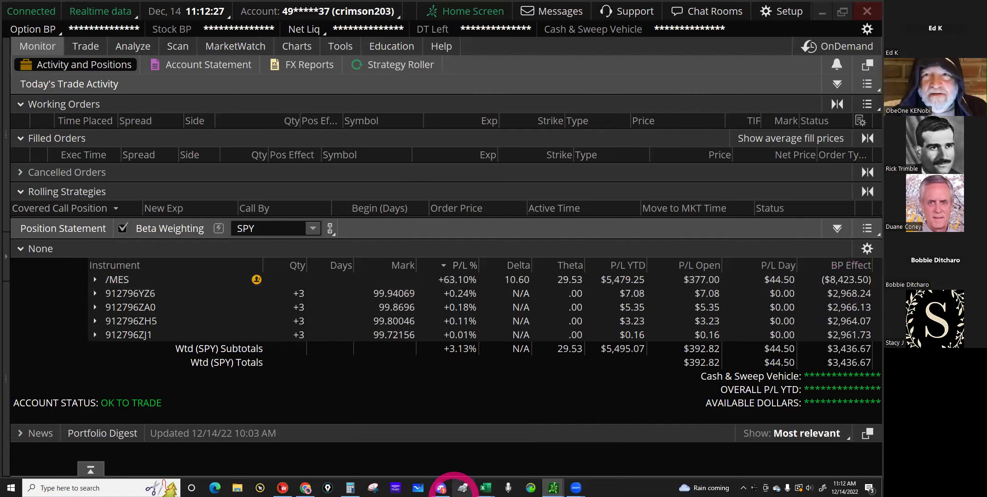
pyautogui.click(382, 463)
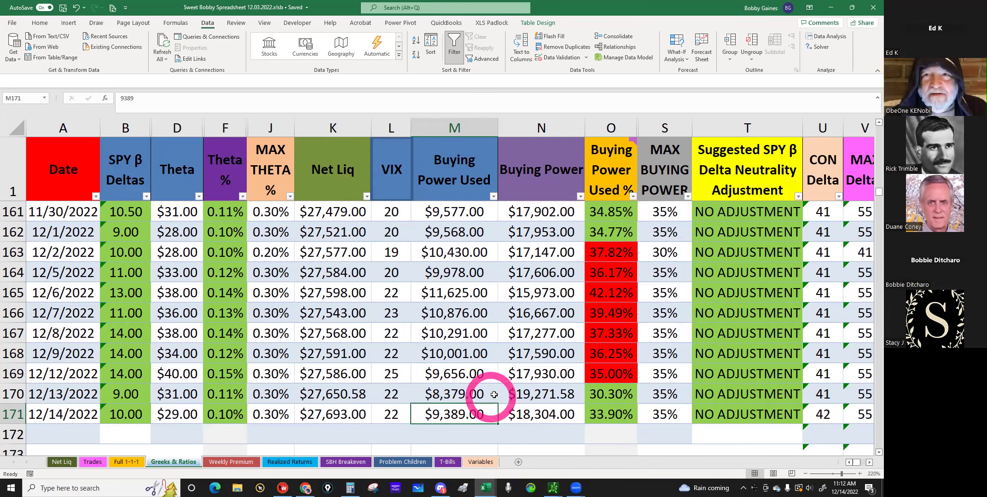
pyautogui.write('8')
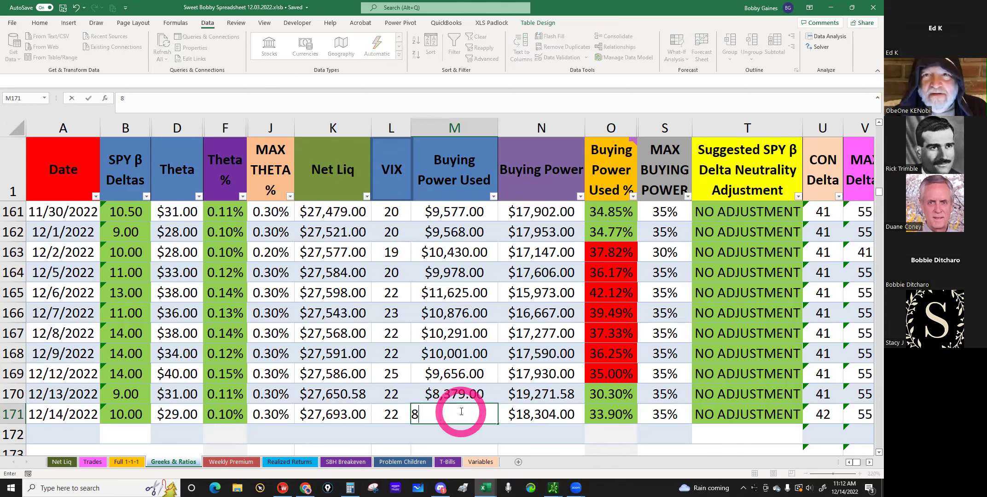
pyautogui.write('431')
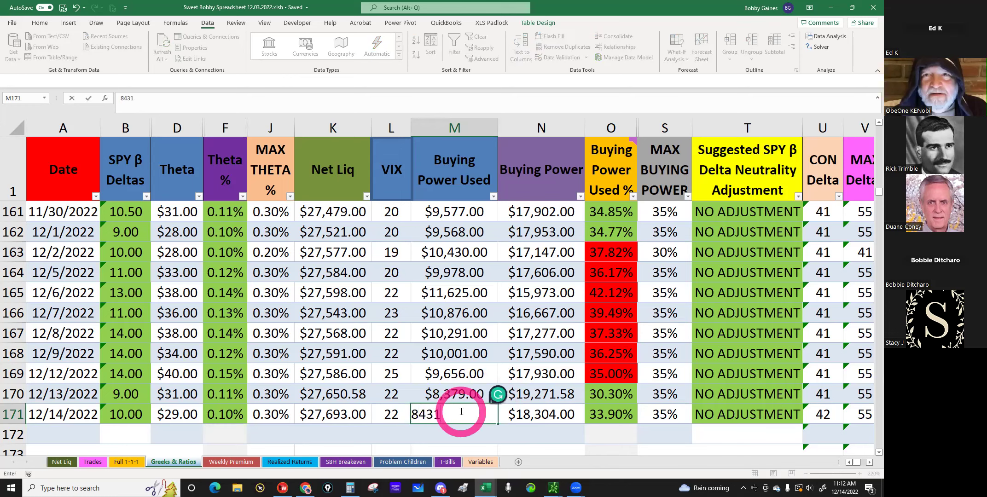
pyautogui.press('Return')
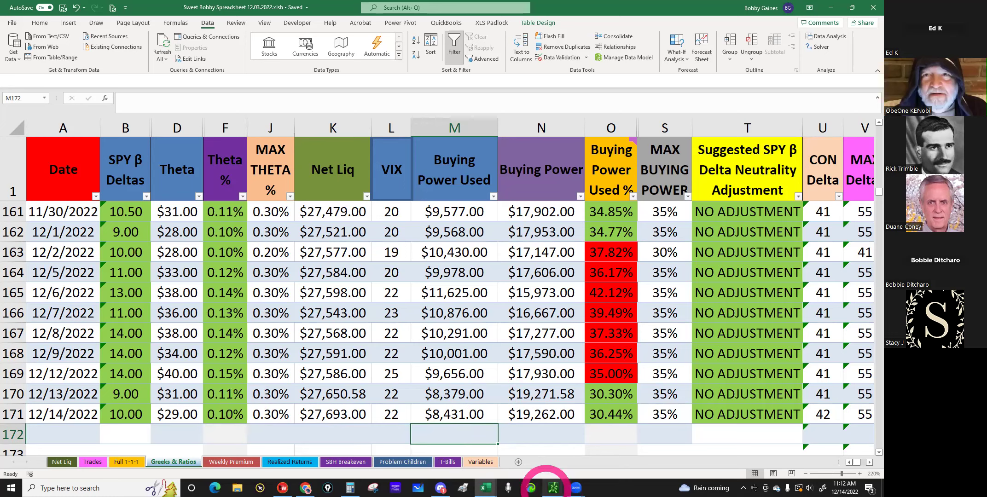
# Step: Switch to thinkorswim and load the /MES option chain for trading, with the futures list collapsed
pyautogui.moveTo(554, 487)
pyautogui.click(509, 458)
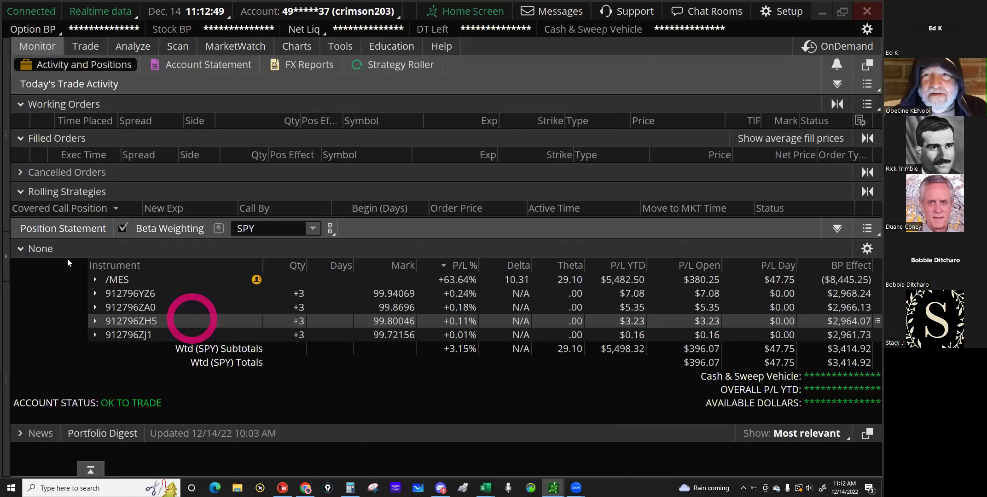
pyautogui.moveTo(89, 47)
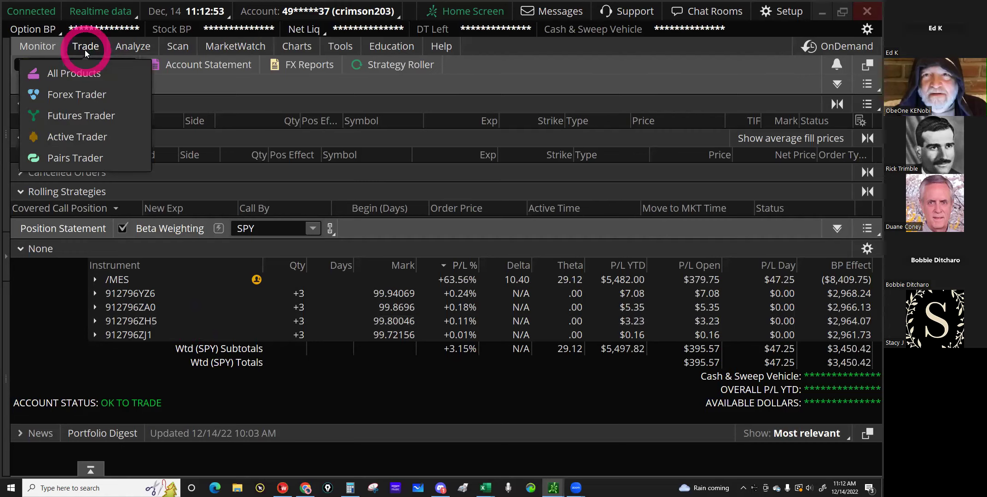
pyautogui.click(84, 49)
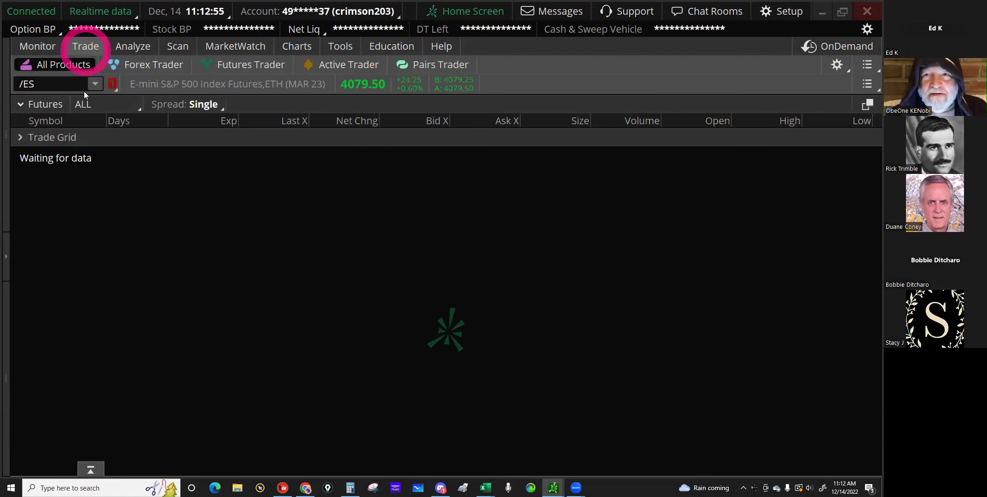
pyautogui.click(96, 84)
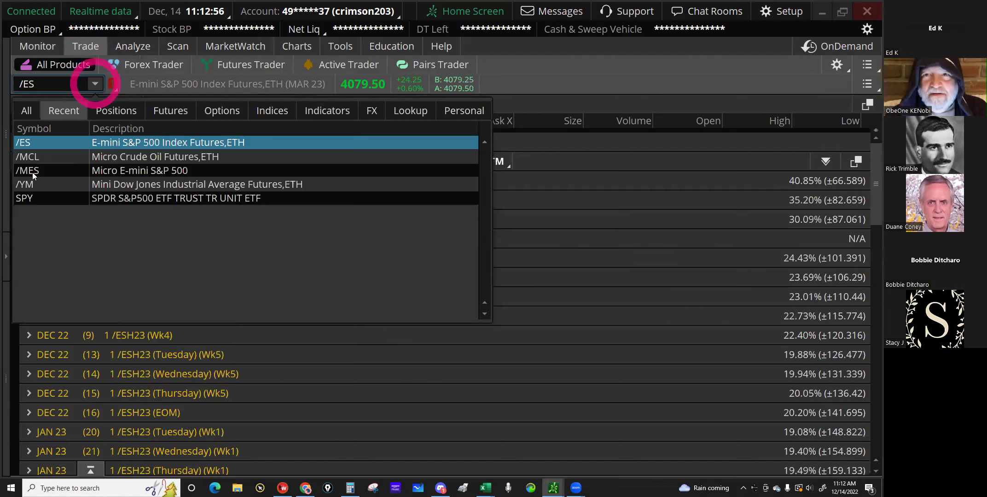
pyautogui.click(32, 171)
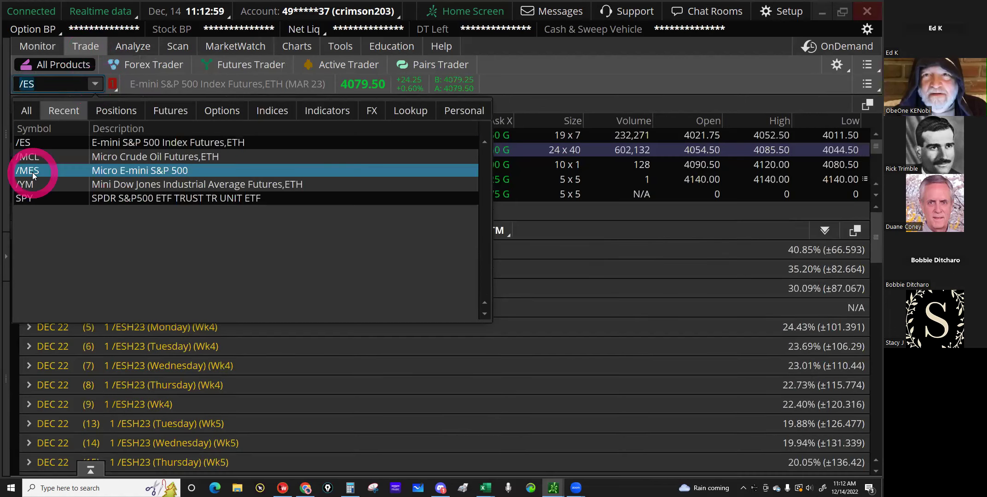
pyautogui.click(22, 105)
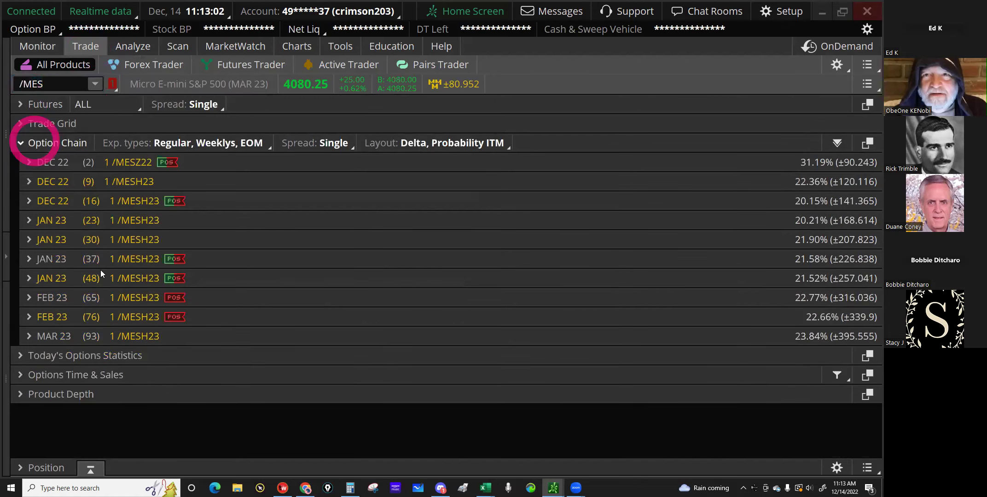
# Step: Expand the FEB 23 (76) expiration in the /MES option chain to list its strikes
pyautogui.click(90, 267)
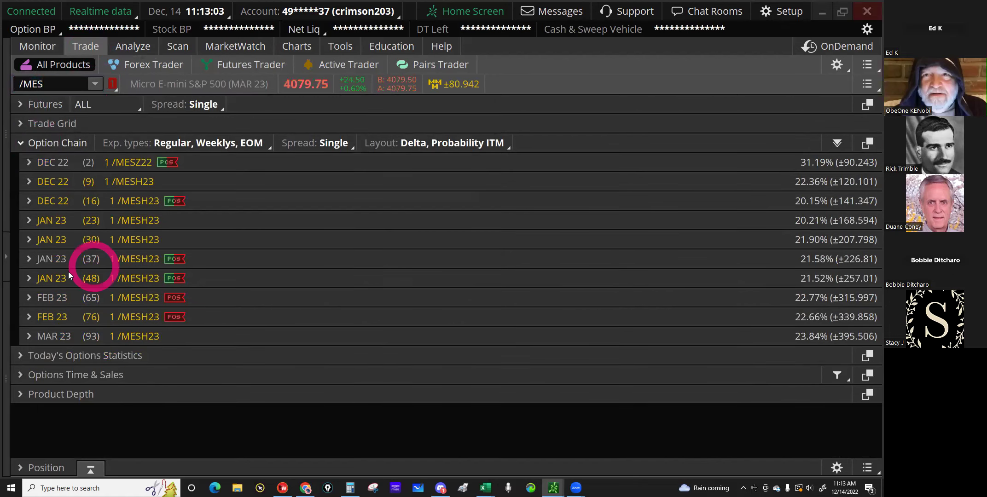
pyautogui.click(57, 279)
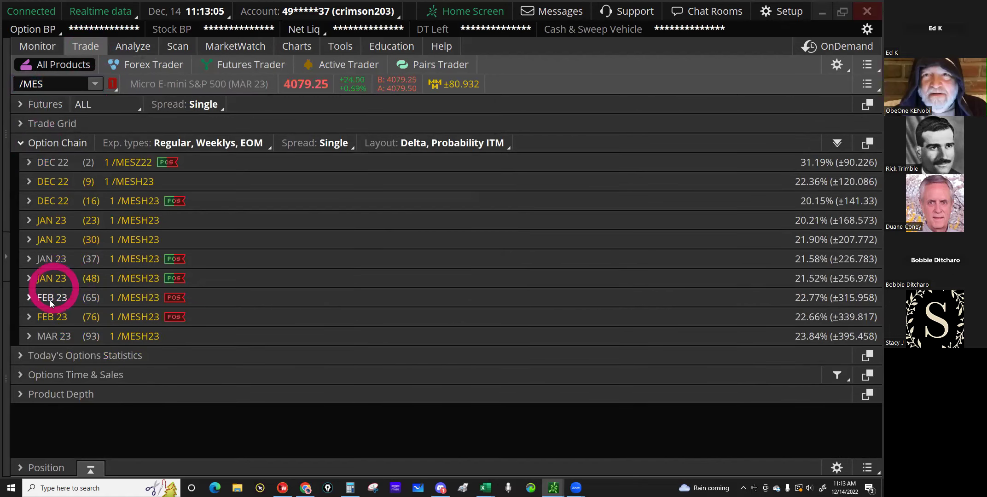
pyautogui.click(47, 319)
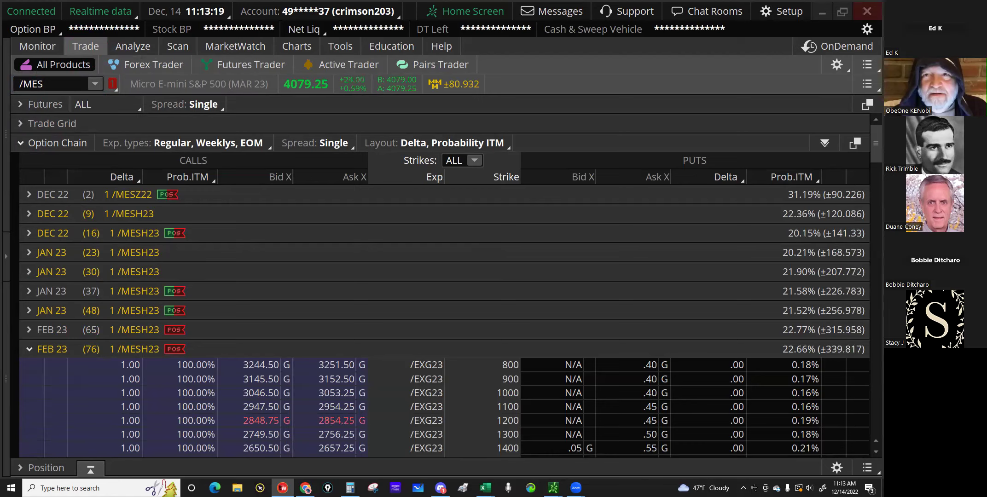
pyautogui.click(181, 371)
pyautogui.click(512, 419)
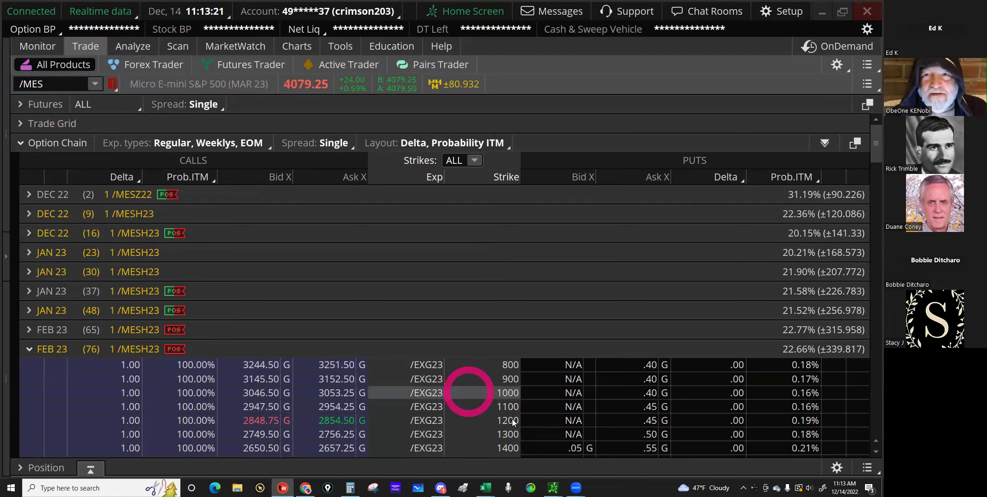
# Step: Create a single sell order for the 3400 put in the FEB 23 (76) /MES expiration
pyautogui.scroll(-3, 517, 420)
pyautogui.scroll(-3, 517, 419)
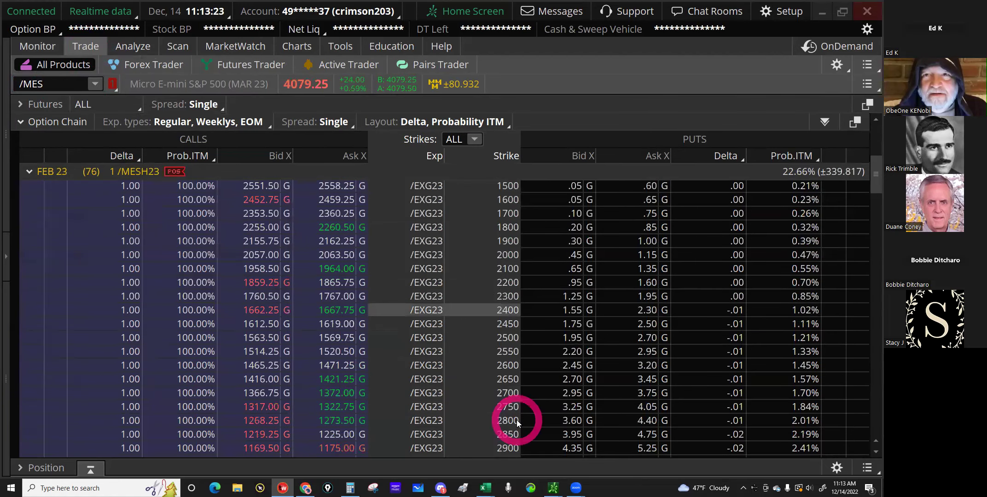
pyautogui.scroll(-3, 517, 420)
pyautogui.click(538, 376)
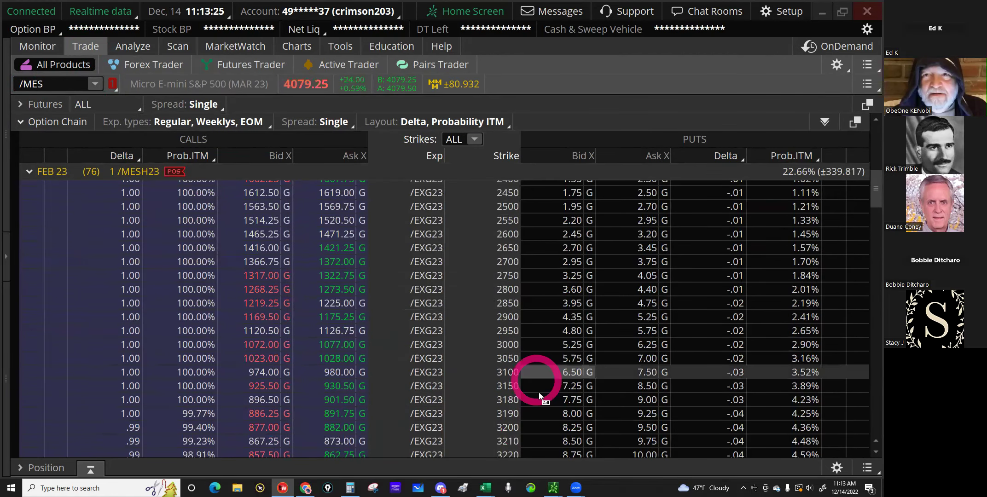
pyautogui.click(542, 397)
pyautogui.scroll(-2, 541, 397)
pyautogui.scroll(-2, 541, 397)
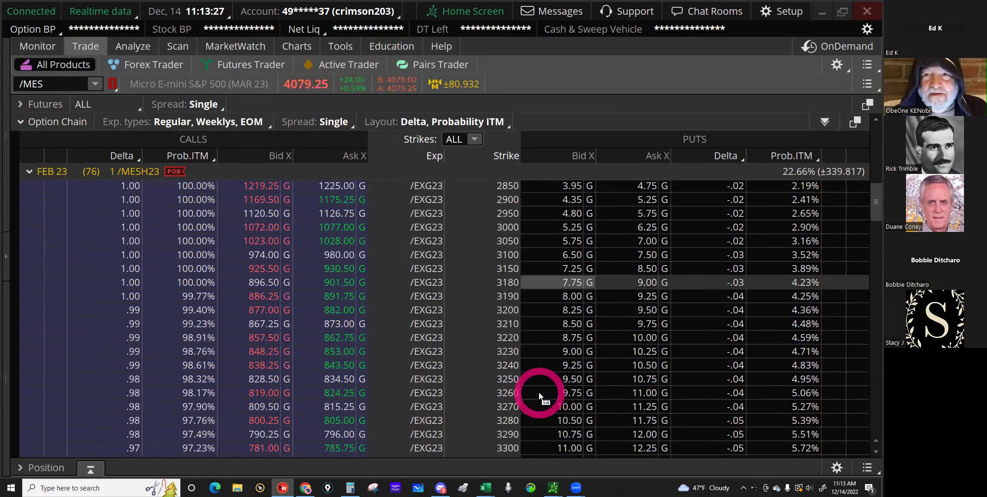
pyautogui.scroll(-2, 541, 397)
pyautogui.scroll(-2, 542, 397)
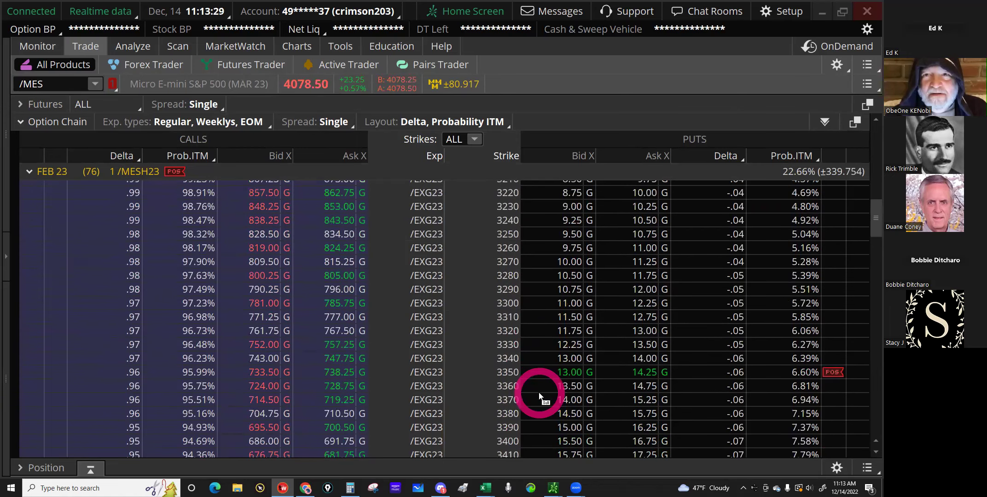
pyautogui.scroll(-1, 541, 397)
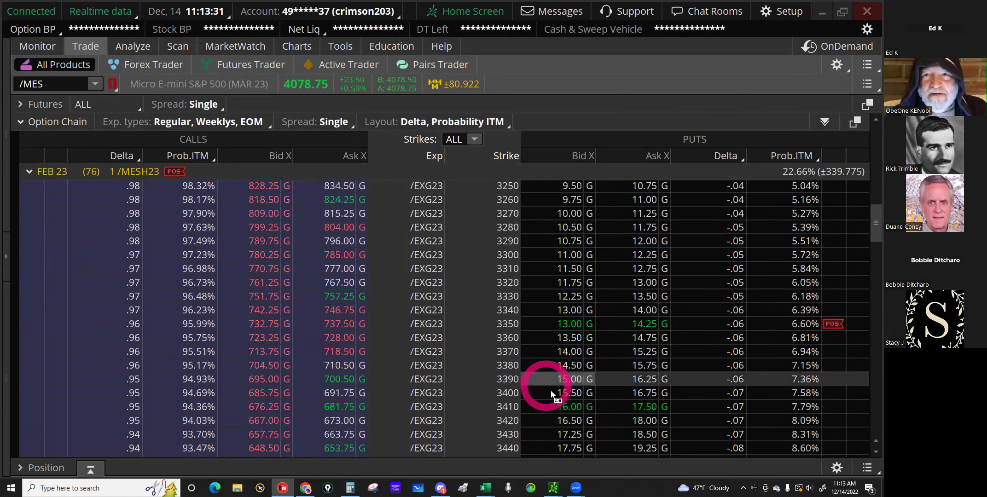
pyautogui.scroll(-1, 562, 394)
pyautogui.click(561, 393)
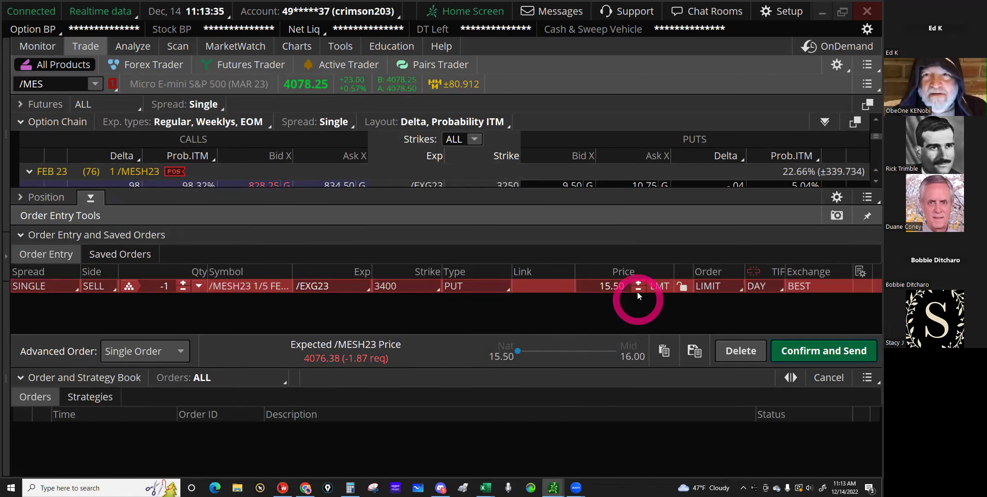
# Step: Set the 3400 put sell order to a quantity of -2 at a 16.00 limit and send it
pyautogui.click(637, 288)
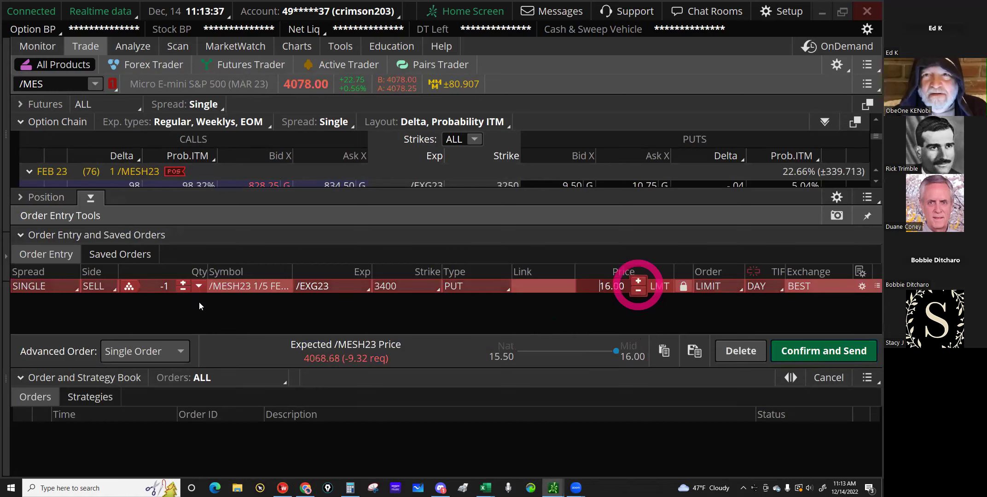
pyautogui.click(638, 286)
pyautogui.click(794, 341)
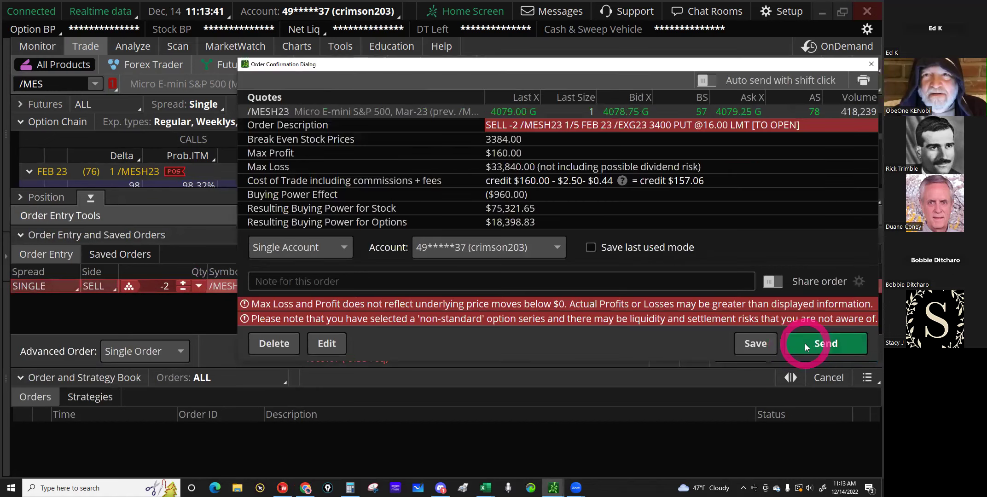
pyautogui.click(806, 348)
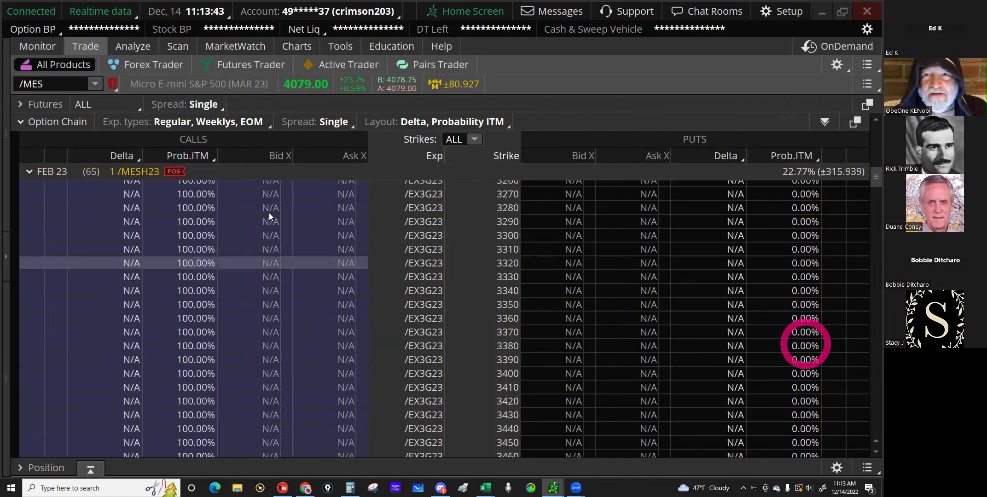
# Step: Cancel and replace the working 3400 put order with a 15.75 limit price and send the replacement
pyautogui.click(44, 48)
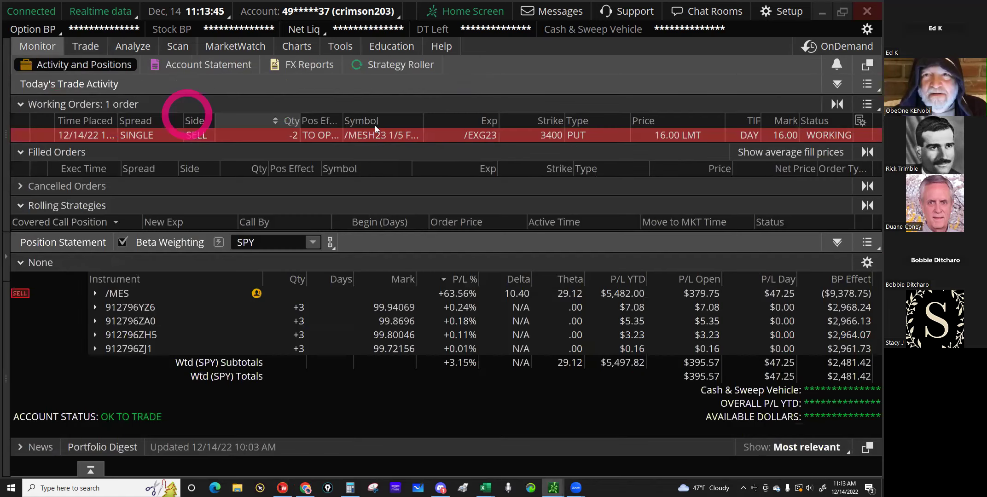
pyautogui.rightClick(433, 133)
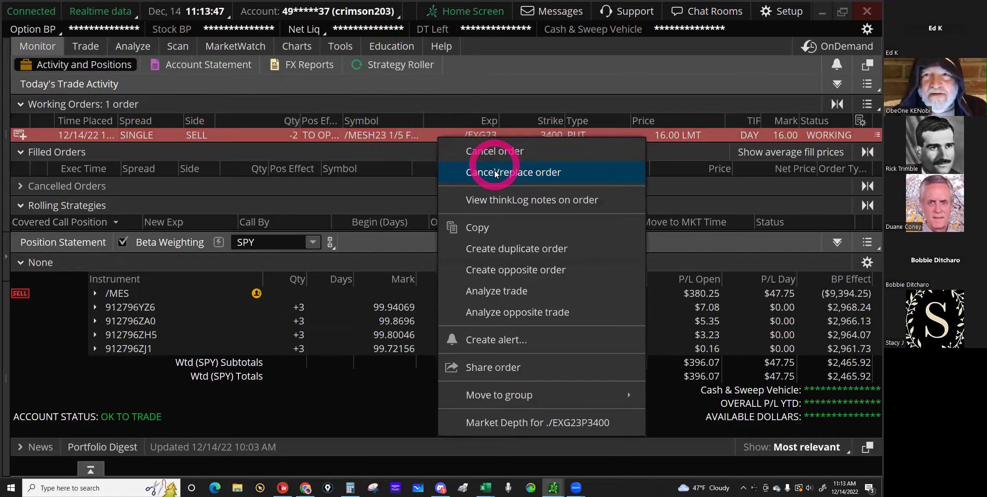
pyautogui.click(495, 174)
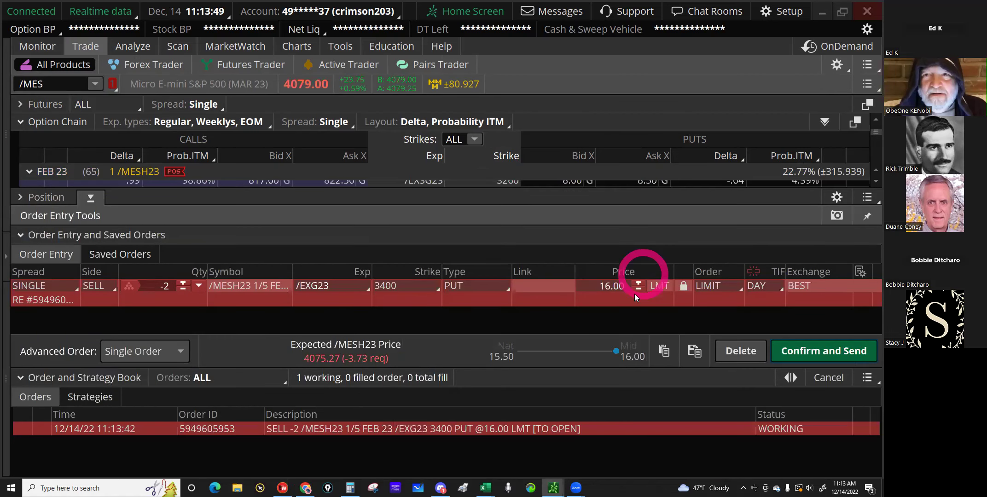
pyautogui.click(637, 290)
pyautogui.click(803, 350)
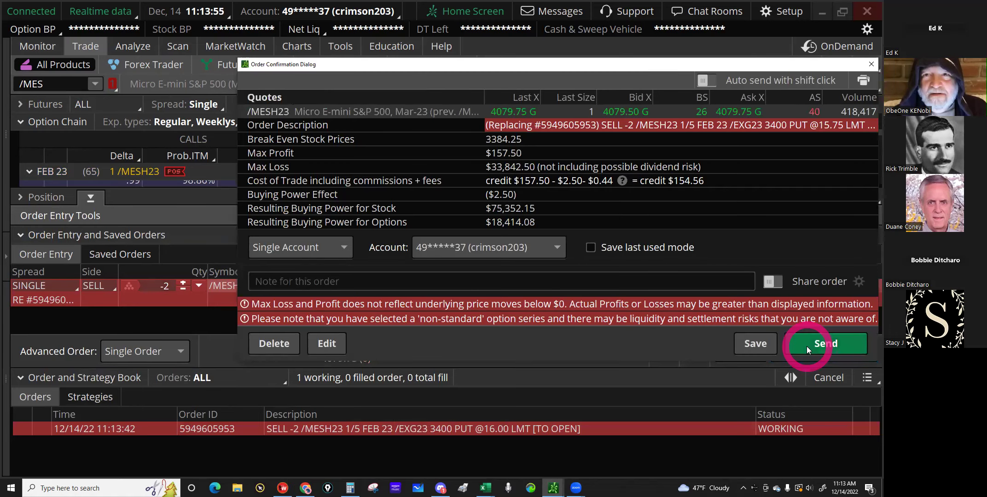
pyautogui.click(807, 346)
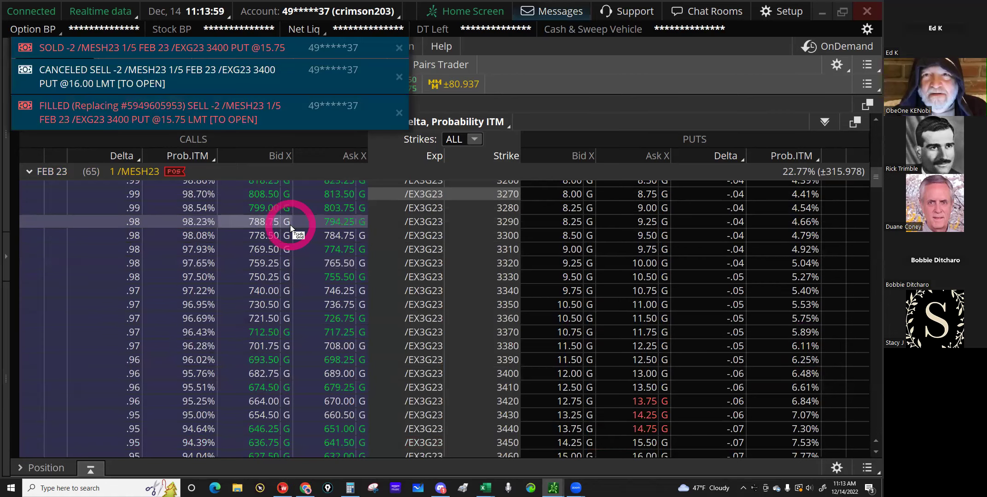
# Step: Switch to the Sweet Bobby spreadsheet's Trades sheet in Excel and set the XYZ value of row 55 to /MES
pyautogui.moveTo(485, 488)
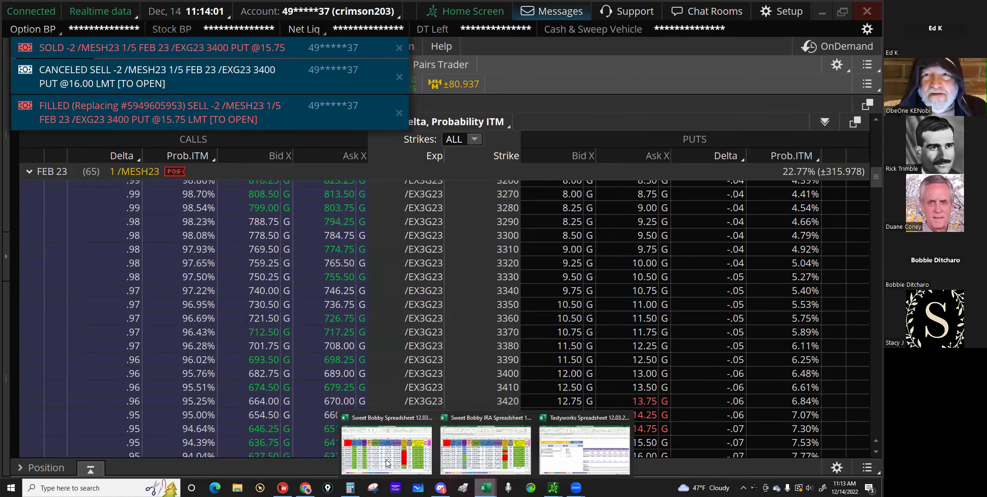
pyautogui.click(375, 457)
pyautogui.click(91, 464)
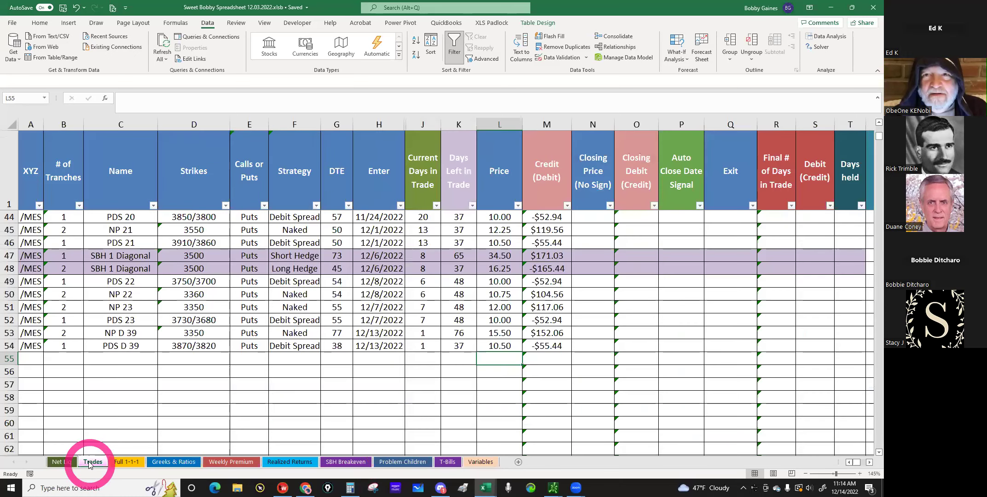
pyautogui.click(33, 359)
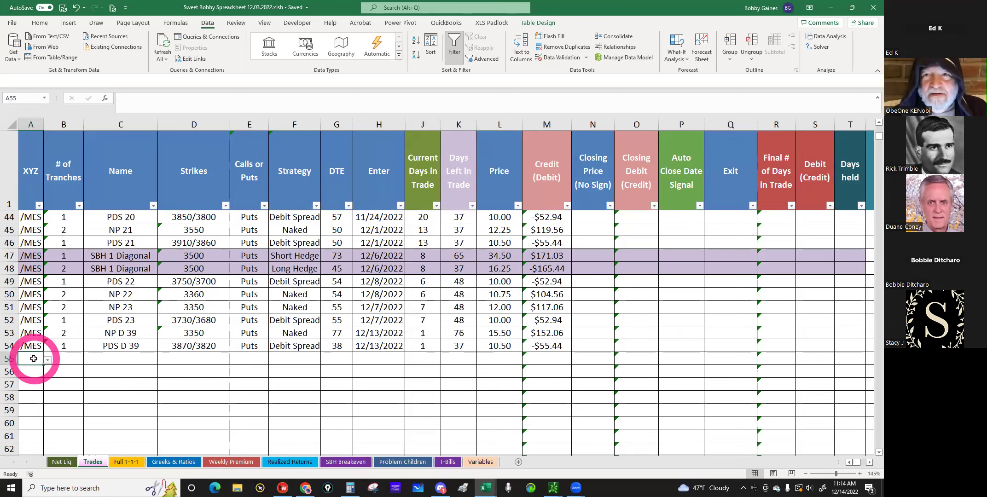
pyautogui.click(278, 333)
pyautogui.click(31, 337)
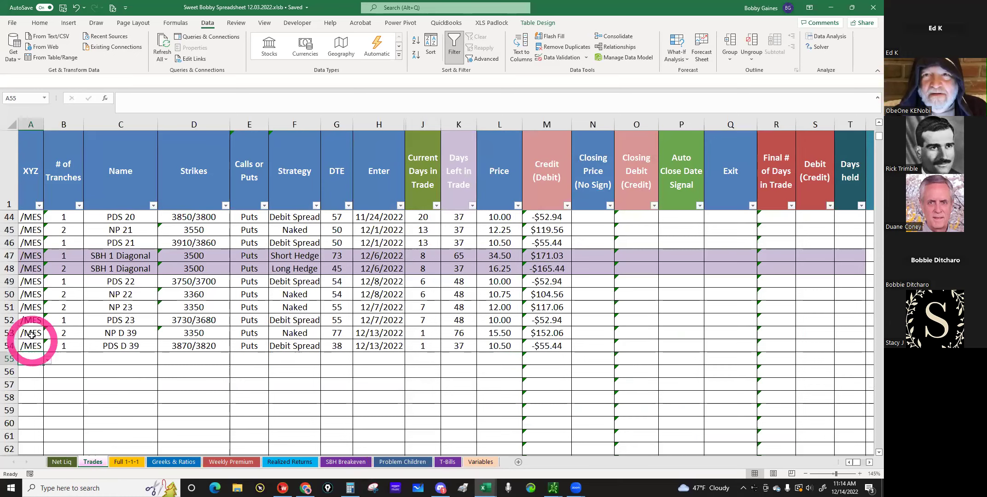
pyautogui.click(31, 359)
pyautogui.click(48, 362)
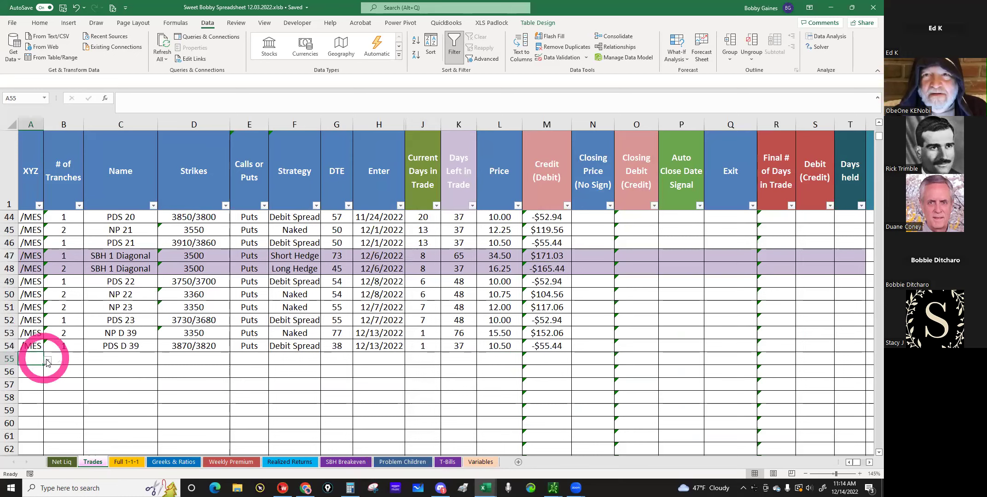
pyautogui.click(16, 395)
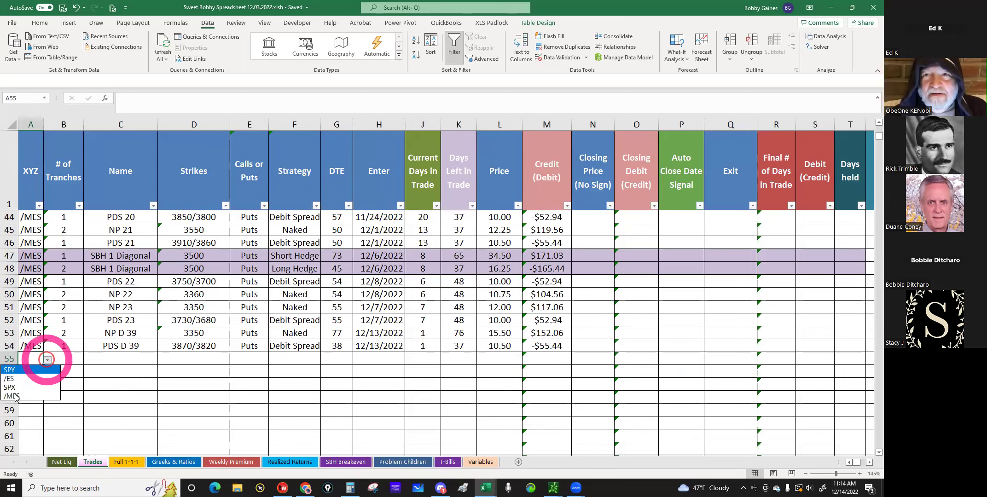
# Step: Enter 2 tranches and the name NP D 40 for the new trade in row 55
pyautogui.click(61, 358)
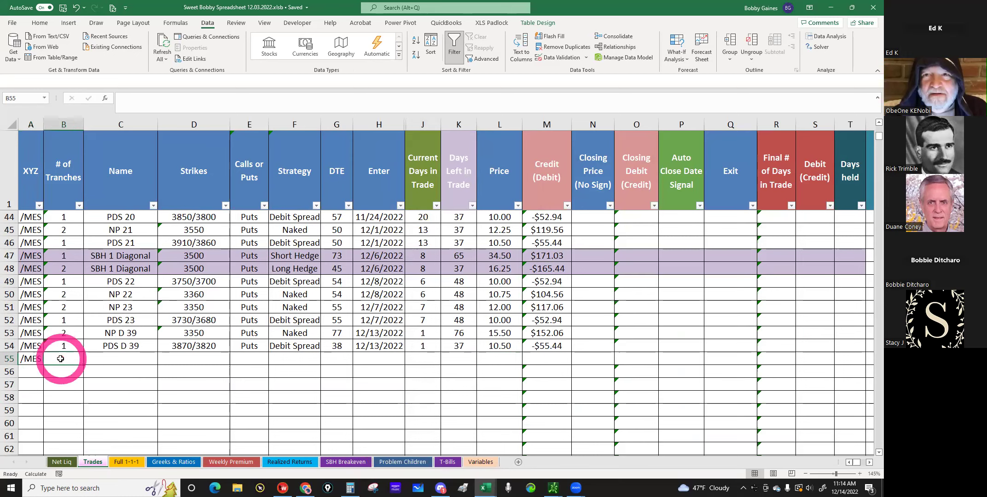
pyautogui.write('2')
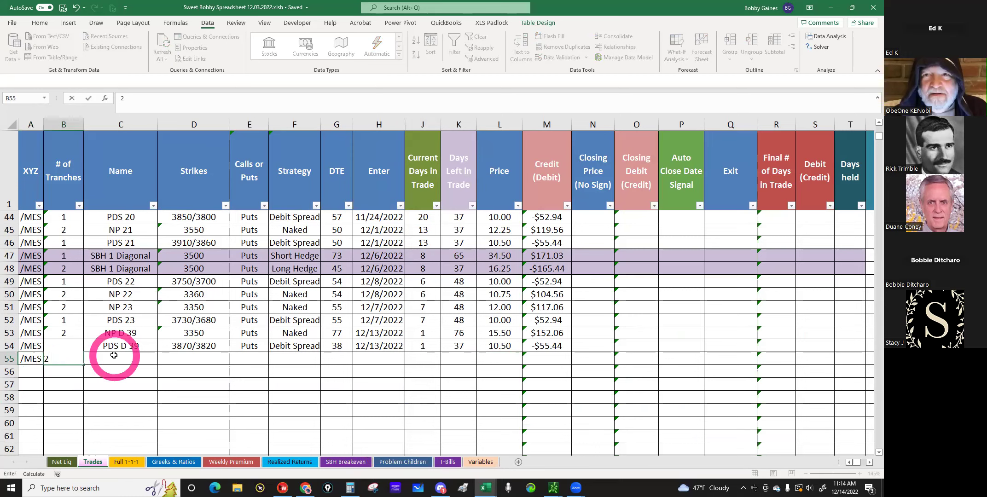
pyautogui.click(114, 360)
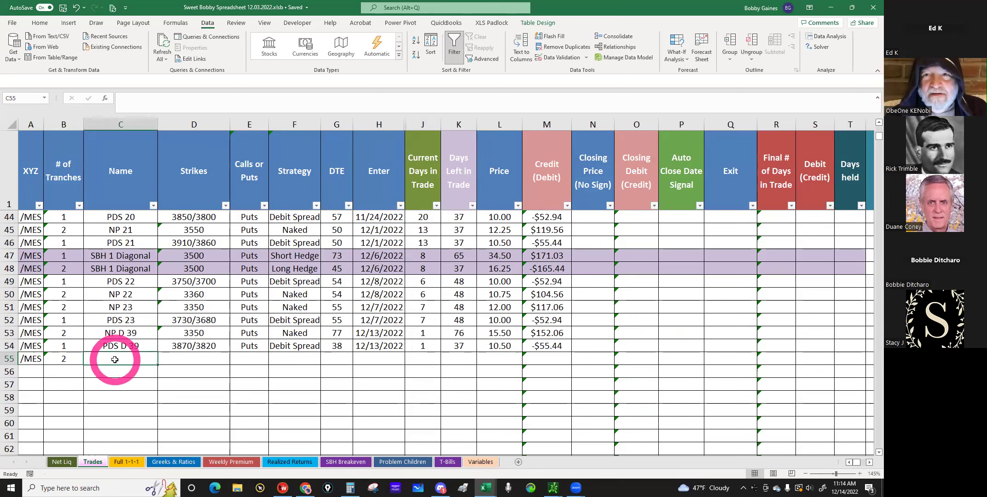
pyautogui.write('N')
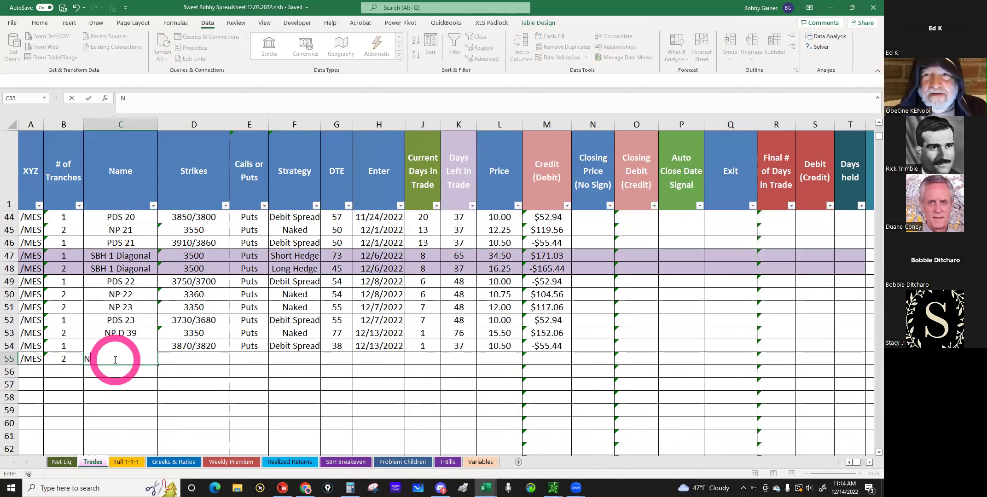
pyautogui.write('P D')
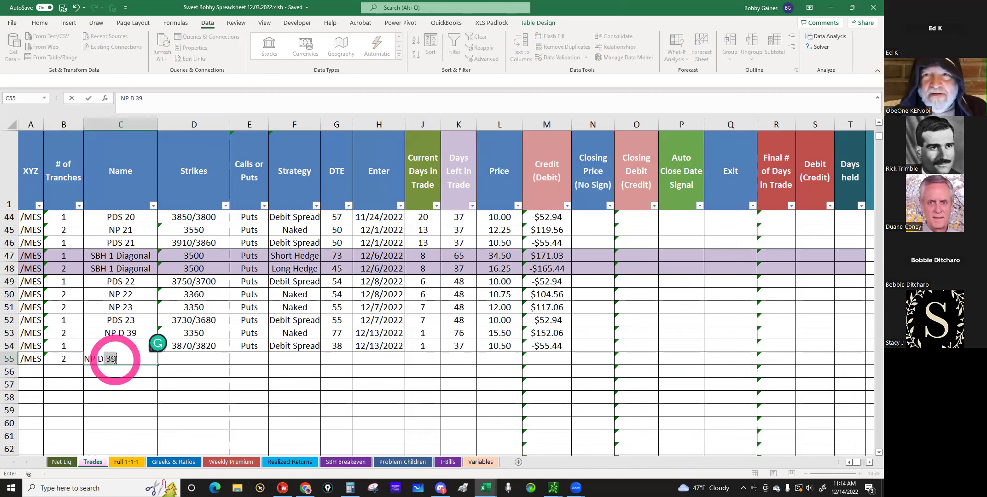
pyautogui.write(' 40')
pyautogui.press('Tab')
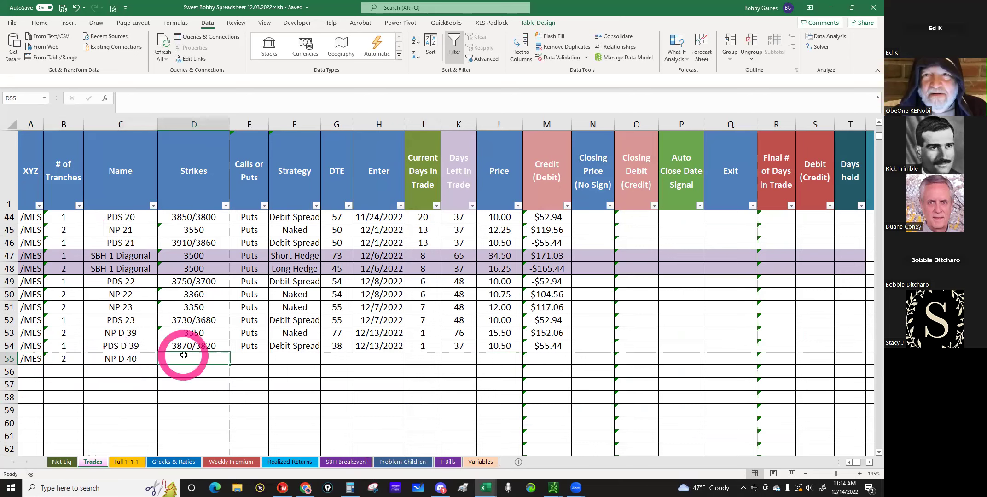
# Step: Enter 3400 as the strike of NP D 40 and set Calls or Puts to Puts
pyautogui.write('3')
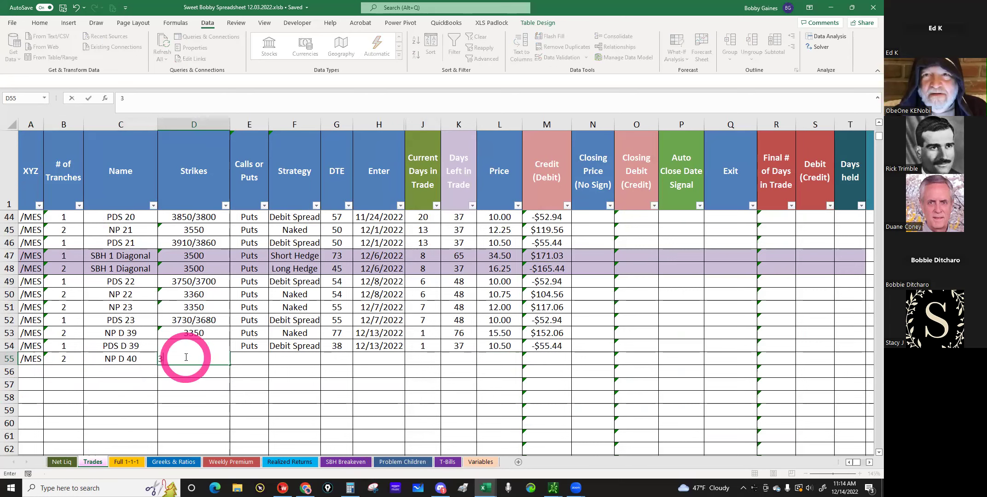
pyautogui.write('400')
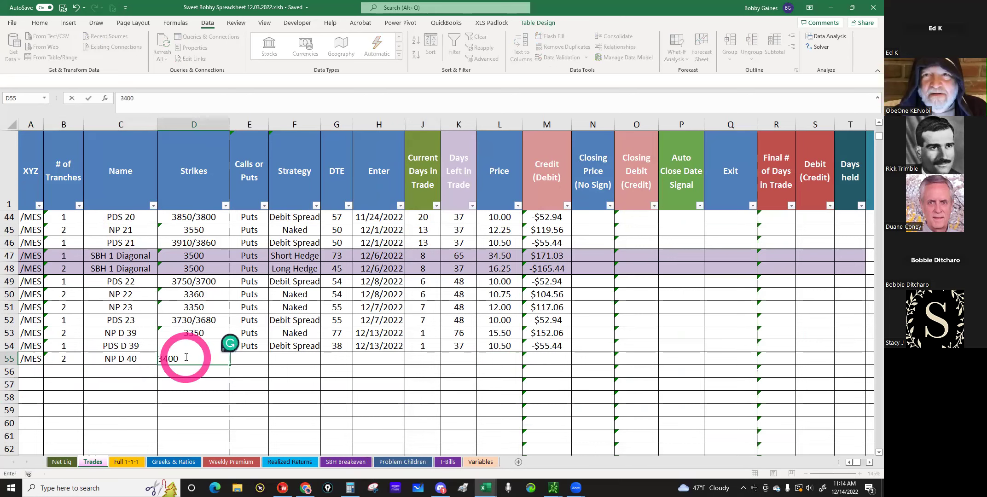
pyautogui.press('Tab')
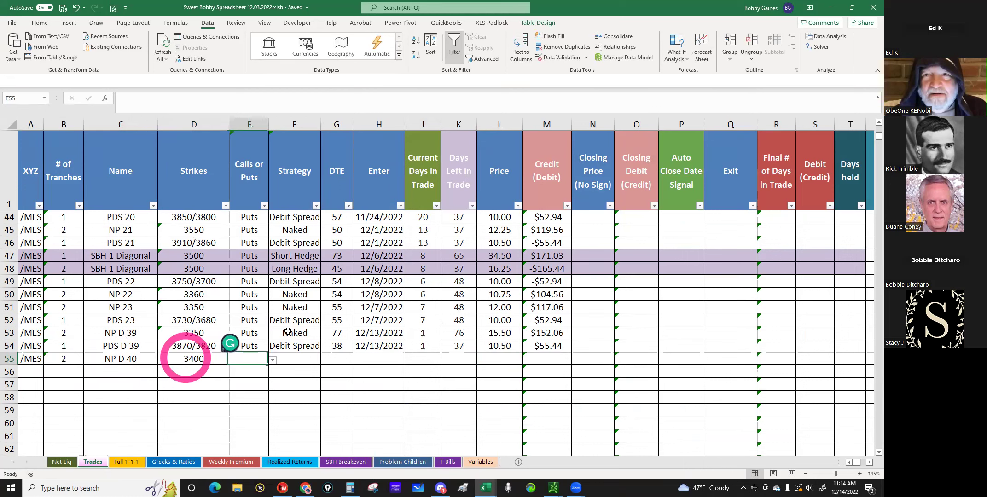
pyautogui.click(272, 361)
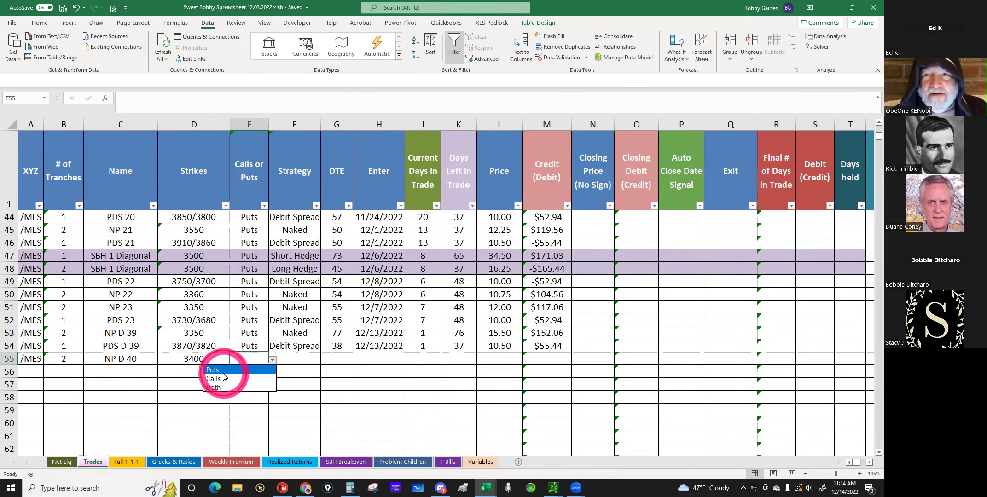
pyautogui.click(307, 359)
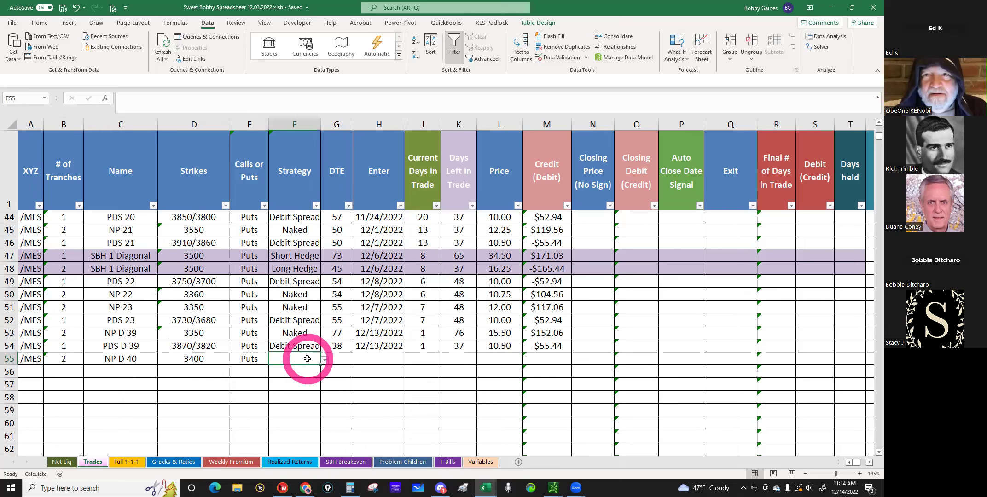
# Step: Set the Strategy of NP D 40 to Naked, check the February expiration in thinkorswim, and enter 76 as its DTE in the Sweet Bobby spreadsheet
pyautogui.write('Naked')
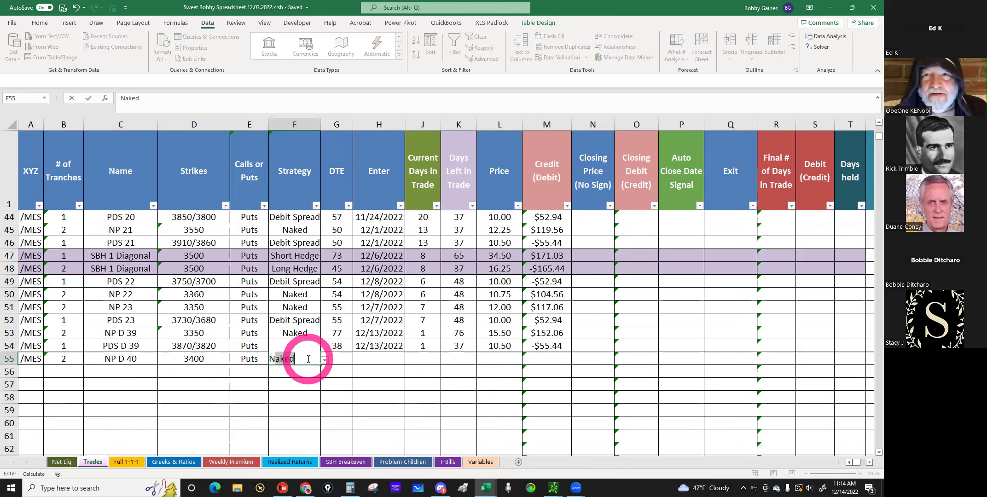
pyautogui.click(335, 359)
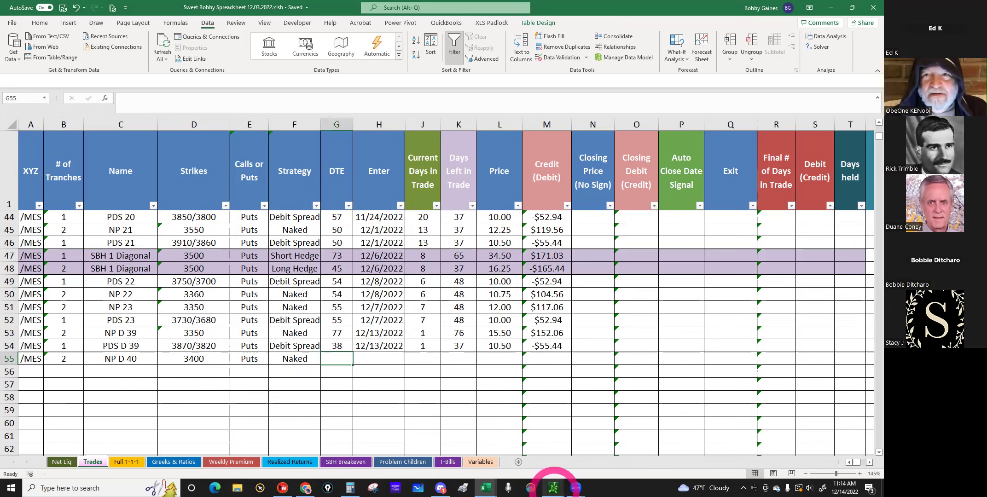
pyautogui.moveTo(553, 487)
pyautogui.click(490, 454)
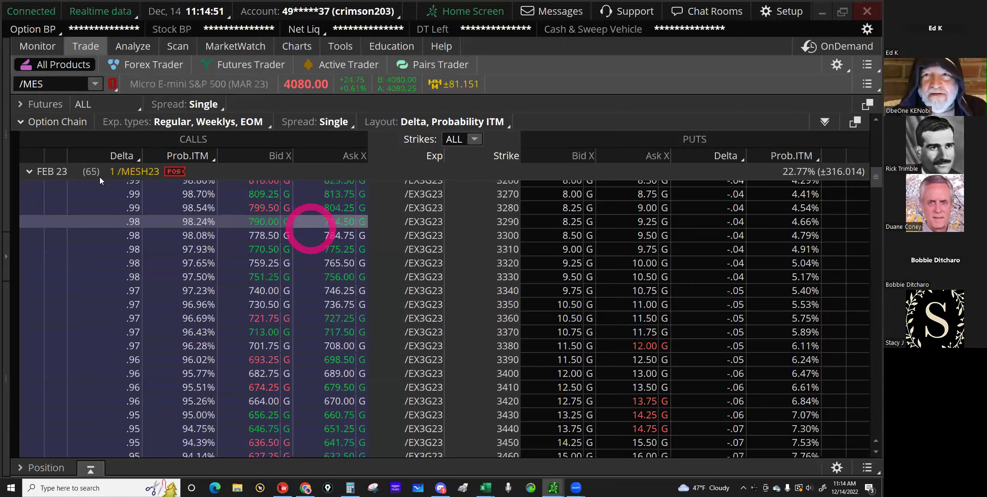
pyautogui.click(28, 171)
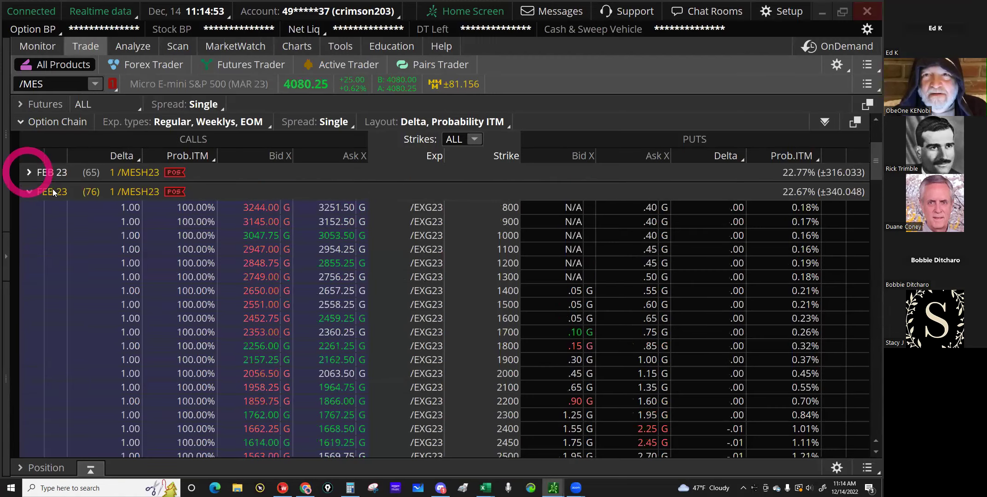
pyautogui.click(483, 456)
pyautogui.click(486, 484)
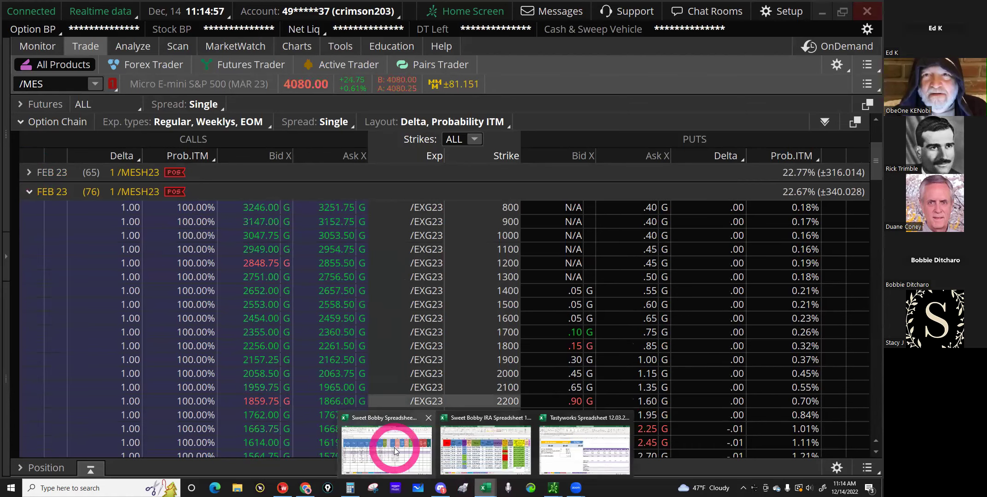
pyautogui.click(381, 439)
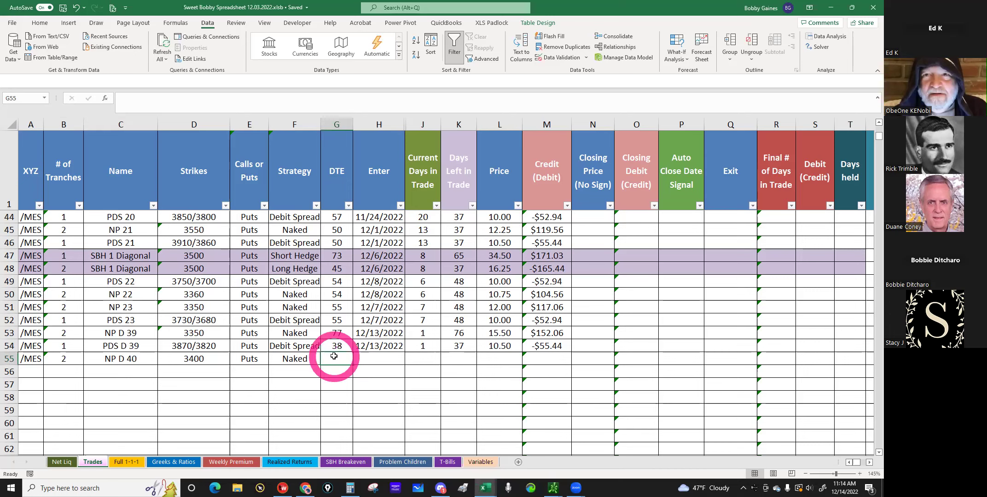
pyautogui.write('76')
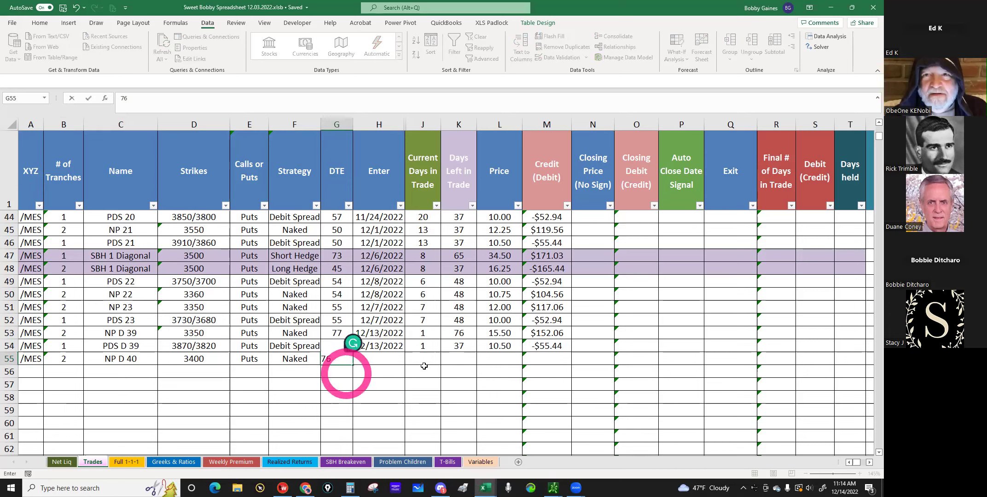
# Step: Enter 15.75 as the Price of NP D 40 and 12/14/22 as its Enter date
pyautogui.click(503, 360)
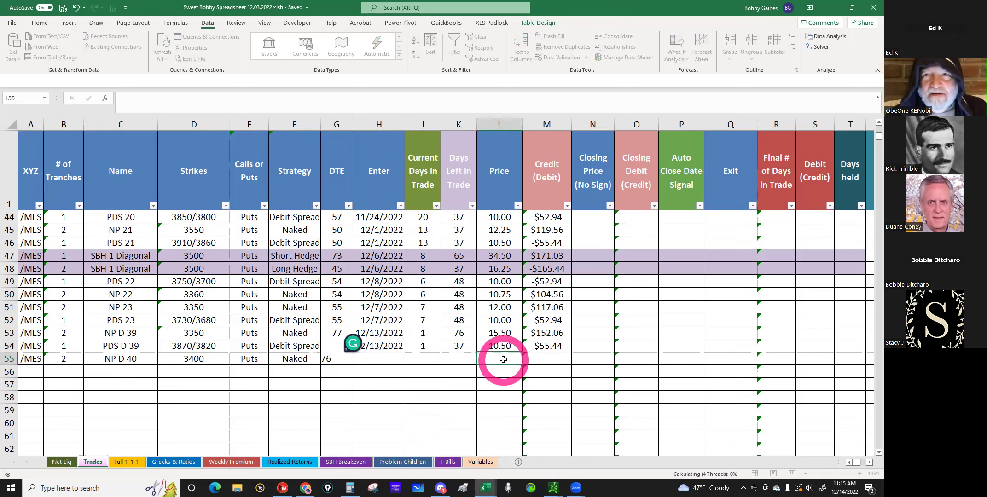
pyautogui.write('15.7')
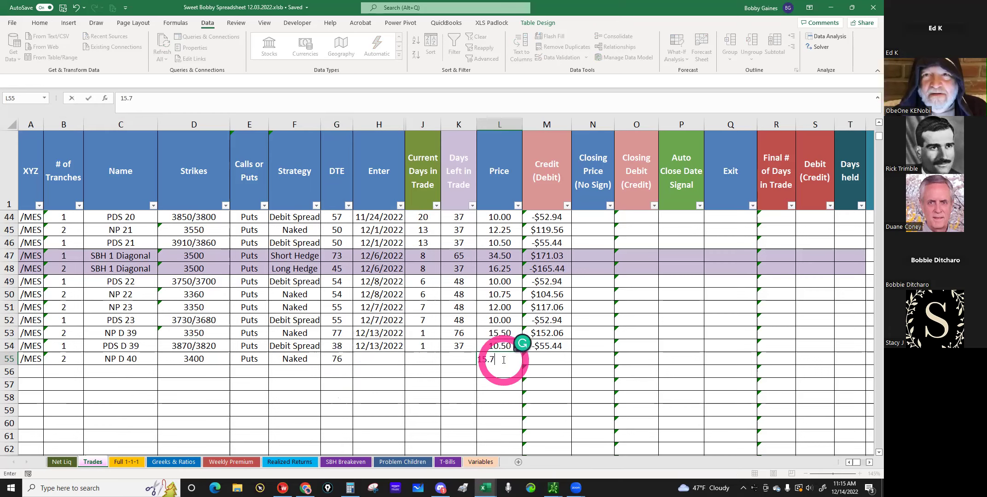
pyautogui.write('5')
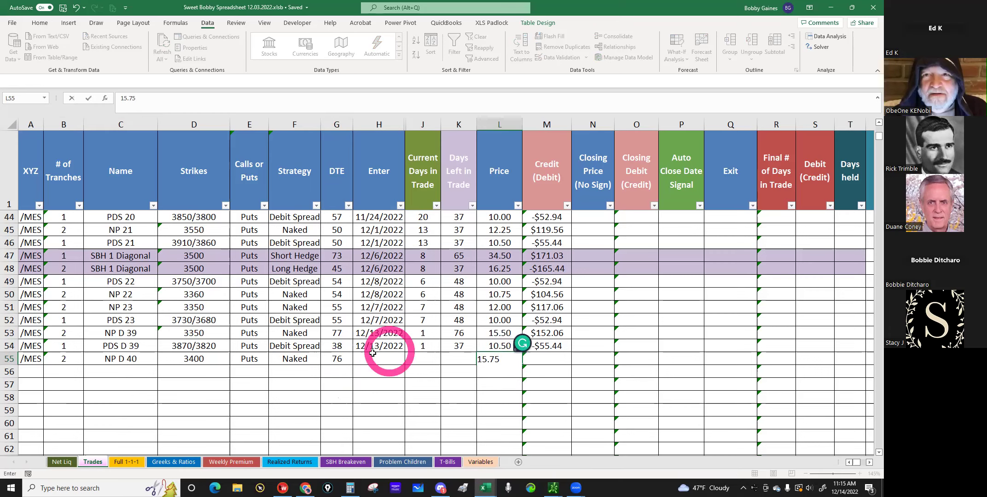
pyautogui.press('Return')
pyautogui.click(371, 359)
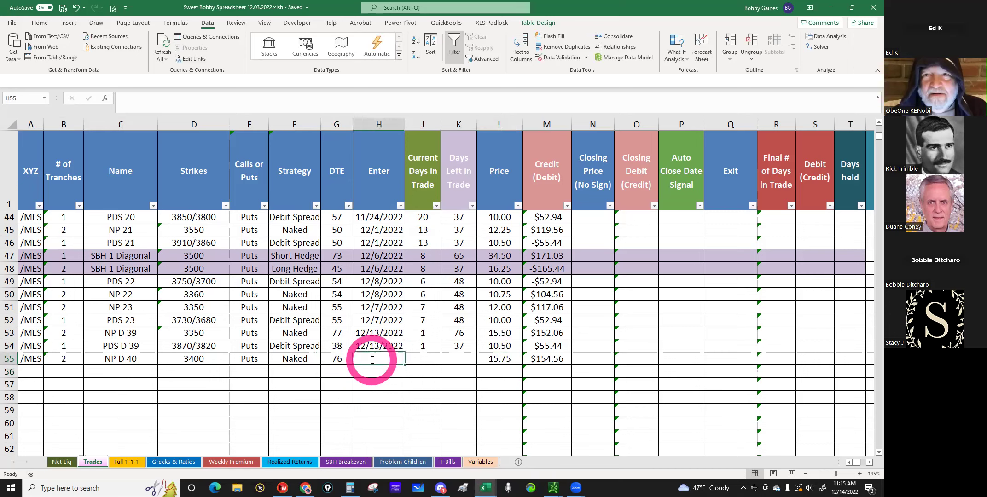
pyautogui.write('12/14/')
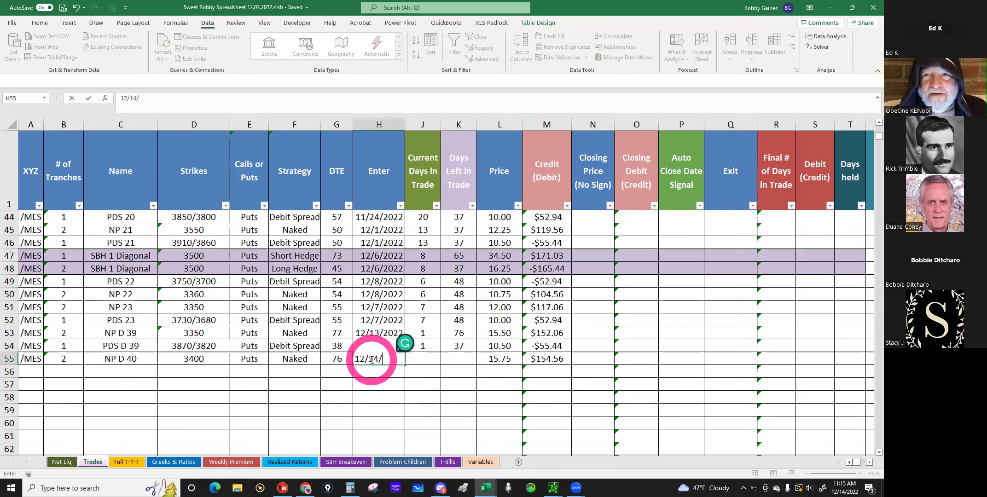
pyautogui.write('22')
pyautogui.press('Return')
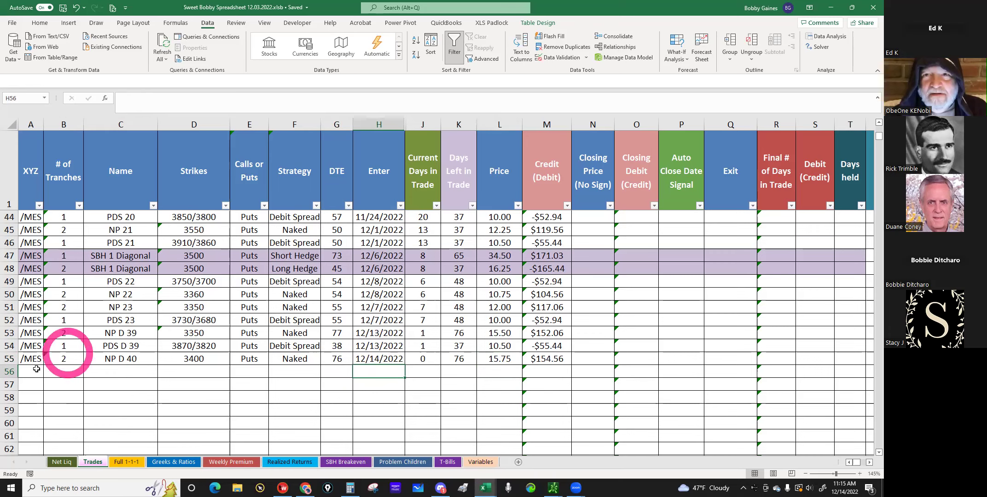
# Step: Set the XYZ value of row 56 to /MES and its number of tranches to 1
pyautogui.click(33, 371)
pyautogui.click(48, 373)
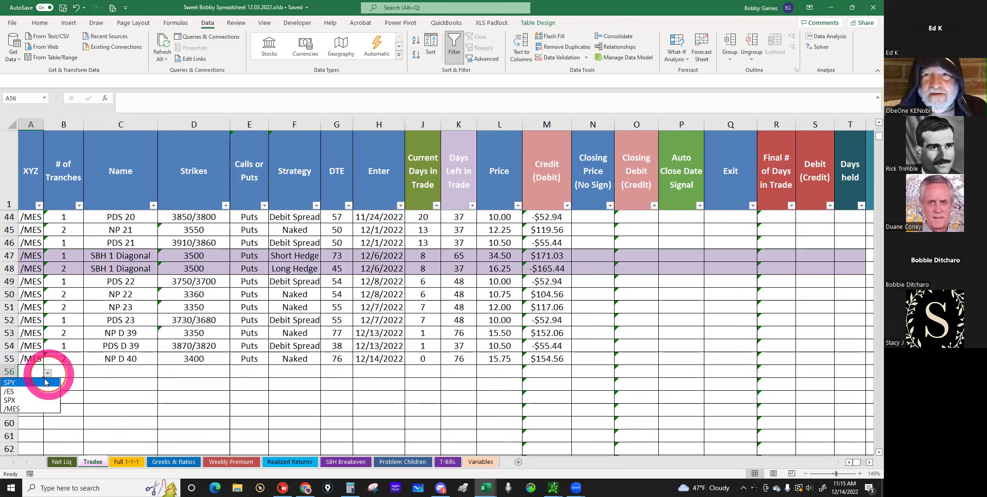
pyautogui.click(23, 409)
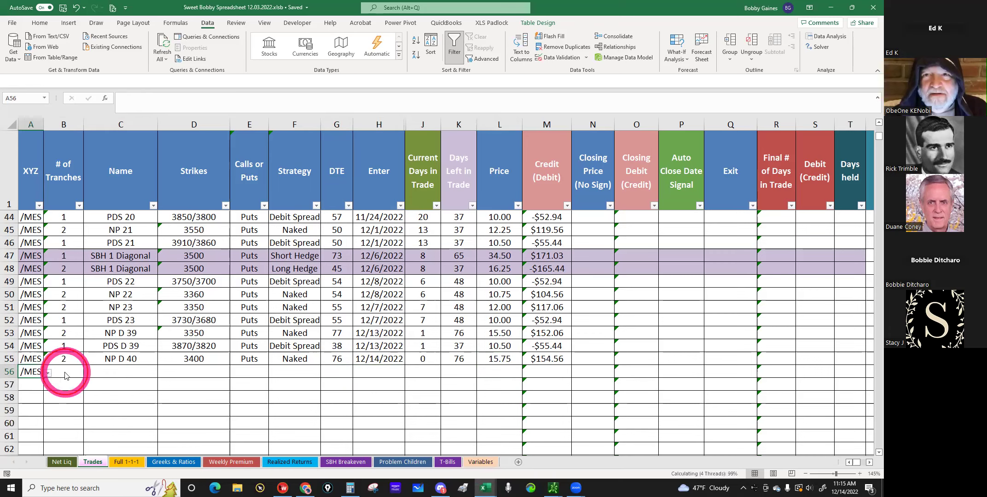
pyautogui.click(65, 372)
pyautogui.write('1')
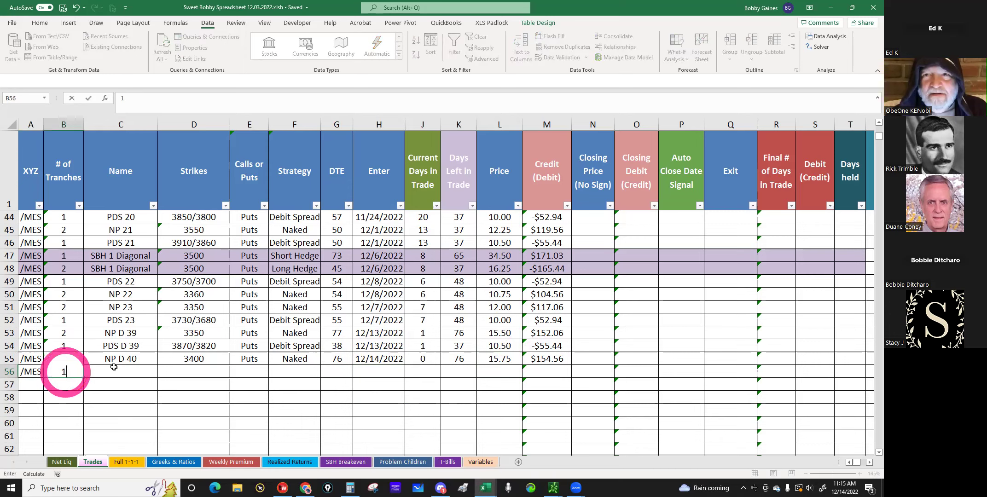
# Step: Name the row 56 trade PDS D 40 and enter 3910/3860 as its strikes
pyautogui.click(116, 372)
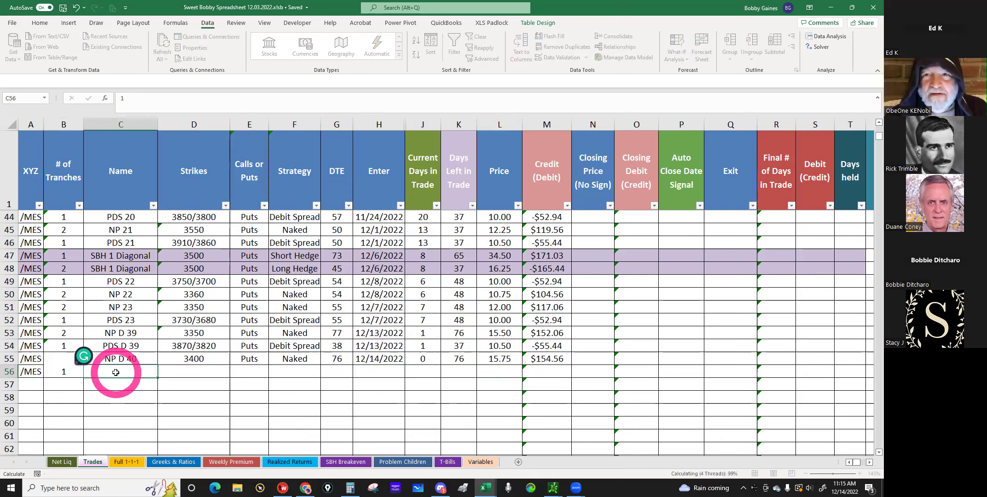
pyautogui.write('PDS D ')
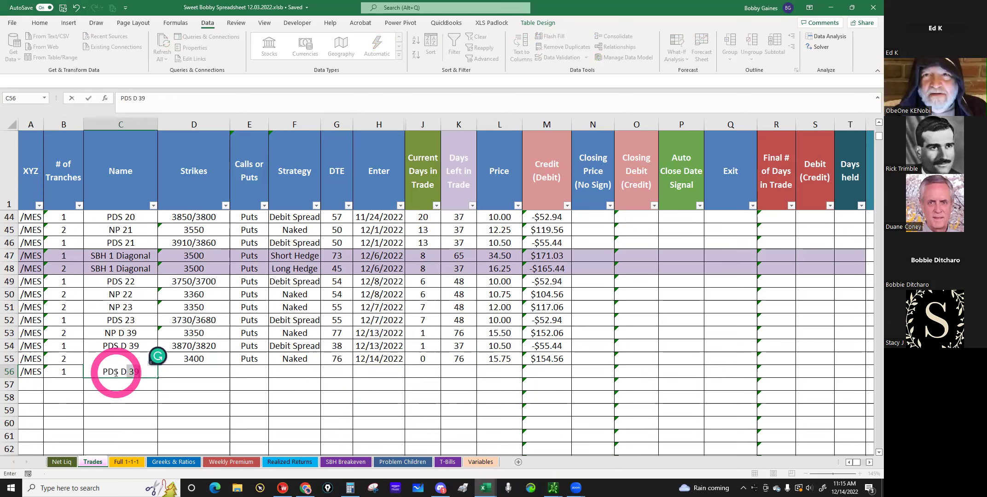
pyautogui.write('40')
pyautogui.press('Tab')
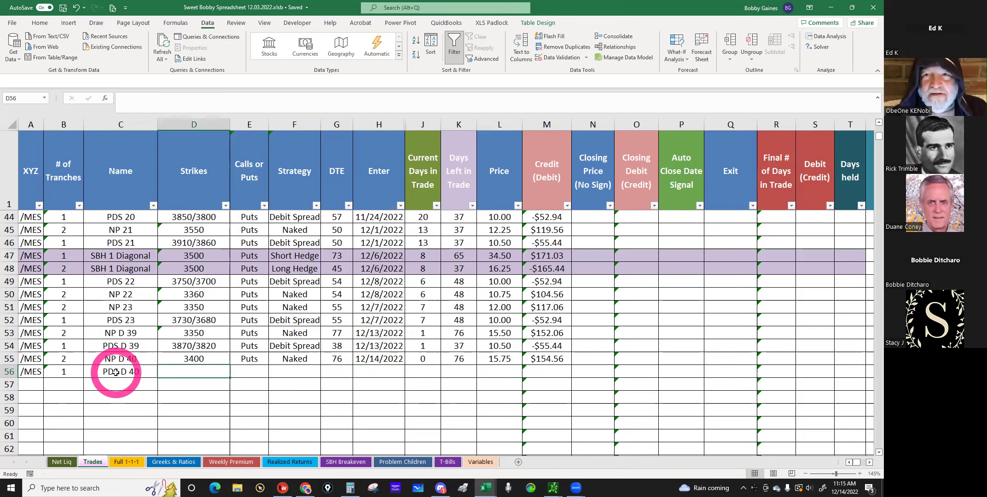
pyautogui.write('3')
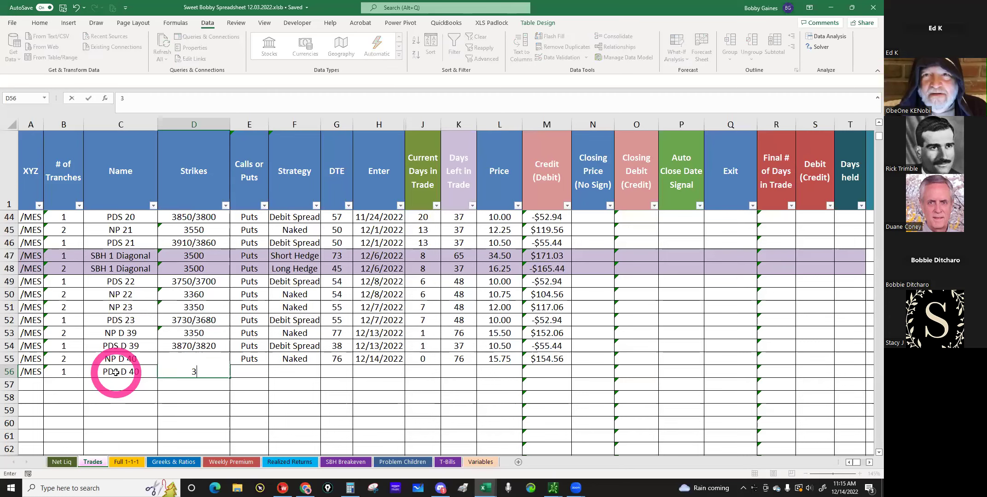
pyautogui.write('910')
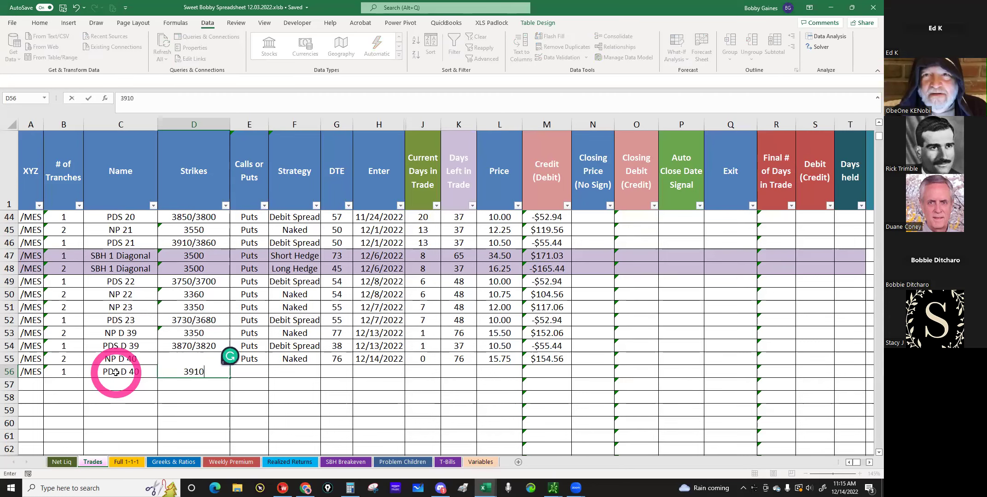
pyautogui.write('/3860')
pyautogui.press('Tab')
# Step: Set Calls or Puts of PDS D 40 to Puts and its Strategy to Debit Spread
pyautogui.write('P')
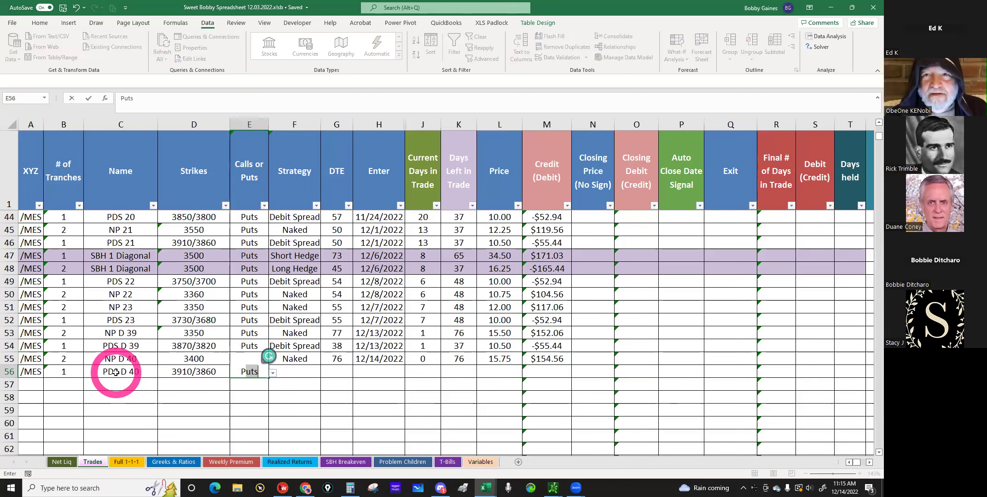
pyautogui.press('Tab')
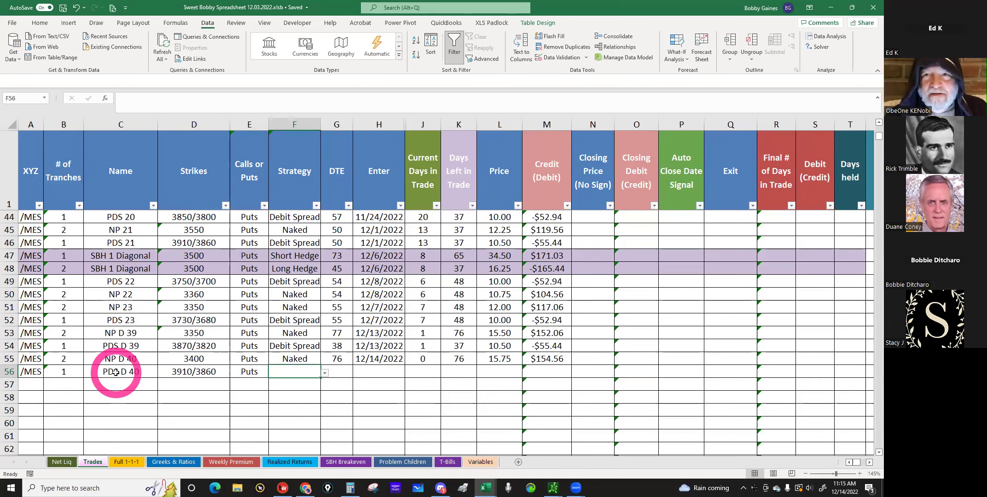
pyautogui.write('Debit Spread')
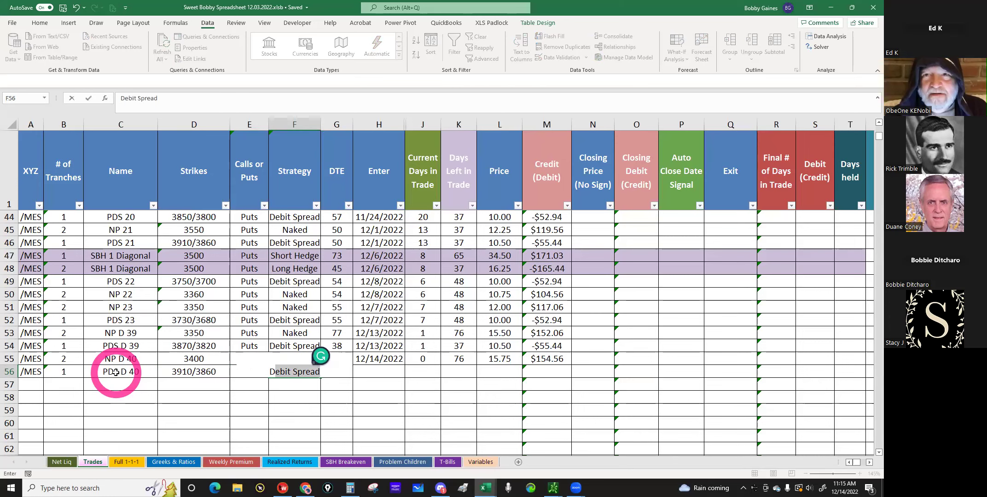
pyautogui.press('Tab')
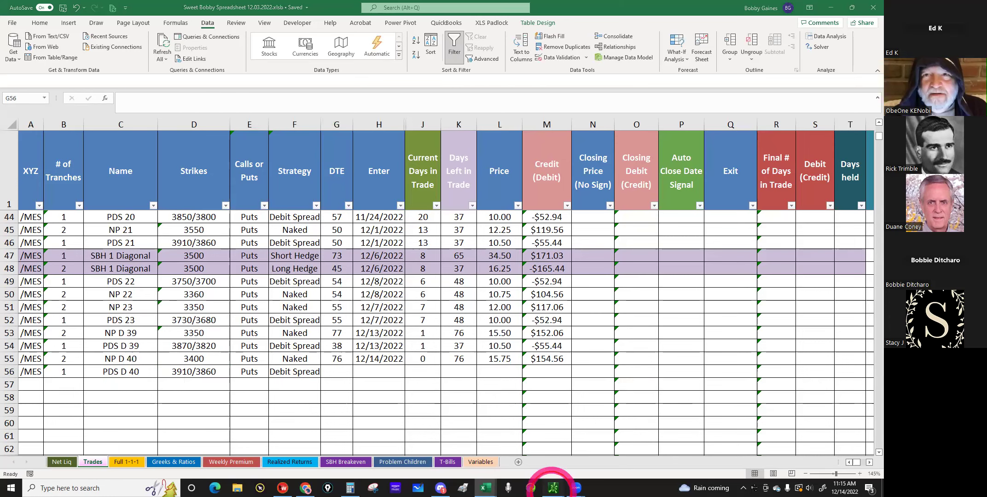
# Step: Switch to thinkorswim, collapse the 76-day FEB 23 expiration and expand the 37-day JAN 23 expiration of the /MES option chain
pyautogui.moveTo(548, 482)
pyautogui.click(505, 449)
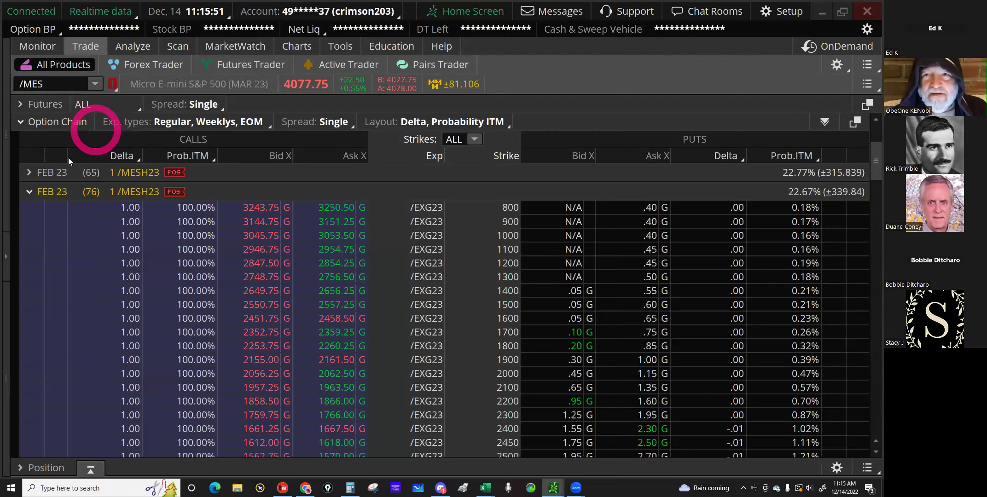
pyautogui.click(29, 193)
pyautogui.click(35, 178)
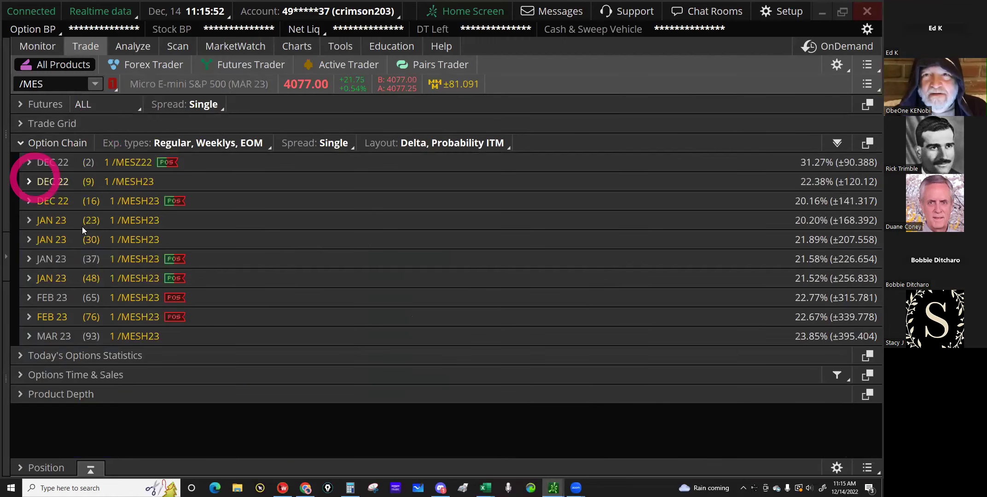
pyautogui.click(47, 259)
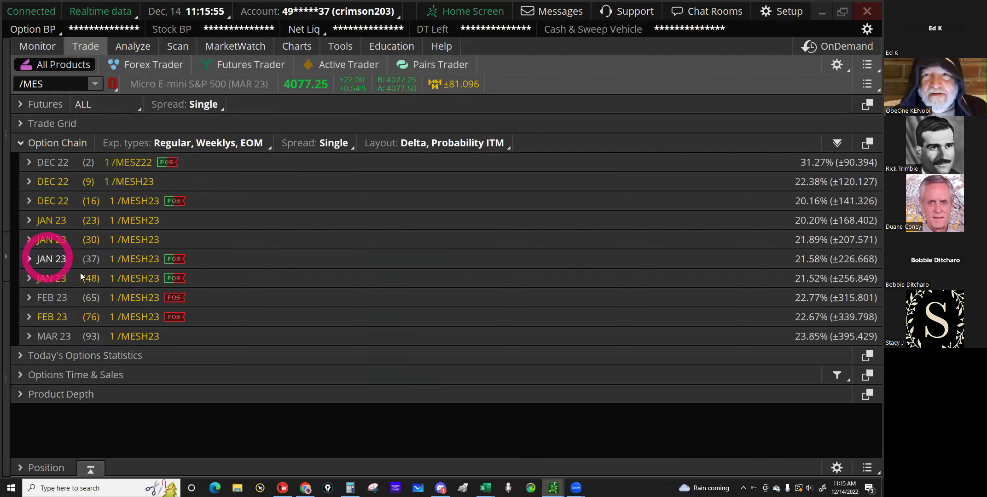
# Step: Create a single buy order for one JAN 23 3910 put at a 48.00 limit price
pyautogui.click(630, 314)
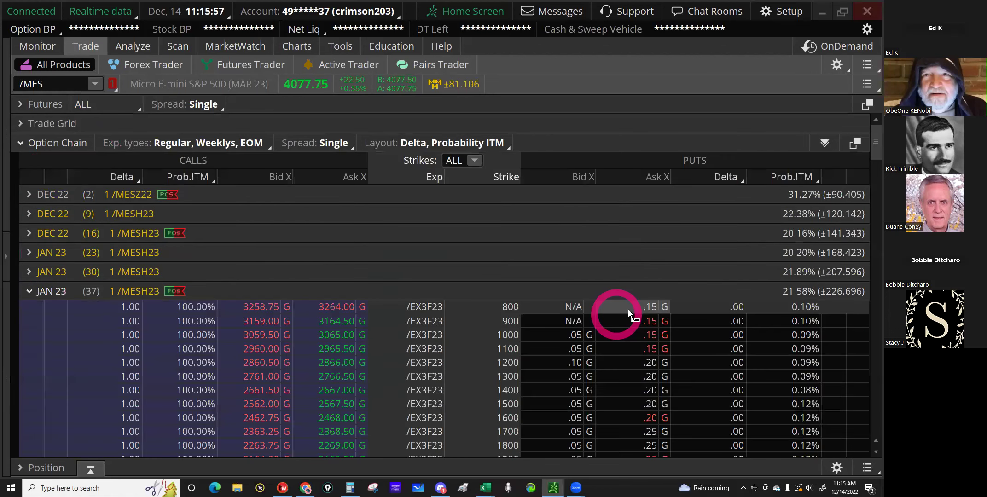
pyautogui.scroll(-7, 631, 321)
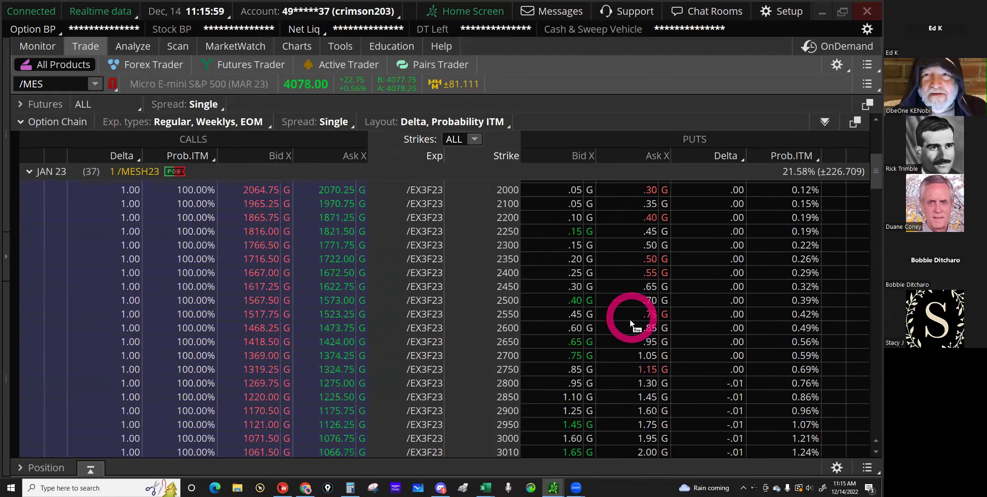
pyautogui.scroll(-8, 620, 341)
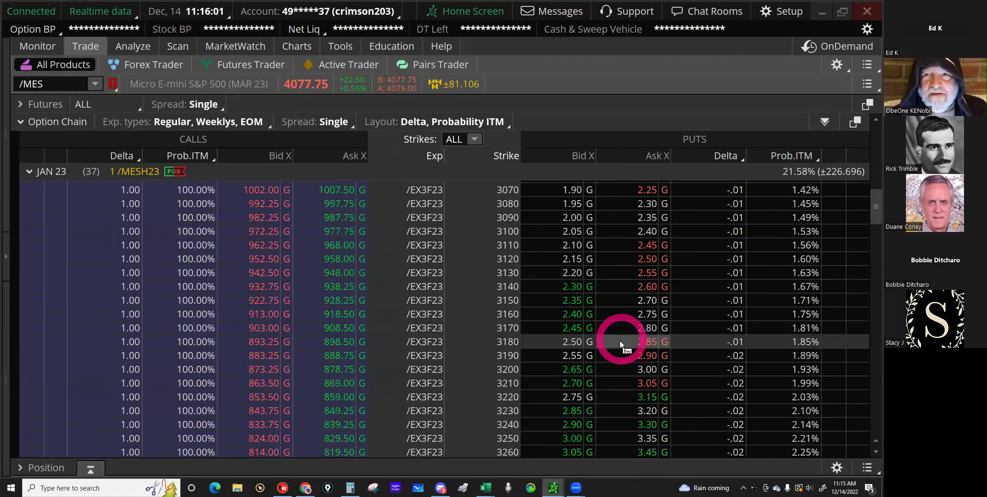
pyautogui.scroll(-4, 612, 361)
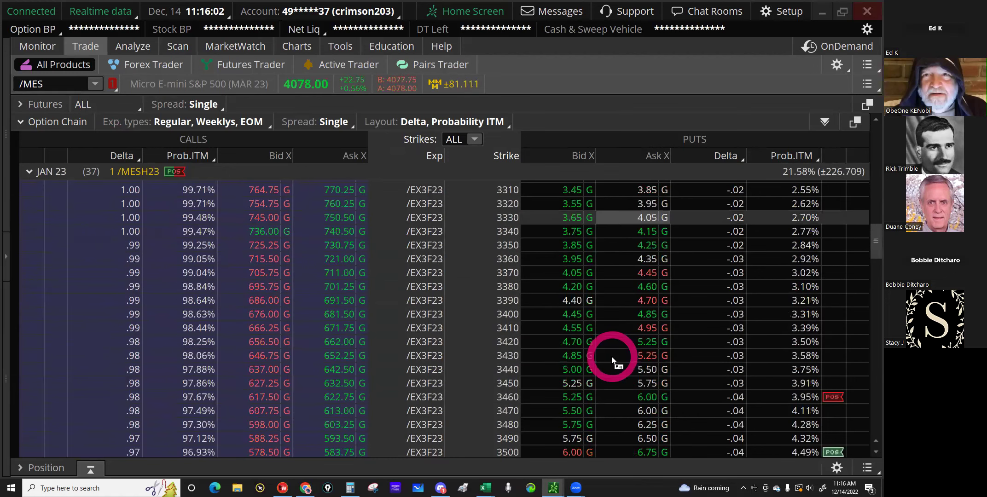
pyautogui.scroll(-3, 613, 360)
pyautogui.scroll(-4, 612, 360)
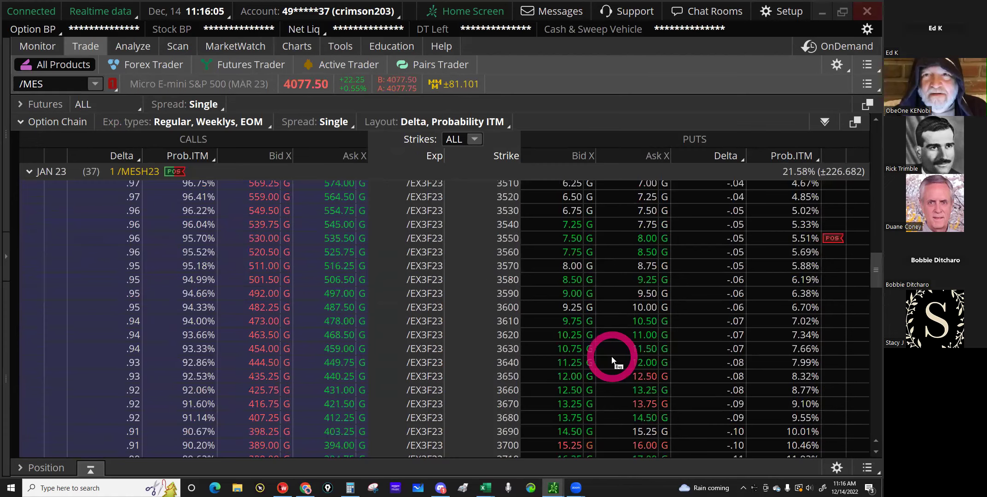
pyautogui.scroll(-4, 612, 361)
pyautogui.scroll(-4, 612, 361)
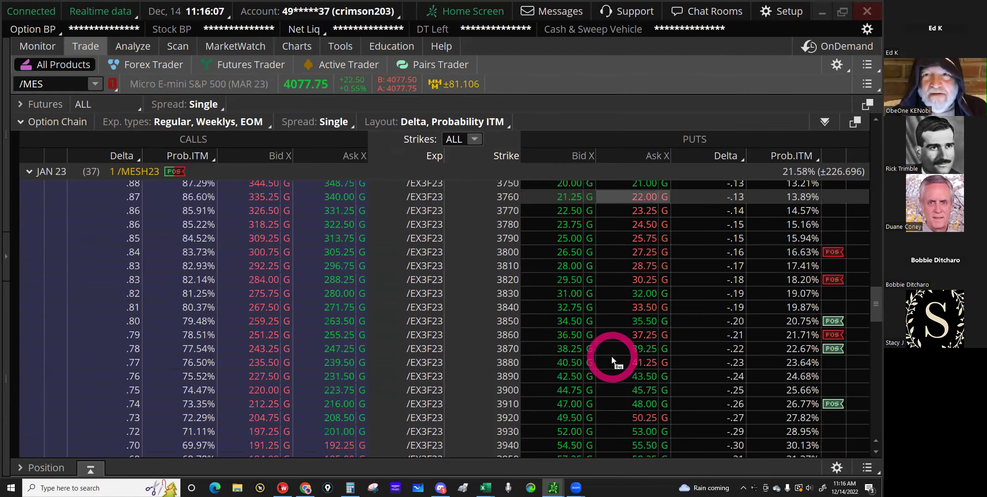
pyautogui.click(643, 404)
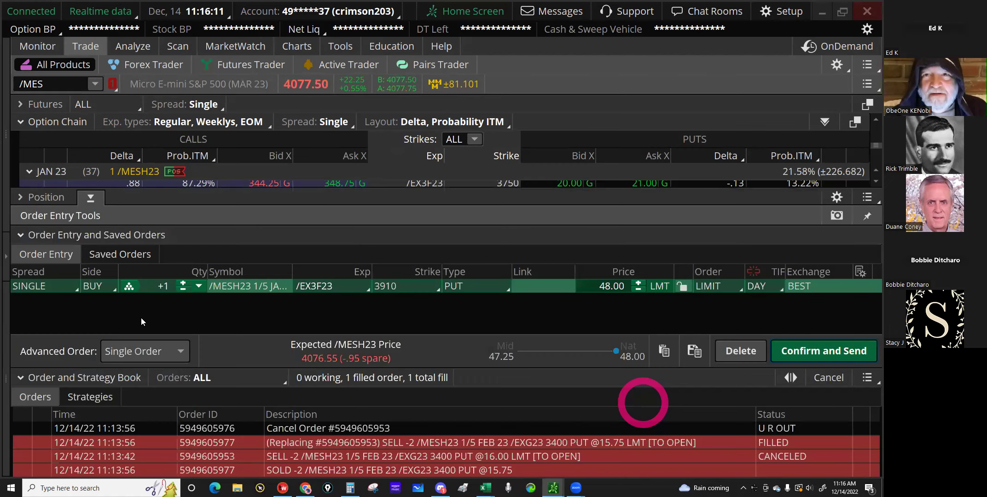
# Step: Add the JAN 23 3860 put as the sell leg and send the 3910/3860 vertical at a 10.75 debit limit
pyautogui.click(90, 198)
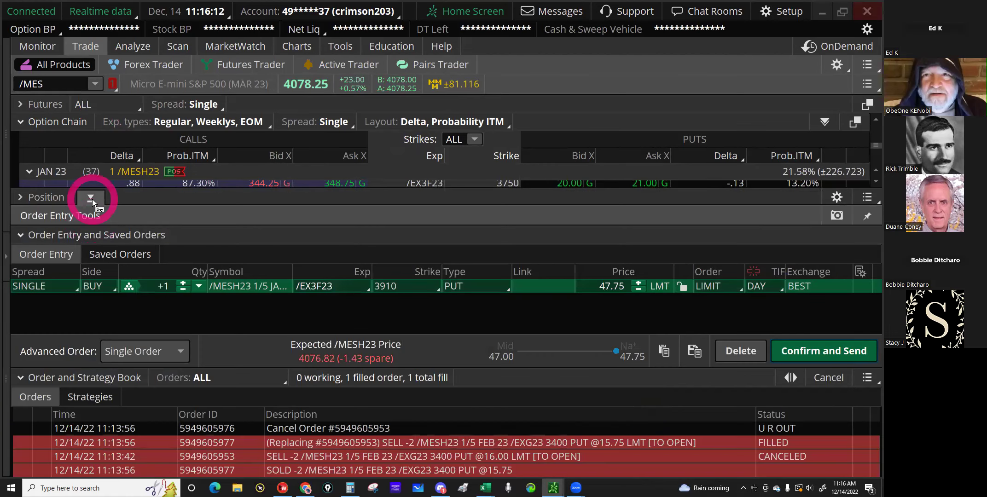
pyautogui.click(534, 278)
pyautogui.click(570, 331)
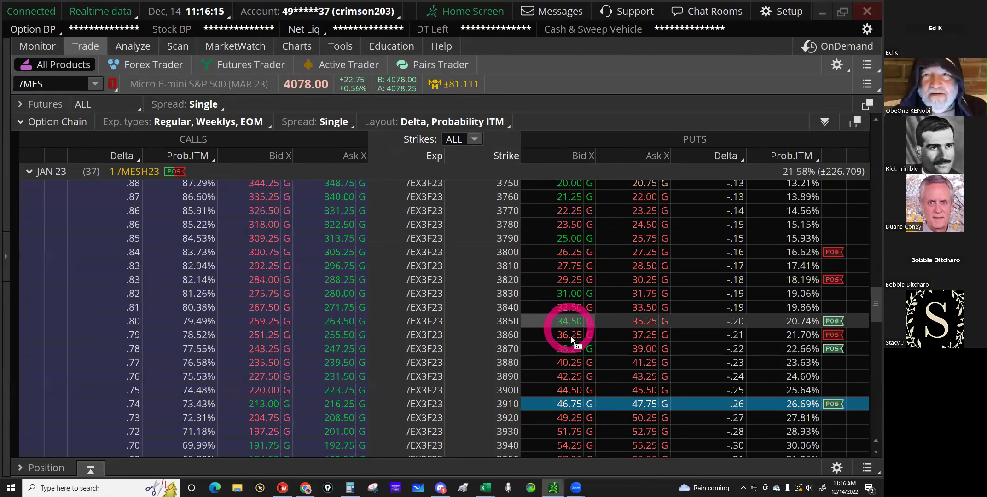
pyautogui.click(573, 339)
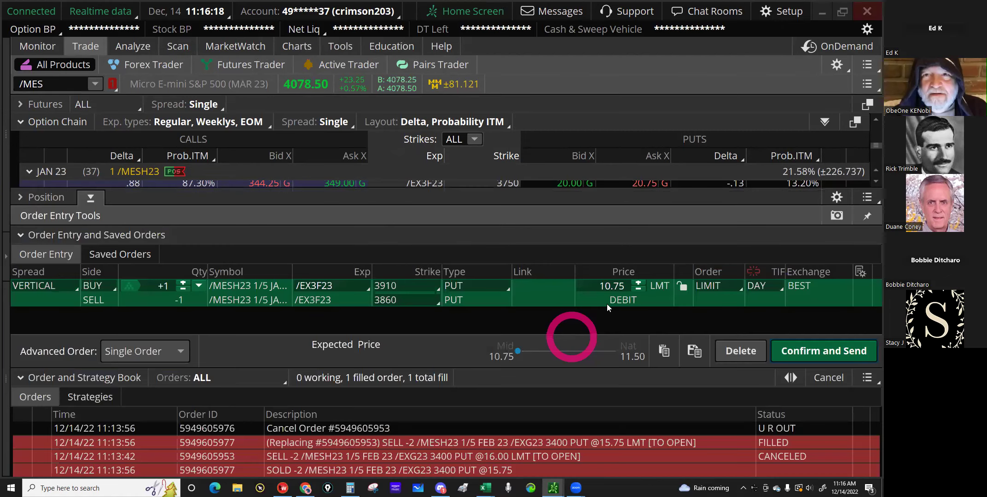
pyautogui.click(607, 304)
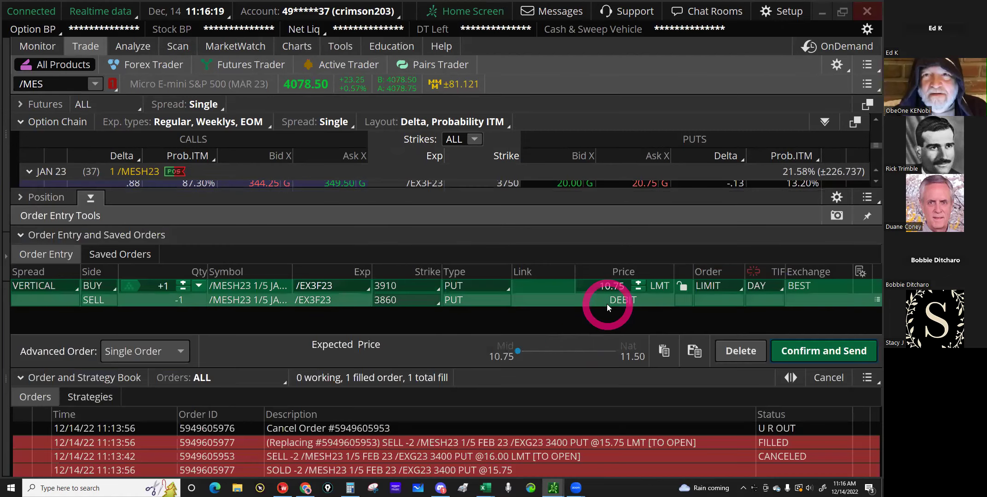
pyautogui.click(794, 355)
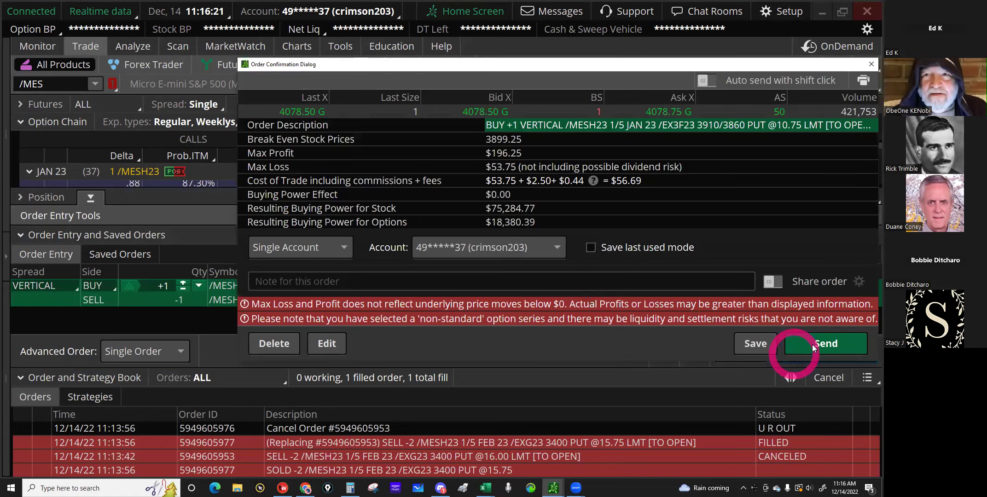
pyautogui.click(812, 346)
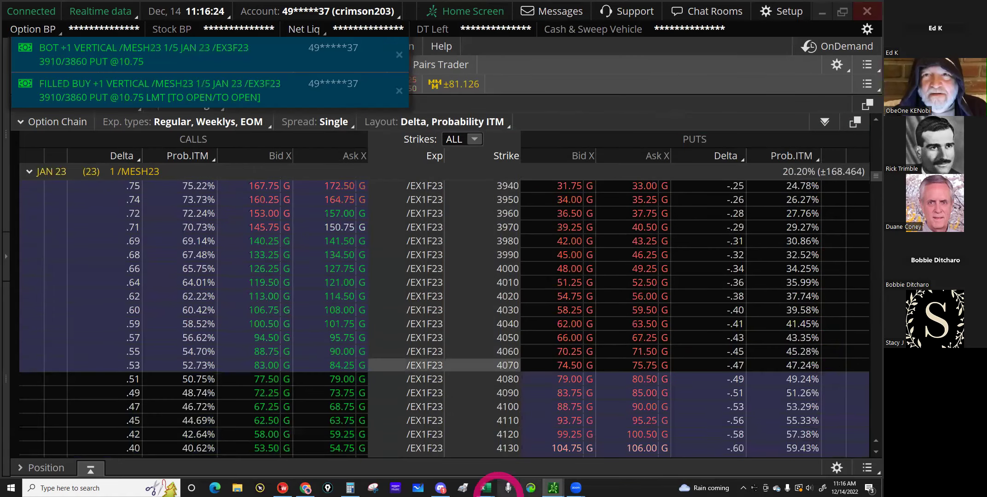
# Step: Check the spread's days to expiration in the thinkorswim /MES chain, collapsing the 23-day and 30-day JAN 23 expirations
pyautogui.moveTo(488, 487)
pyautogui.click(386, 460)
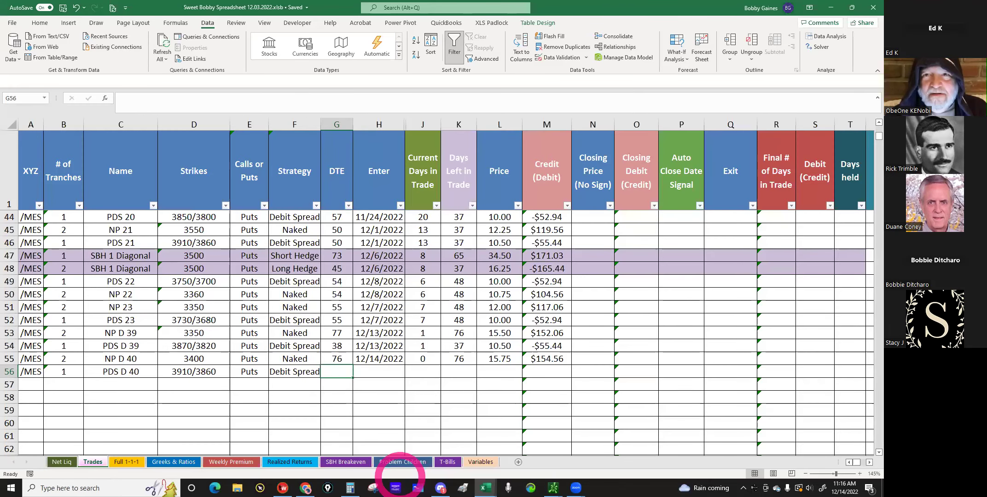
pyautogui.moveTo(554, 487)
pyautogui.click(490, 445)
pyautogui.click(31, 172)
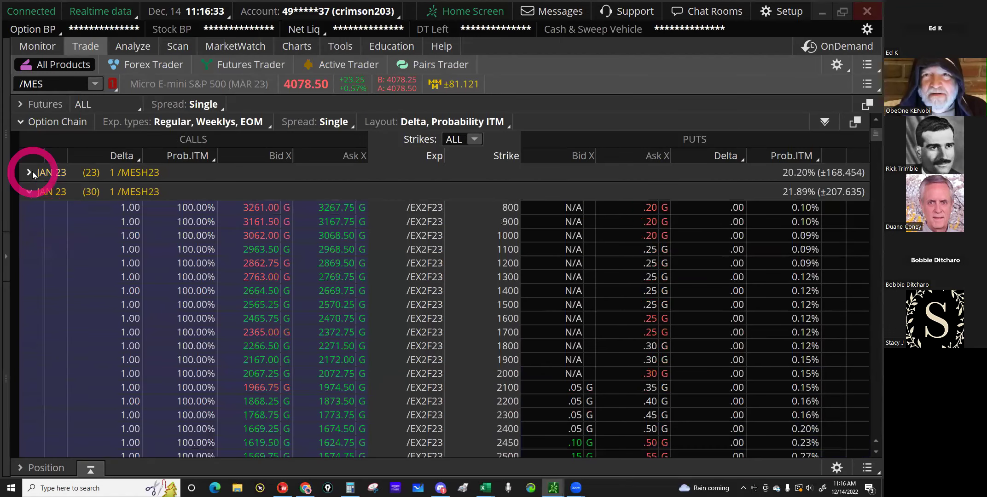
pyautogui.click(30, 193)
pyautogui.click(30, 211)
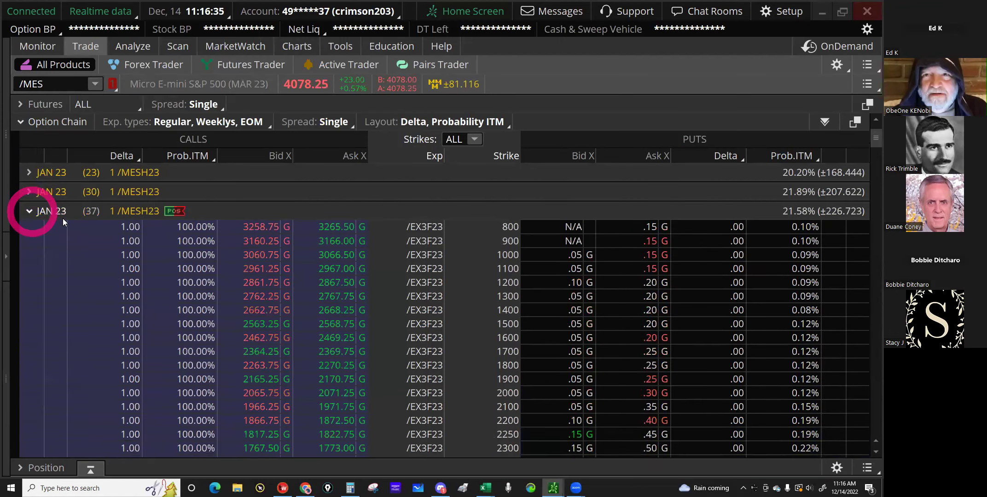
# Step: Switch to the Sweet Bobby spreadsheet in Excel and enter 37 as the DTE of PDS D 40
pyautogui.click(469, 477)
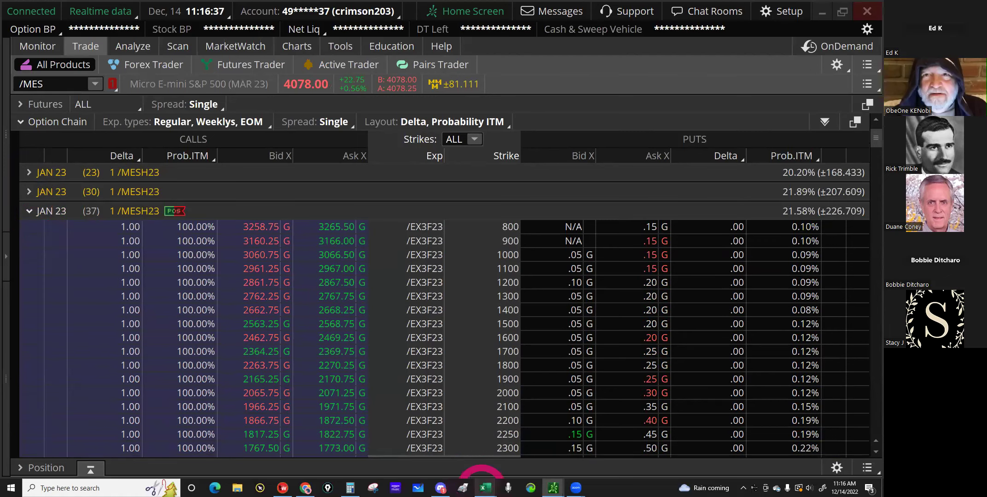
pyautogui.click(395, 443)
pyautogui.click(338, 369)
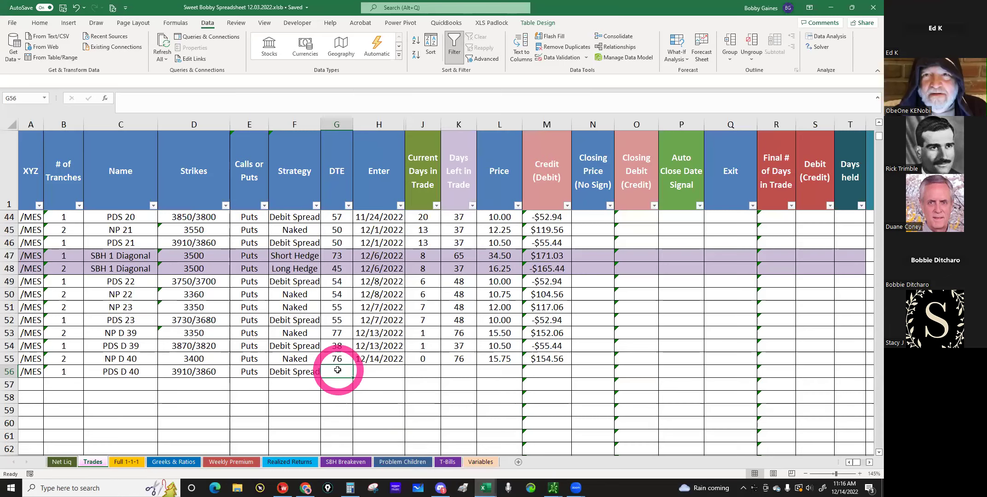
pyautogui.doubleClick(338, 370)
pyautogui.write('37')
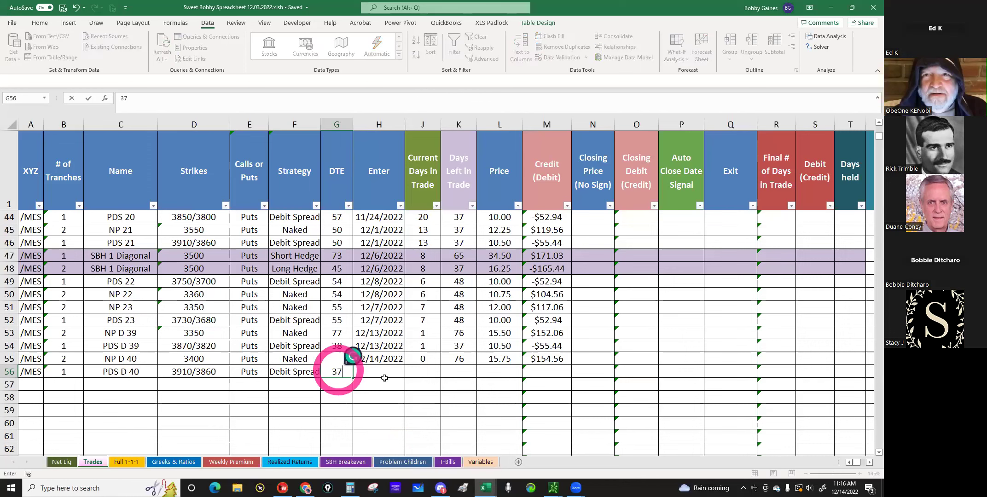
# Step: Enter 10.75 as the Price and 12/14/22 as the Enter date of PDS D 40
pyautogui.click(497, 373)
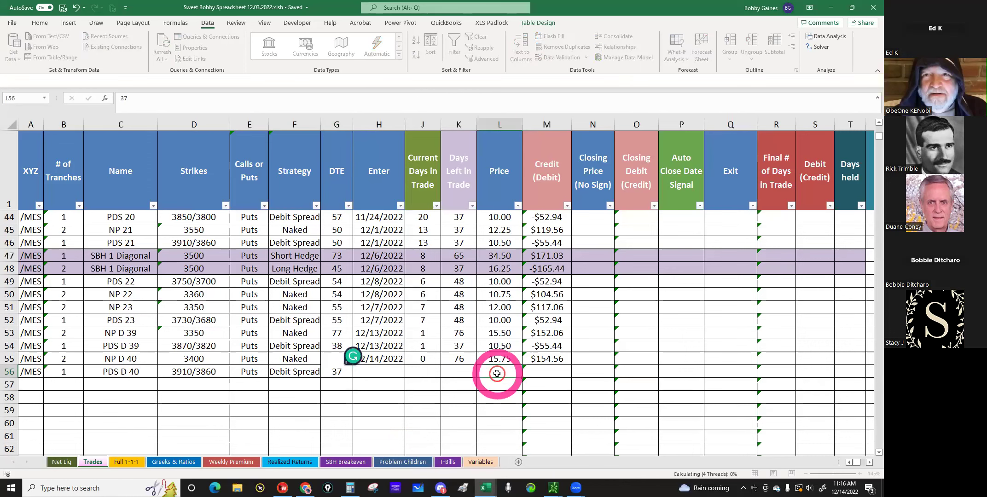
pyautogui.write('10.')
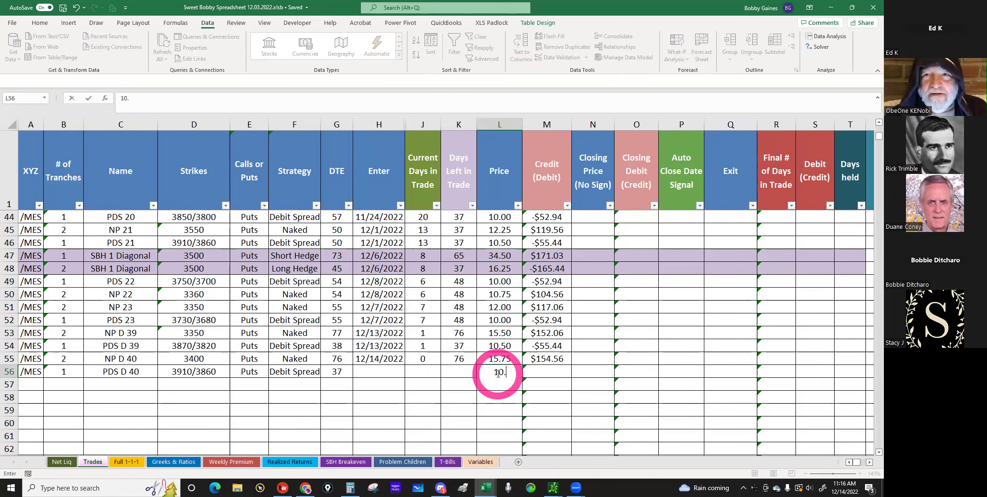
pyautogui.write('75')
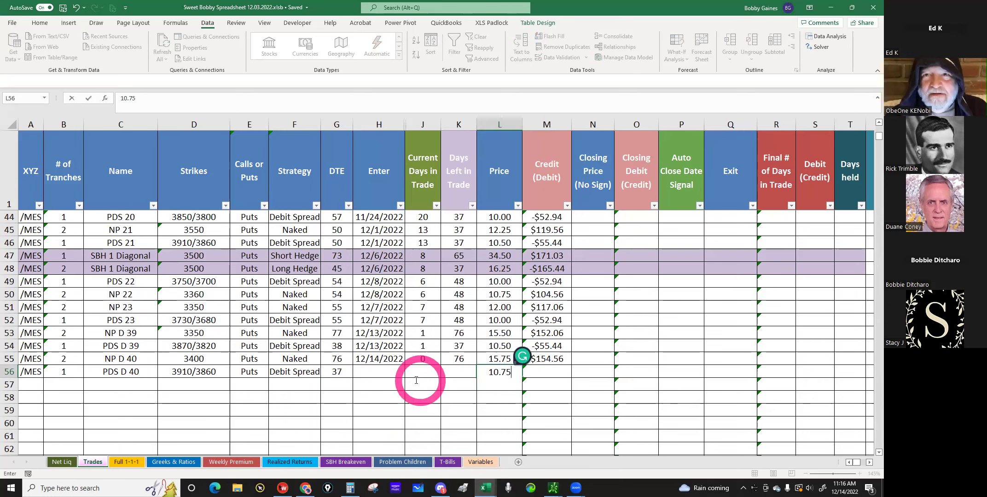
pyautogui.click(379, 371)
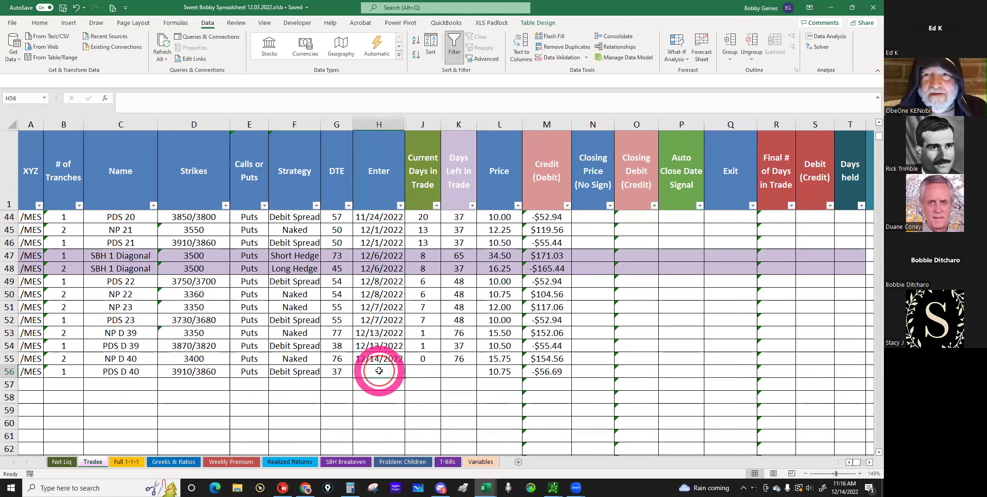
pyautogui.write('12/14')
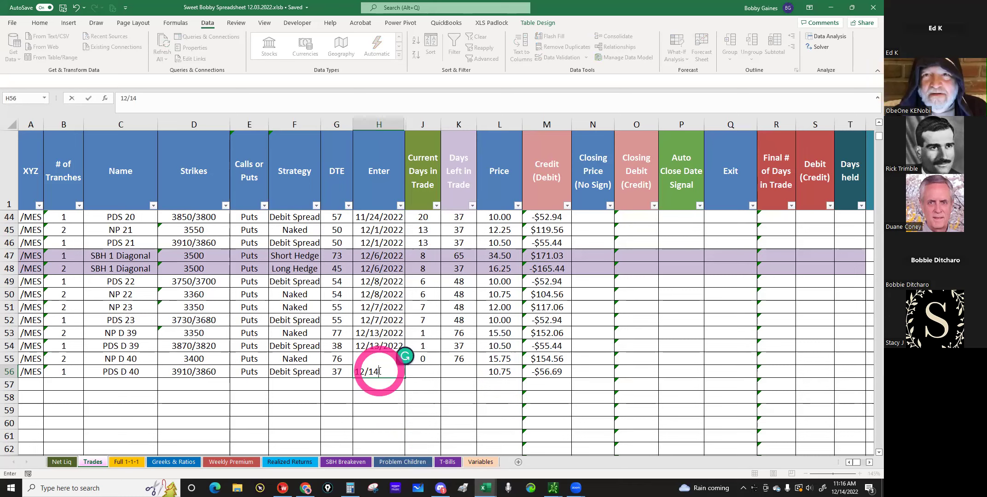
pyautogui.write('/22')
pyautogui.press('Return')
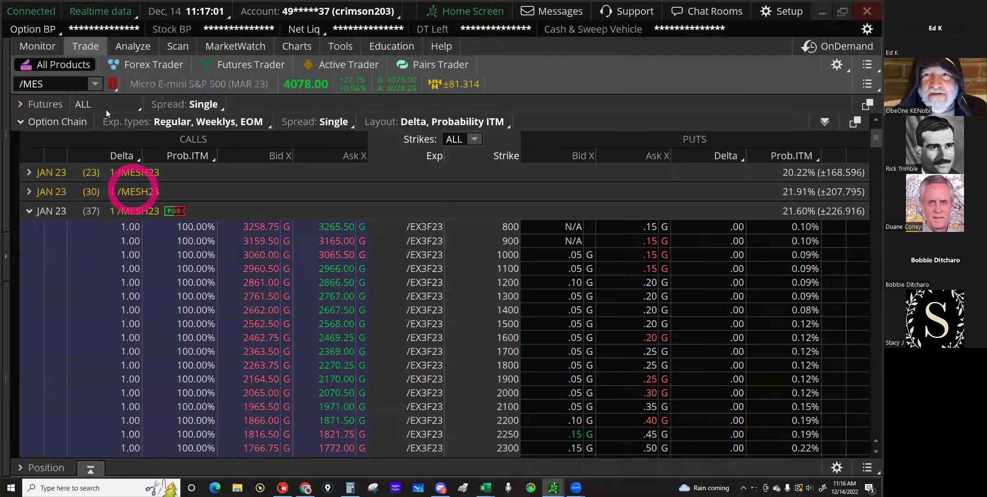
# Step: Switch to thinkorswim's activity and positions view, show the positions by group and collapse the T-BILLS group
pyautogui.click(552, 447)
pyautogui.click(37, 46)
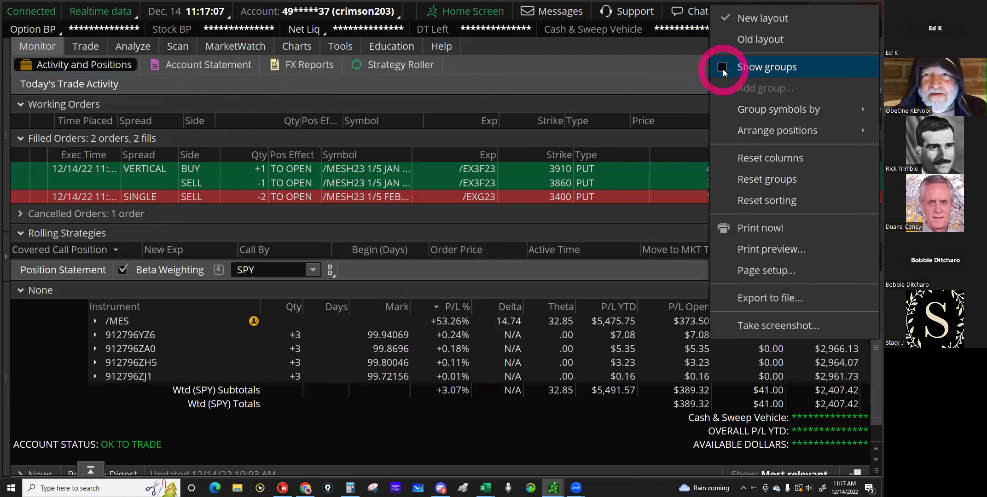
pyautogui.click(724, 69)
pyautogui.click(163, 393)
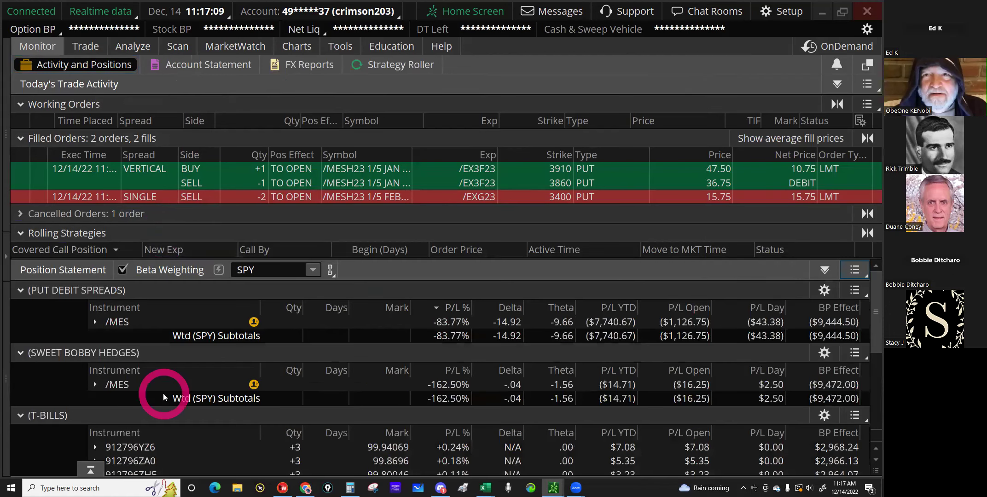
pyautogui.scroll(-2, 162, 393)
pyautogui.click(21, 339)
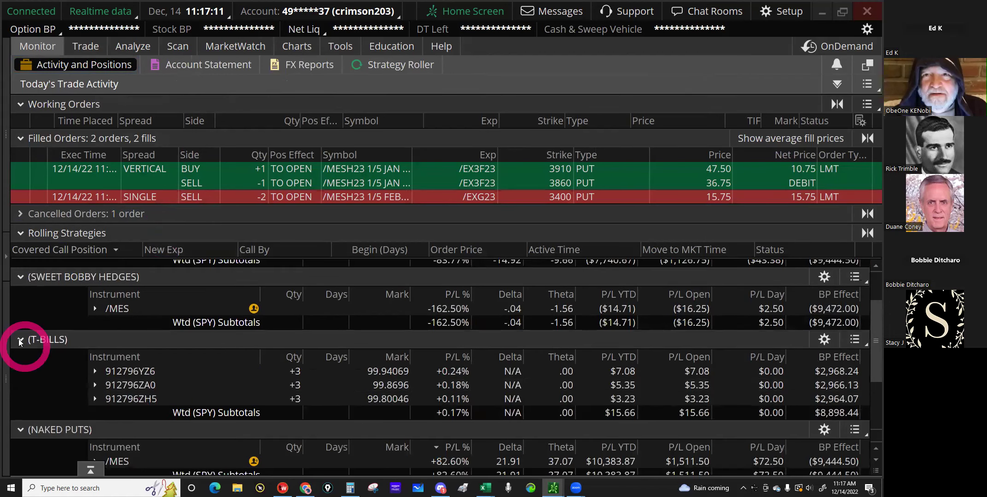
pyautogui.click(197, 359)
# Step: Move the unallocated 912796ZJ1 position to the T-BILLS group
pyautogui.scroll(-2, 128, 381)
pyautogui.click(113, 382)
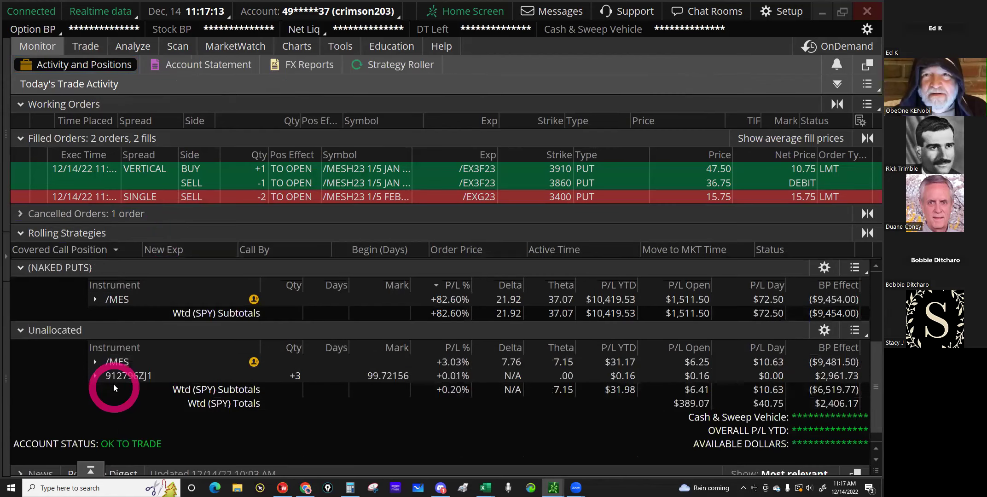
pyautogui.rightClick(113, 381)
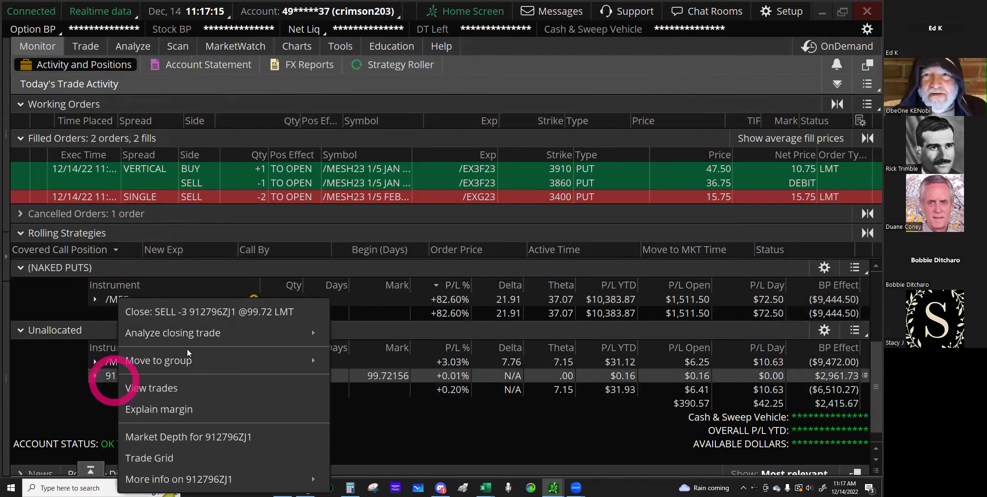
pyautogui.moveTo(193, 361)
pyautogui.click(351, 363)
pyautogui.click(418, 291)
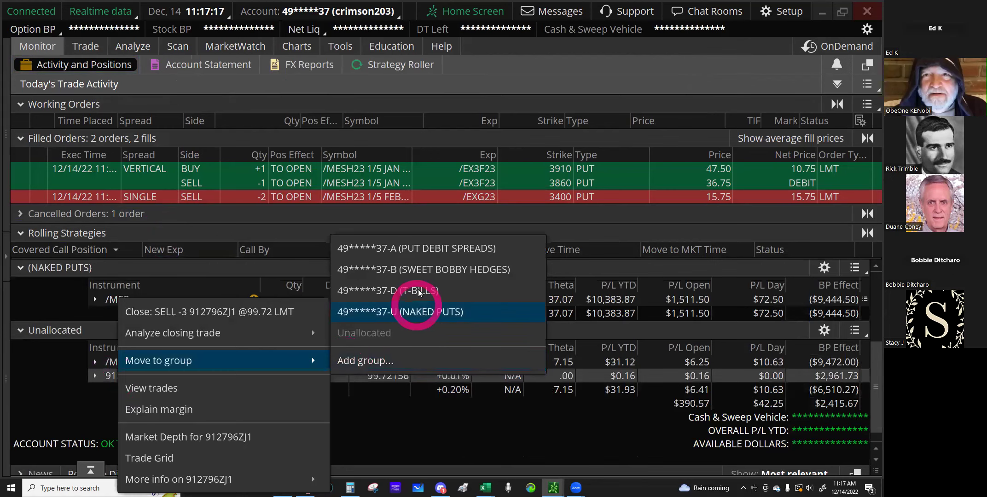
# Step: Expand the unallocated /MES positions and move the FEB 23 3350 and 3400 puts to the NAKED PUTS group
pyautogui.click(110, 366)
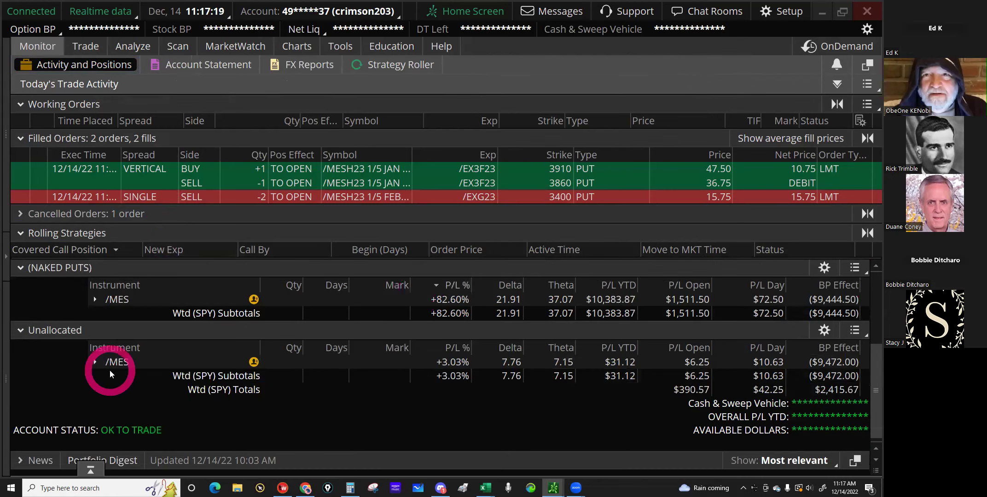
pyautogui.scroll(-1, 134, 391)
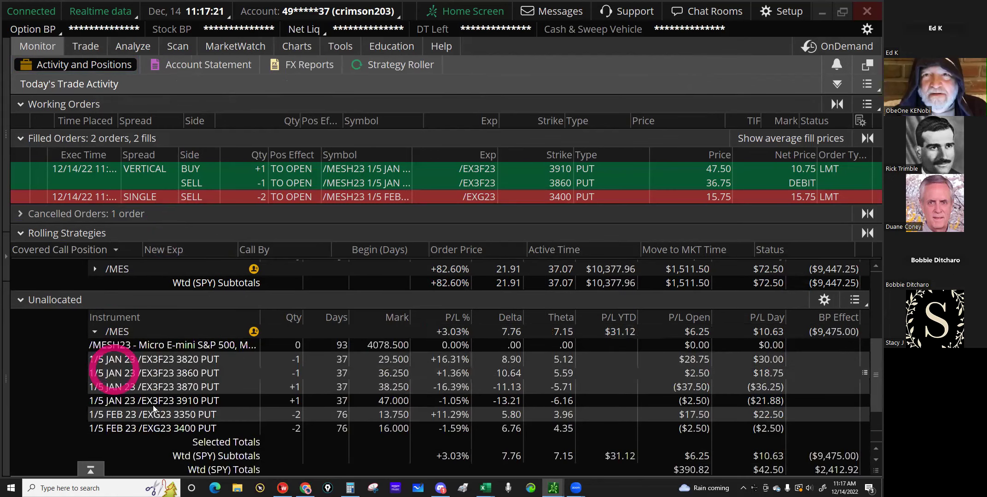
pyautogui.click(157, 416)
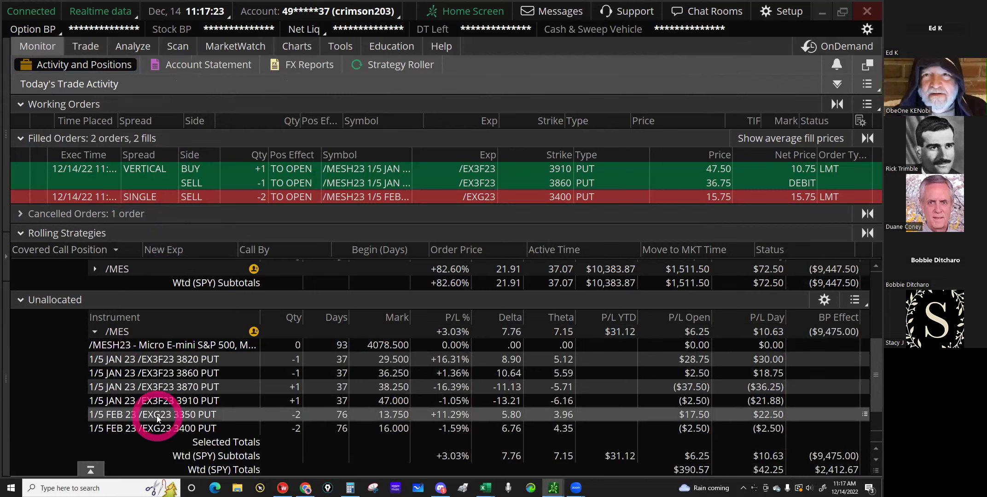
pyautogui.click(157, 416)
pyautogui.press('alt')
pyautogui.keyDown('ctrl'); pyautogui.click(155, 431); pyautogui.keyUp('ctrl')
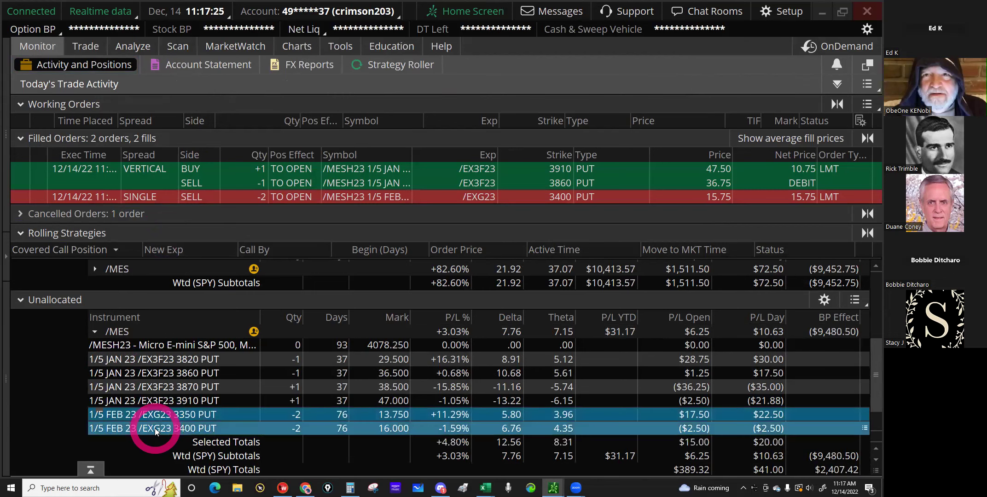
pyautogui.rightClick(155, 431)
pyautogui.click(201, 385)
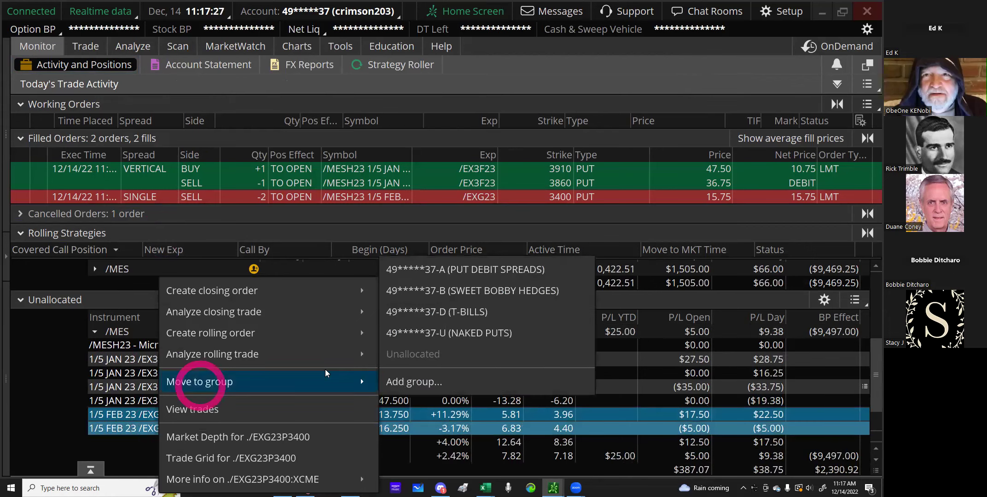
pyautogui.click(467, 365)
pyautogui.click(494, 333)
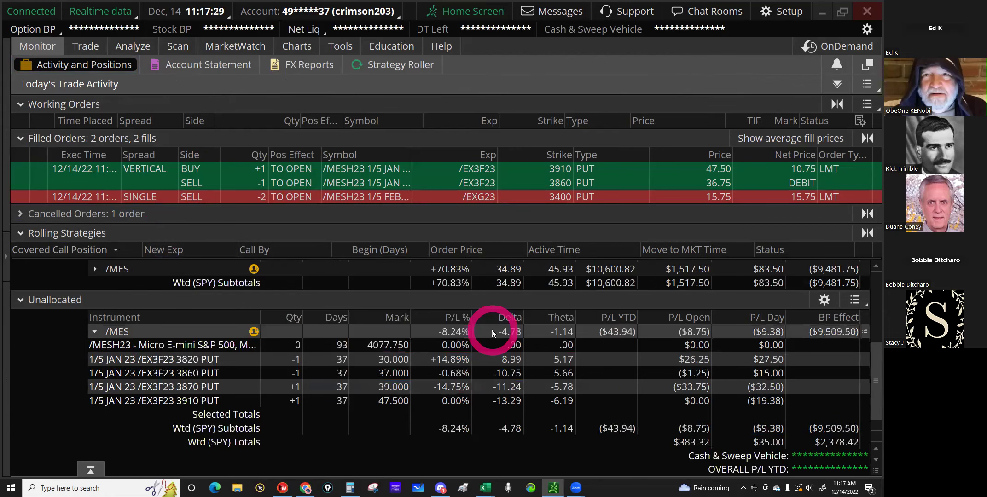
# Step: Move the unallocated JAN 23 3820, 3860, 3870 and 3910 puts to the PUT DEBIT SPREADS group
pyautogui.click(186, 347)
pyautogui.click(187, 360)
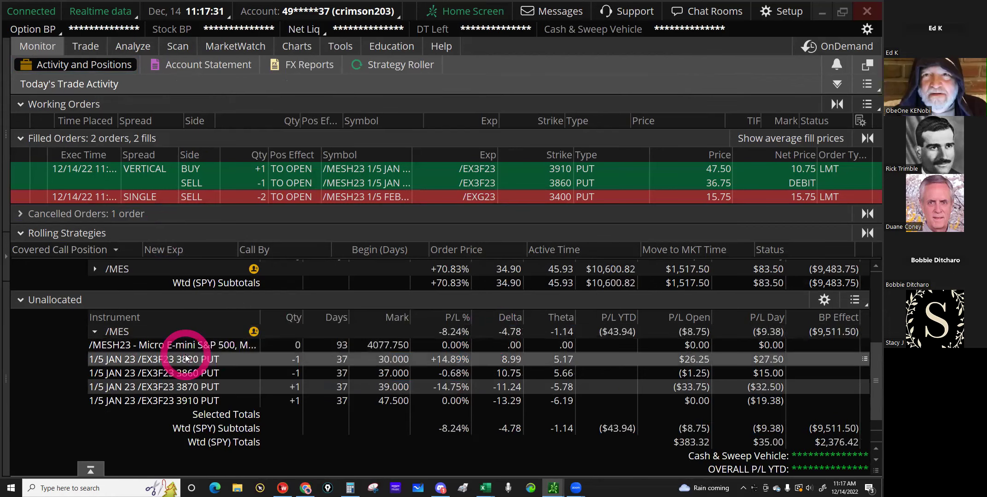
pyautogui.keyDown('ctrl'); pyautogui.click(186, 373); pyautogui.keyUp('ctrl')
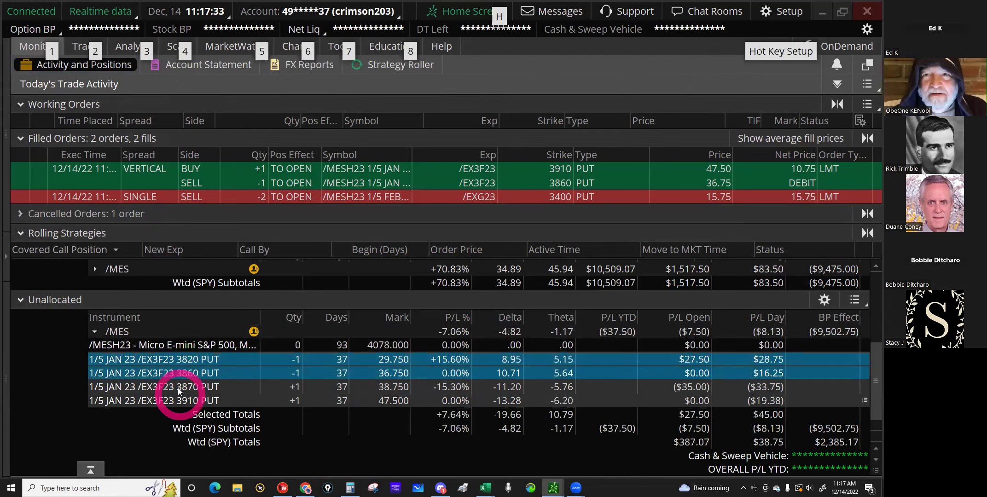
pyautogui.keyDown('ctrl'); pyautogui.click(179, 392); pyautogui.keyUp('ctrl')
pyautogui.keyDown('ctrl'); pyautogui.rightClick(179, 403); pyautogui.keyUp('ctrl')
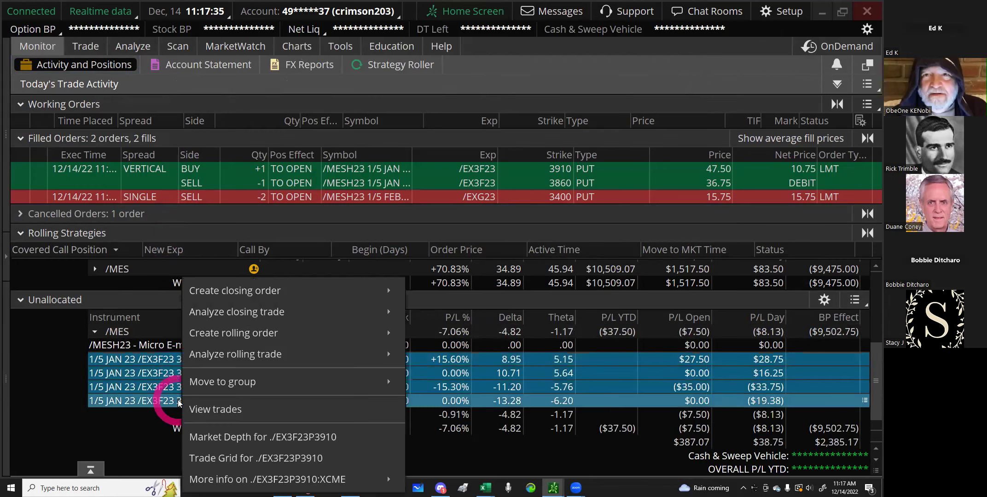
pyautogui.click(230, 381)
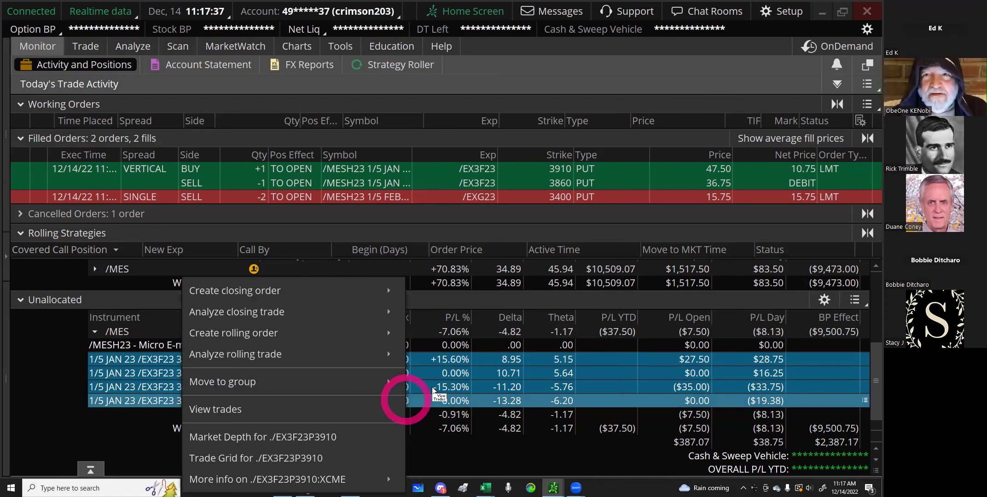
pyautogui.click(374, 381)
pyautogui.click(519, 270)
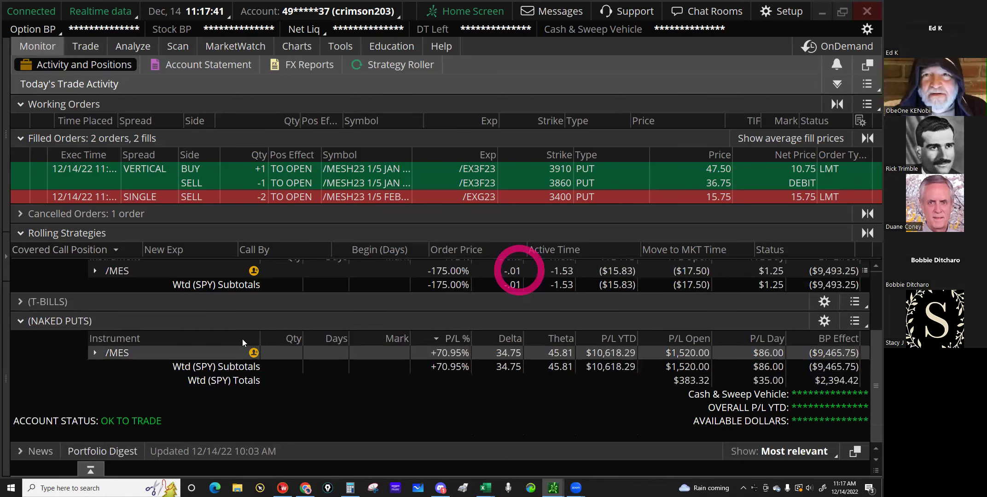
# Step: Expand the /MES positions in the NAKED PUTS group, examine their quantities and days left, and collapse them again
pyautogui.click(237, 339)
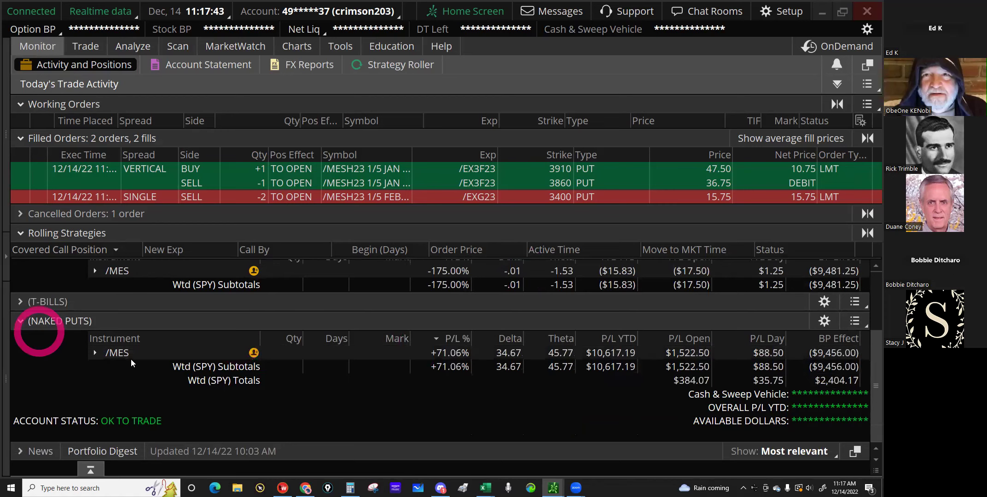
pyautogui.scroll(1, 193, 372)
pyautogui.scroll(1, 194, 372)
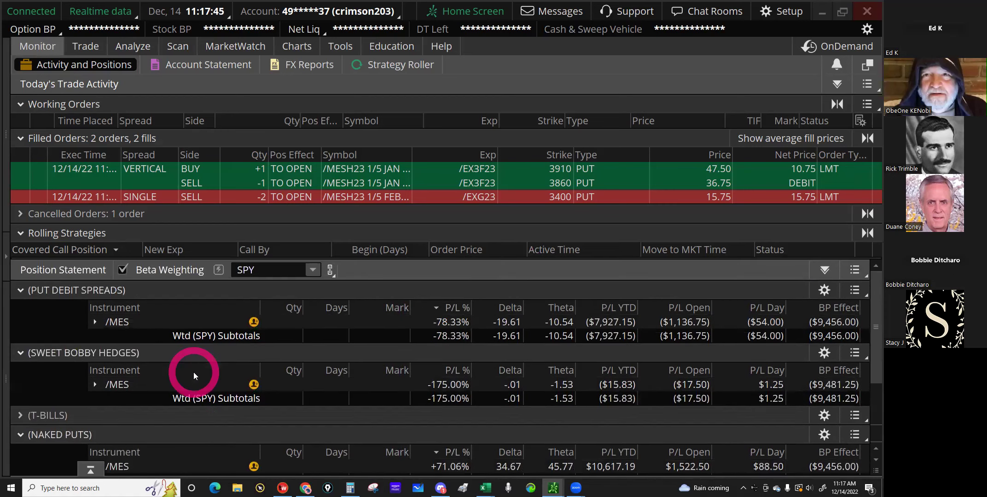
pyautogui.scroll(-2, 113, 357)
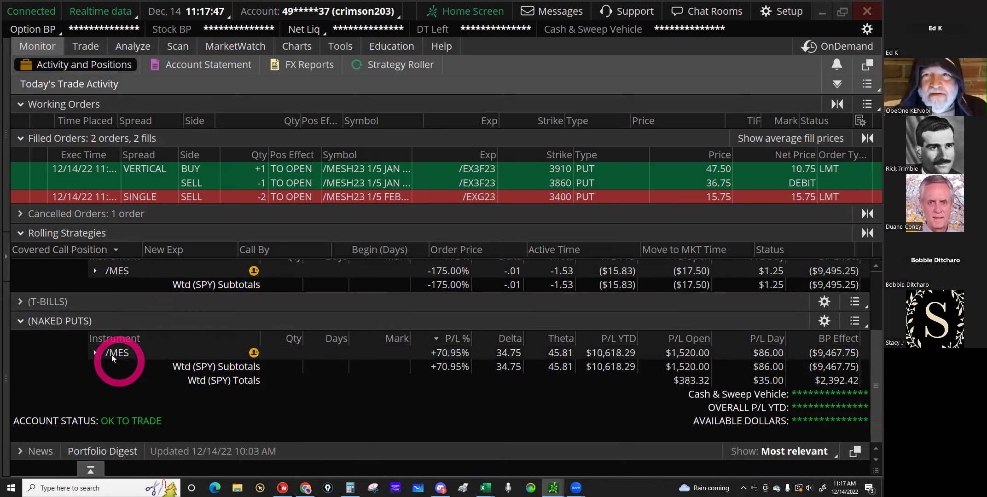
pyautogui.click(110, 354)
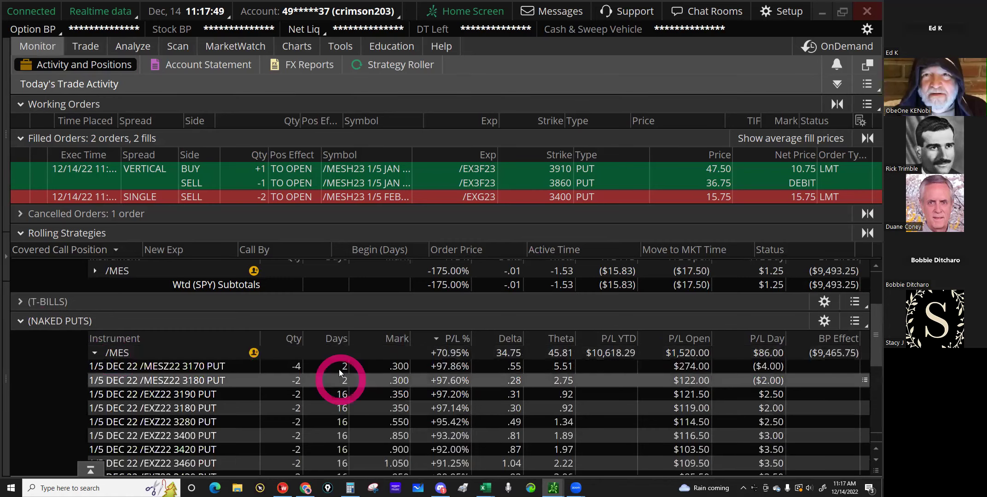
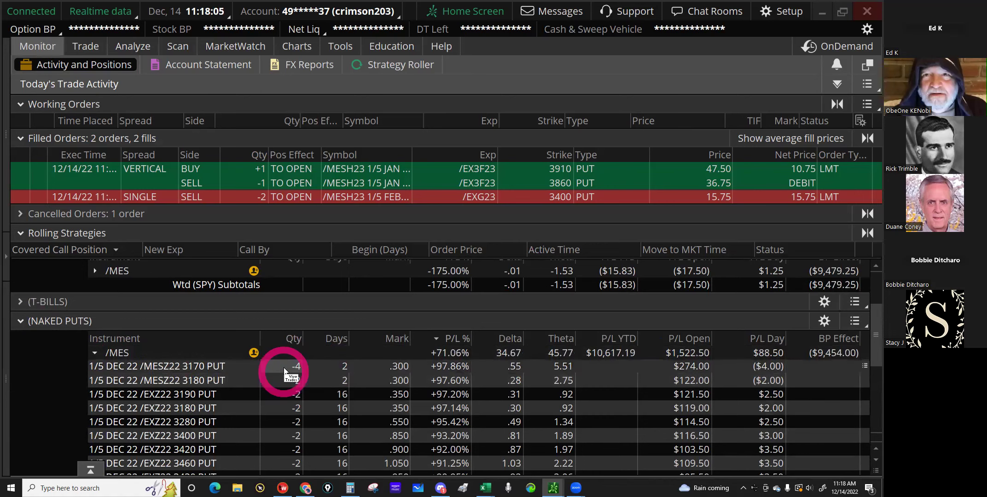
pyautogui.click(95, 354)
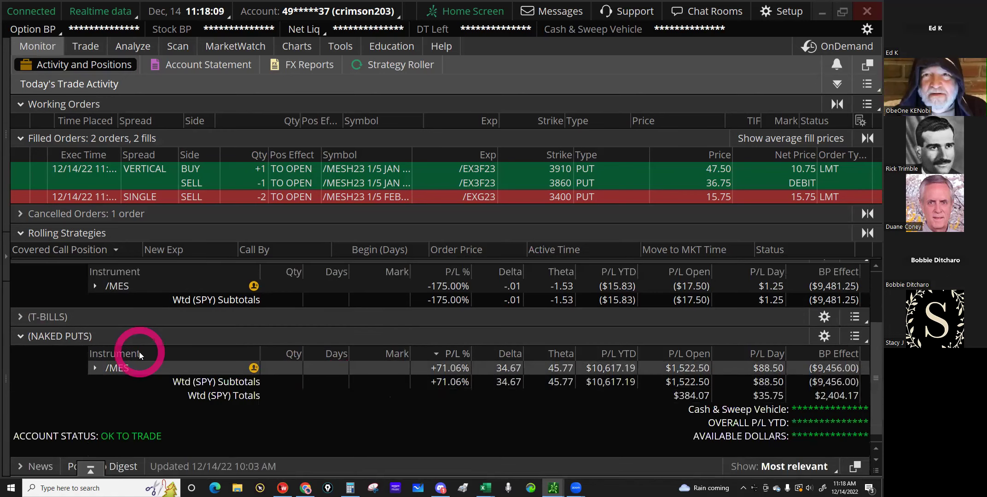
pyautogui.scroll(3, 139, 352)
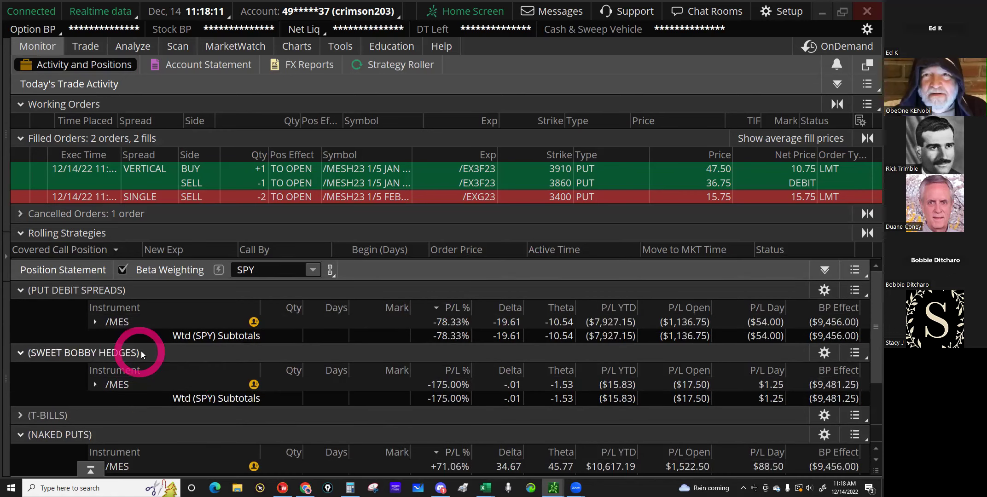
pyautogui.click(141, 351)
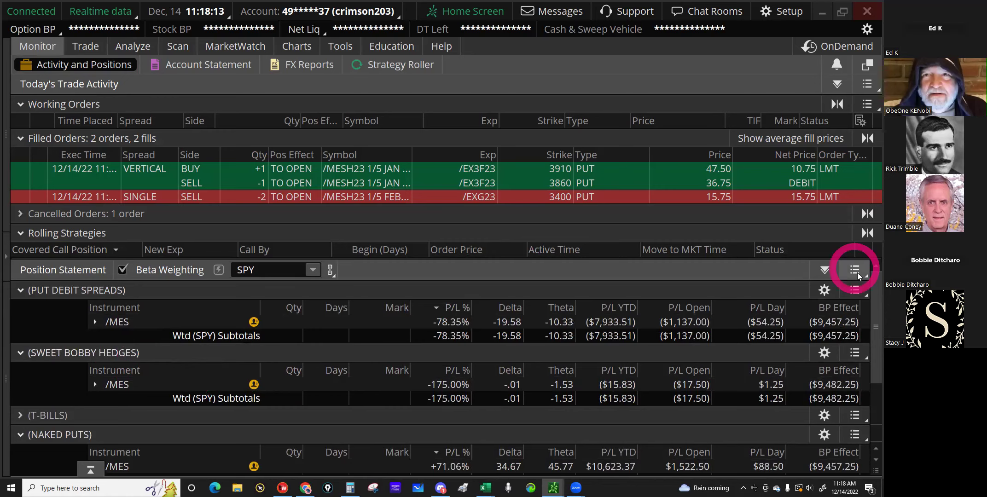
# Step: Switch to the Sweet Bobby Spreadsheet 12.03.2022 workbook in Excel and view the totals and performance on the Realized Returns sheet
pyautogui.click(529, 401)
pyautogui.click(486, 488)
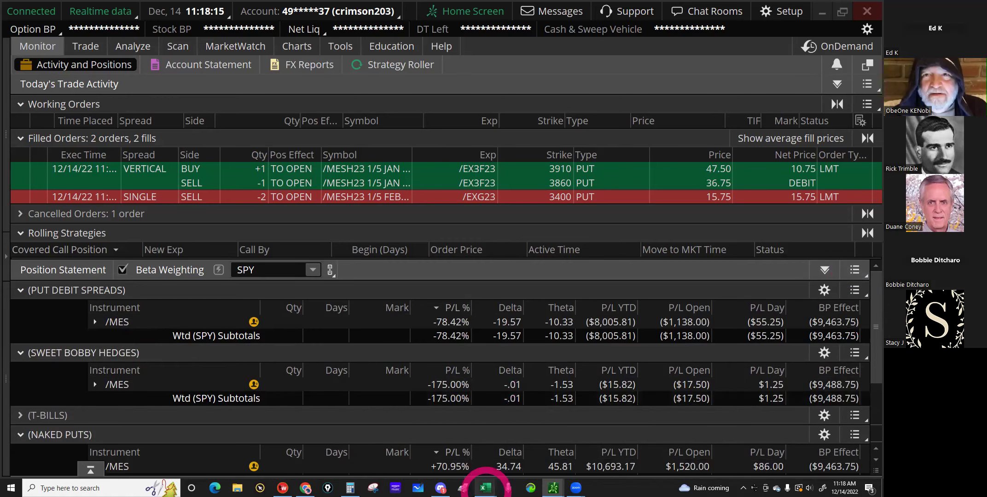
pyautogui.click(379, 455)
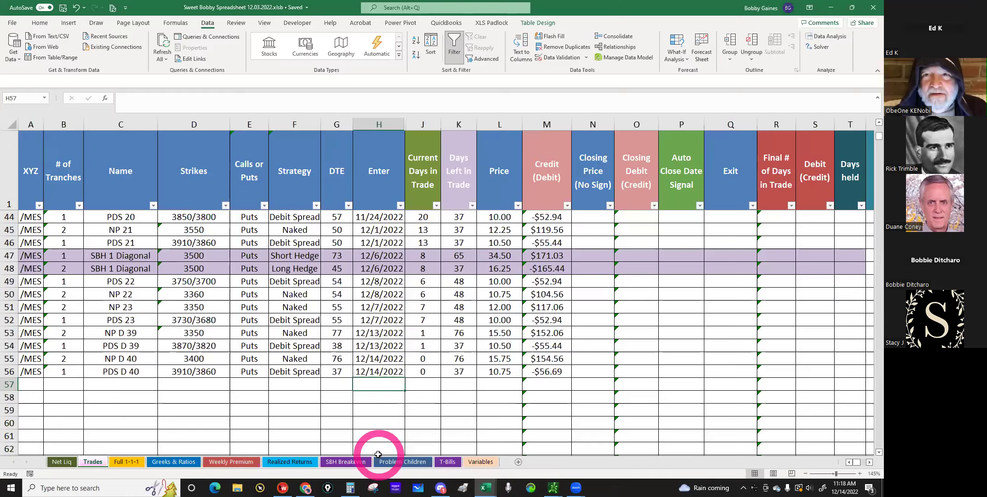
pyautogui.click(294, 462)
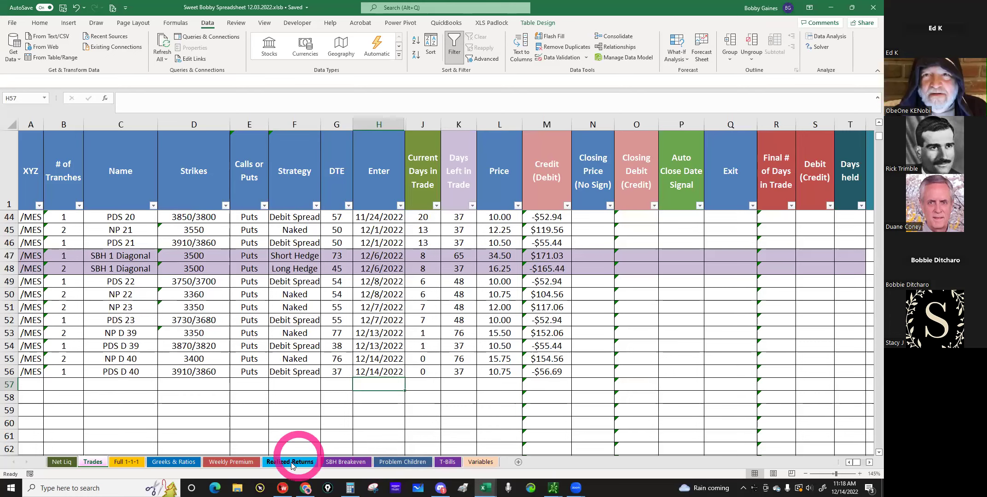
pyautogui.click(353, 462)
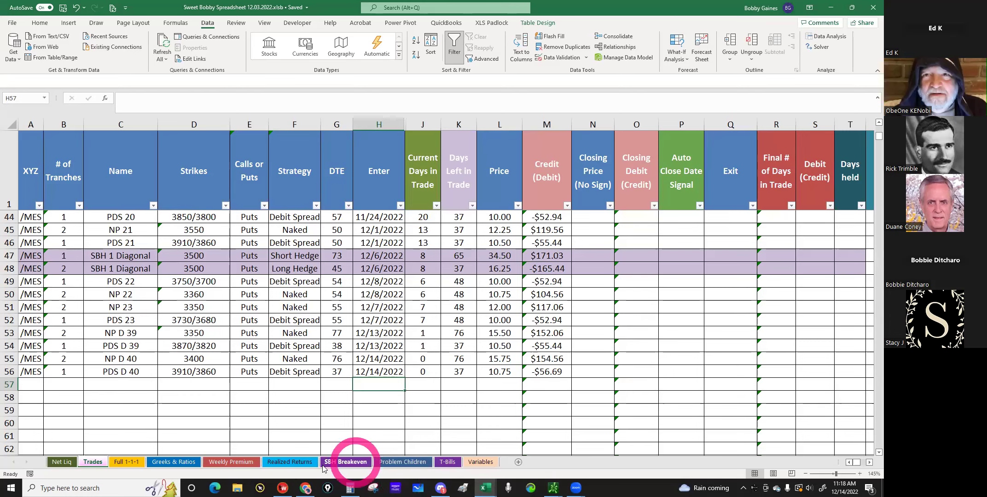
pyautogui.click(293, 463)
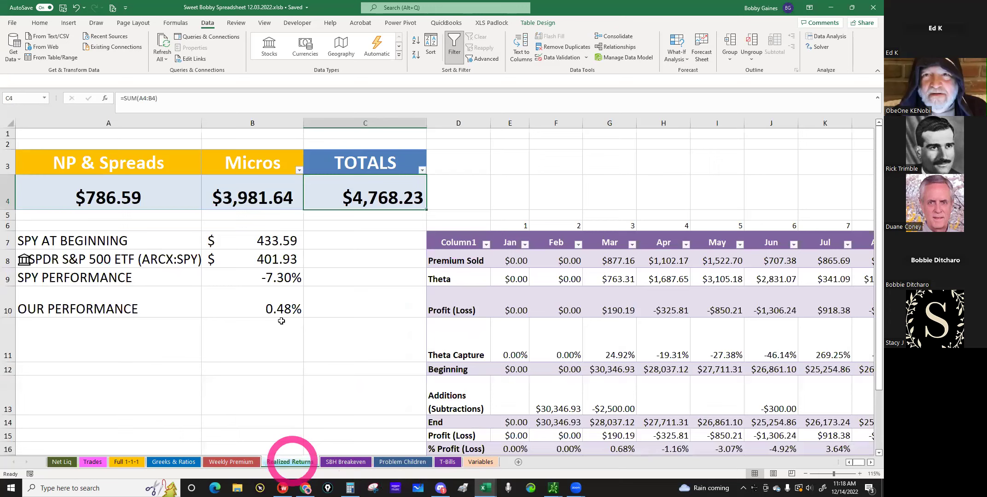
pyautogui.click(281, 321)
pyautogui.click(138, 193)
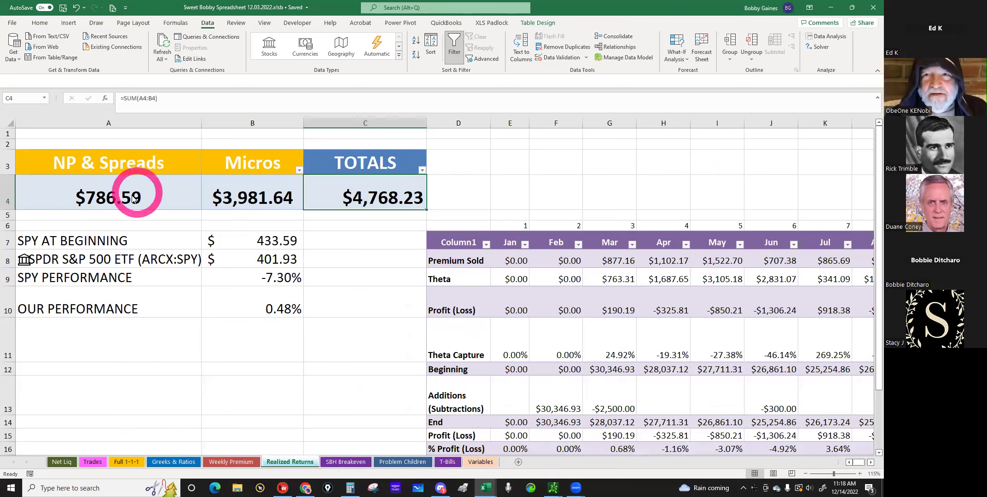
# Step: Refresh all data connections and compare the SPY performance with our performance on the Realized Returns sheet
pyautogui.click(165, 48)
pyautogui.click(270, 317)
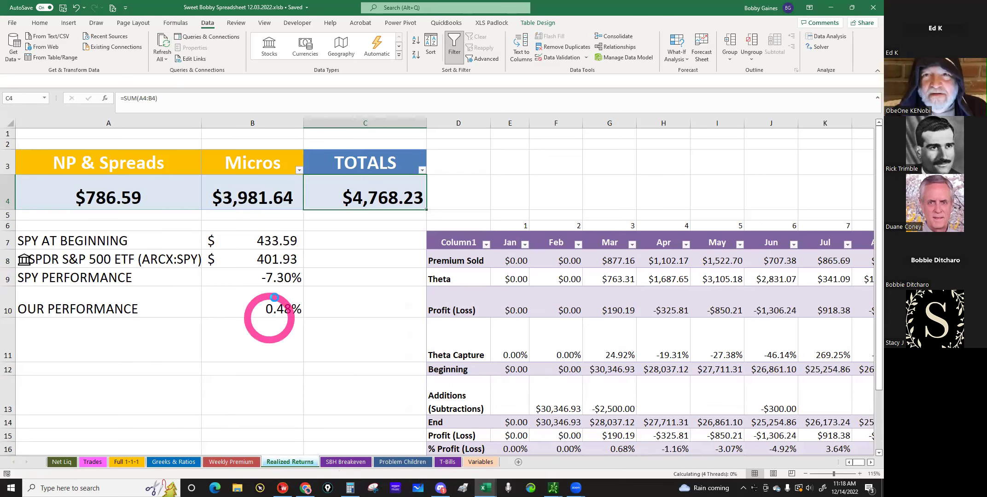
pyautogui.click(274, 290)
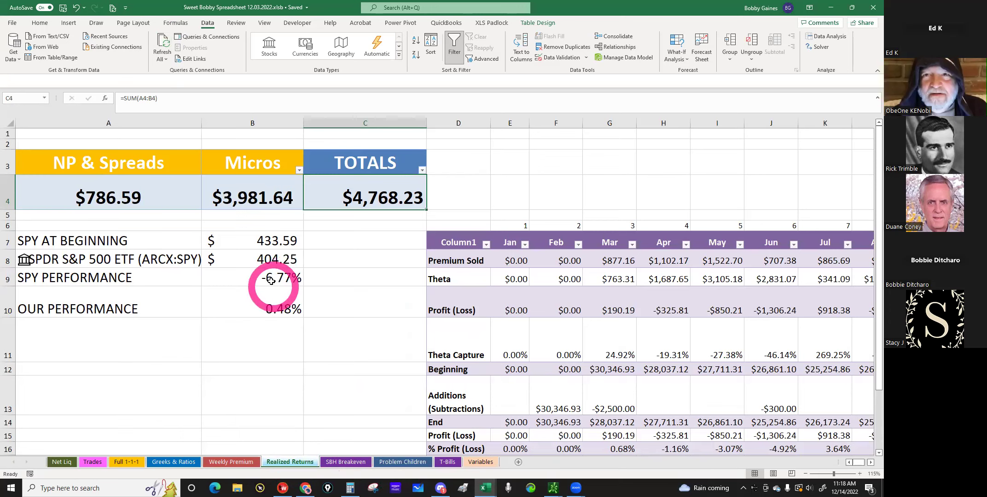
pyautogui.click(273, 309)
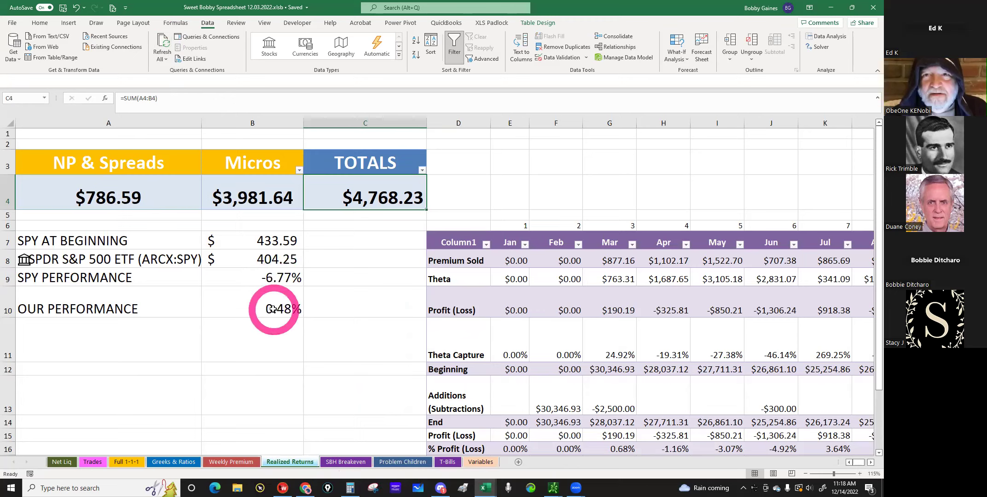
pyautogui.click(363, 191)
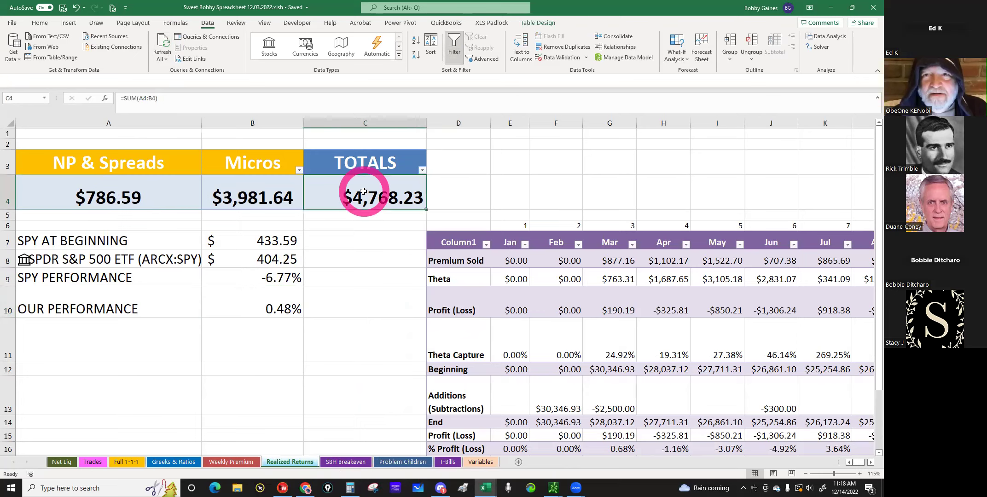
pyautogui.click(268, 309)
# Step: Examine December's profit, theta capture and beginning balance in the monthly returns table
pyautogui.click(848, 466)
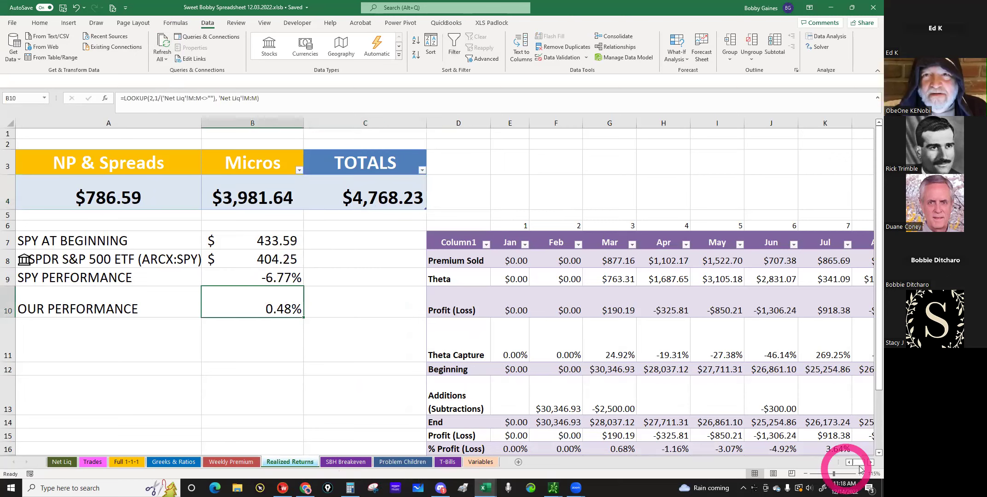
pyautogui.click(870, 464)
pyautogui.hscroll(3, 870, 463)
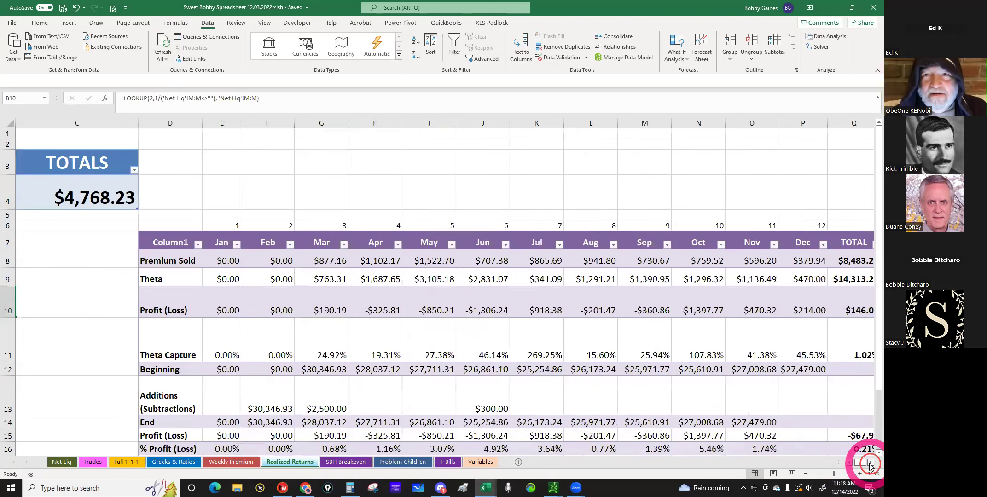
pyautogui.scroll(-1, 757, 339)
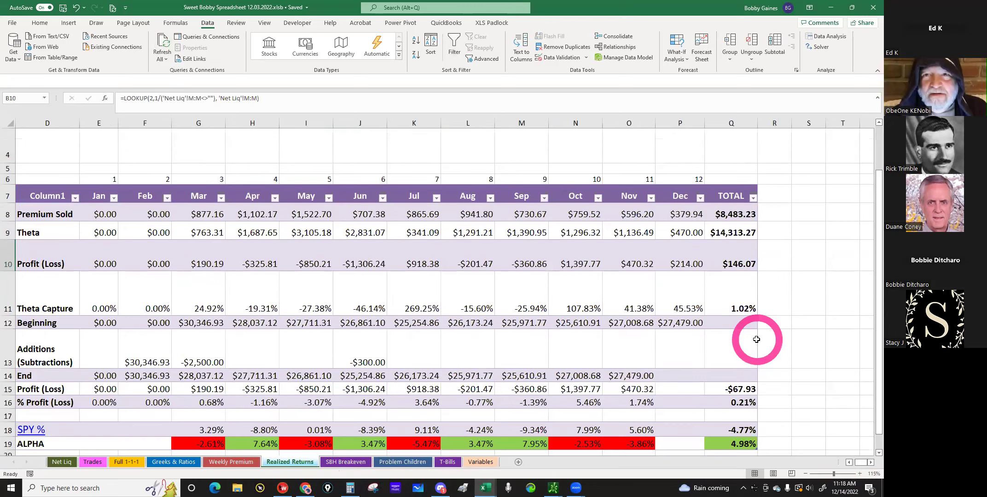
pyautogui.scroll(-1, 757, 339)
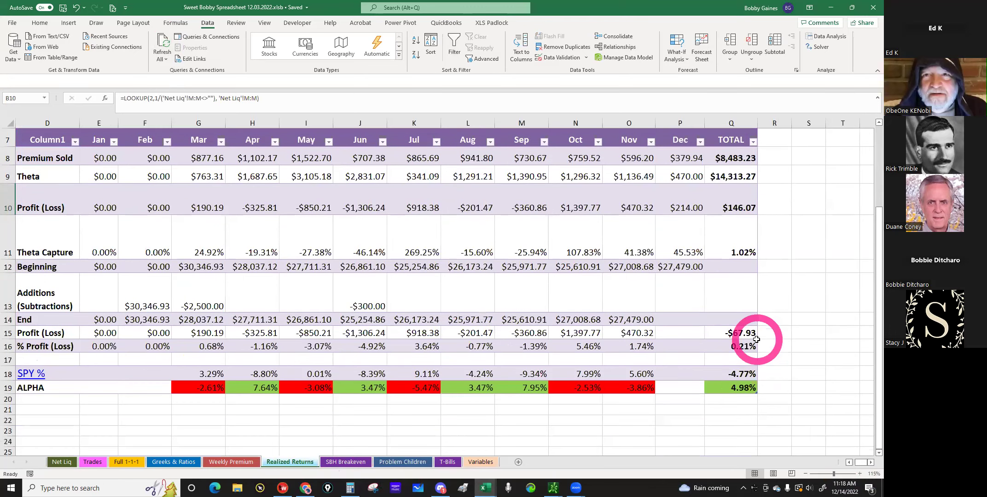
pyautogui.click(684, 203)
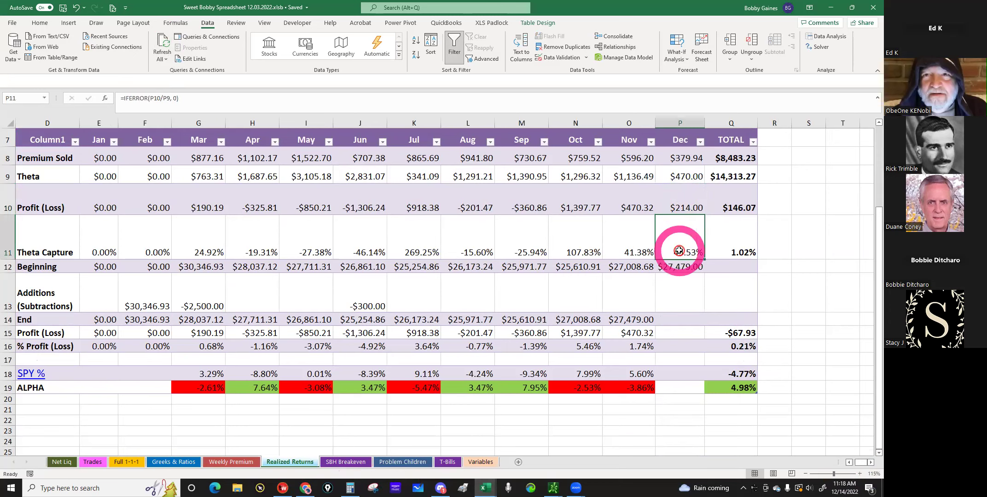
pyautogui.click(667, 242)
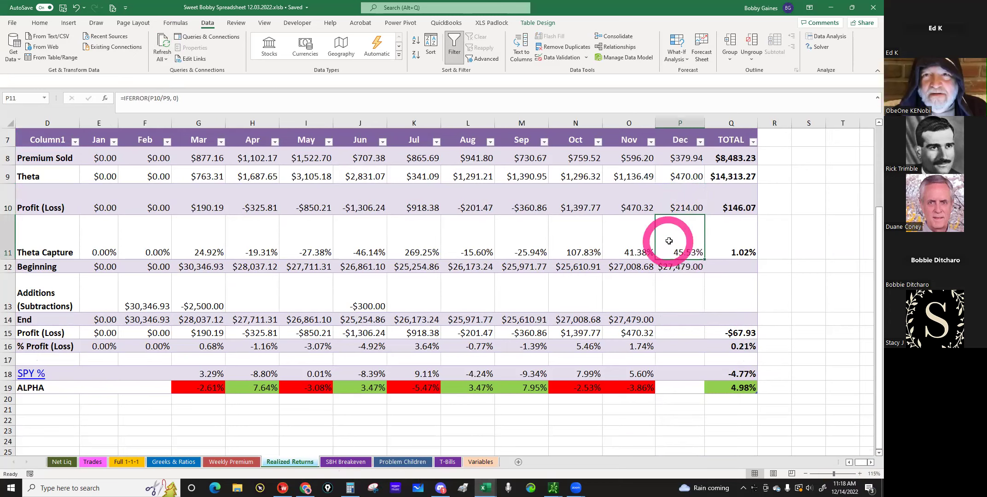
pyautogui.click(667, 268)
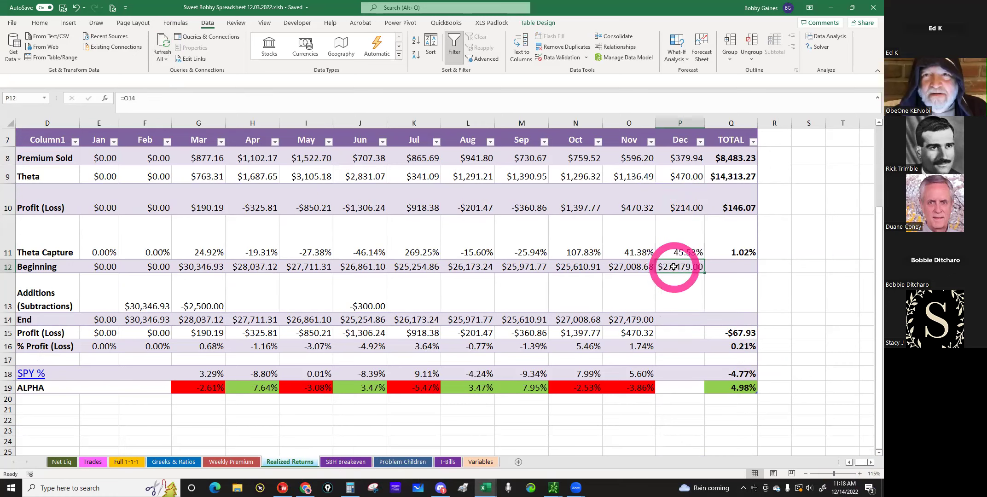
# Step: Check the latest December entries on the Net Liq sheet and return to December's profit on the Realized Returns sheet
pyautogui.click(61, 463)
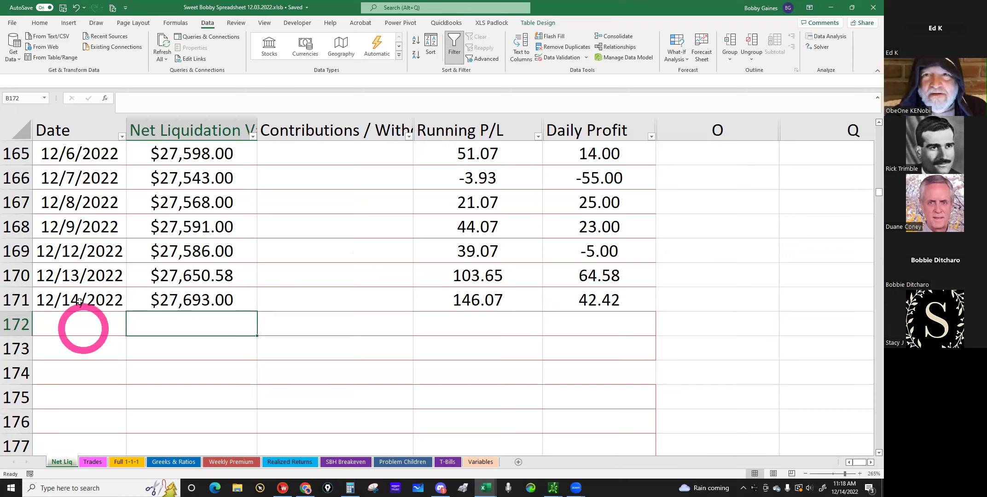
pyautogui.click(94, 464)
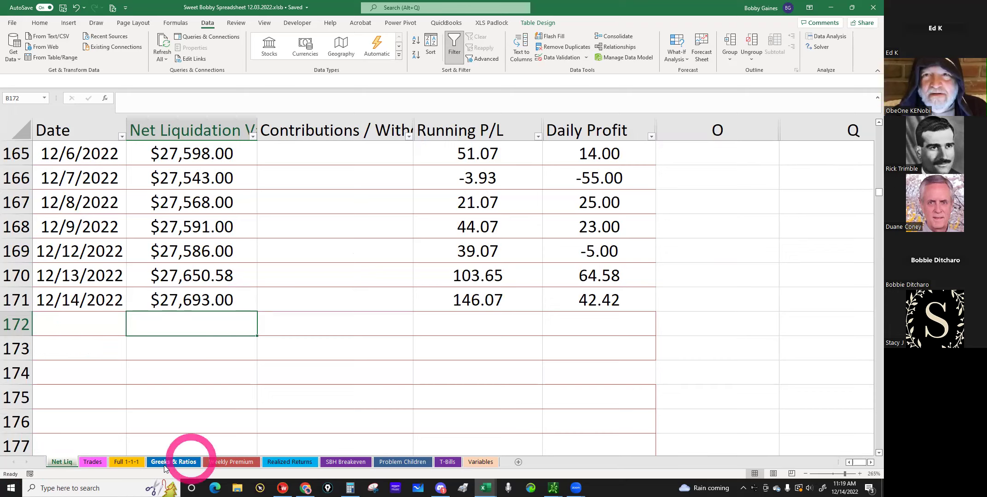
pyautogui.click(289, 463)
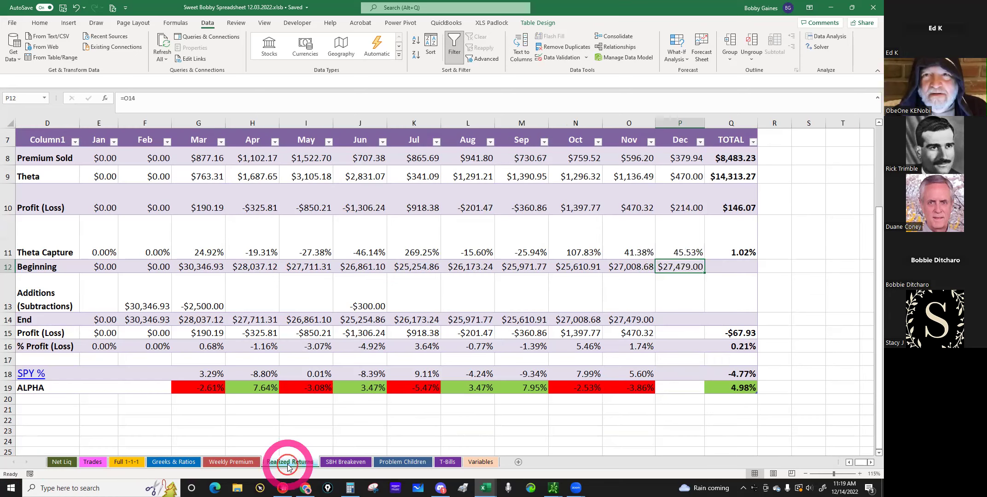
pyautogui.click(670, 266)
pyautogui.click(684, 205)
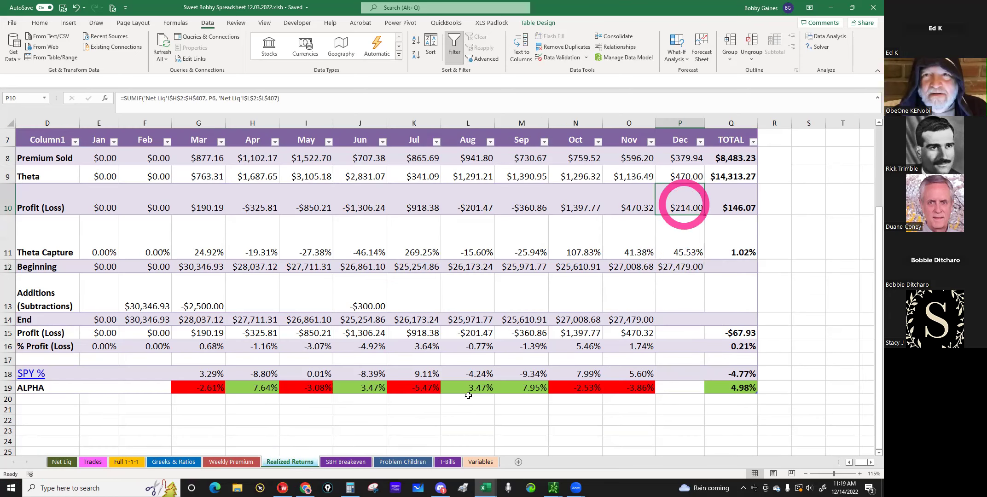
# Step: Switch to Calculator and divide 418 by December's beginning balance of 27479
pyautogui.click(384, 487)
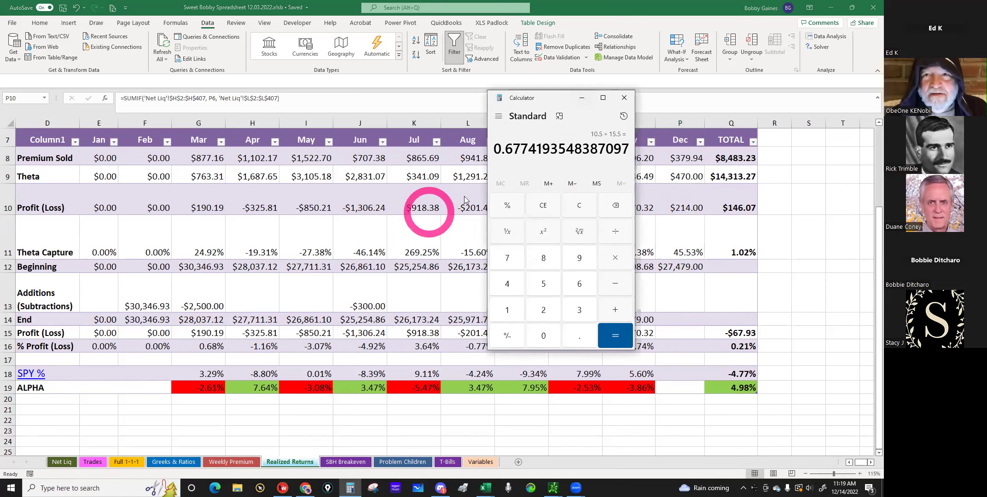
pyautogui.click(579, 205)
pyautogui.click(508, 285)
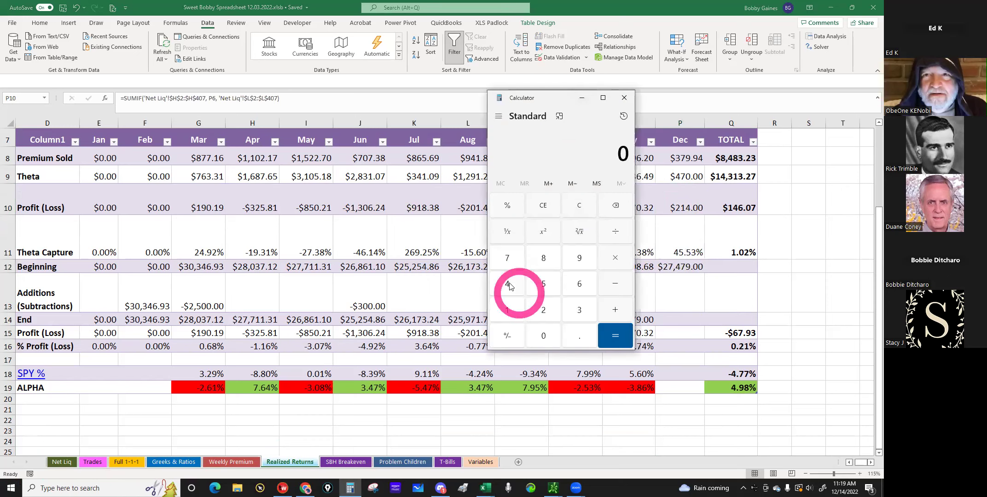
pyautogui.click(508, 310)
pyautogui.click(542, 262)
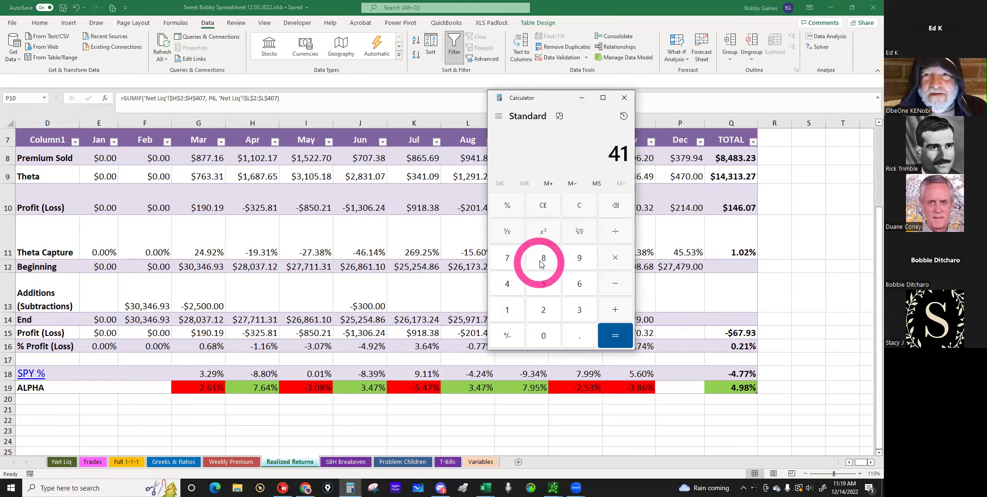
pyautogui.click(617, 232)
pyautogui.moveTo(573, 102); pyautogui.dragTo(476, 97)
pyautogui.click(453, 308)
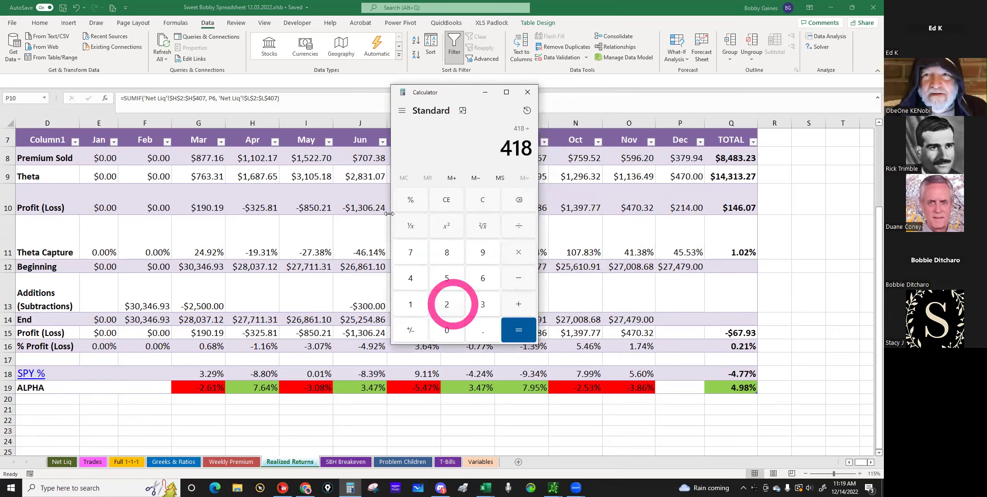
pyautogui.click(409, 252)
pyautogui.click(406, 280)
pyautogui.click(408, 257)
pyautogui.click(479, 254)
pyautogui.click(519, 333)
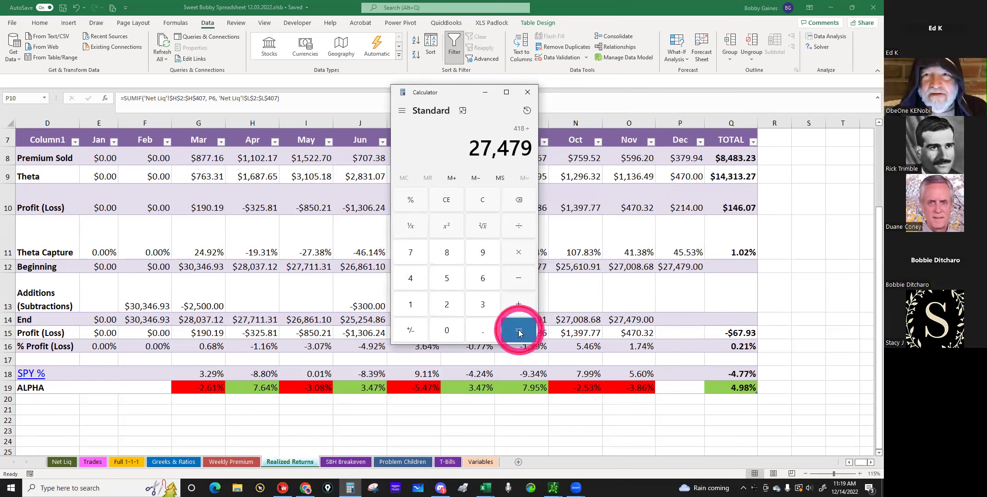
pyautogui.click(434, 137)
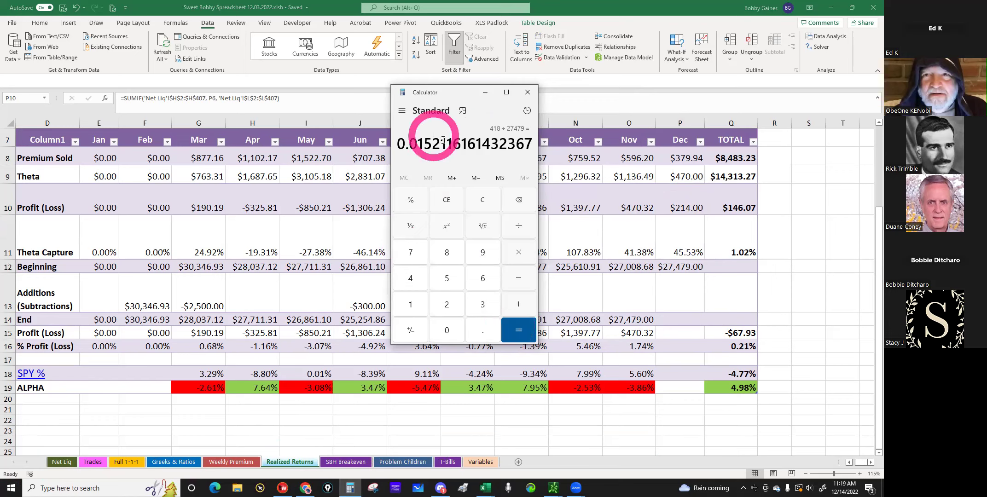
# Step: Multiply the quotient by 12 to annualize the return and minimize Calculator
pyautogui.click(522, 266)
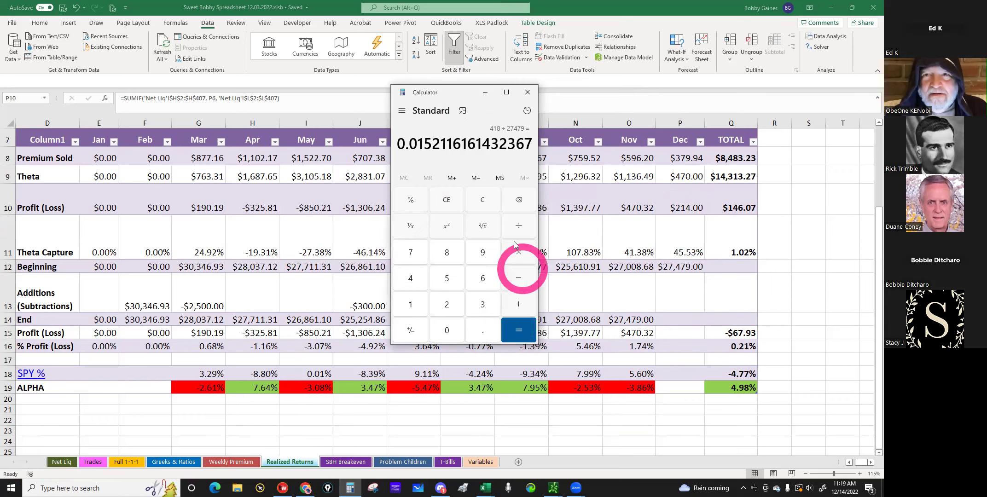
pyautogui.click(410, 304)
pyautogui.click(502, 327)
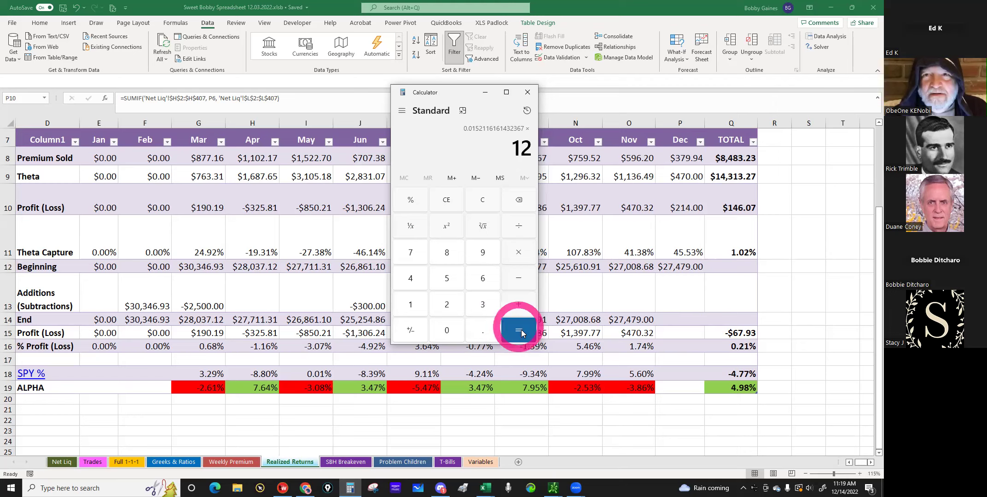
pyautogui.click(491, 198)
pyautogui.click(486, 94)
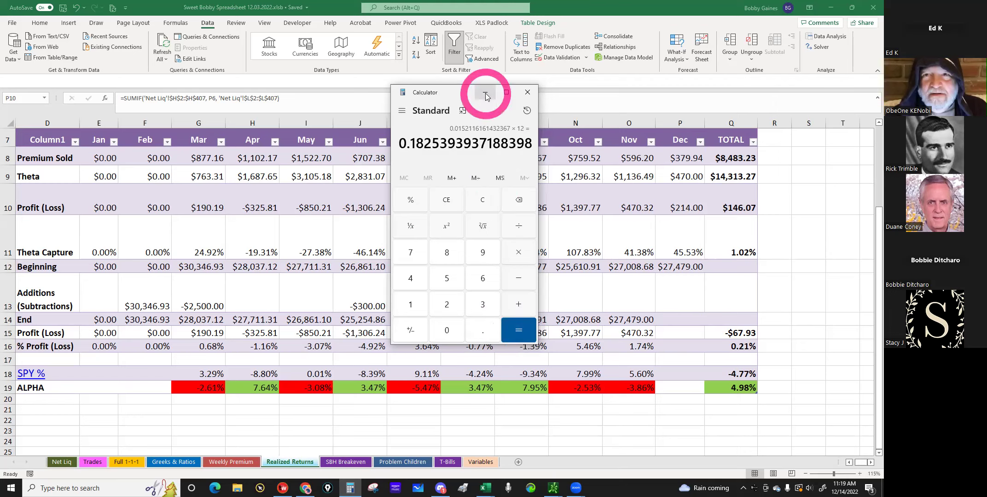
pyautogui.click(318, 219)
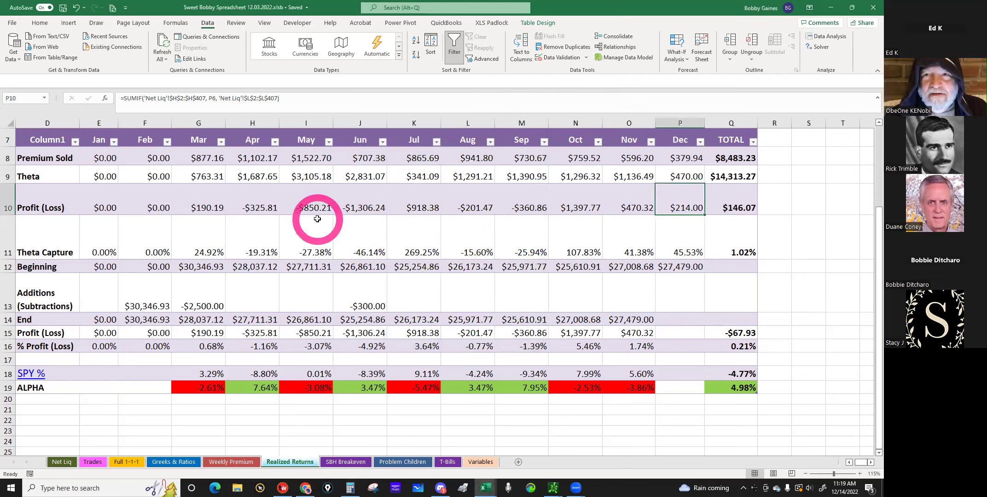
pyautogui.click(363, 228)
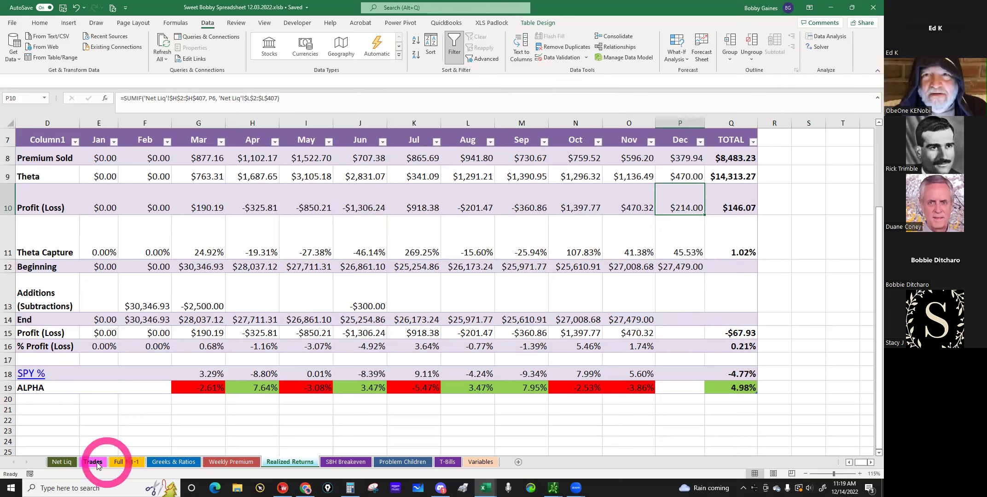
# Step: Switch to tastyworks, look over the account figures and filled /MESH3 orders in the maximized window, and dismiss it
pyautogui.moveTo(350, 487)
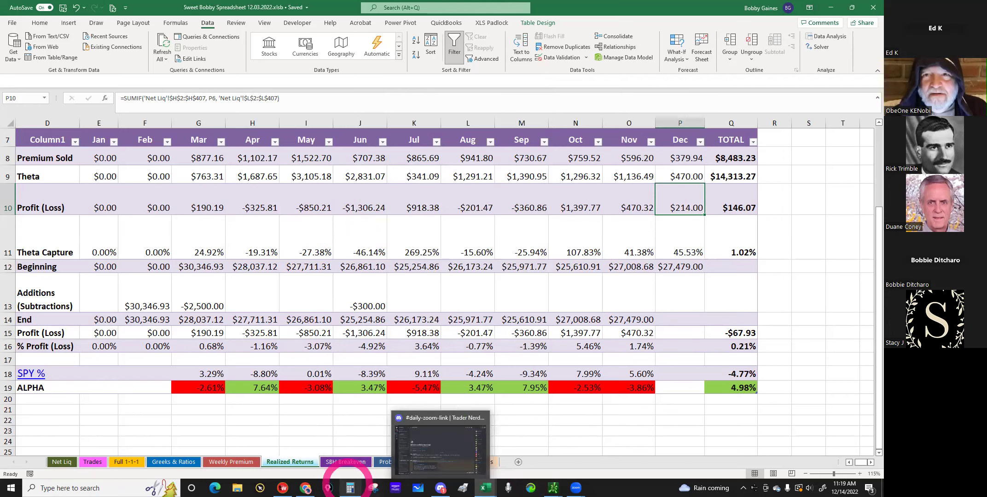
pyautogui.click(282, 488)
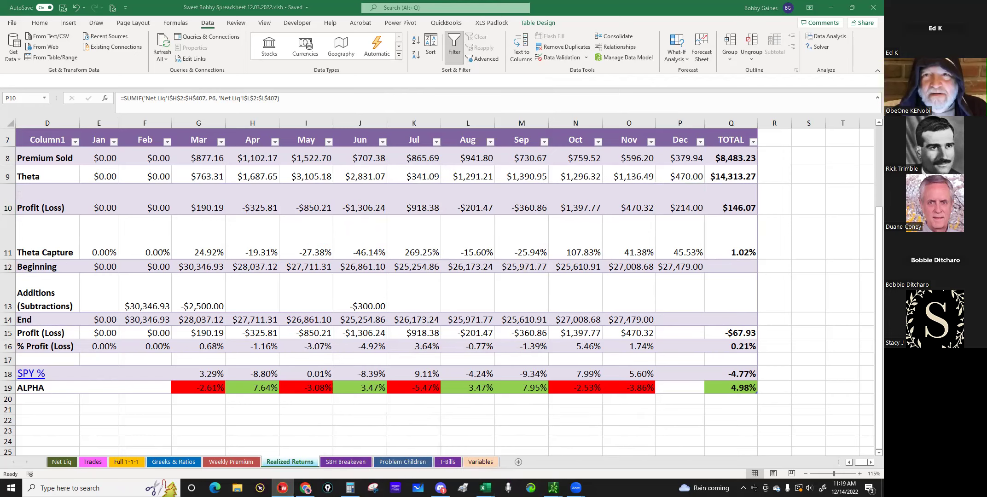
pyautogui.click(467, 18)
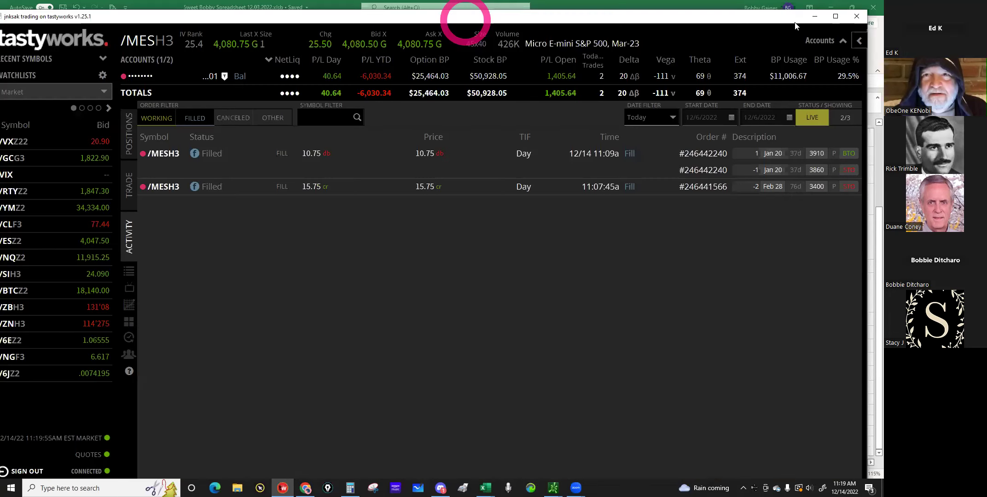
pyautogui.click(833, 23)
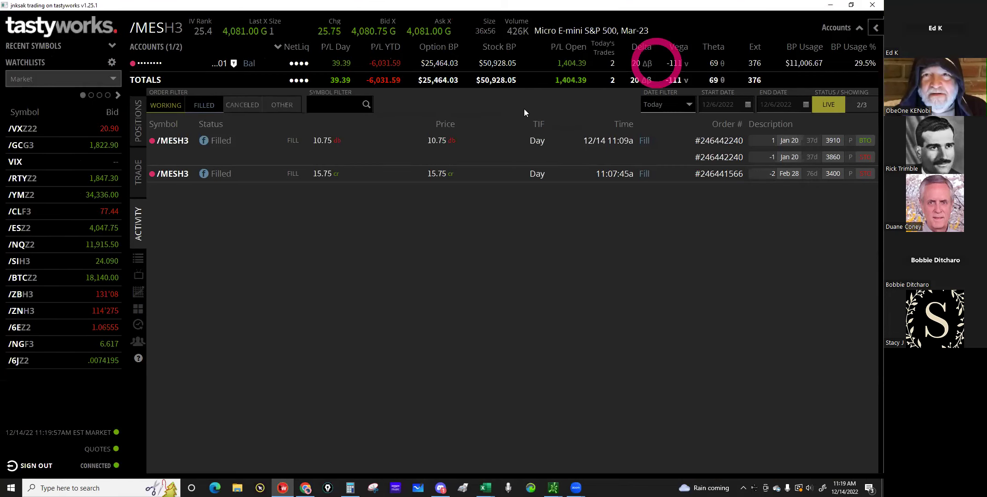
pyautogui.click(290, 73)
pyautogui.click(560, 2)
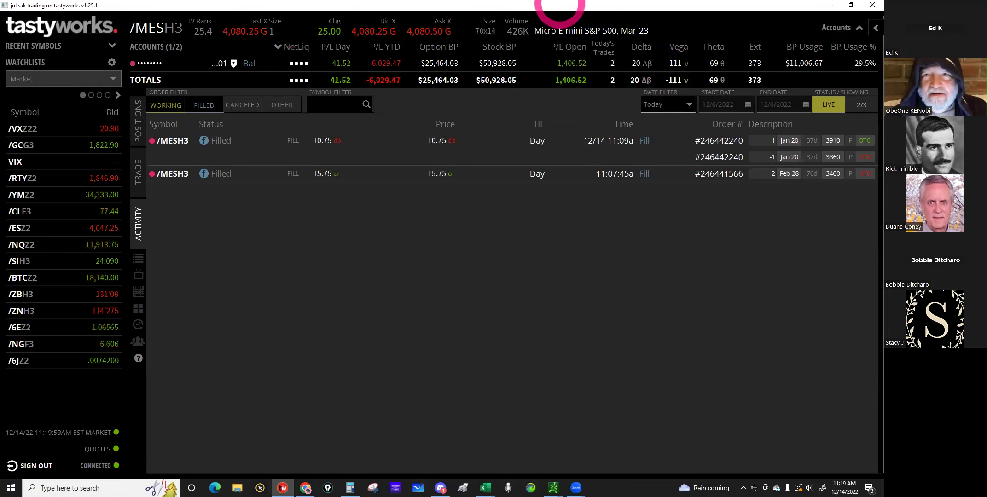
pyautogui.click(549, 5)
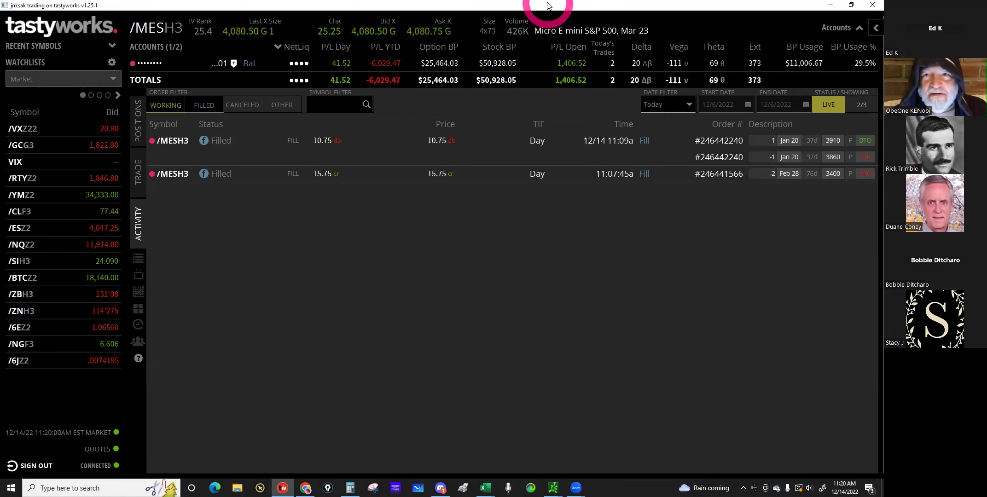
pyautogui.click(847, 339)
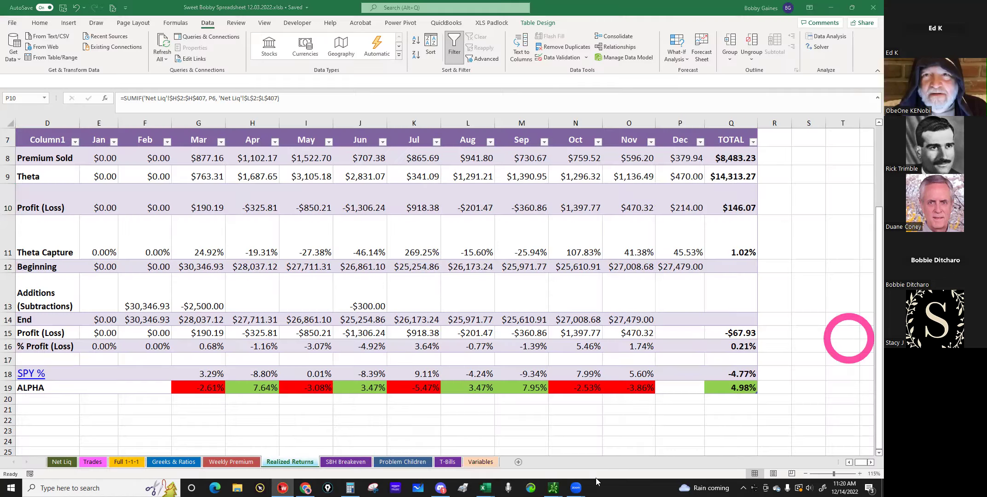
# Step: Switch to the Tastyworks Spreadsheet 12.03.2022 workbook
pyautogui.click(486, 489)
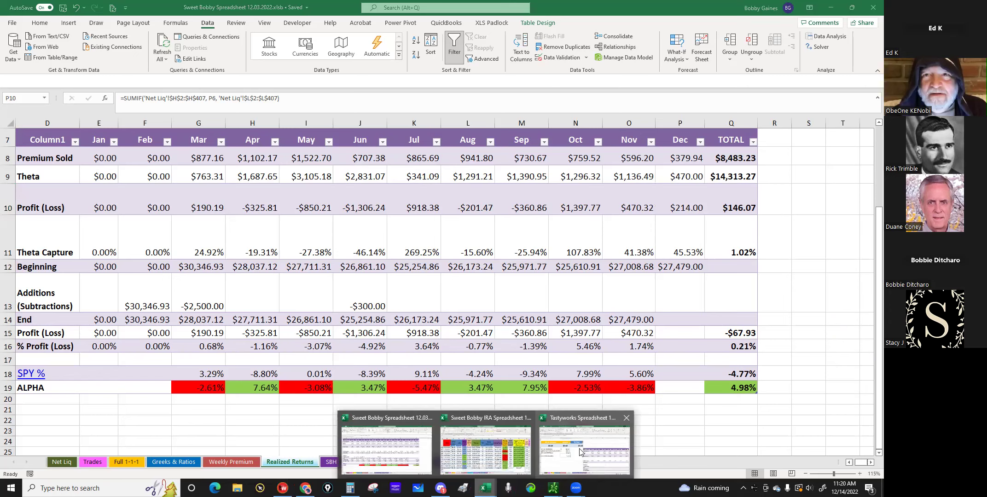
pyautogui.click(492, 441)
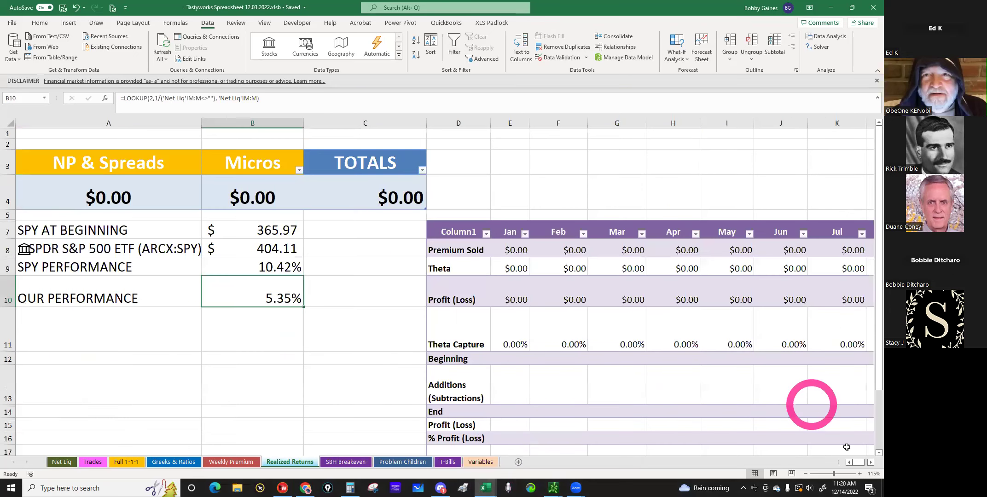
# Step: Select December's Profit (Loss) cell in the monthly table of the Realized Returns sheet
pyautogui.click(869, 465)
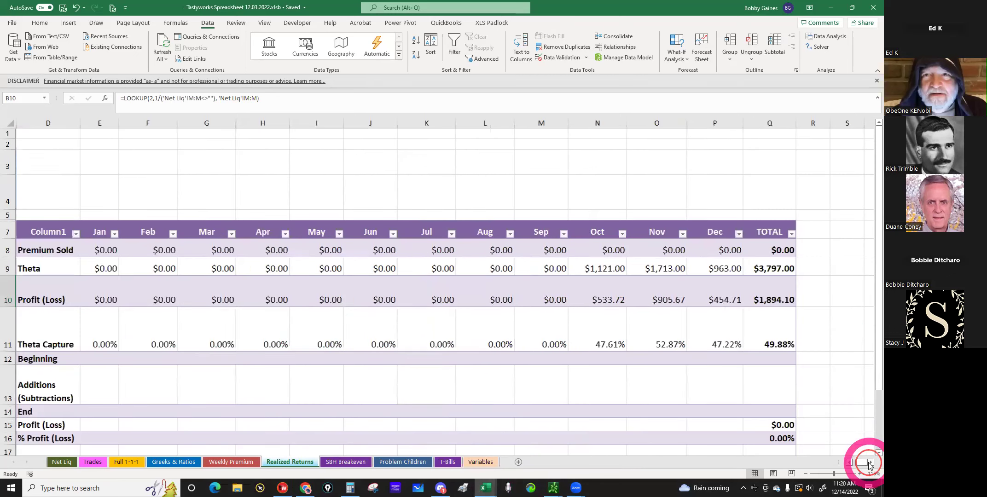
pyautogui.click(755, 328)
pyautogui.click(728, 297)
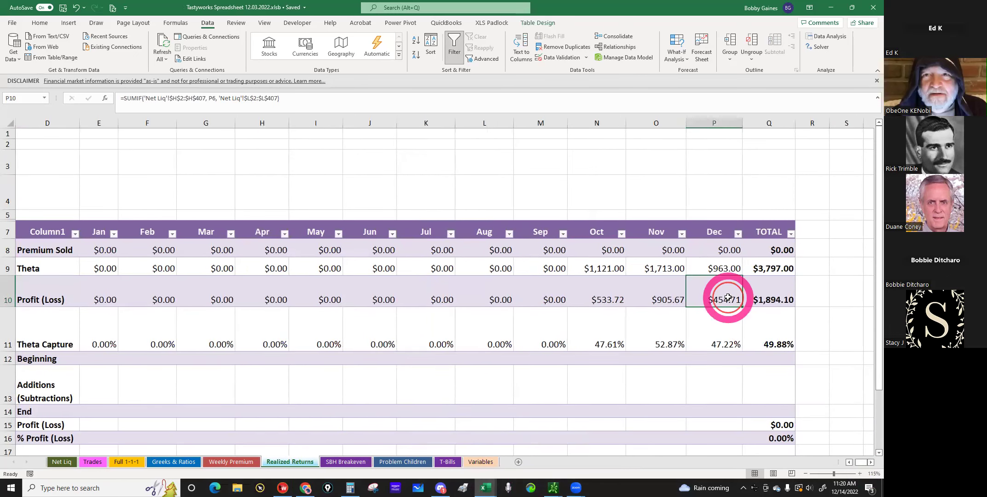
pyautogui.click(369, 440)
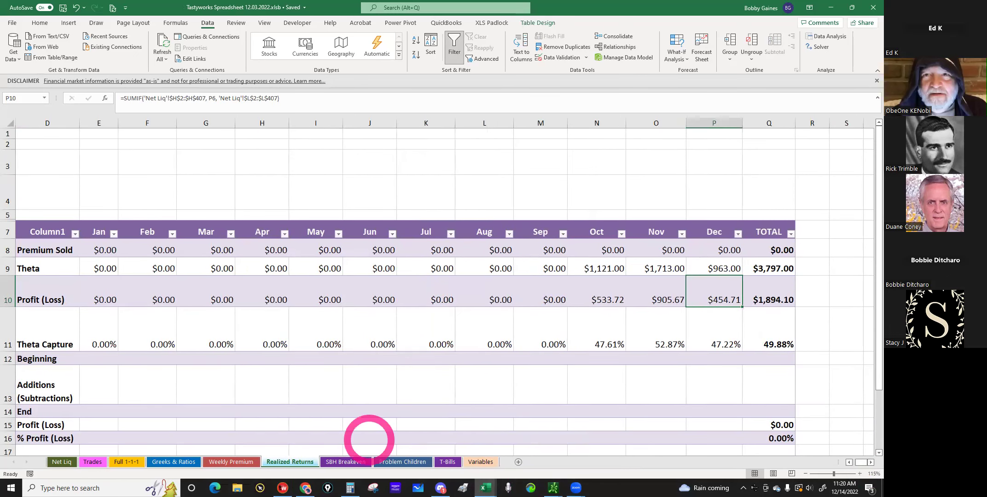
# Step: Switch to Calculator and multiply December's profit of 454.71 by 2 to project the full month
pyautogui.click(350, 488)
pyautogui.click(483, 202)
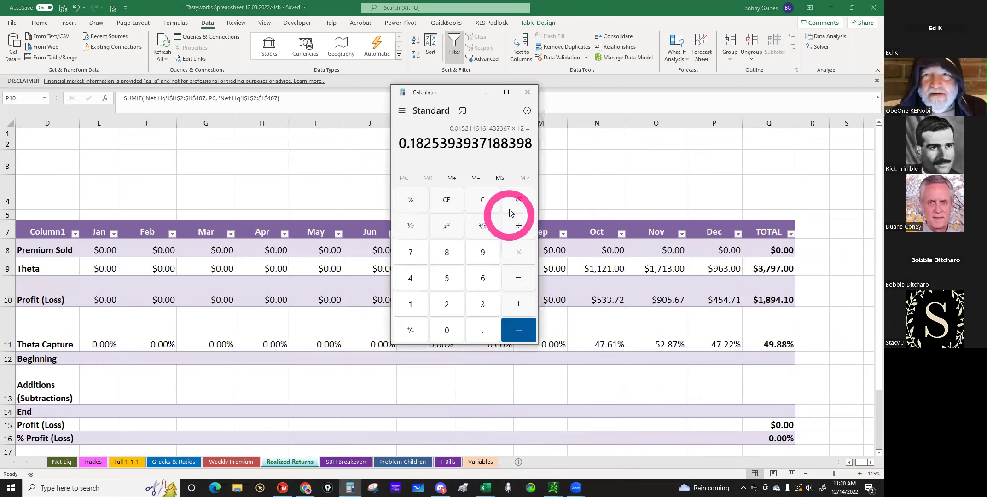
pyautogui.click(419, 278)
pyautogui.click(442, 276)
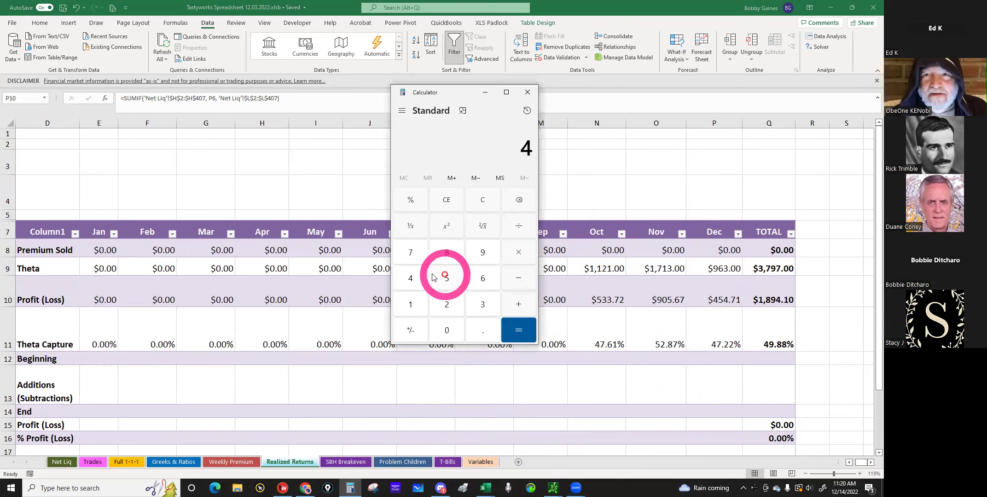
pyautogui.click(416, 277)
pyautogui.click(411, 252)
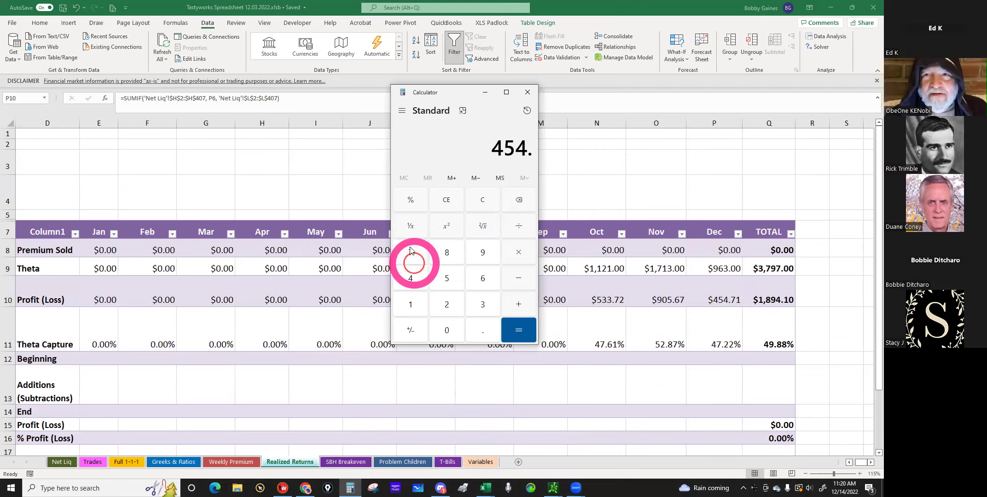
pyautogui.click(408, 310)
pyautogui.click(519, 253)
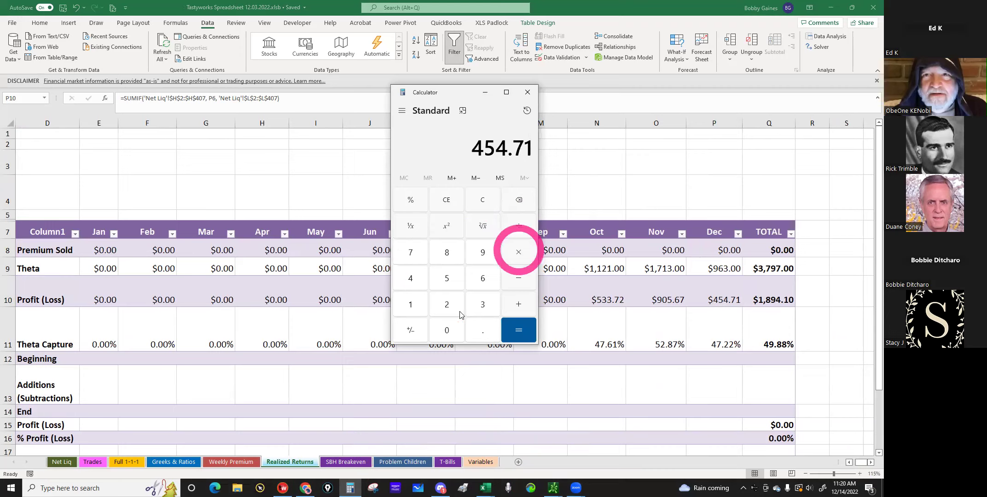
pyautogui.click(448, 308)
pyautogui.click(519, 331)
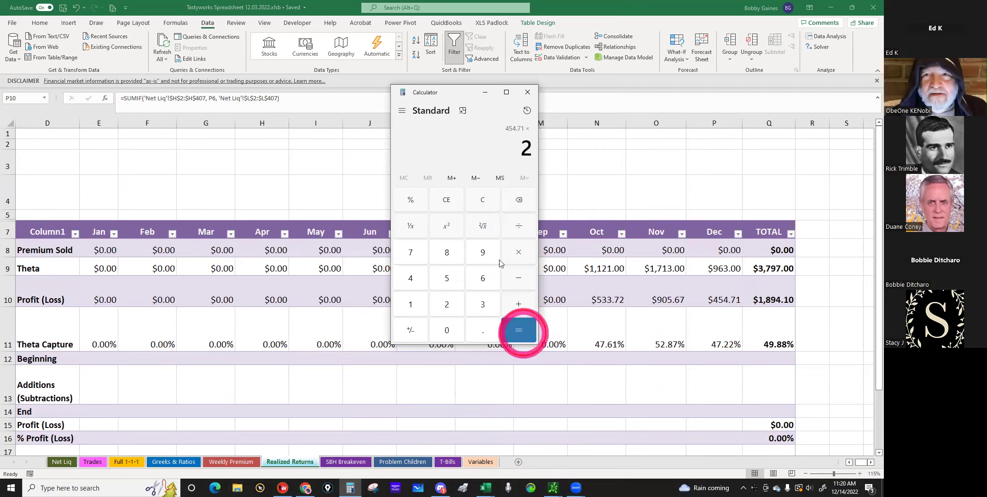
pyautogui.click(507, 215)
# Step: Check the Realized Returns rows for a December beginning balance and look up the 11/30/2022 net liquidation value on the Net Liq sheet
pyautogui.click(626, 286)
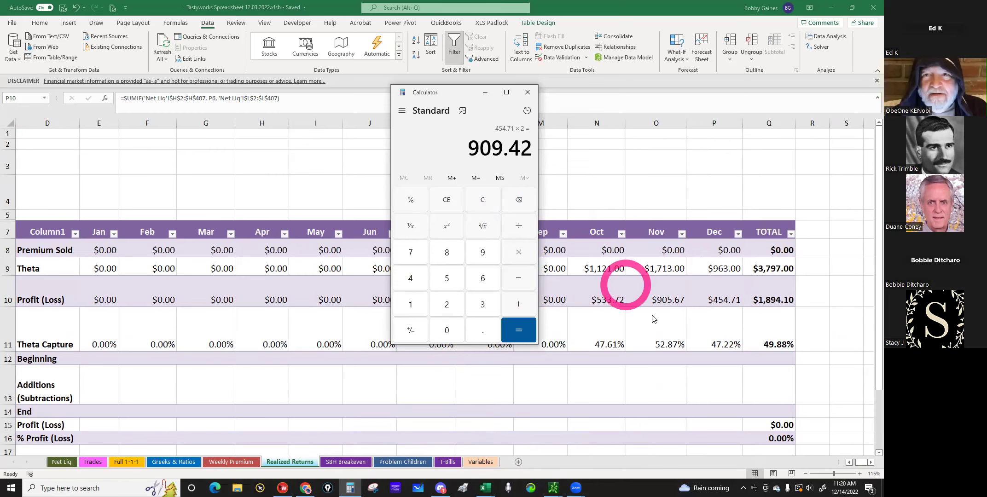
pyautogui.scroll(-2, 654, 319)
pyautogui.scroll(-1, 642, 292)
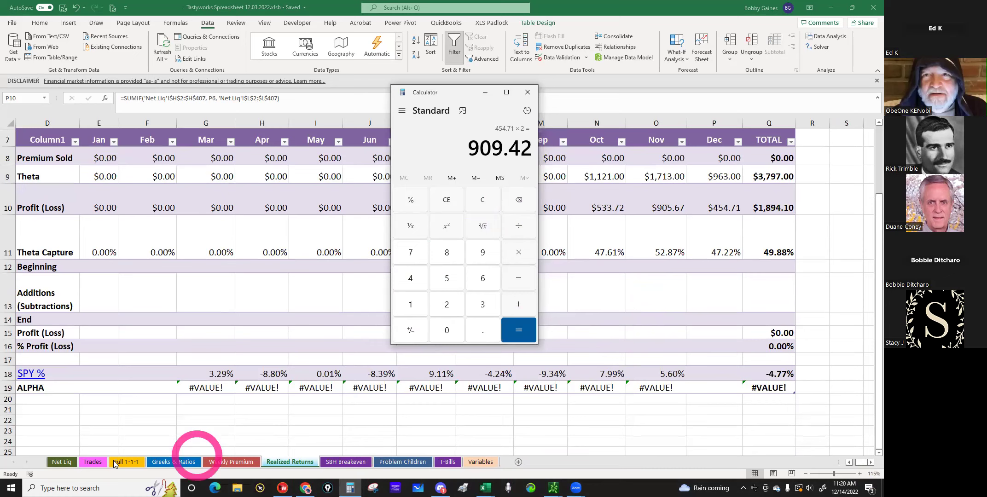
pyautogui.click(64, 463)
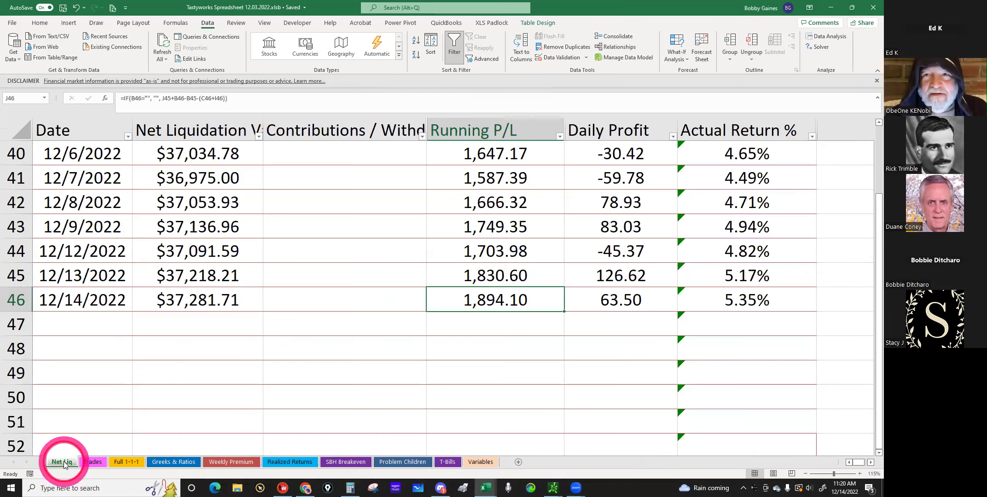
pyautogui.scroll(10, 172, 326)
pyautogui.scroll(2, 172, 326)
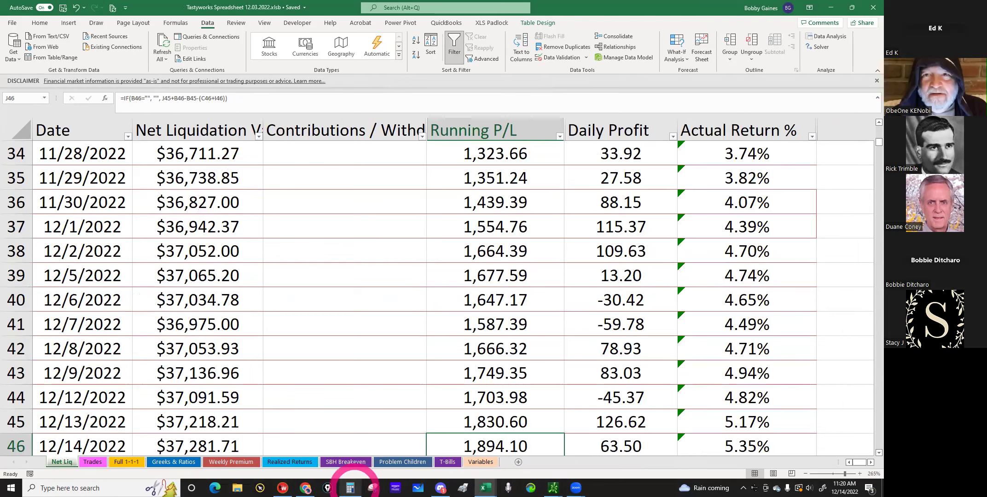
# Step: Divide the projected December profit of 909.42 by the month-end balance of 36827 in Calculator
pyautogui.click(350, 488)
pyautogui.click(521, 229)
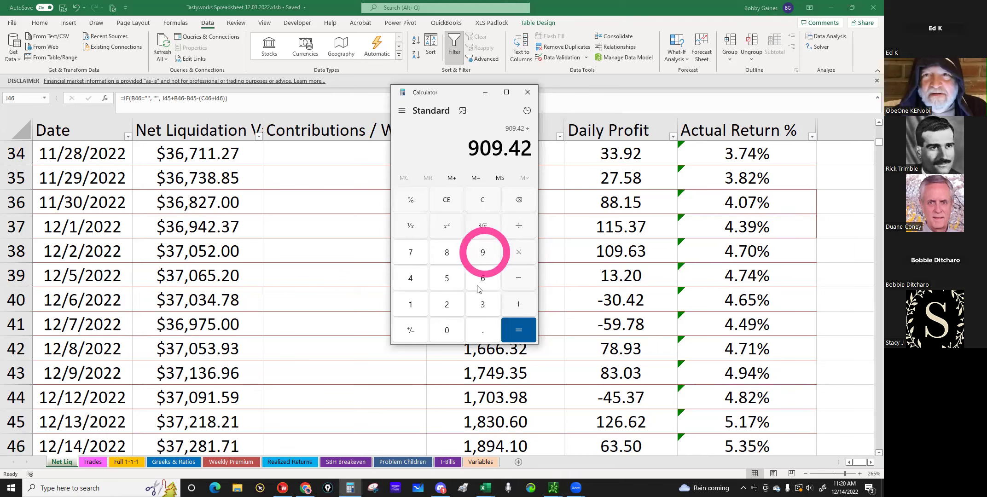
pyautogui.click(483, 305)
pyautogui.click(483, 278)
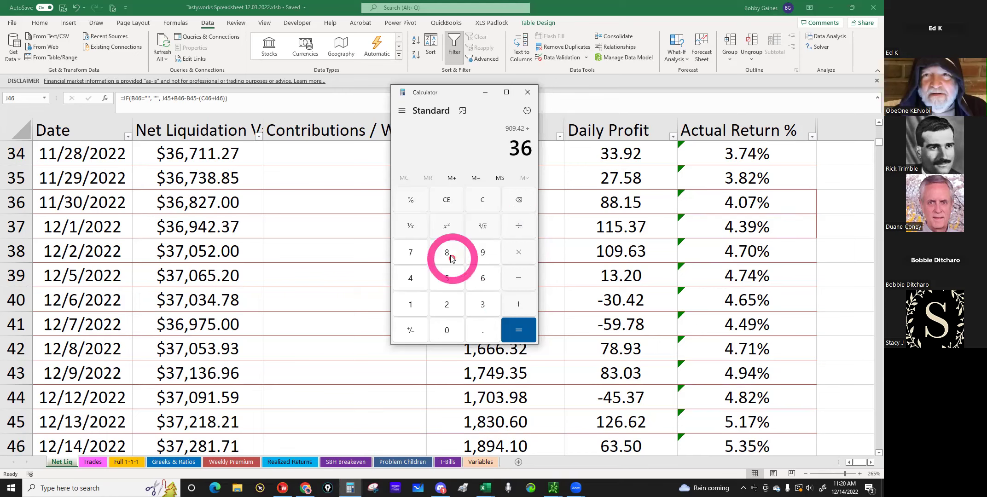
pyautogui.click(447, 253)
pyautogui.click(447, 305)
pyautogui.click(413, 257)
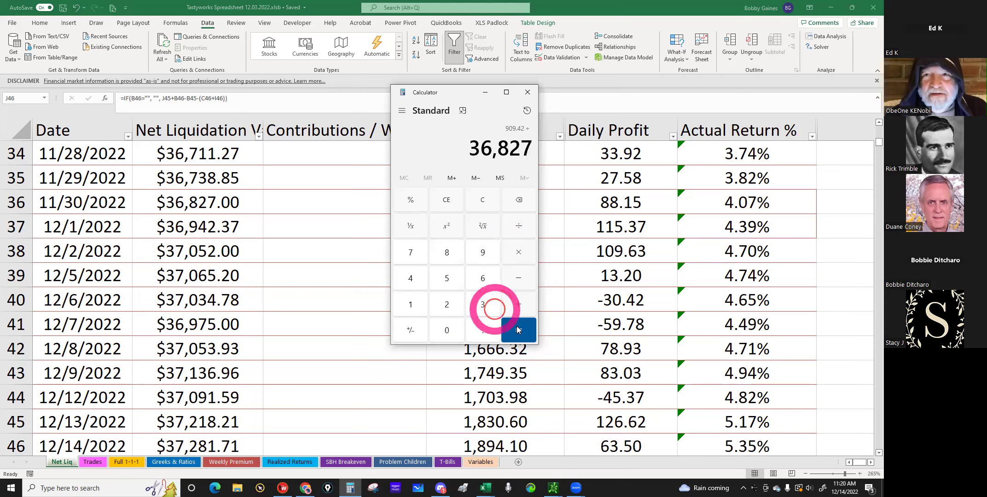
pyautogui.click(519, 330)
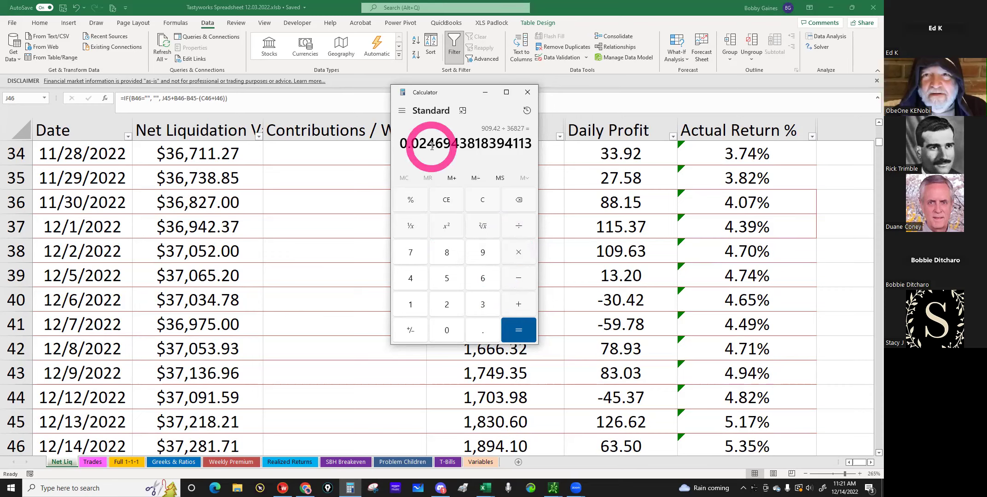
# Step: Minimize Calculator and the Tastyworks workbook, and compare SPY performance with our performance in Sweet Bobby Spreadsheet 12.03.2022
pyautogui.click(485, 94)
pyautogui.click(831, 11)
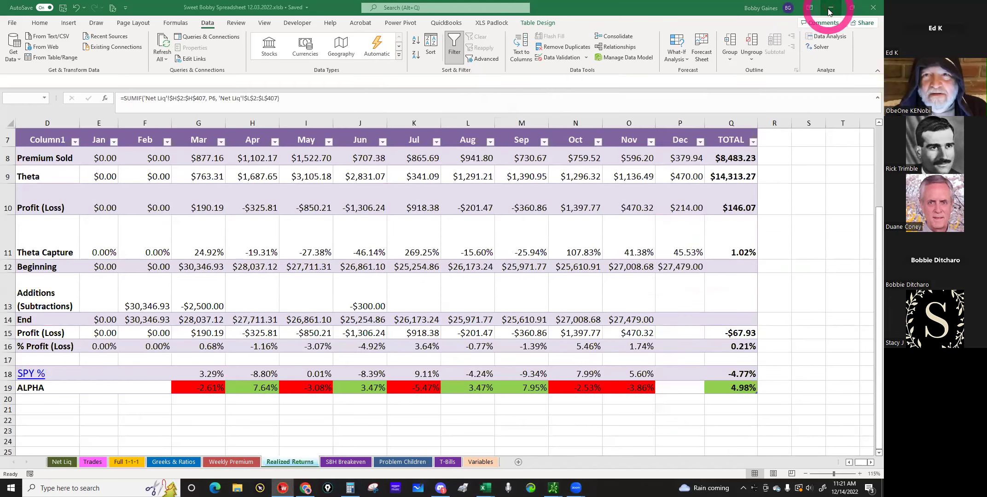
pyautogui.click(667, 316)
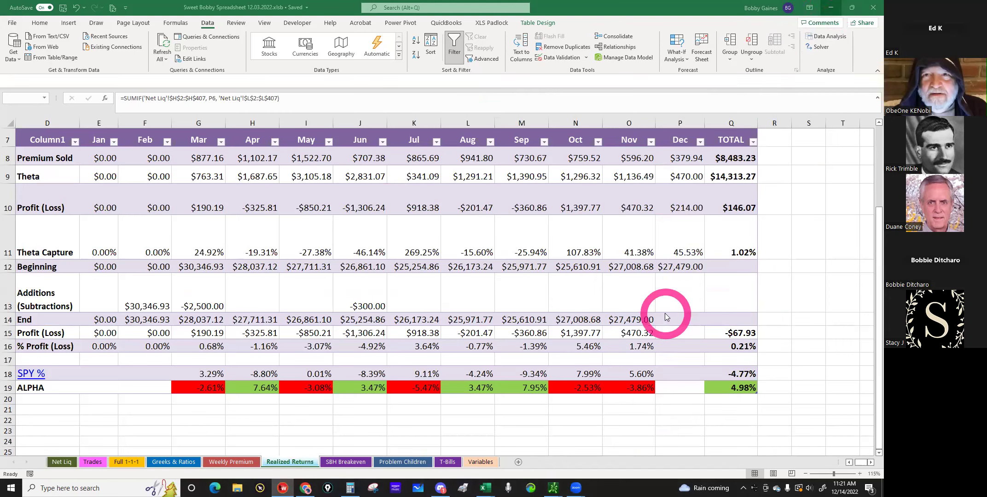
pyautogui.doubleClick(849, 463)
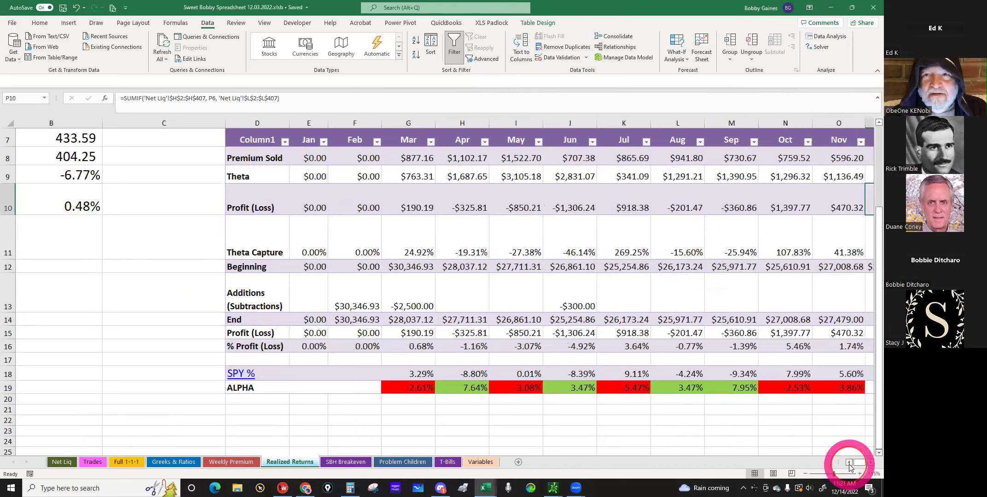
pyautogui.click(850, 463)
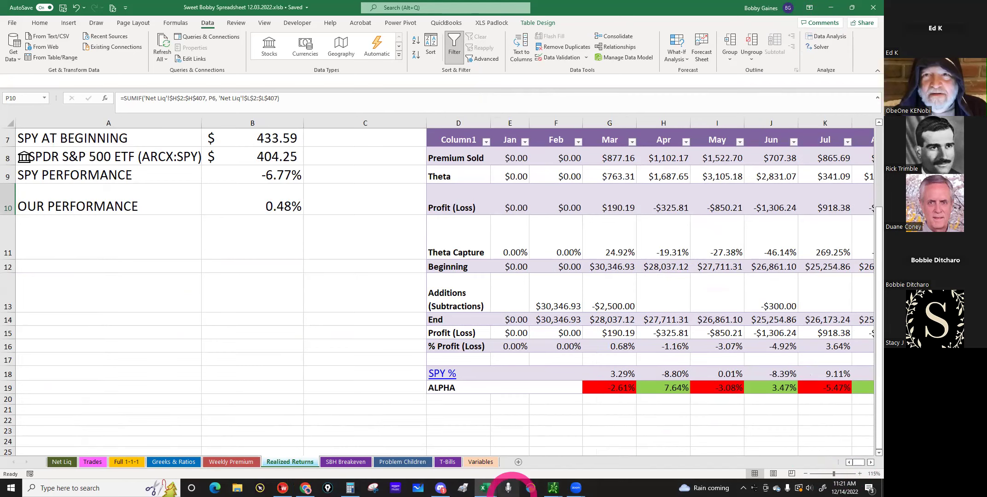
# Step: Switch to thinkorswim and display the activity and positions of the last main account in the account list
pyautogui.moveTo(440, 486)
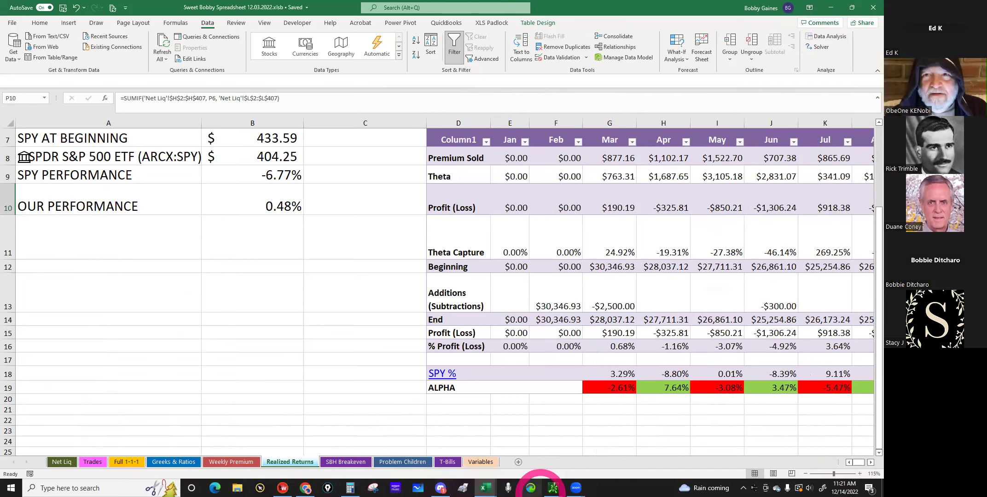
pyautogui.moveTo(548, 487)
pyautogui.click(503, 464)
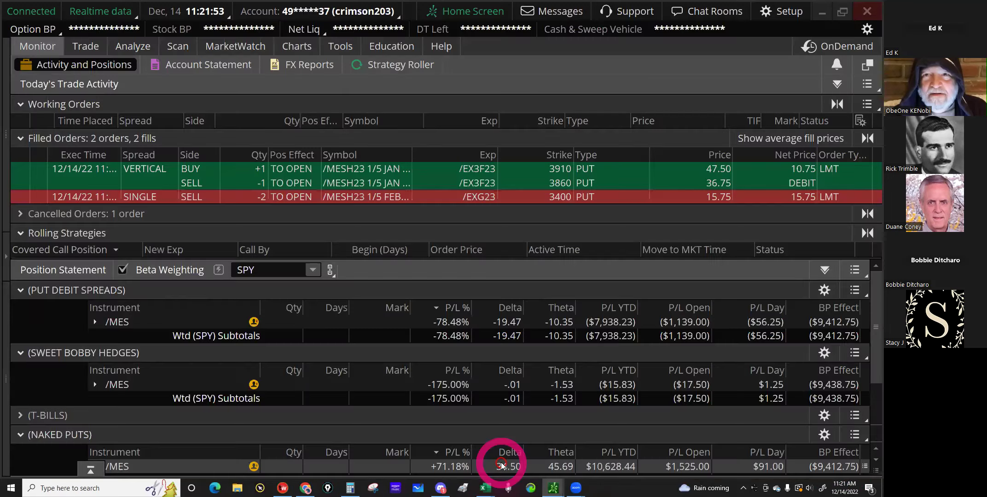
pyautogui.click(375, 12)
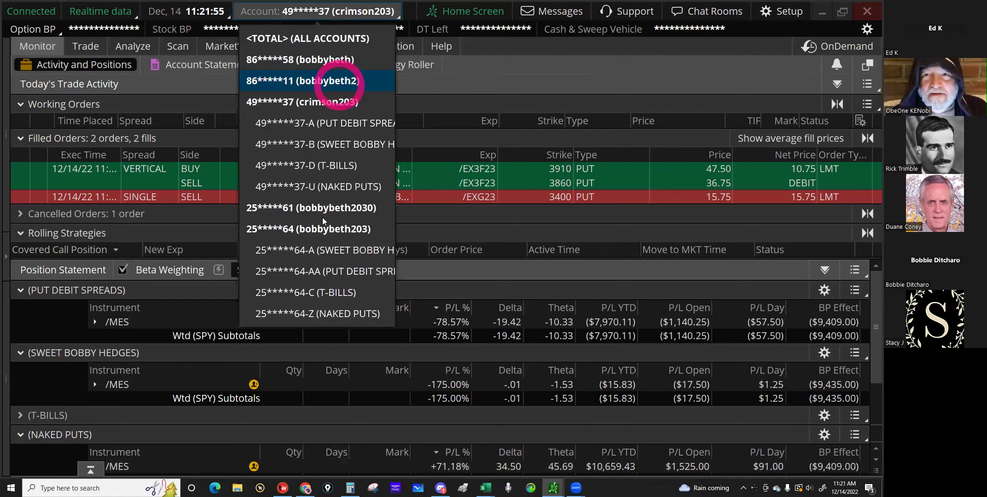
pyautogui.click(320, 229)
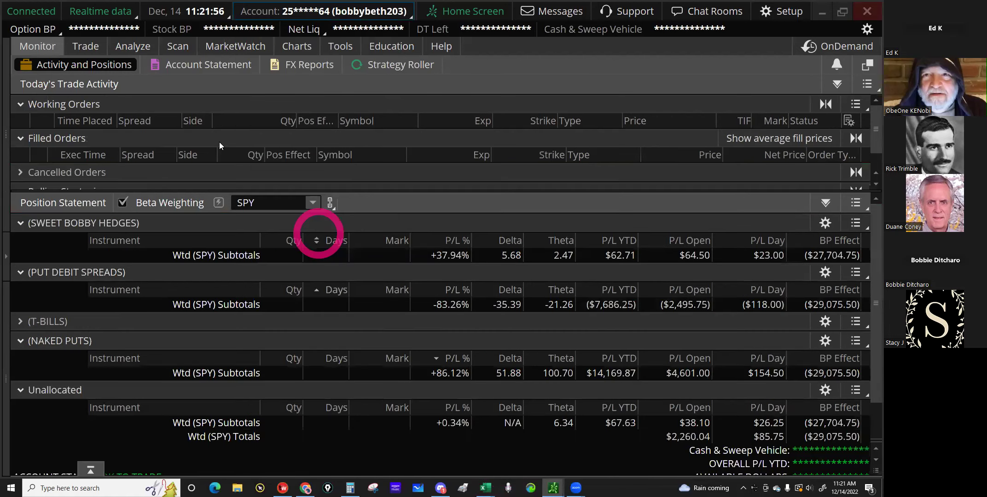
# Step: Move the unallocated 912796ZJ1 position to the account's T-BILLS group
pyautogui.click(213, 136)
pyautogui.scroll(-3, 260, 317)
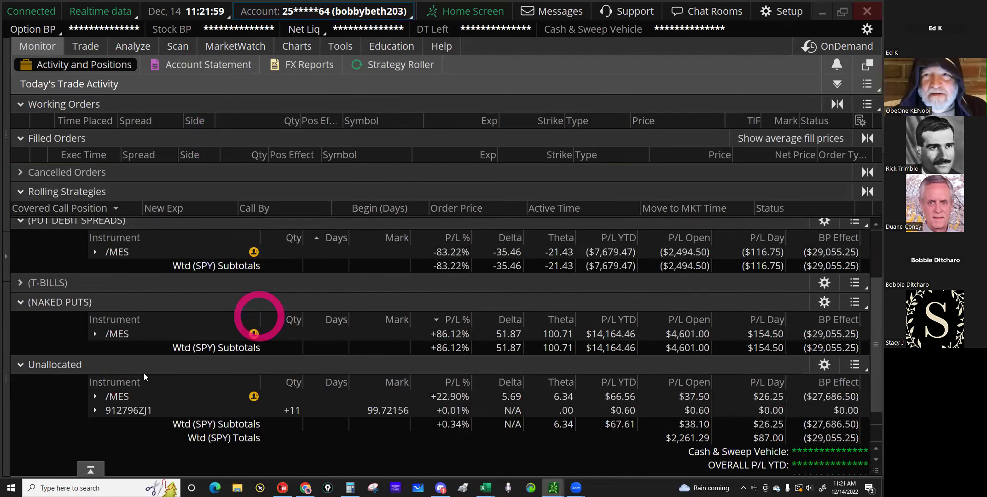
pyautogui.scroll(-2, 127, 360)
pyautogui.click(122, 354)
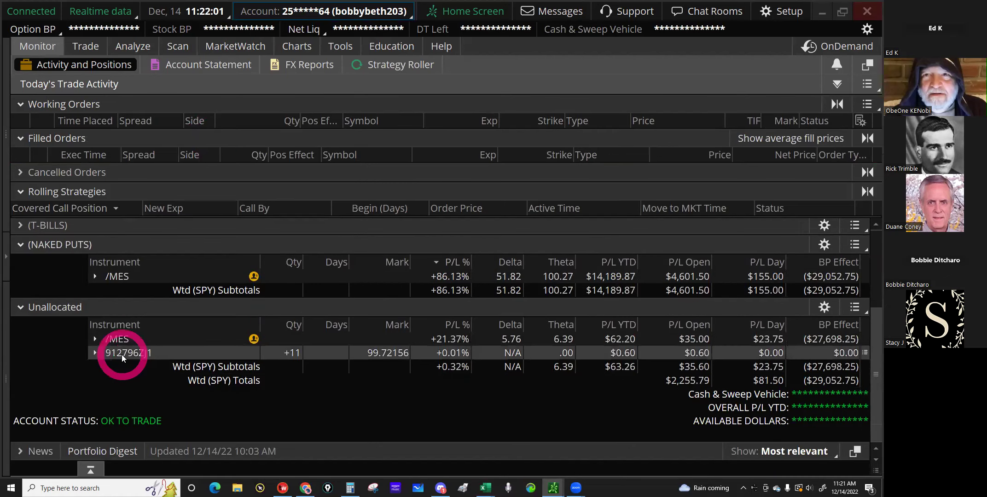
pyautogui.rightClick(122, 355)
pyautogui.click(205, 366)
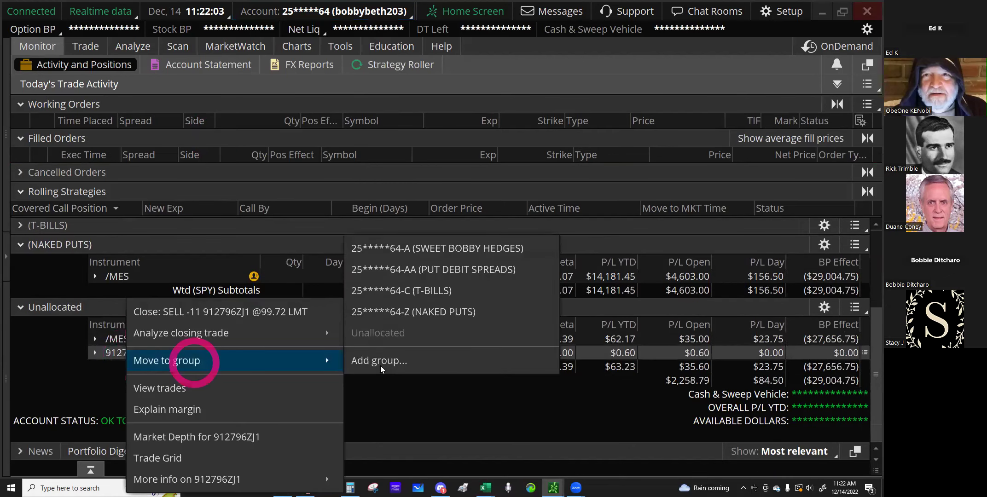
pyautogui.click(431, 325)
pyautogui.click(441, 291)
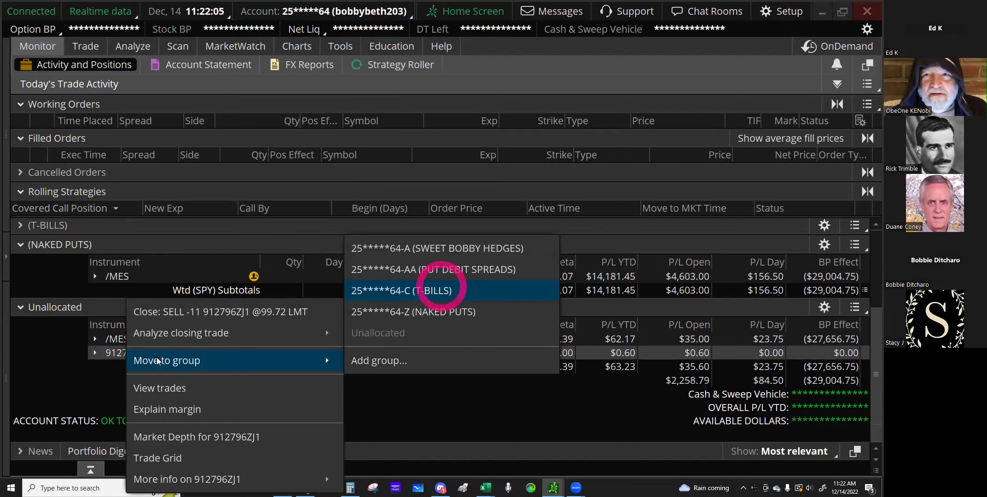
# Step: Expand the unallocated /MES positions and move the /EXF23 3390 and /EXG23 3350 puts to the NAKED PUTS group
pyautogui.doubleClick(125, 352)
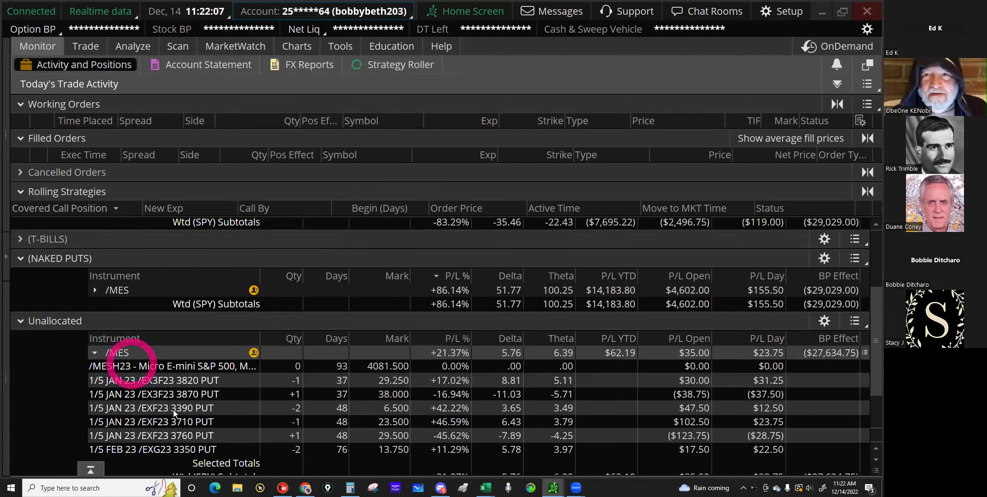
pyautogui.click(175, 411)
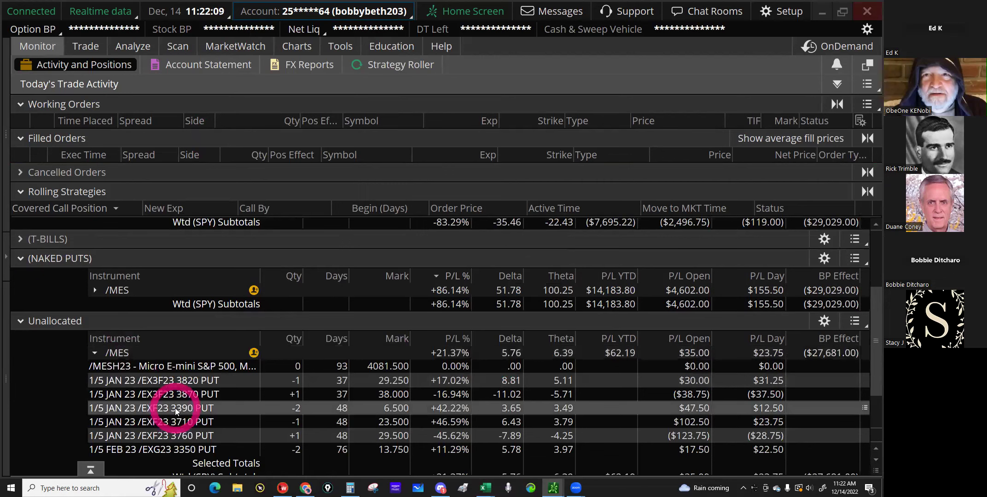
pyautogui.click(179, 451)
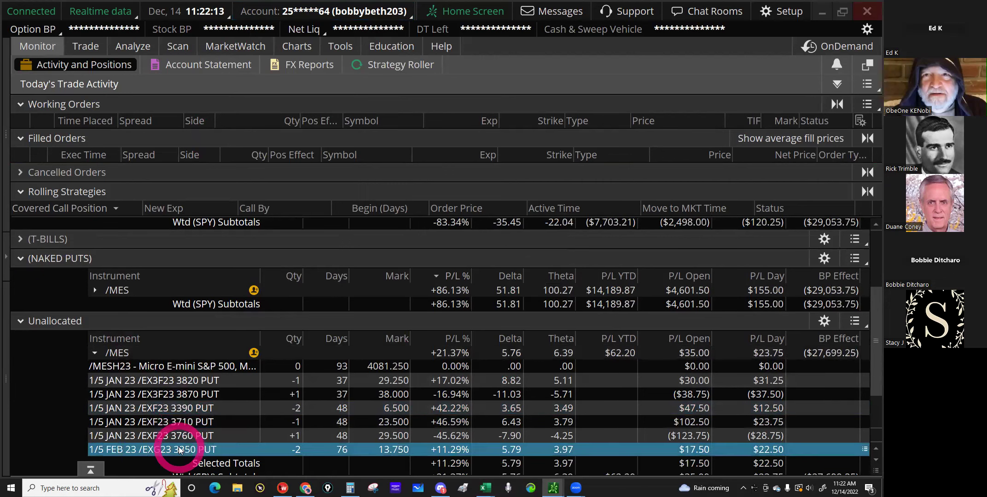
pyautogui.keyDown('ctrl'); pyautogui.click(187, 410); pyautogui.keyUp('ctrl')
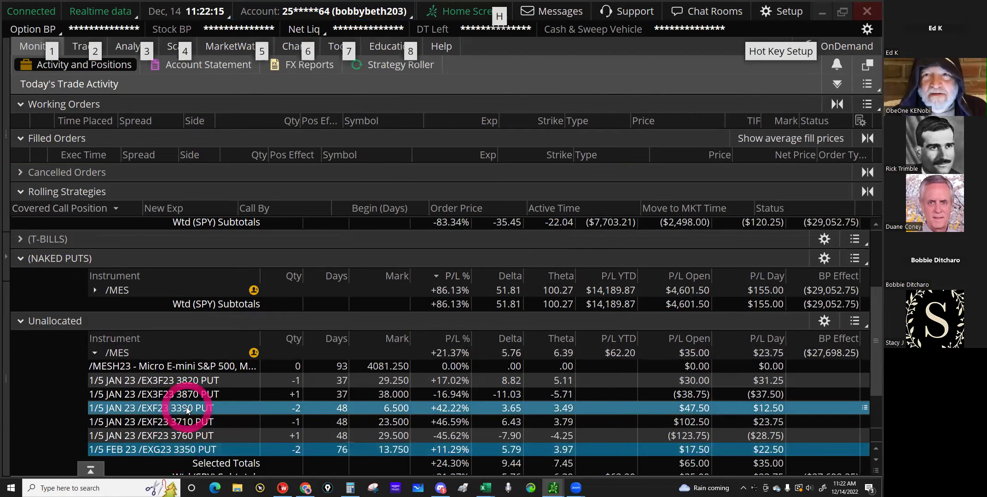
pyautogui.rightClick(187, 409)
pyautogui.moveTo(255, 382)
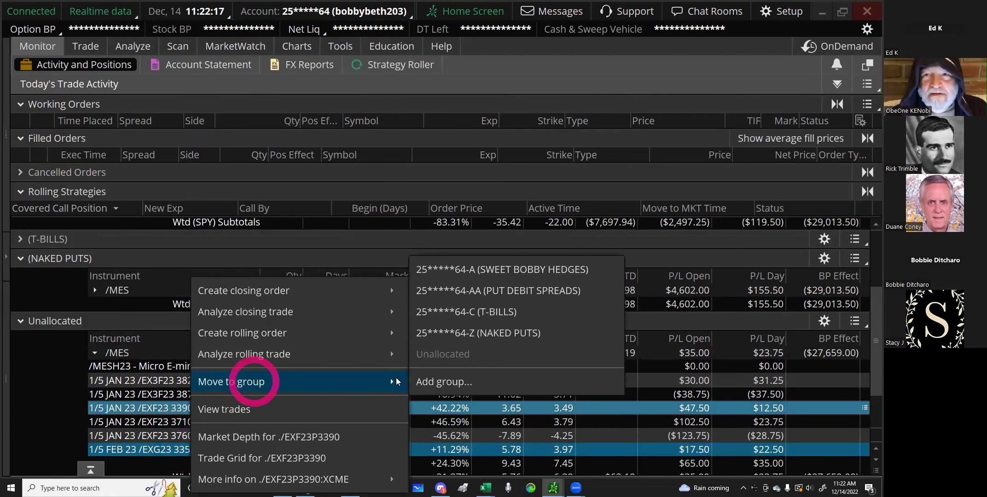
pyautogui.click(502, 333)
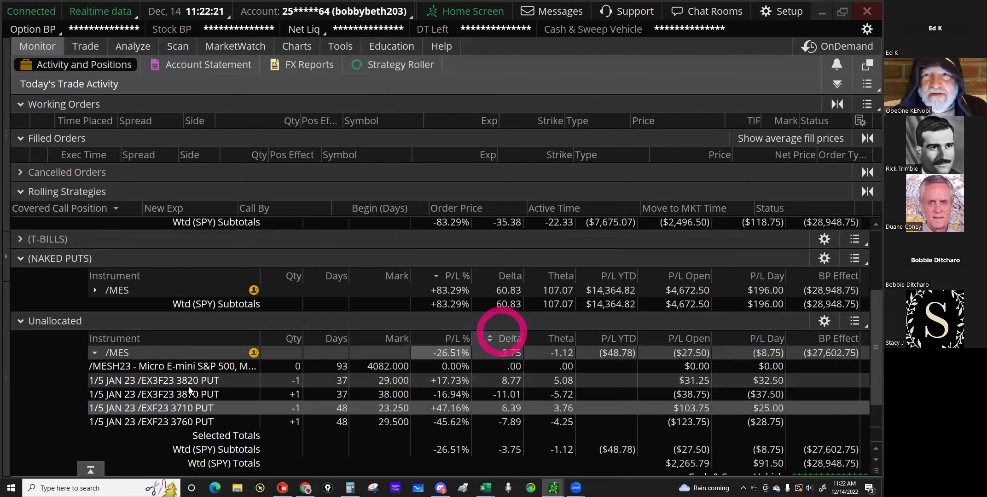
# Step: Move the unallocated /EX3F23 3820, /EX3F23 3870, /EXF23 3710 and /EXF23 3760 puts to the PUT DEBIT SPREADS group
pyautogui.click(189, 381)
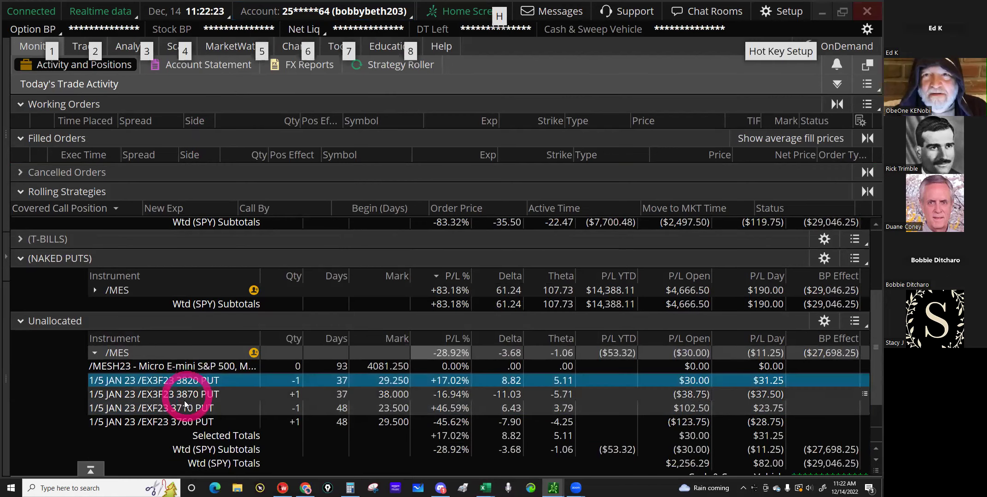
pyautogui.keyDown('ctrl'); pyautogui.click(187, 395); pyautogui.keyUp('ctrl')
pyautogui.keyDown('ctrl'); pyautogui.click(183, 408); pyautogui.keyUp('ctrl')
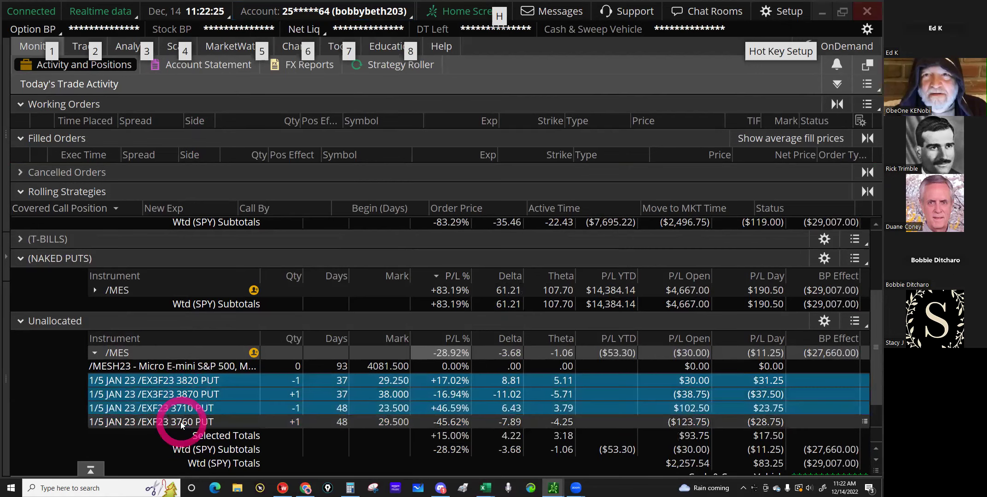
pyautogui.keyDown('ctrl'); pyautogui.click(180, 422); pyautogui.keyUp('ctrl')
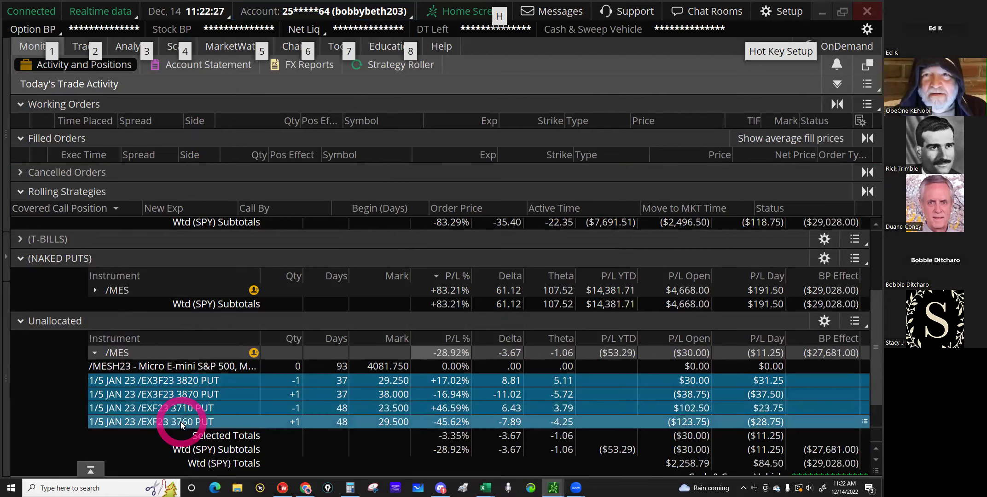
pyautogui.rightClick(181, 422)
pyautogui.moveTo(378, 391)
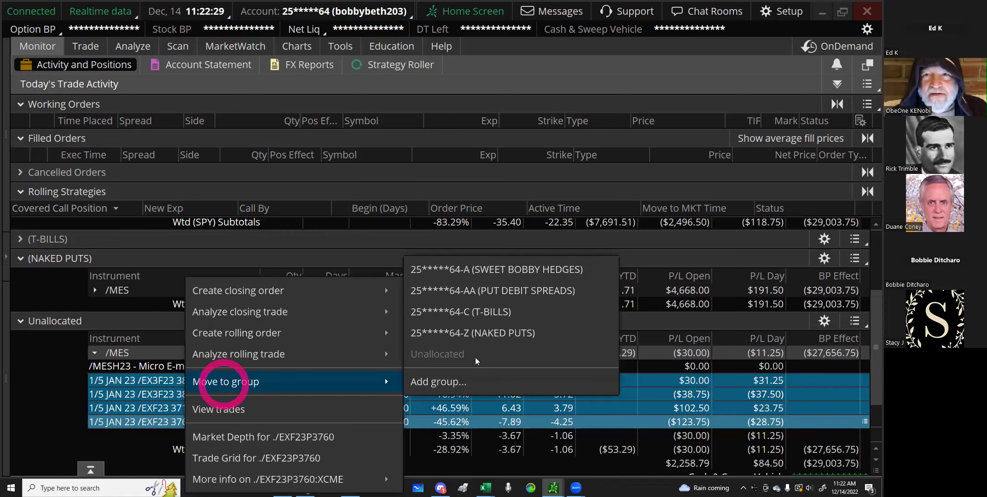
pyautogui.click(520, 294)
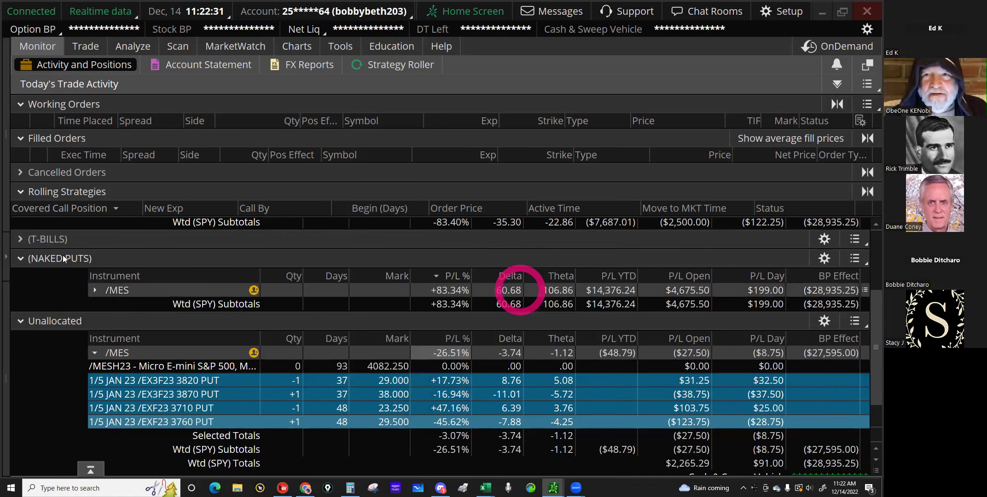
# Step: Expand the collapsed account sidebar and display the account's 5 Day Net Liquidating Value
pyautogui.click(2, 181)
pyautogui.click(10, 96)
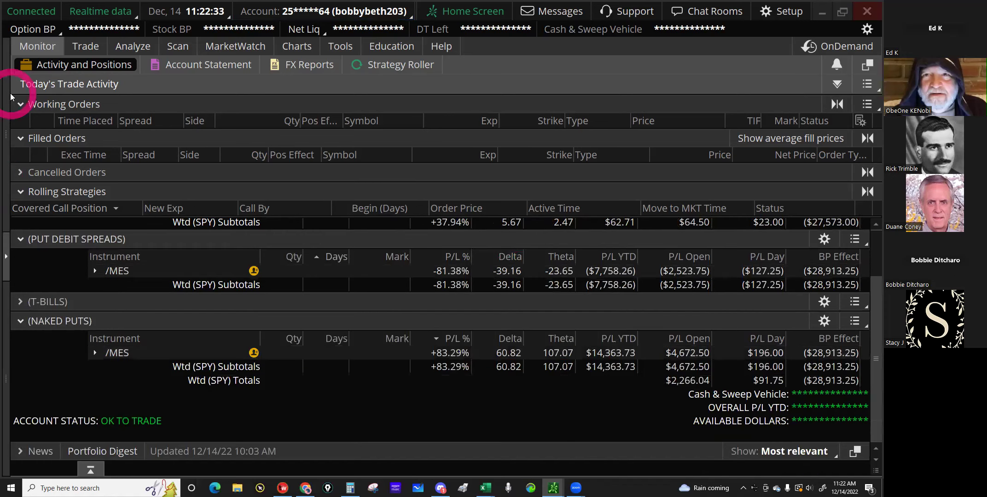
pyautogui.click(5, 252)
pyautogui.click(187, 119)
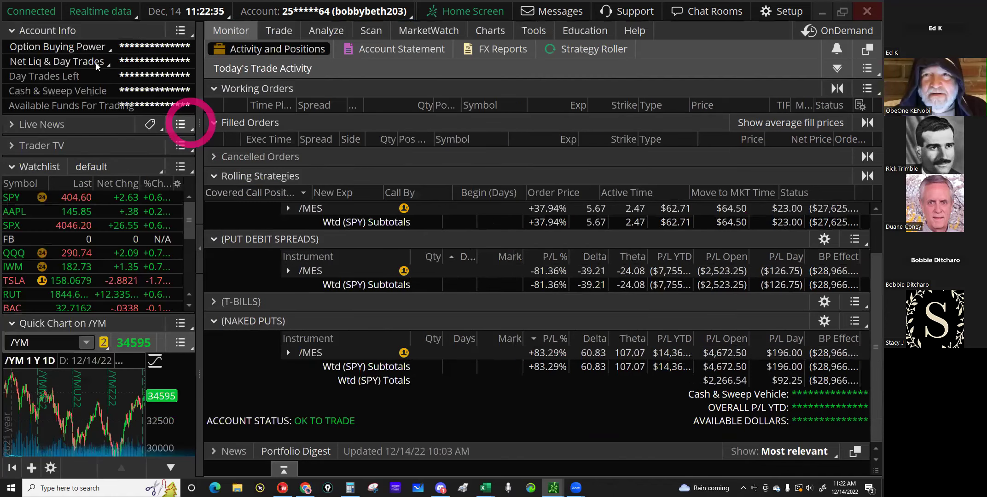
pyautogui.click(97, 66)
pyautogui.click(85, 97)
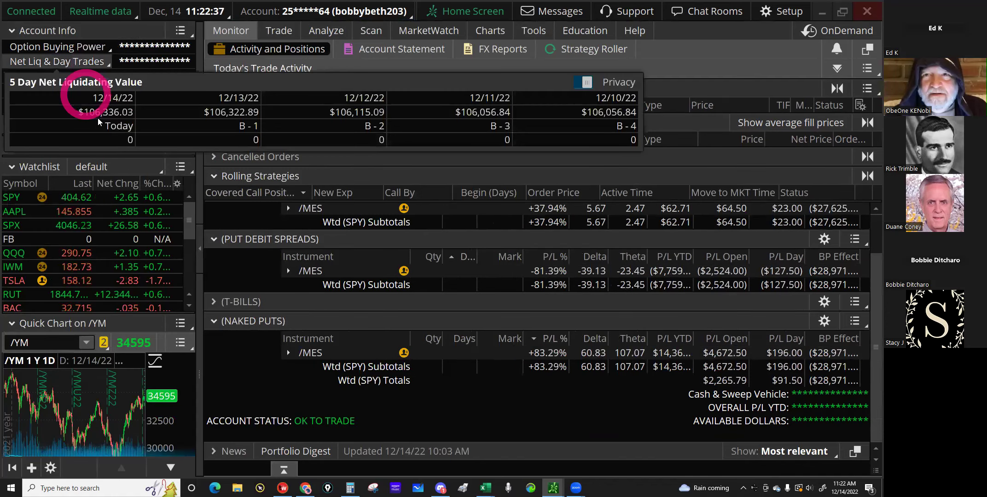
pyautogui.click(98, 117)
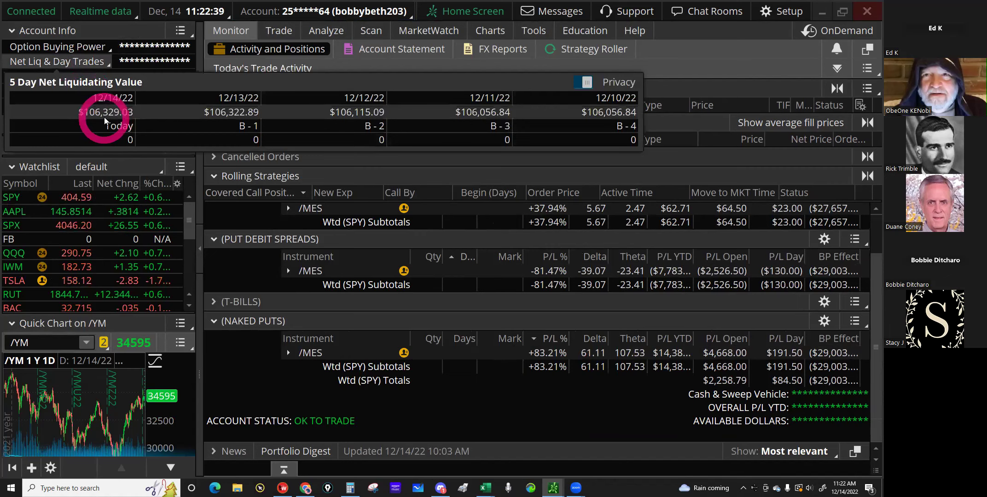
# Step: Switch to the Sweet Bobby IRA Spreadsheet 12.03.2022 workbook in Excel and display its Net Liq sheet
pyautogui.click(423, 446)
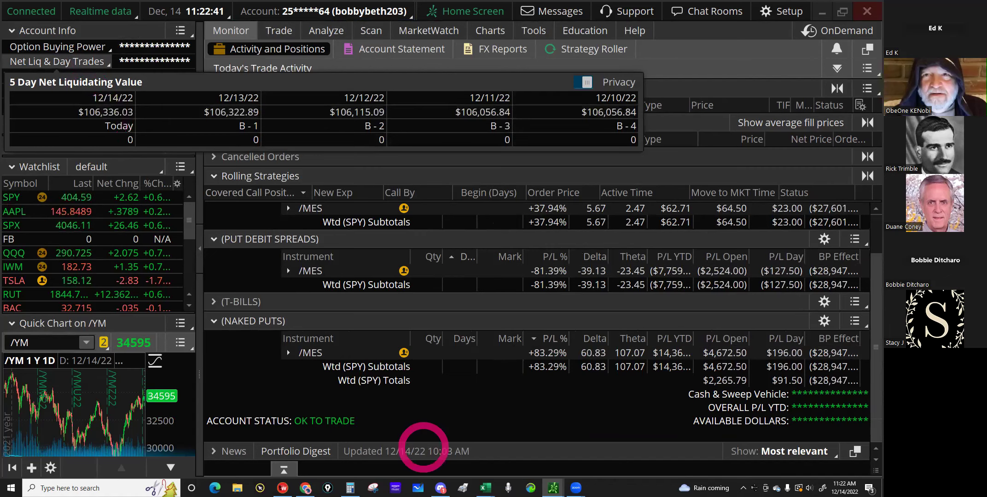
pyautogui.click(486, 488)
pyautogui.click(483, 456)
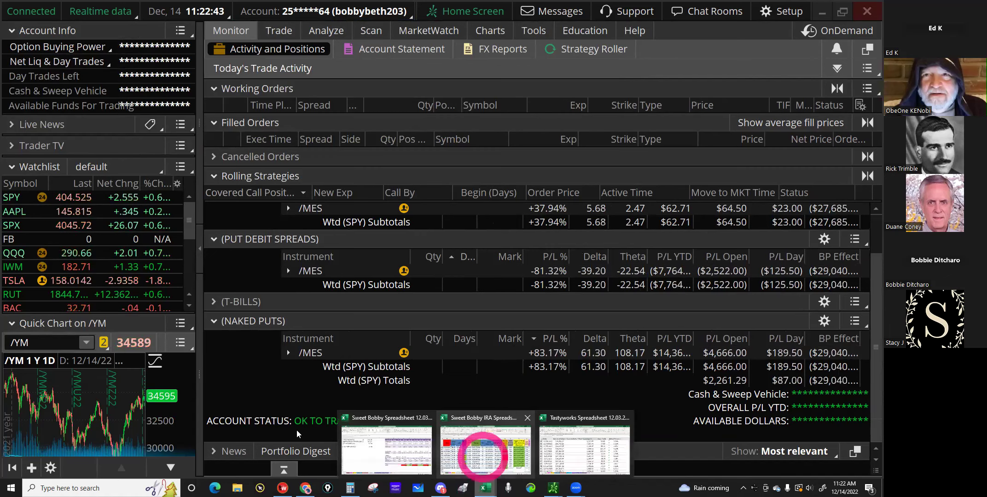
pyautogui.click(56, 462)
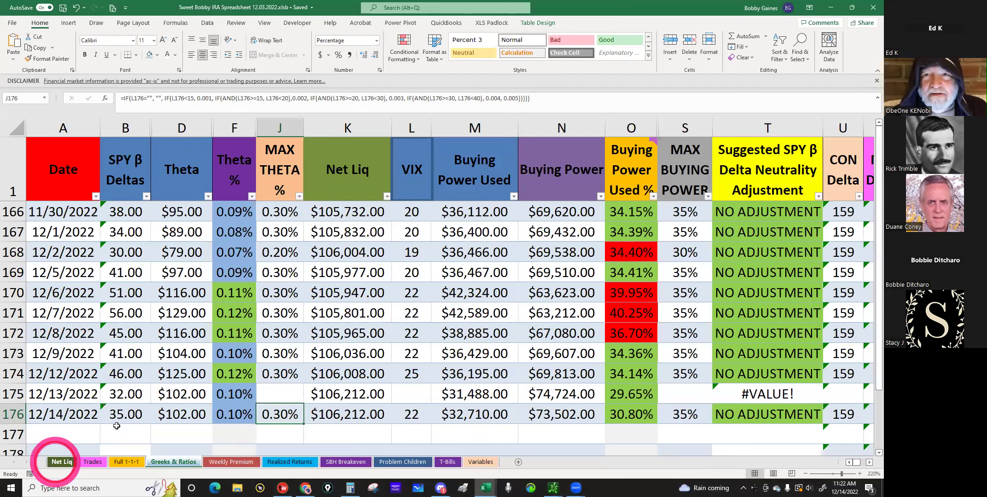
# Step: Enter 106329 as the net liquidation value in row 177 and 12 in the same row's date cell
pyautogui.click(165, 428)
pyautogui.click(174, 415)
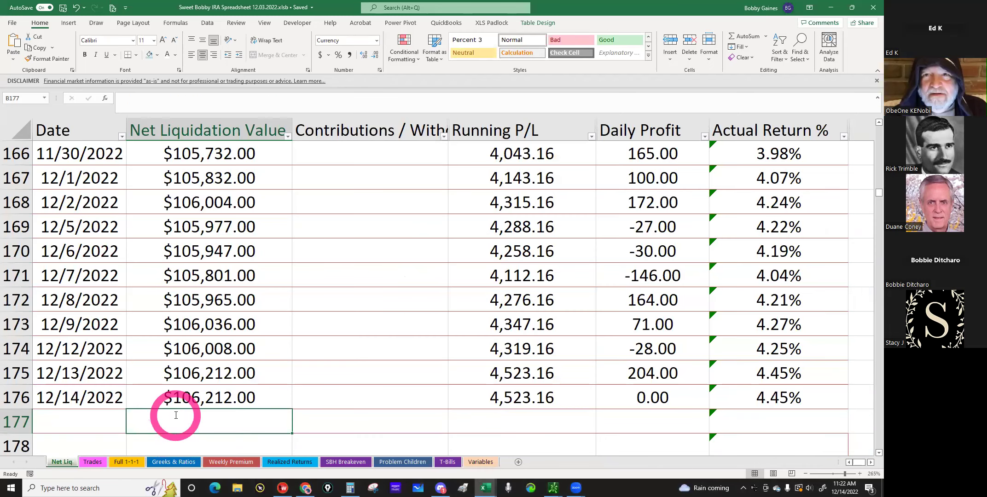
pyautogui.write('10632')
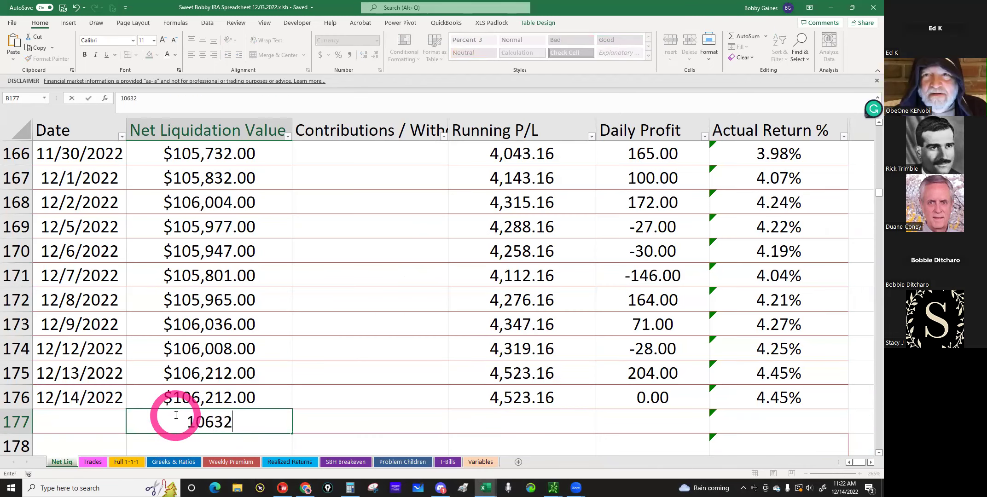
pyautogui.write('9')
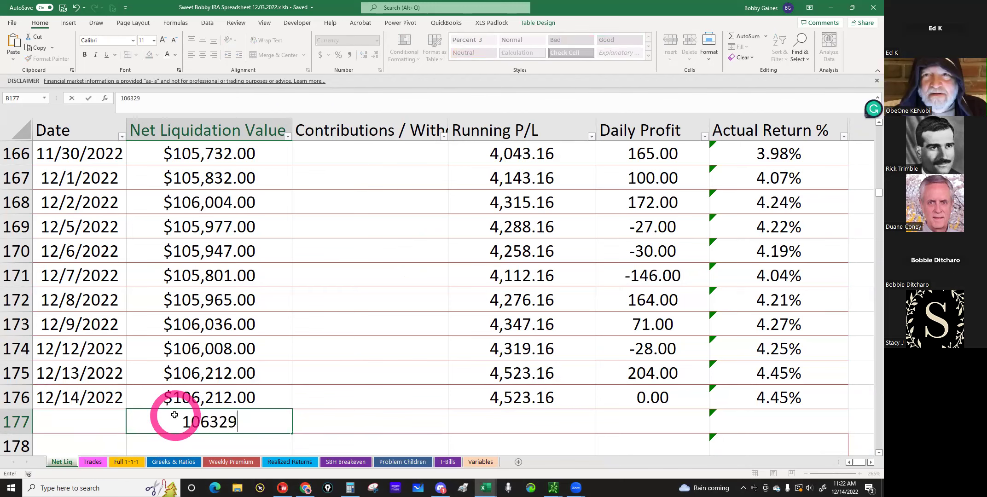
pyautogui.press('Return')
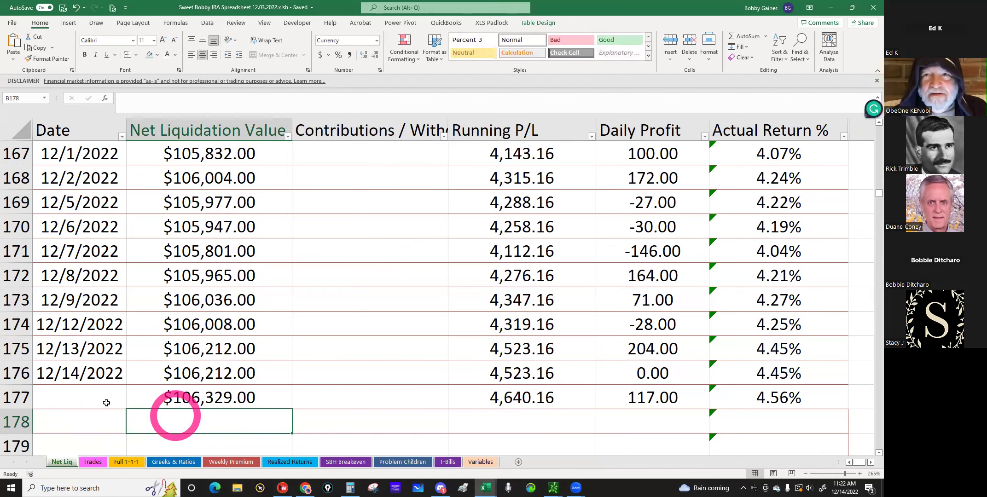
pyautogui.click(68, 398)
pyautogui.write('12')
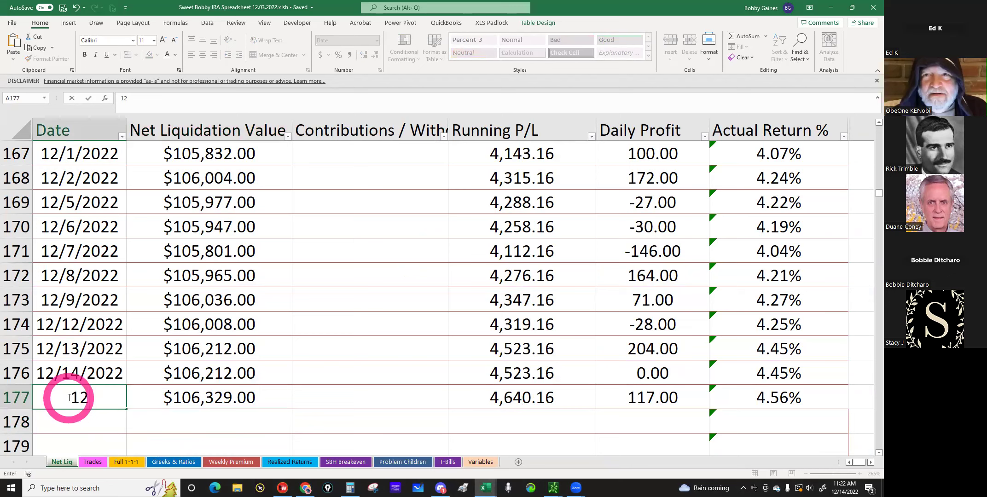
# Step: Set the 12/14/2022 net liquidation value to 106329 and clear the stray value and date from row 177
pyautogui.click(172, 371)
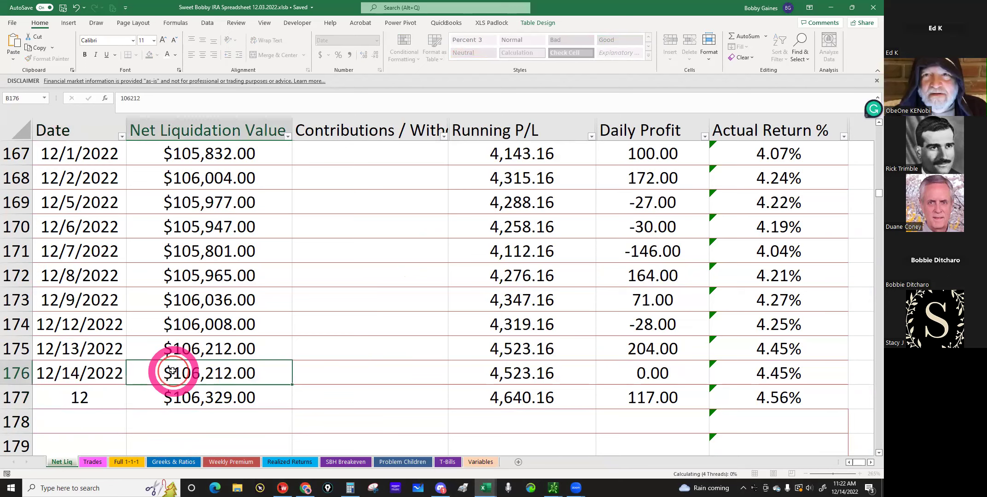
pyautogui.write('106')
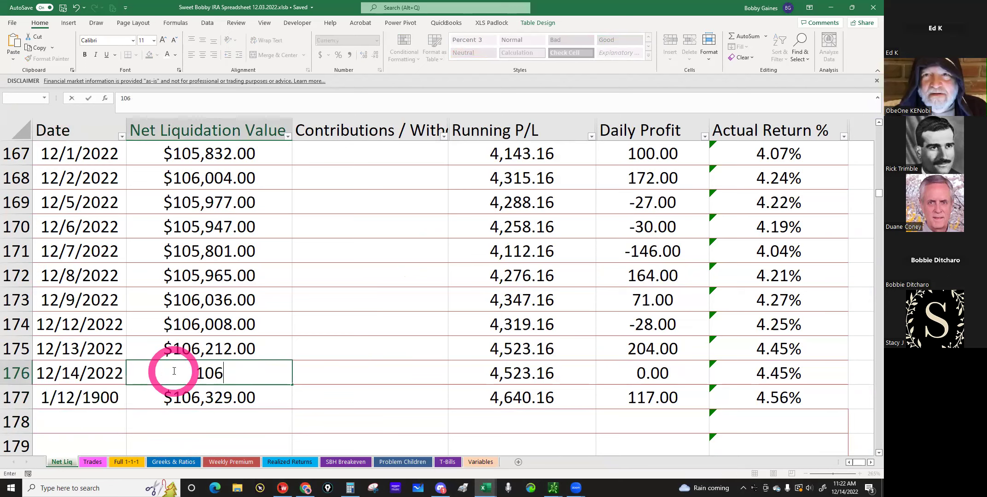
pyautogui.write('329')
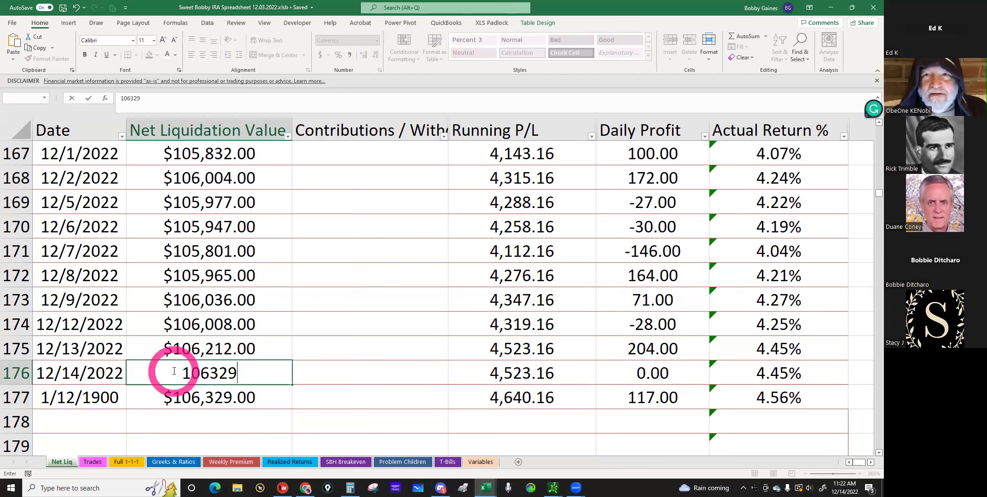
pyautogui.click(182, 395)
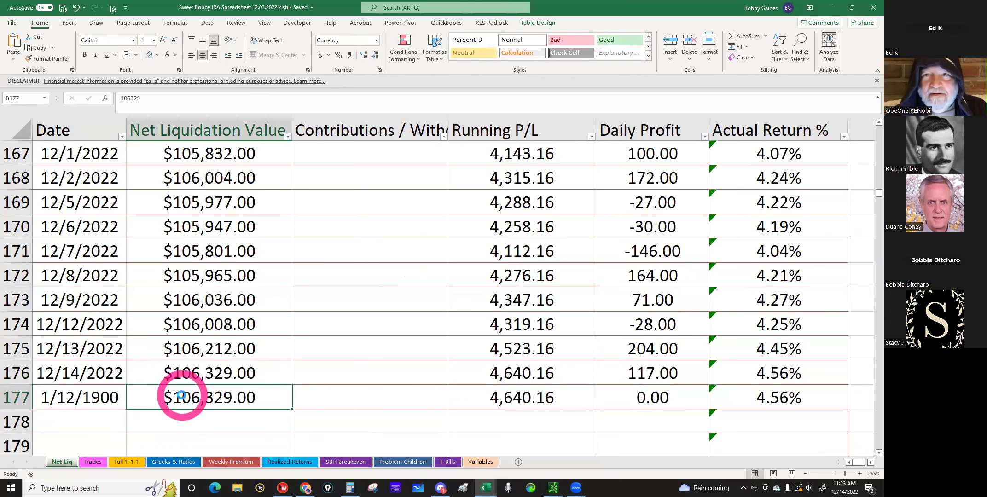
pyautogui.press('Delete')
pyautogui.click(93, 398)
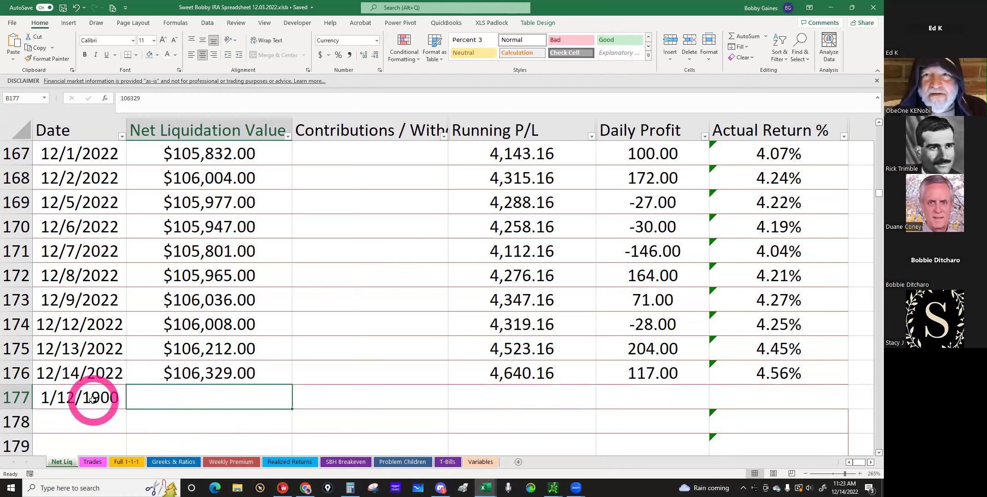
pyautogui.press('Delete')
pyautogui.click(265, 414)
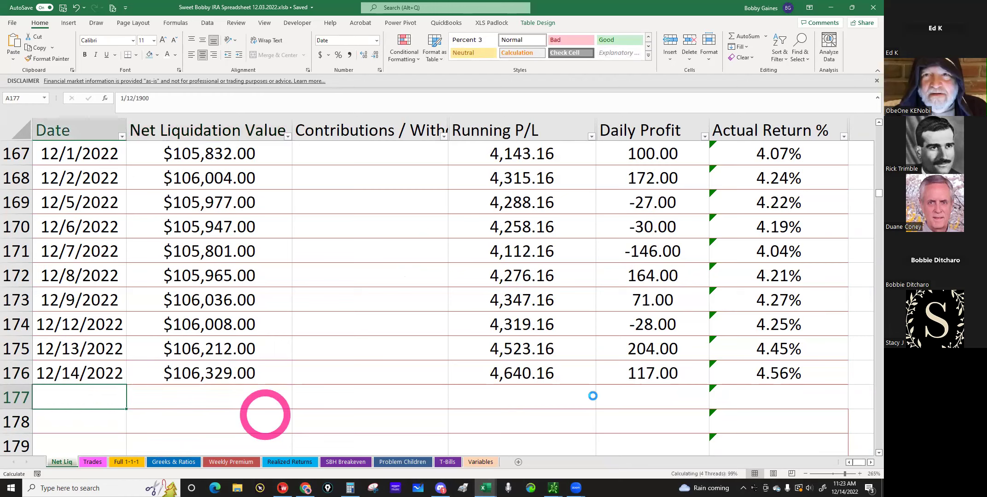
# Step: Check the daily profit for 12/14/2022 on Net Liq and the same date's SPY β Deltas on Greeks & Ratios
pyautogui.click(646, 374)
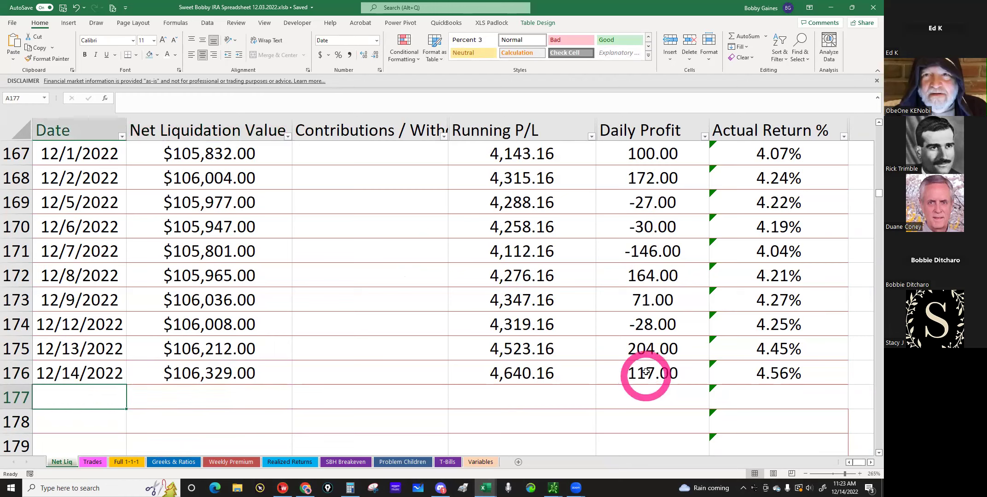
pyautogui.click(646, 374)
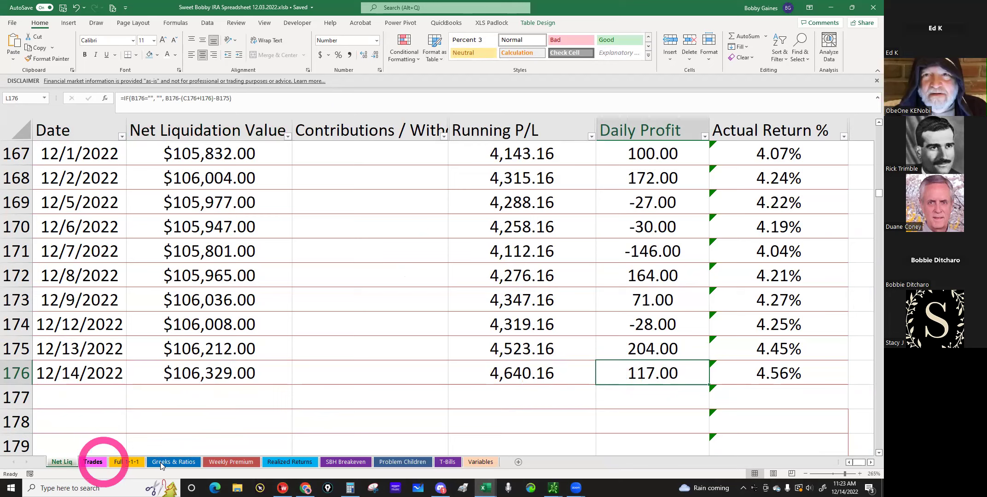
pyautogui.click(174, 462)
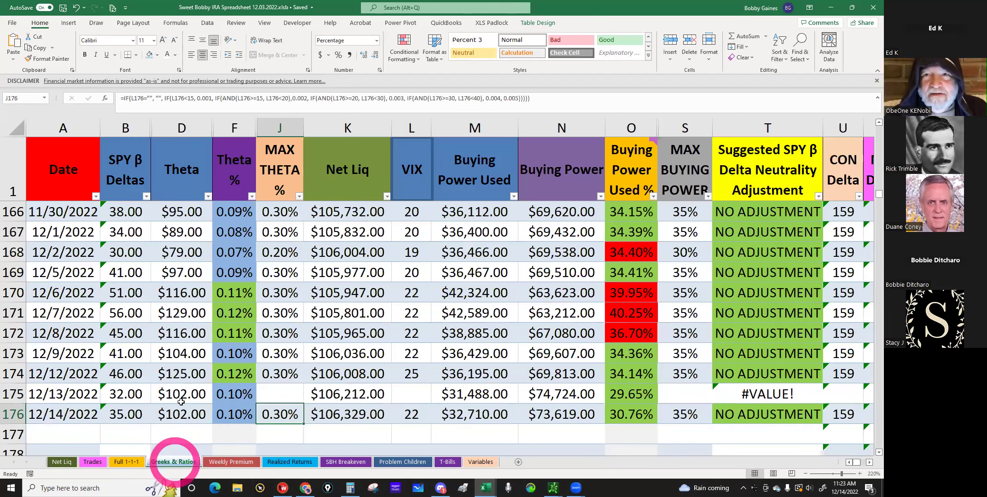
pyautogui.click(120, 415)
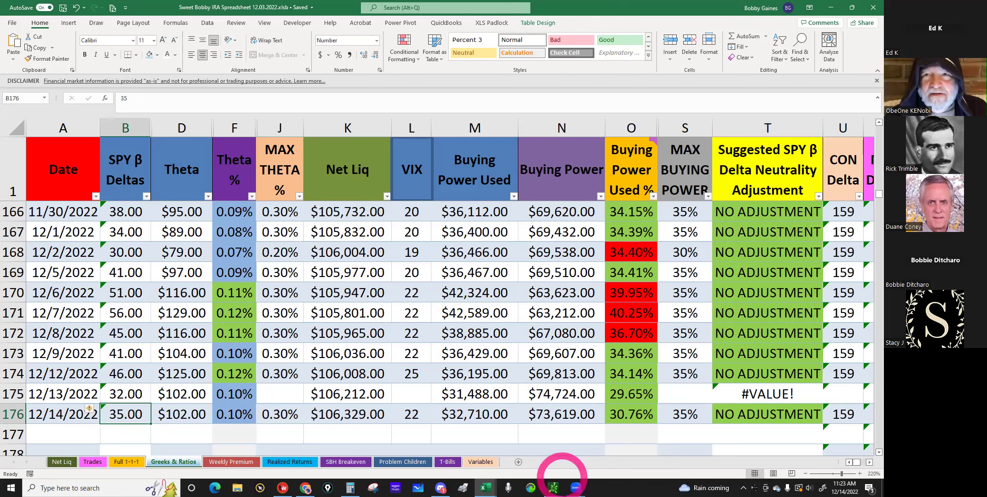
# Step: Set the VIX to 22 for both 12/13/2022 and 12/14/2022 on the Greeks & Ratios sheet
pyautogui.click(412, 392)
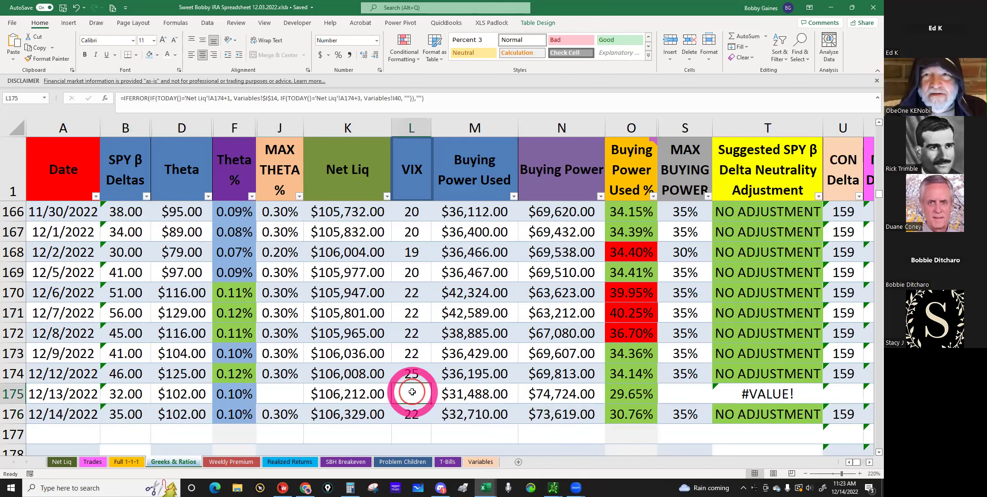
pyautogui.write('22')
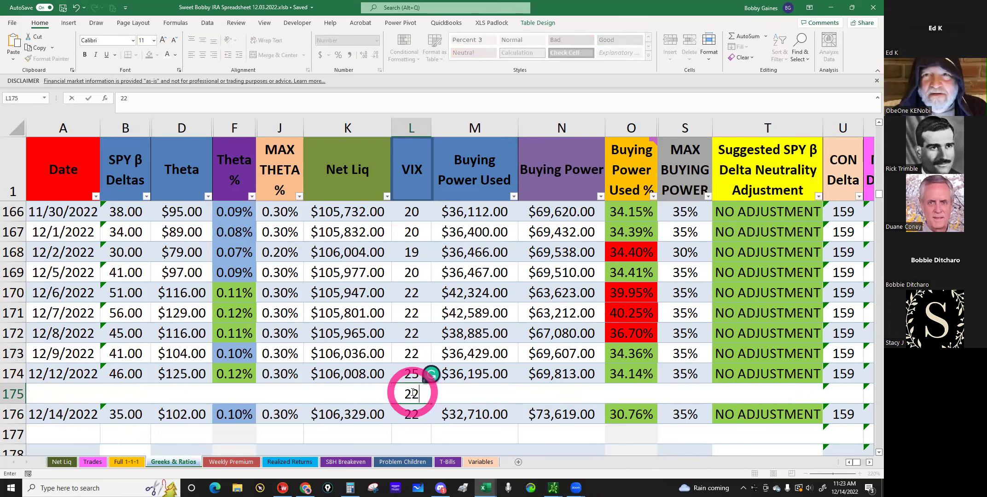
pyautogui.press('Return')
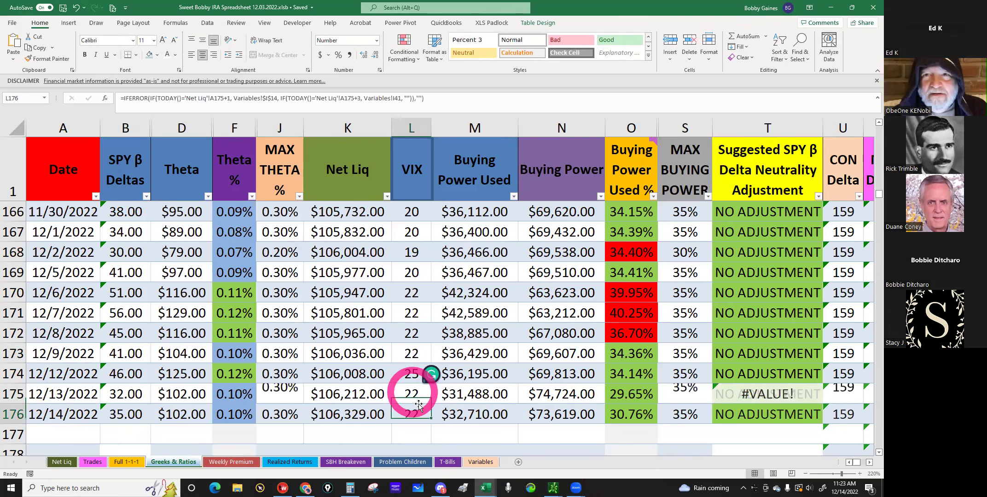
pyautogui.write('22')
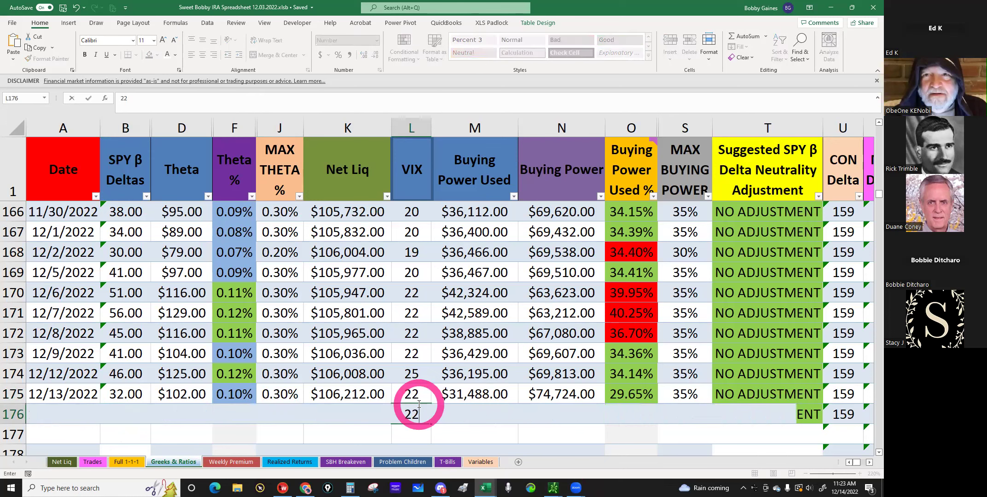
pyautogui.click(123, 391)
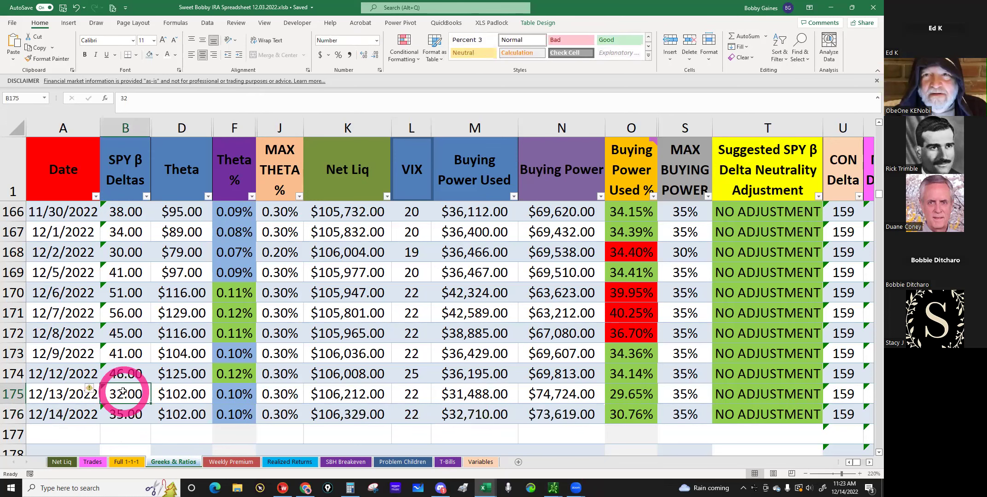
# Step: Select the 12/14/2022 SPY β Deltas cell, and switch to the main thinkorswim window with its sidebar collapsed to view the account's positions
pyautogui.click(127, 418)
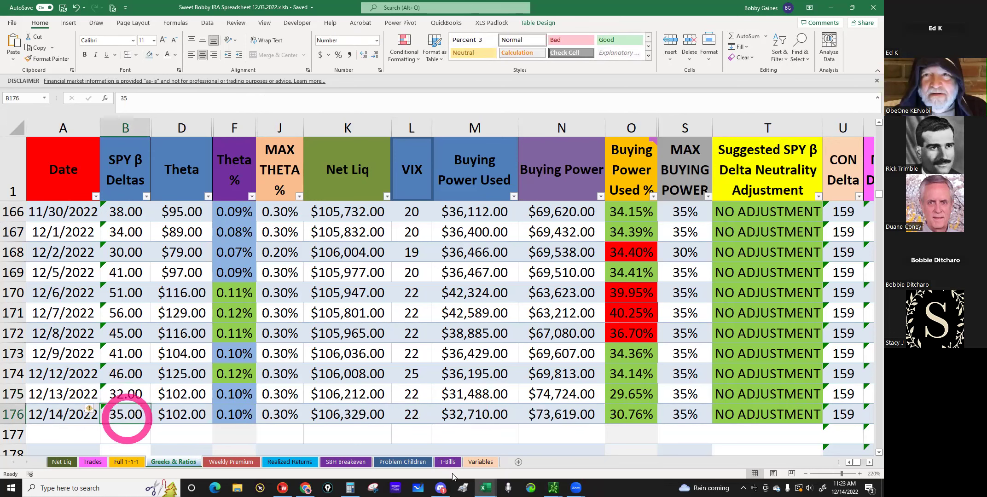
pyautogui.moveTo(553, 488)
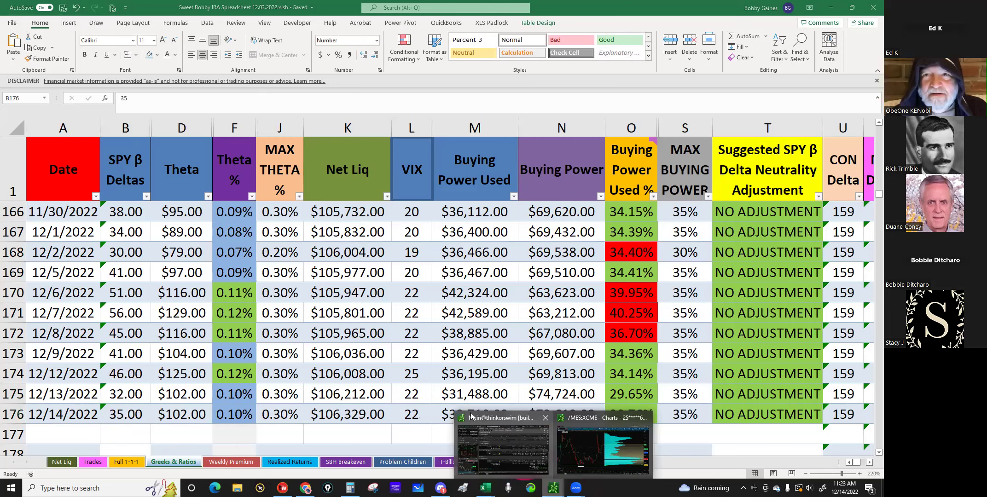
pyautogui.click(511, 445)
pyautogui.click(200, 249)
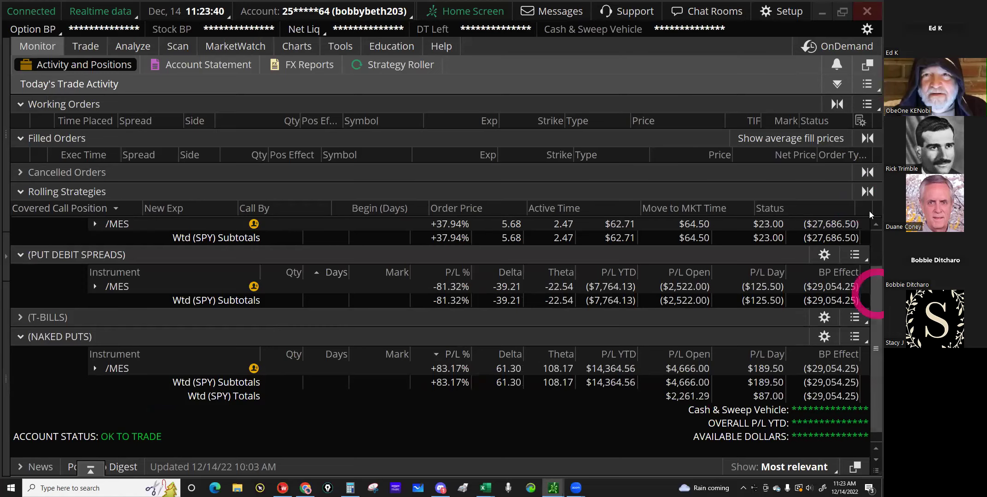
# Step: Turn off group display in the Position Statement and check the /MES delta and theta
pyautogui.click(871, 221)
pyautogui.click(852, 226)
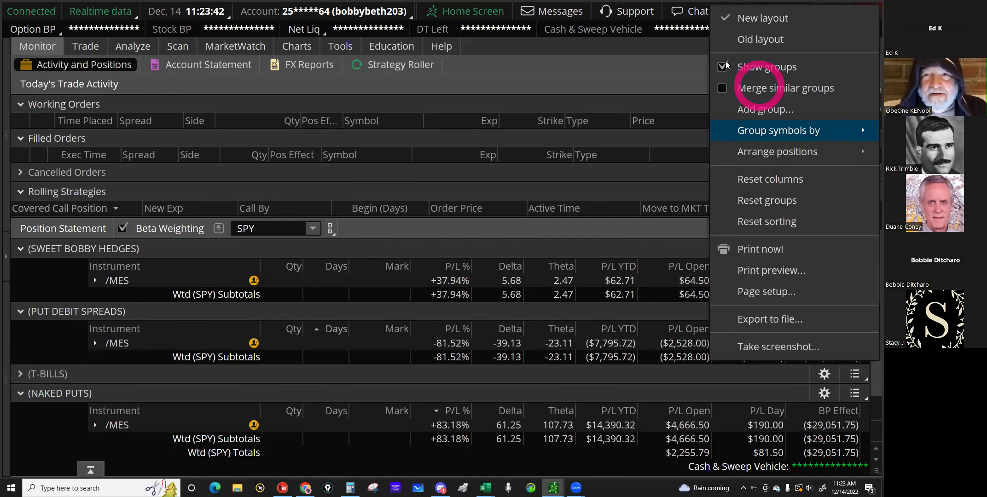
pyautogui.click(725, 65)
pyautogui.click(530, 209)
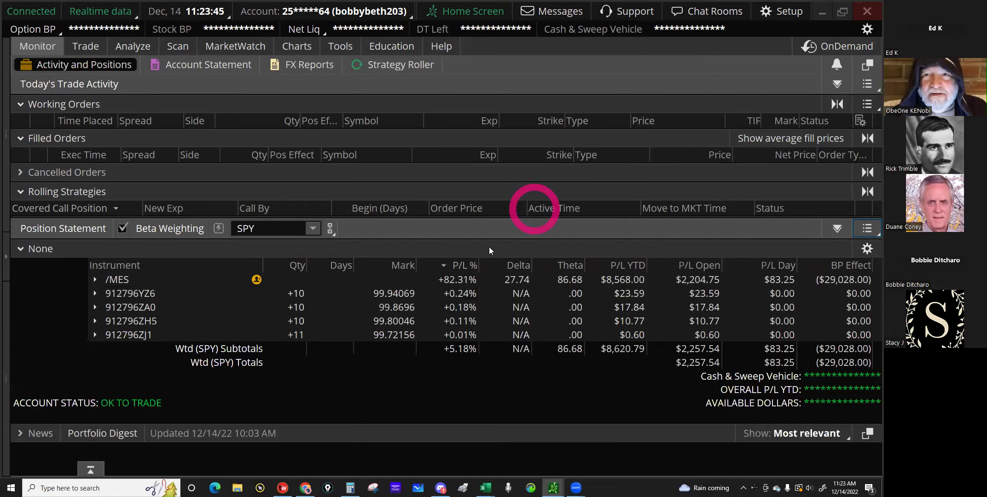
pyautogui.click(508, 280)
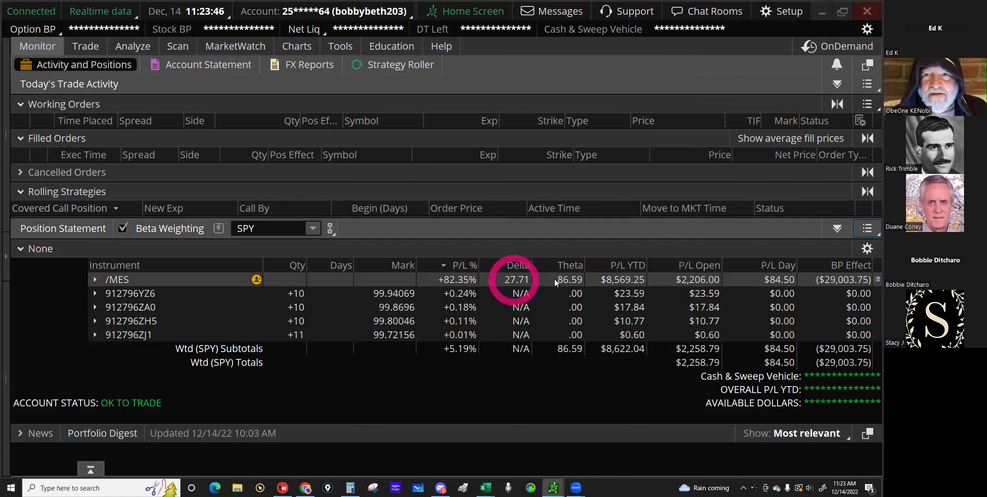
pyautogui.click(568, 281)
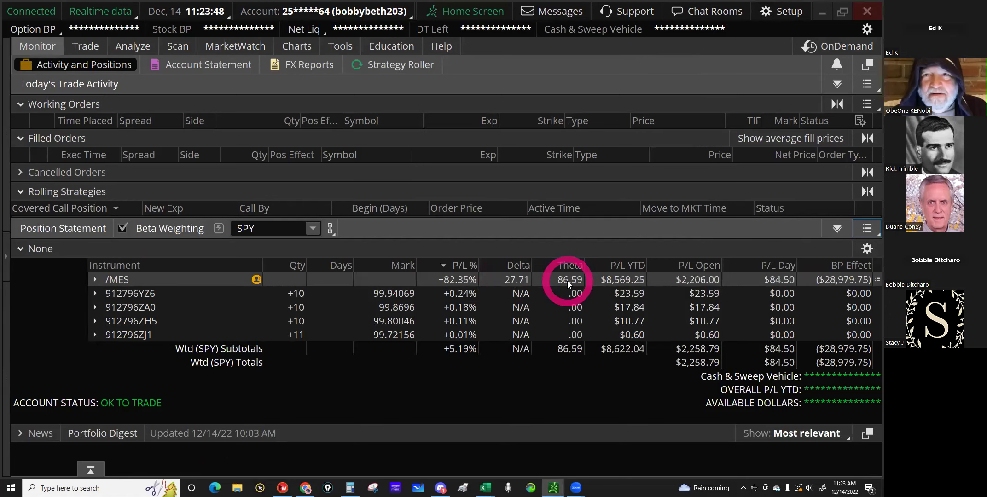
pyautogui.click(513, 400)
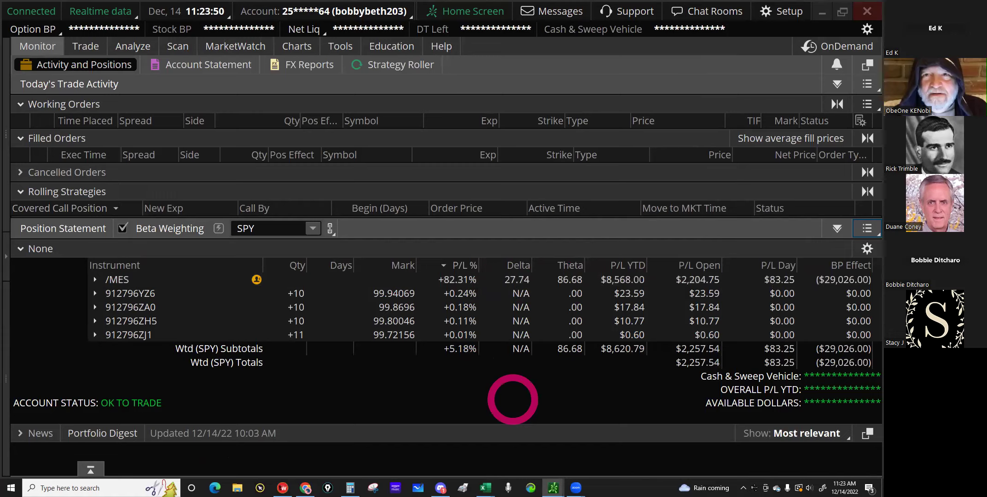
# Step: In the Excel Greeks & Ratios sheet, set the 12/14/2022 SPY β Deltas to 28 and Theta to 87, and check that date's Theta %
pyautogui.click(485, 488)
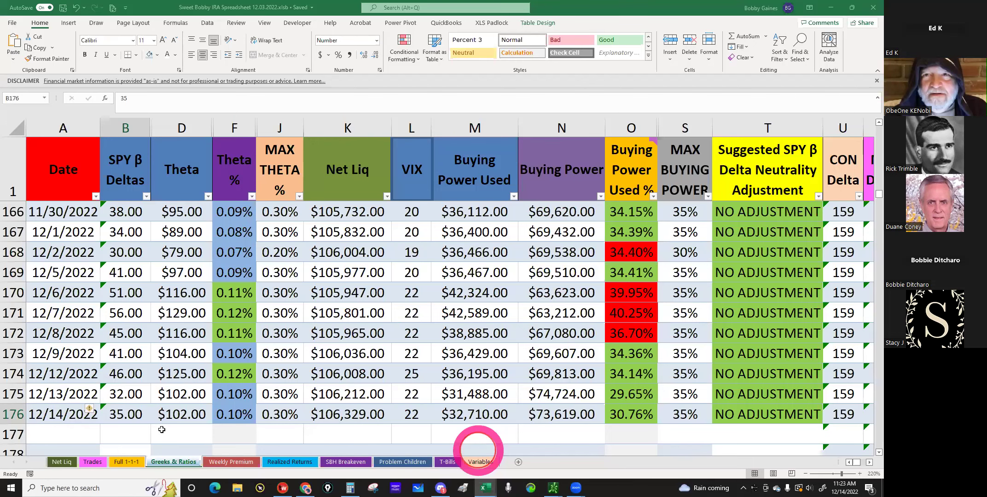
pyautogui.click(127, 416)
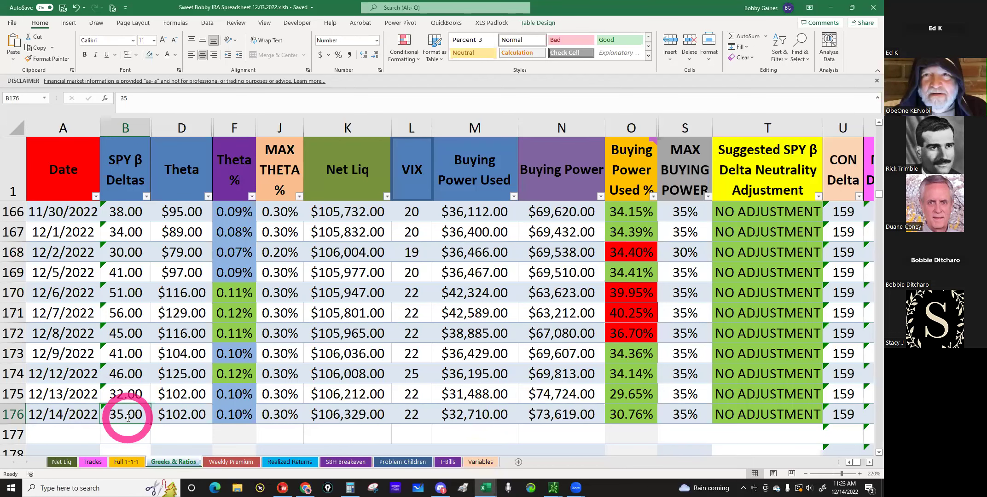
pyautogui.write('28')
pyautogui.click(183, 415)
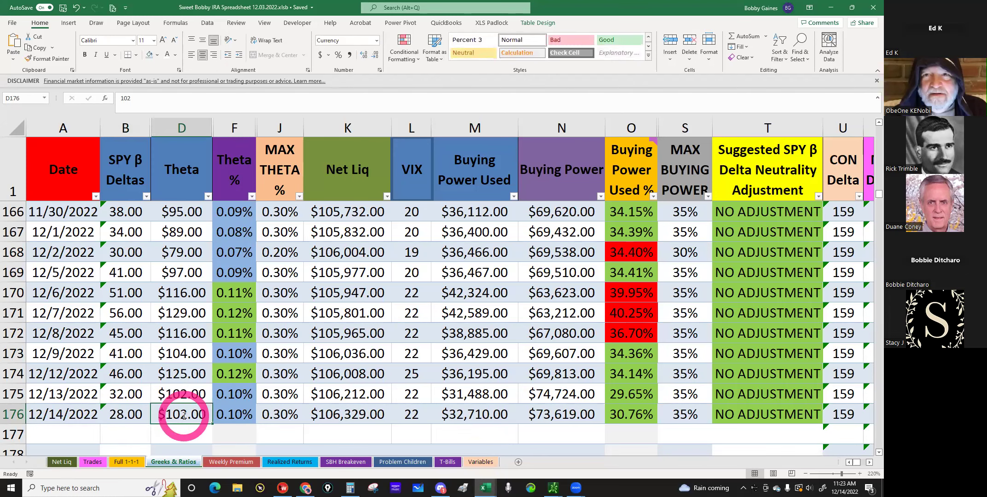
pyautogui.write('87')
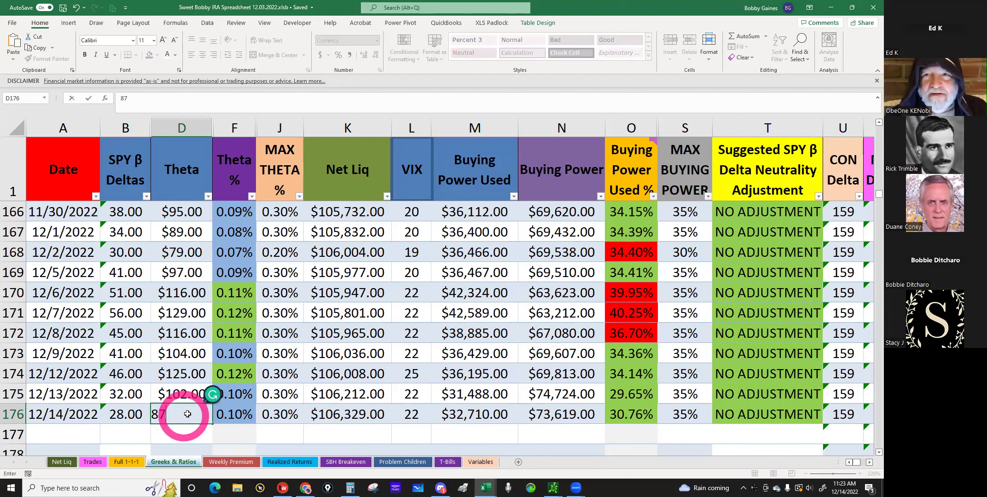
pyautogui.press('Return')
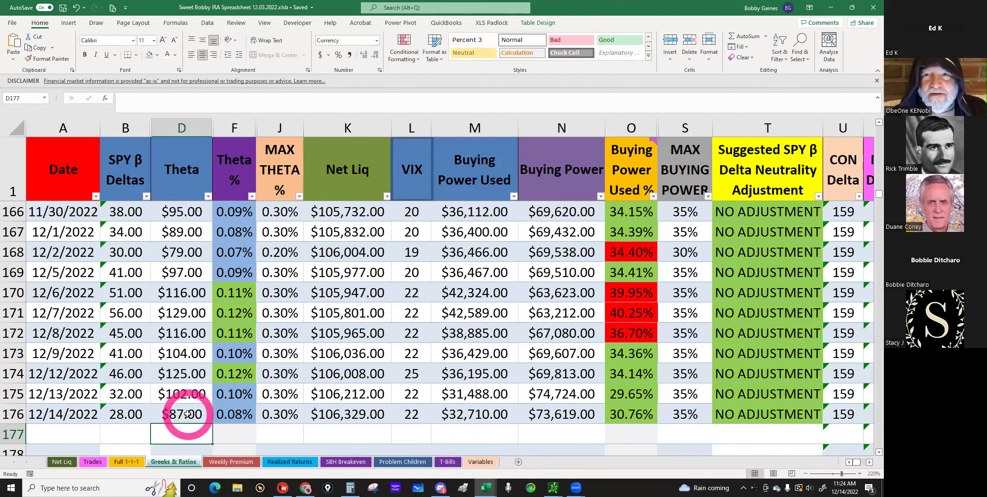
pyautogui.click(230, 416)
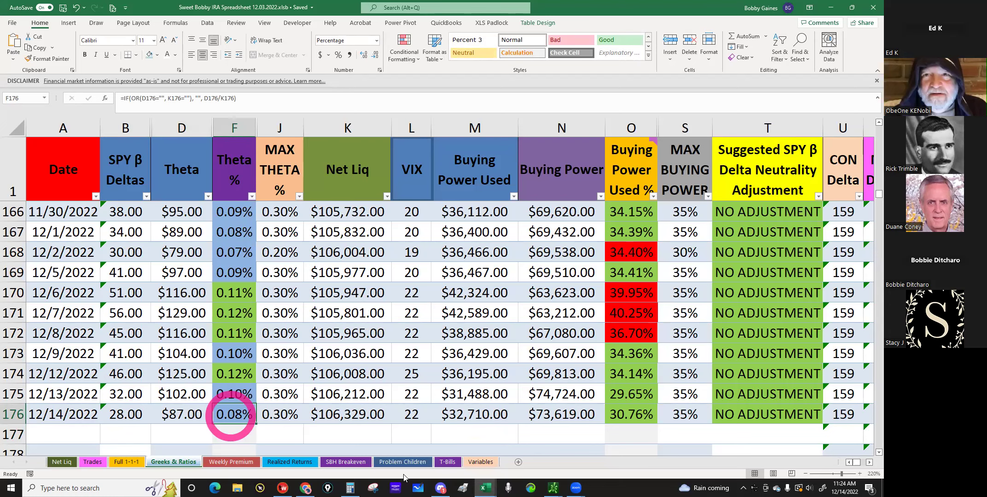
# Step: Read the /MES BP Effect in thinkorswim and set the 12/14/2022 Buying Power Used to 28882 in the spreadsheet
pyautogui.moveTo(456, 488)
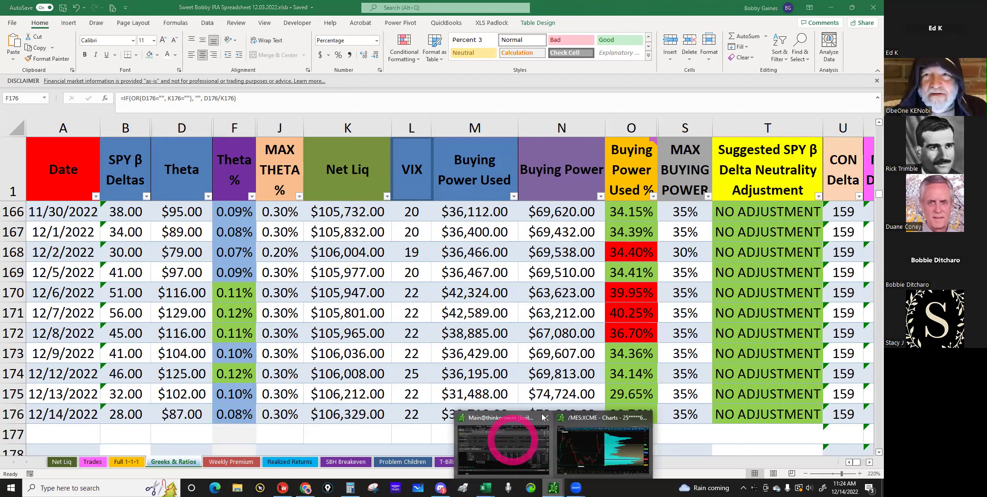
pyautogui.click(518, 433)
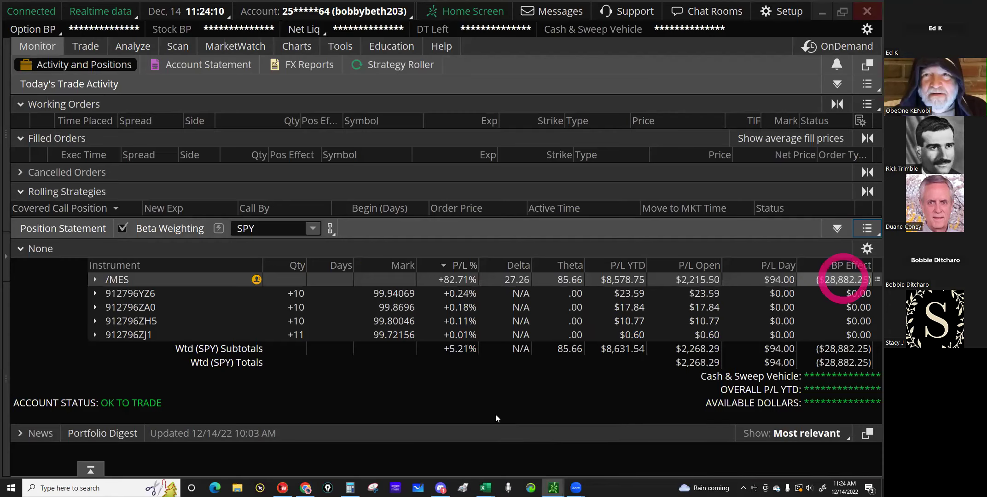
pyautogui.moveTo(483, 483)
pyautogui.click(479, 463)
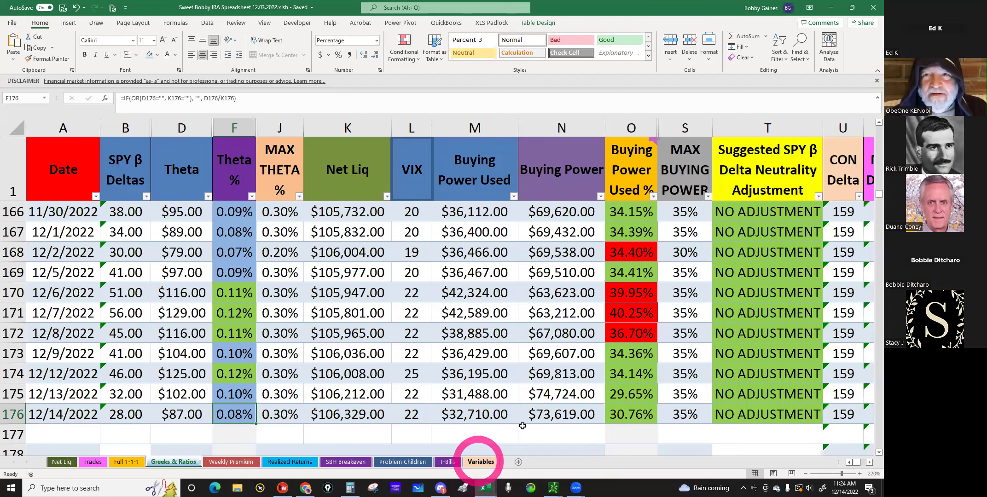
pyautogui.click(467, 415)
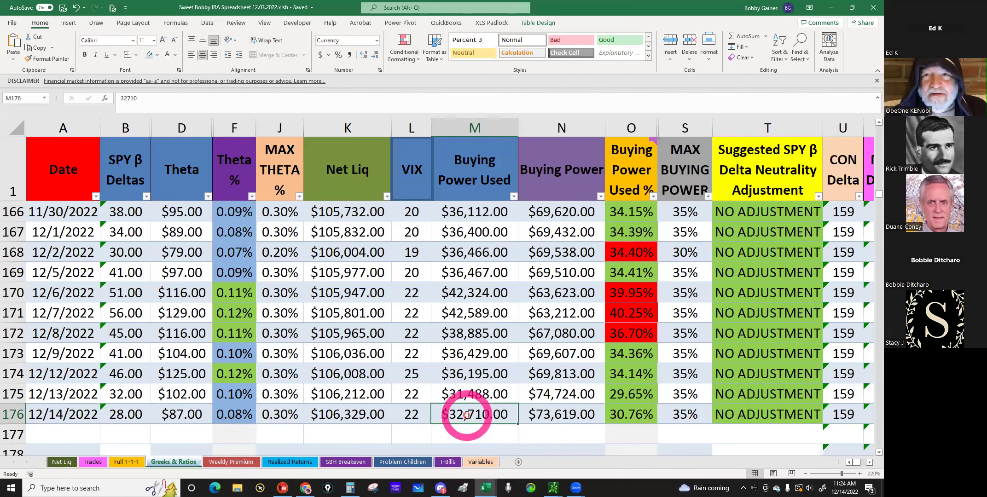
pyautogui.write('28882')
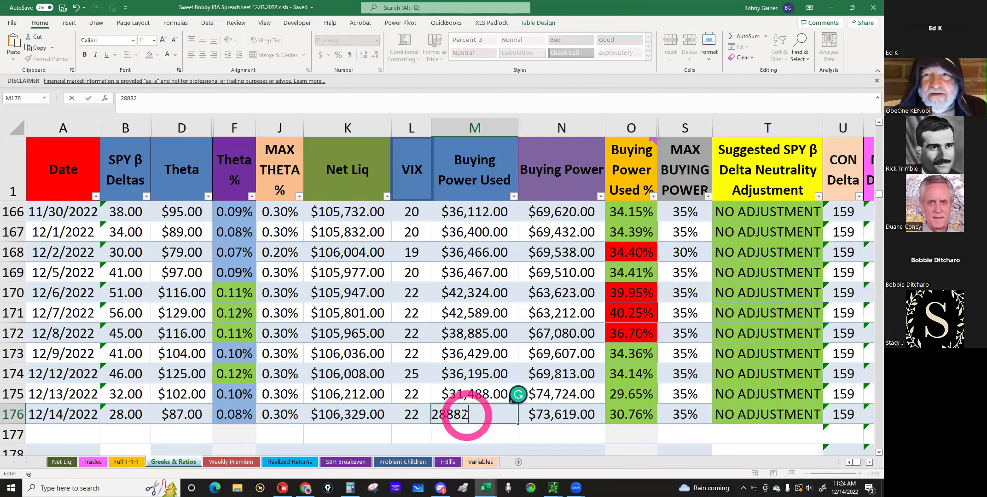
pyautogui.press('Return')
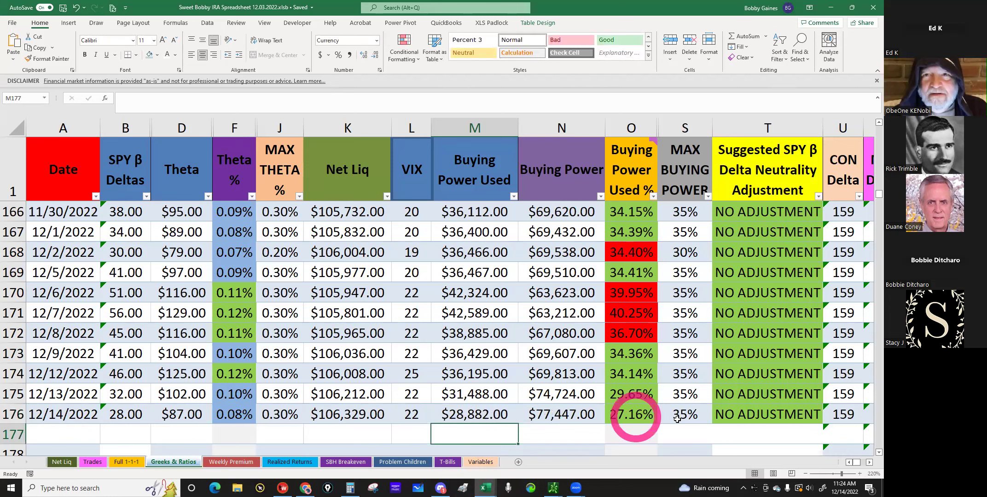
# Step: Check the 12/14/2022 Theta %, switch to thinkorswim and change to the third listed individual account, with all its filled orders in view
pyautogui.click(231, 416)
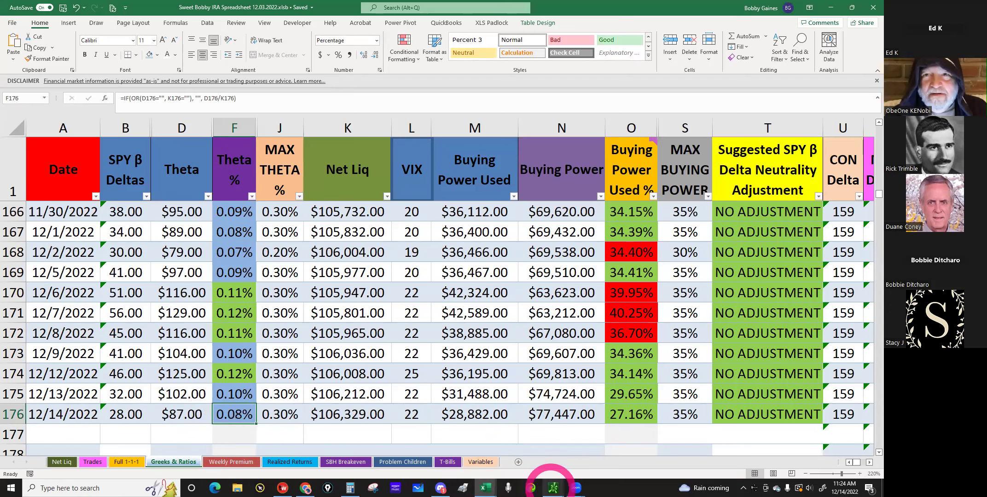
pyautogui.moveTo(553, 488)
pyautogui.click(507, 451)
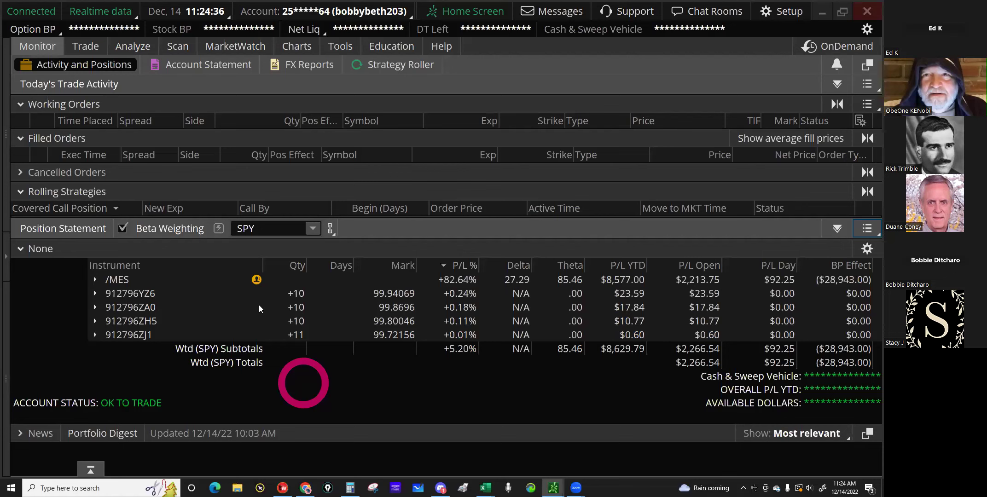
pyautogui.click(382, 11)
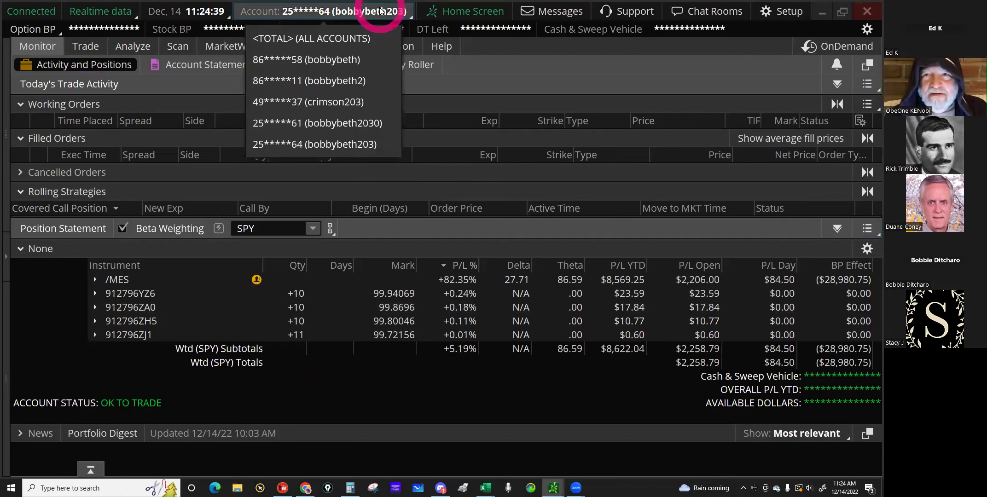
pyautogui.click(326, 104)
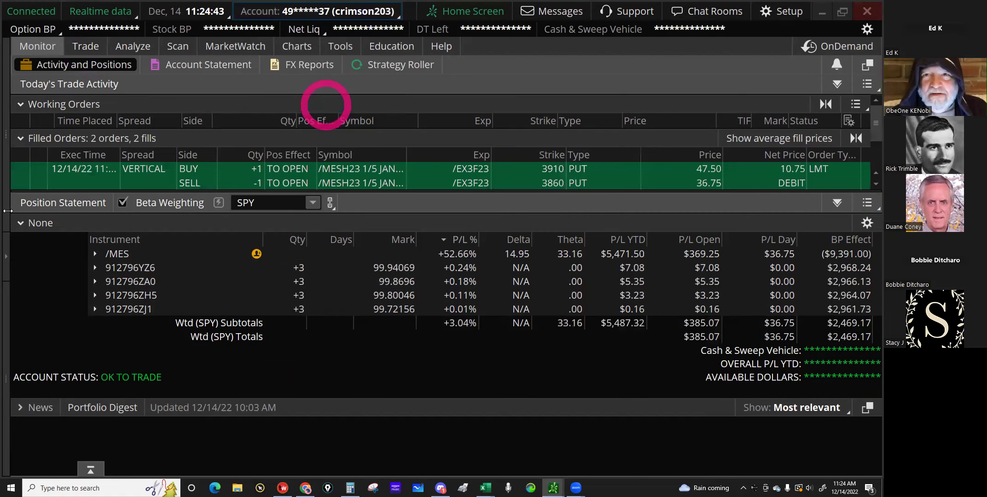
pyautogui.click(68, 186)
pyautogui.click(473, 207)
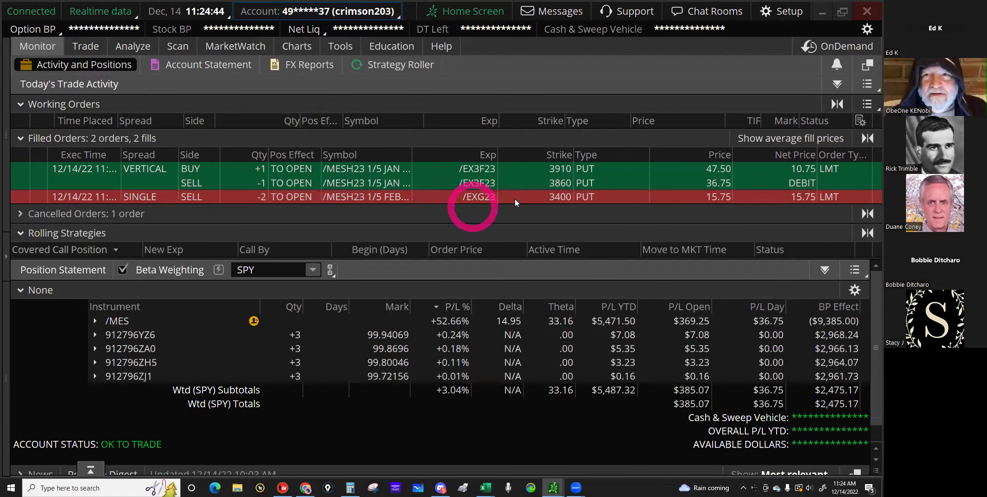
# Step: Create a duplicate of the filled /MESH23 February /EXG23 3400 put sale at 15.75 and set its quantity to -4
pyautogui.click(514, 199)
pyautogui.rightClick(514, 198)
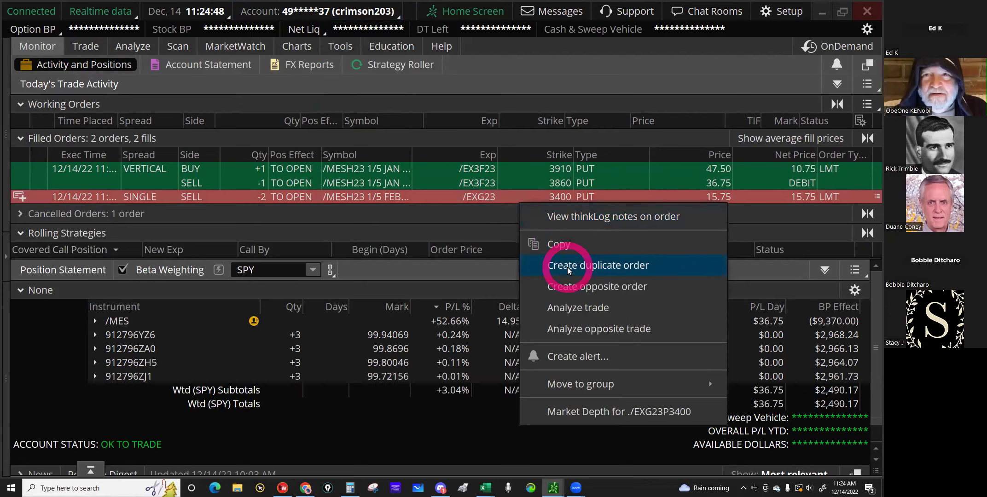
pyautogui.click(568, 271)
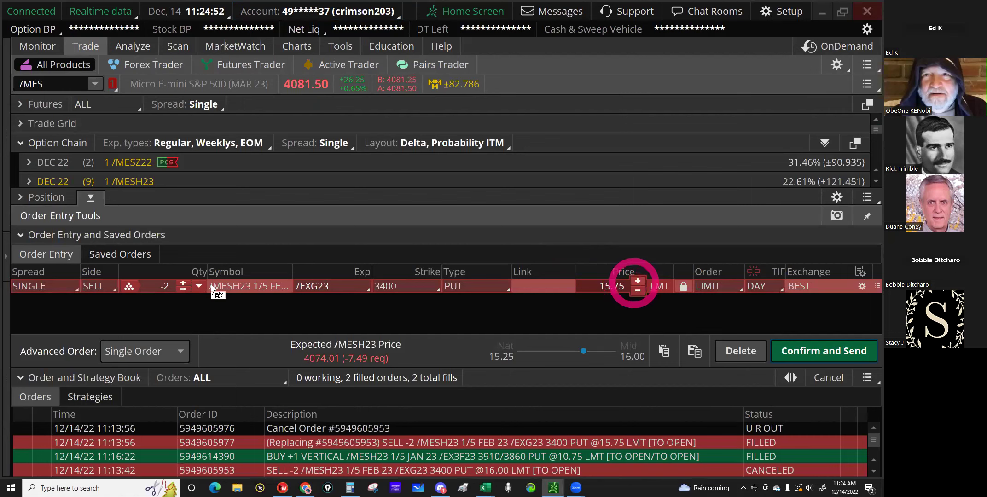
pyautogui.click(683, 287)
pyautogui.doubleClick(639, 283)
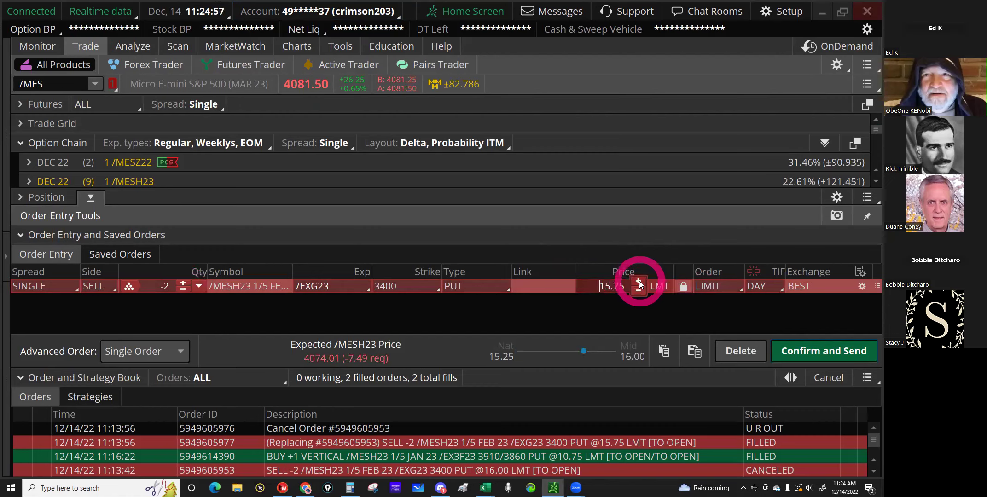
pyautogui.click(183, 290)
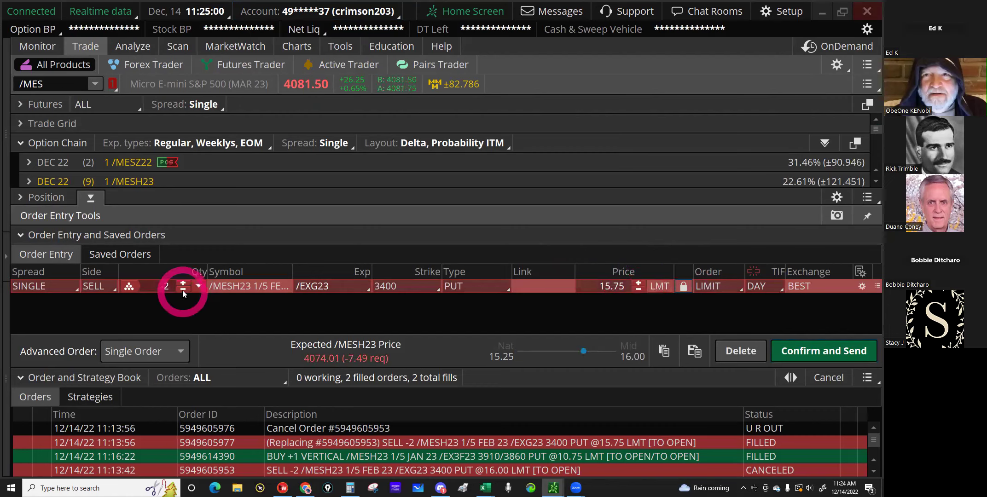
# Step: Assign the 3400 put order to the last listed account in the order confirmation, send it, and check the fill notification
pyautogui.click(806, 358)
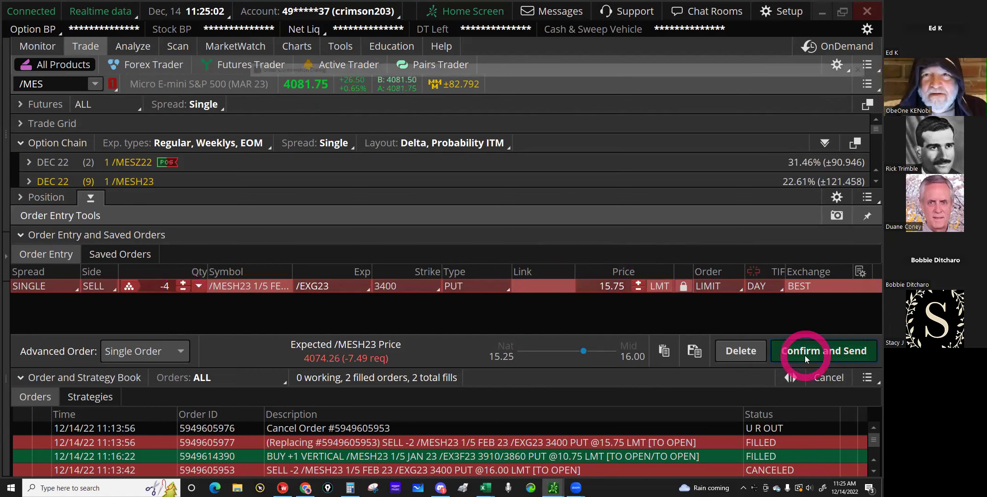
pyautogui.click(546, 250)
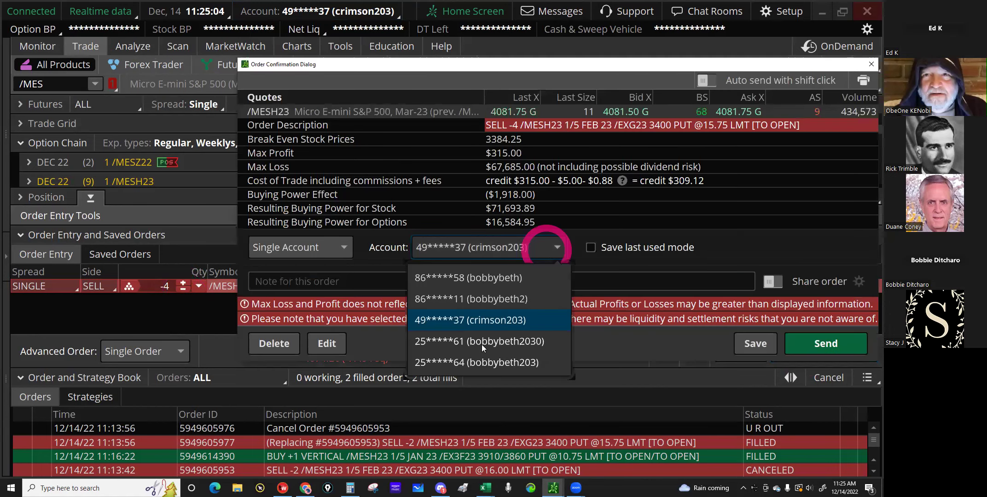
pyautogui.click(480, 364)
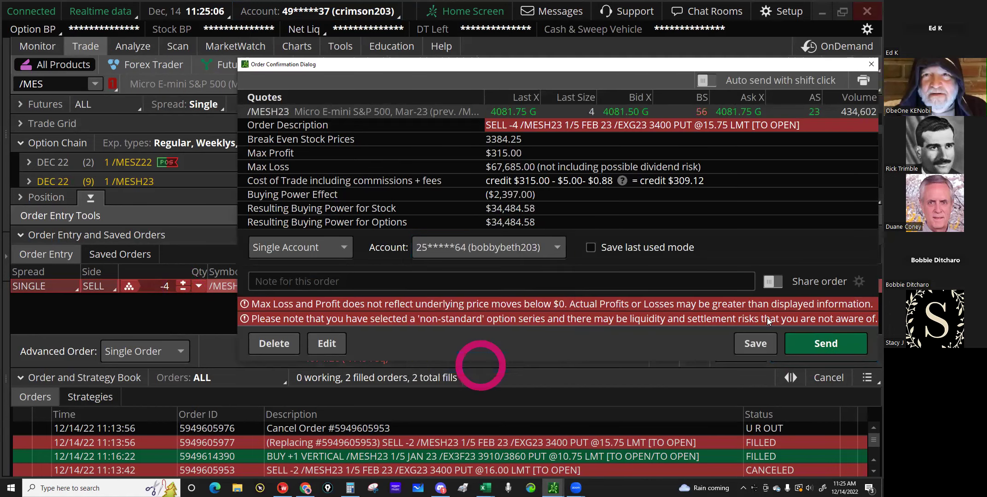
pyautogui.click(812, 350)
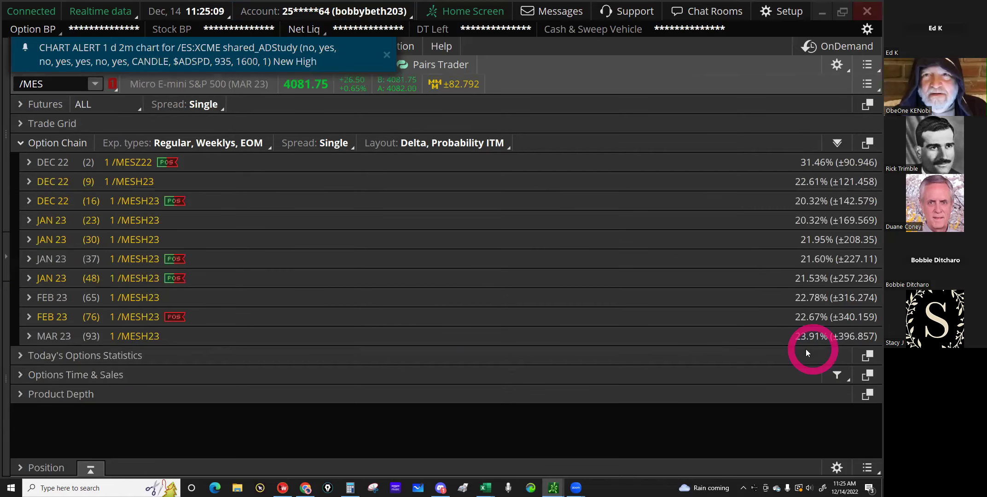
pyautogui.click(204, 92)
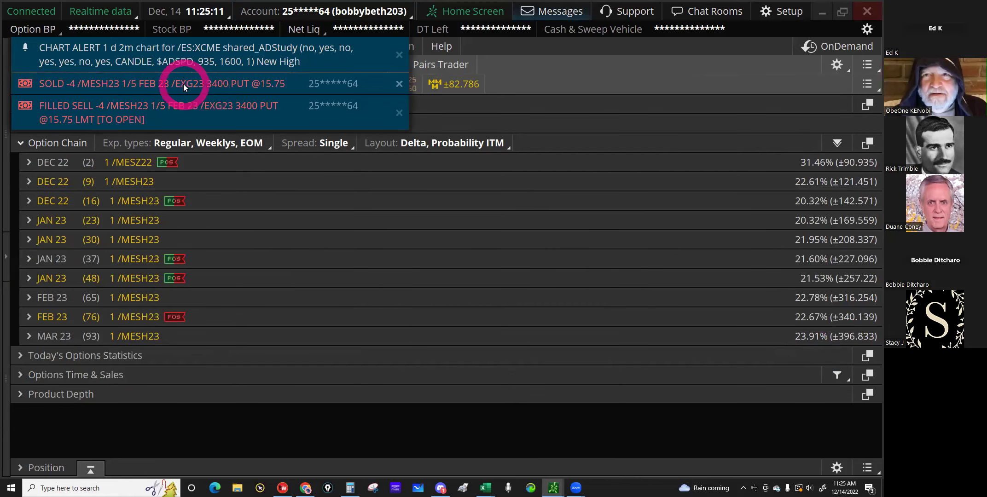
# Step: Switch back to the third listed individual account and select its filled January 3910/3860 put vertical in Activity and Positions
pyautogui.click(380, 14)
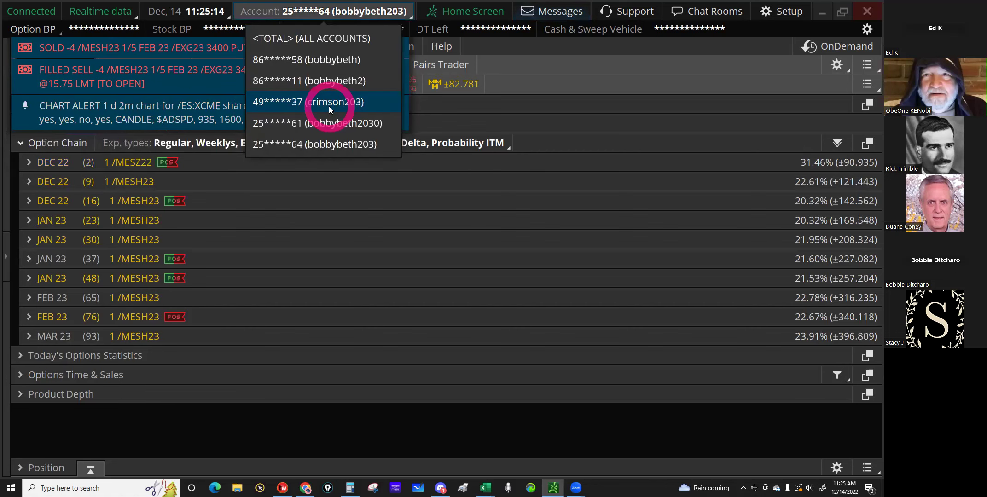
pyautogui.click(328, 103)
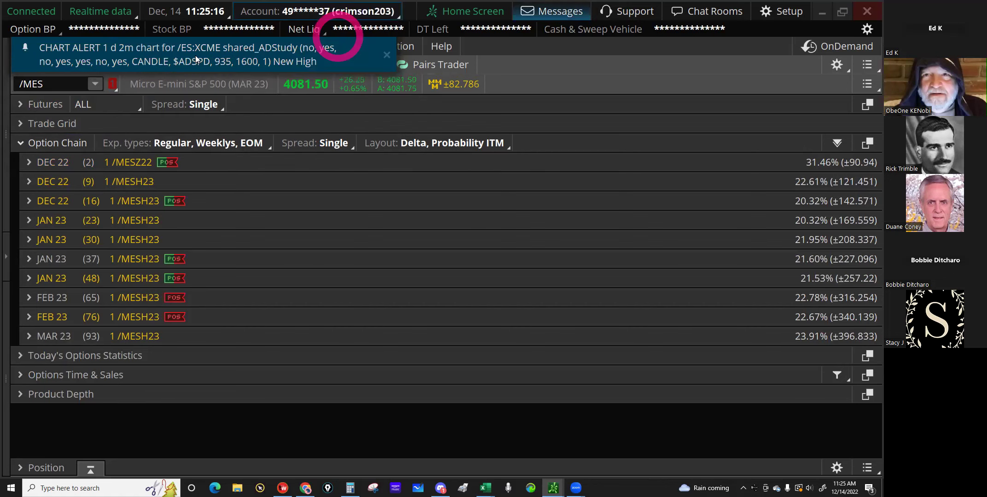
pyautogui.click(26, 32)
pyautogui.click(29, 49)
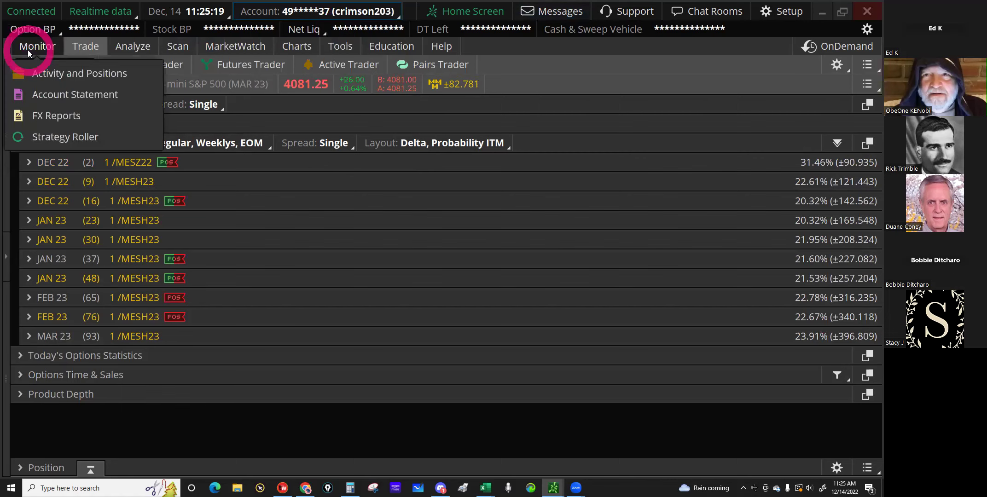
pyautogui.click(81, 132)
pyautogui.click(388, 181)
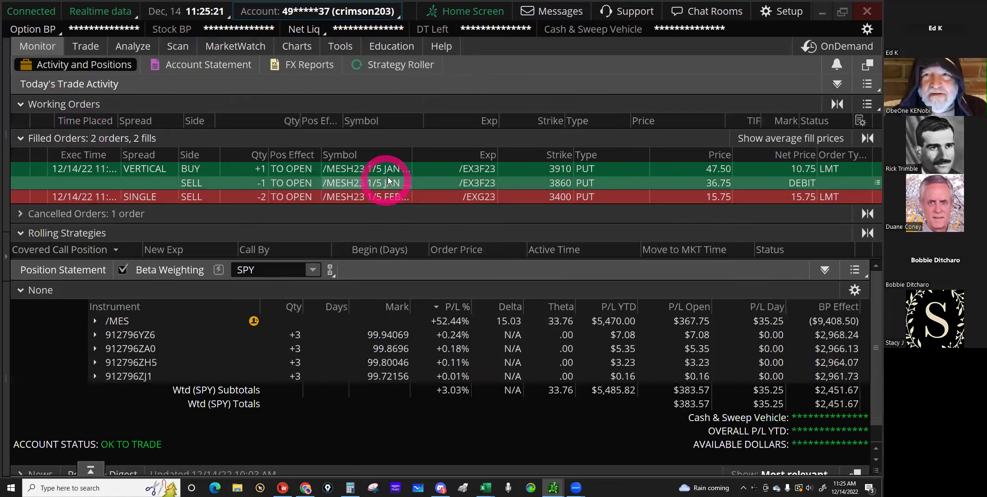
# Step: Create a duplicate of the filled January 3910/3860 put vertical, unlock its limit price at 10.50 and set its quantity to +2
pyautogui.rightClick(391, 182)
pyautogui.click(443, 252)
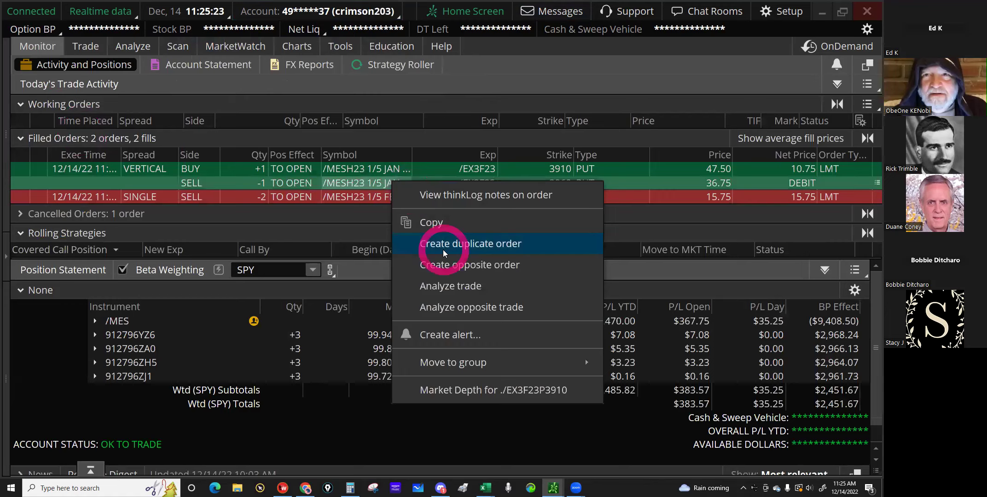
pyautogui.click(684, 283)
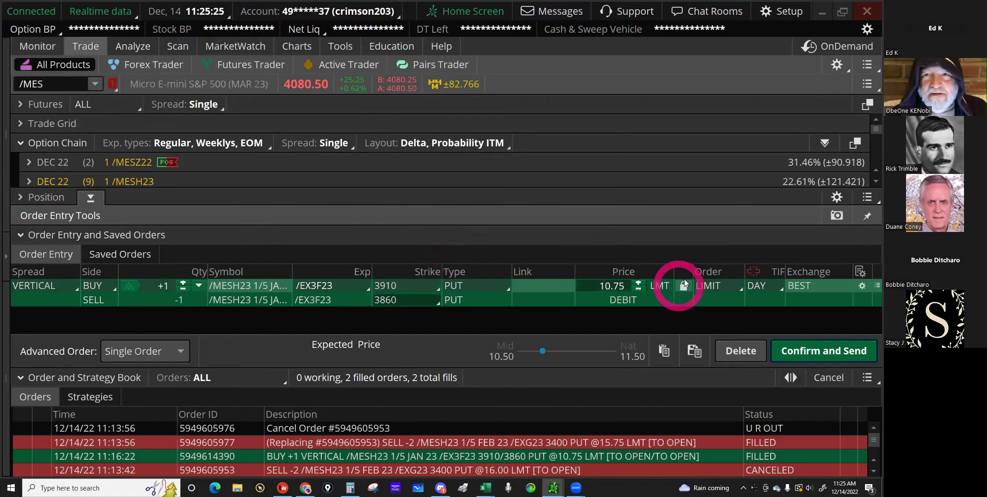
pyautogui.click(685, 286)
pyautogui.click(801, 346)
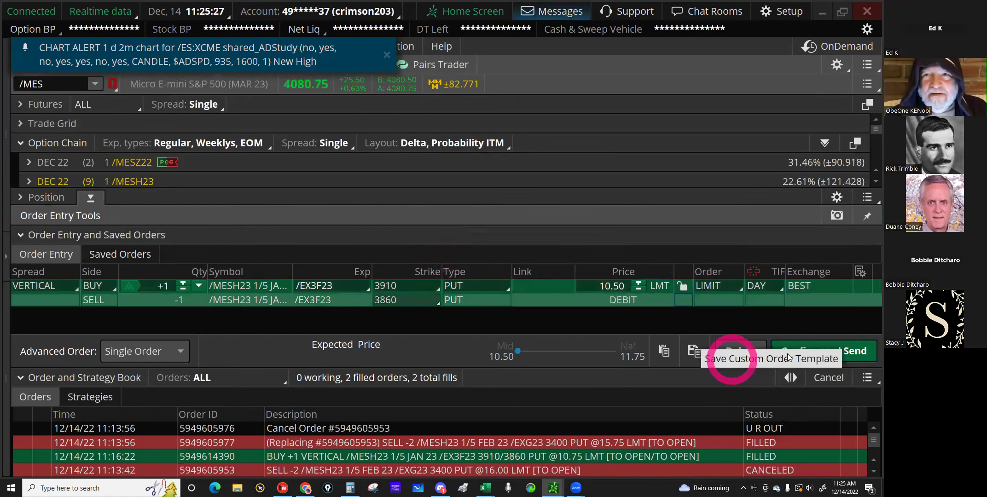
pyautogui.click(706, 293)
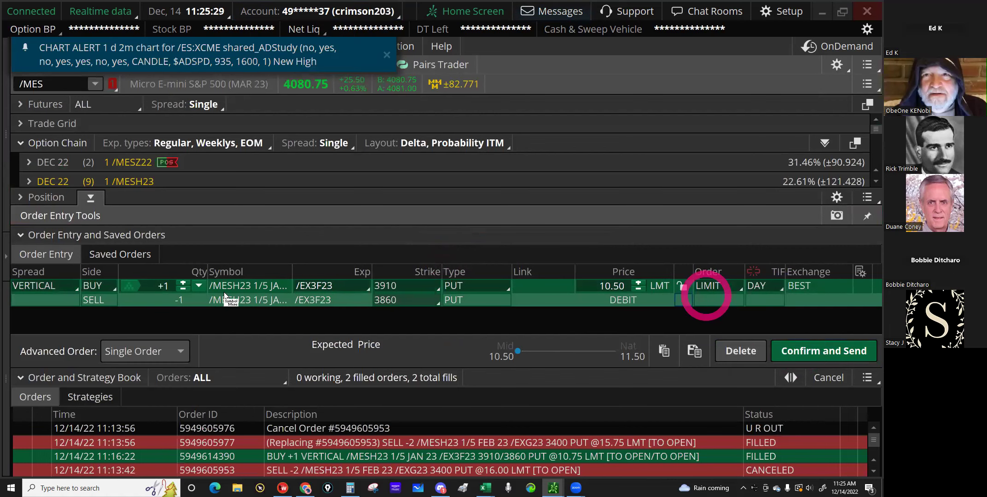
pyautogui.click(199, 286)
pyautogui.click(183, 283)
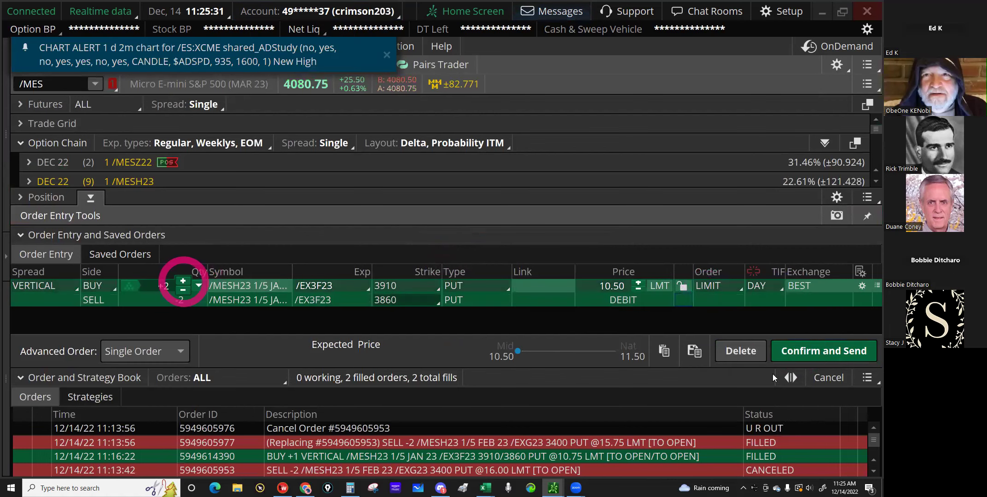
# Step: Assign the +2 January 3910/3860 put vertical at 10.50 to the last listed account in the order confirmation and send it
pyautogui.click(812, 359)
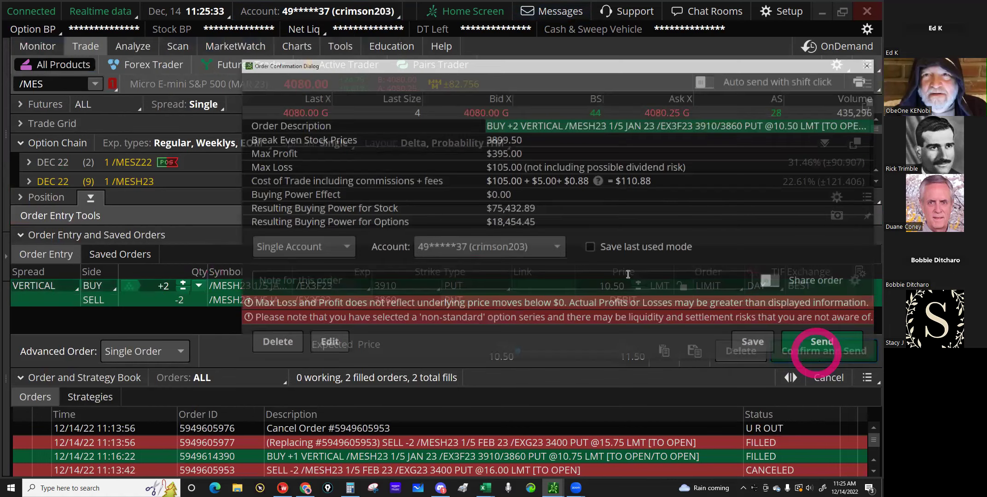
pyautogui.click(484, 364)
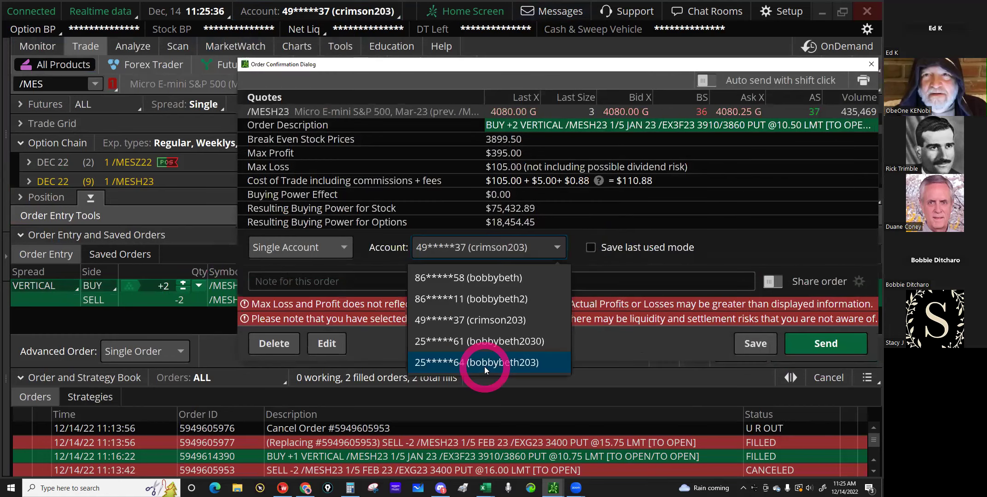
pyautogui.click(835, 345)
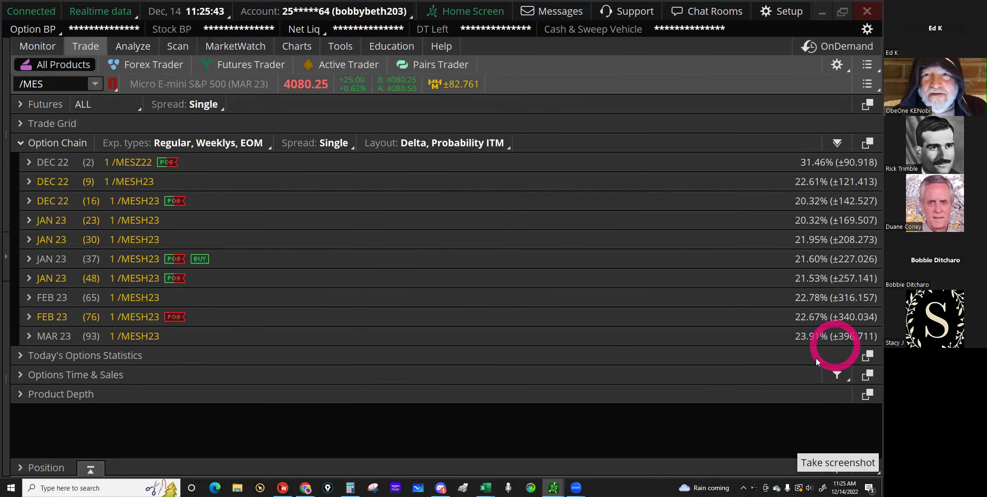
pyautogui.click(684, 334)
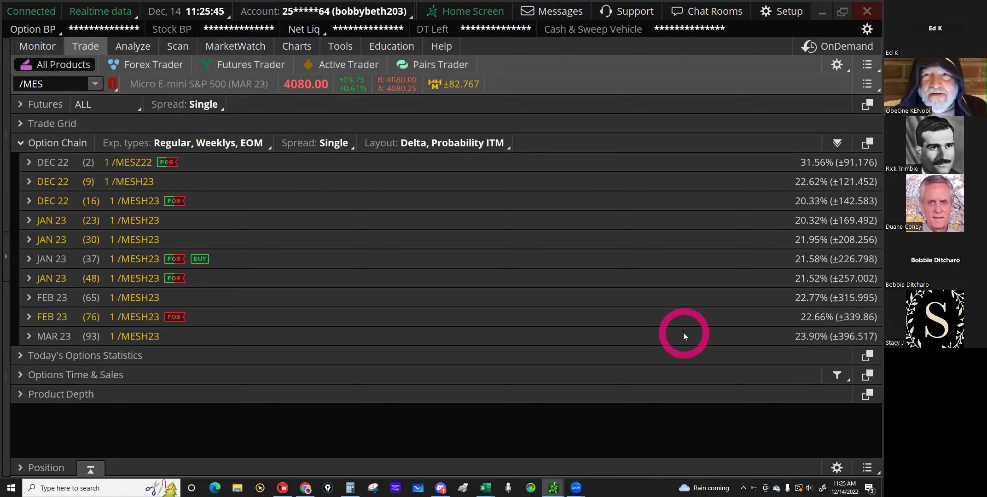
pyautogui.click(243, 188)
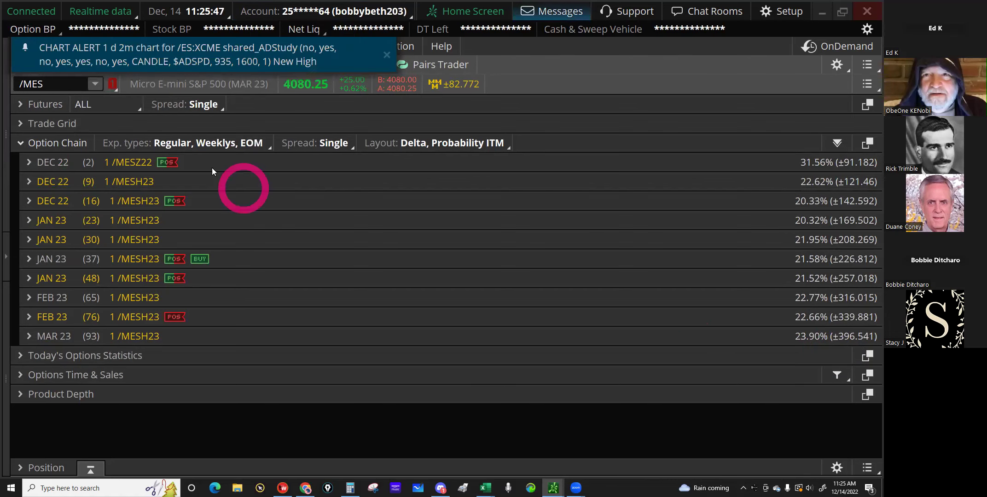
pyautogui.click(212, 170)
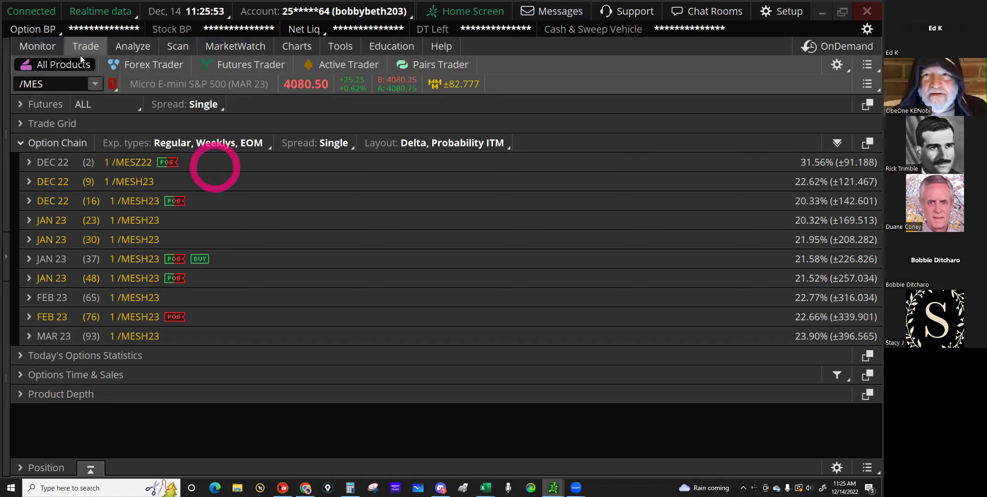
# Step: Create a duplicate of the working January 3910/3860 put vertical from Activity and Positions and raise its limit price to 10.75
pyautogui.click(31, 47)
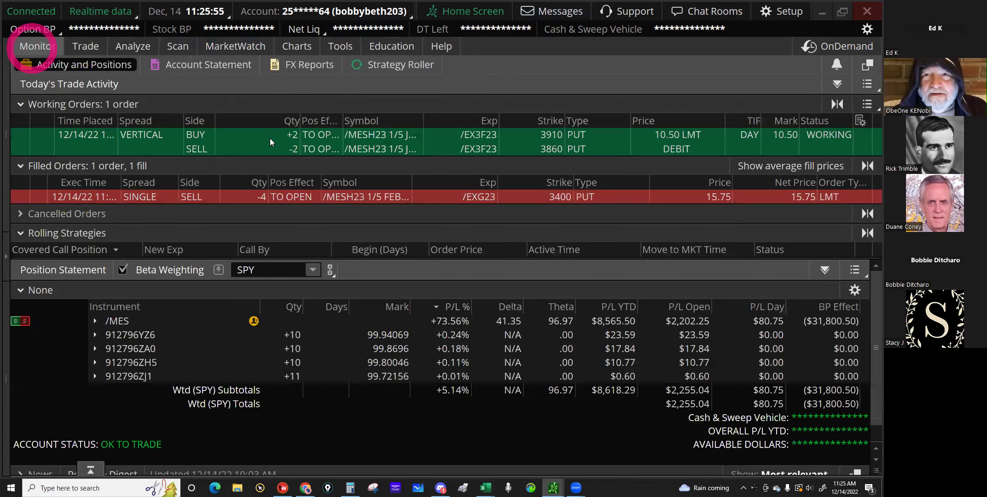
pyautogui.click(271, 143)
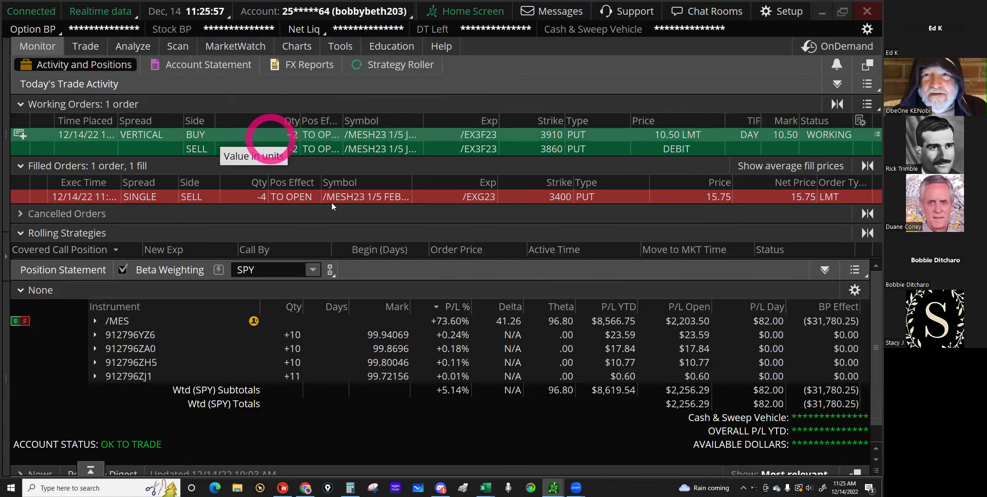
pyautogui.rightClick(269, 138)
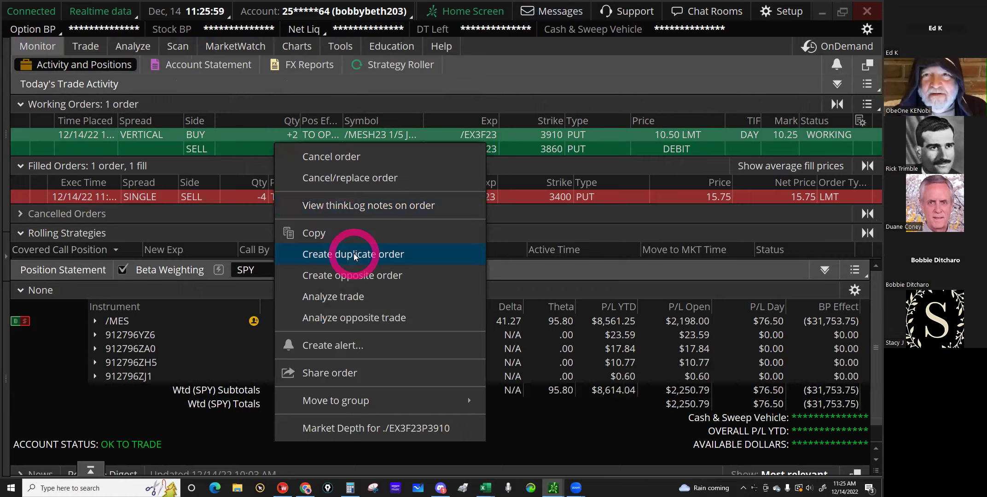
pyautogui.click(356, 255)
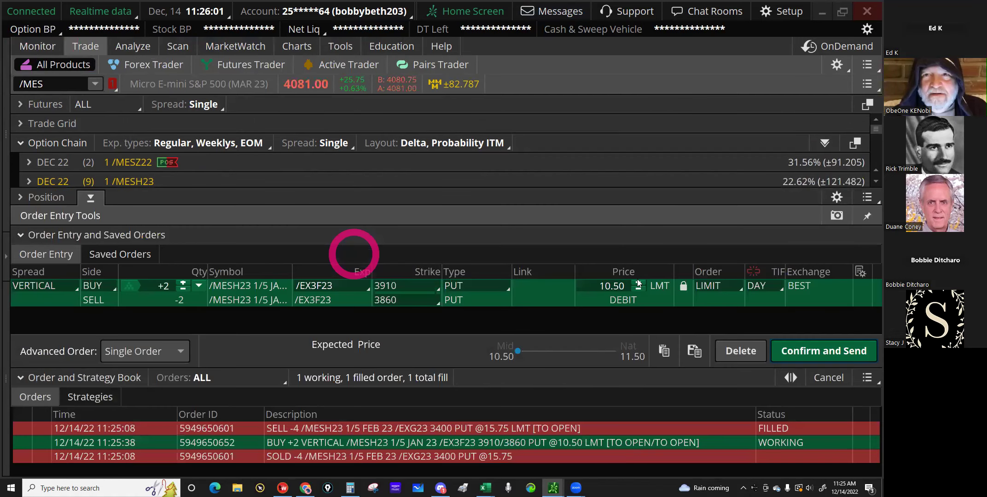
pyautogui.click(639, 285)
pyautogui.click(639, 283)
pyautogui.click(639, 283)
pyautogui.click(639, 283)
pyautogui.click(639, 283)
pyautogui.click(639, 283)
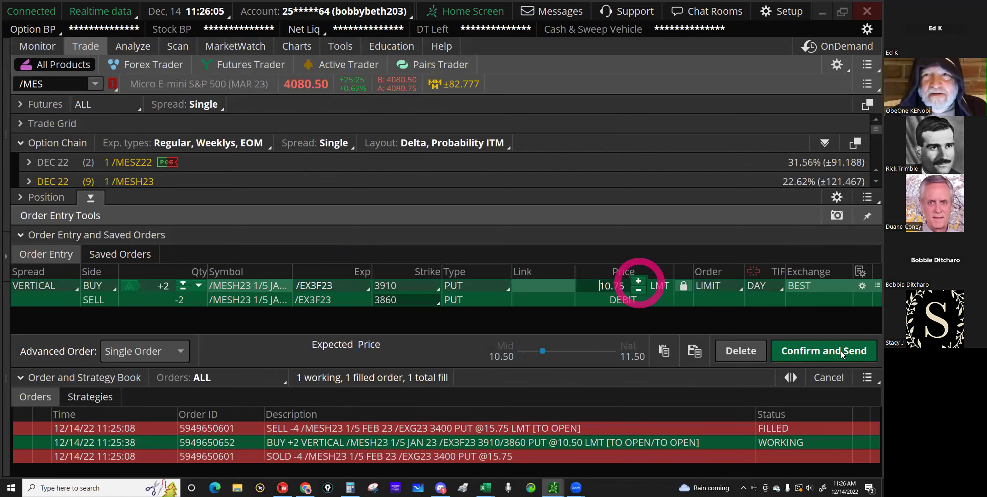
# Step: Send the duplicated +2 put vertical order at 10.75 for the same account and check the fill notification
pyautogui.click(840, 353)
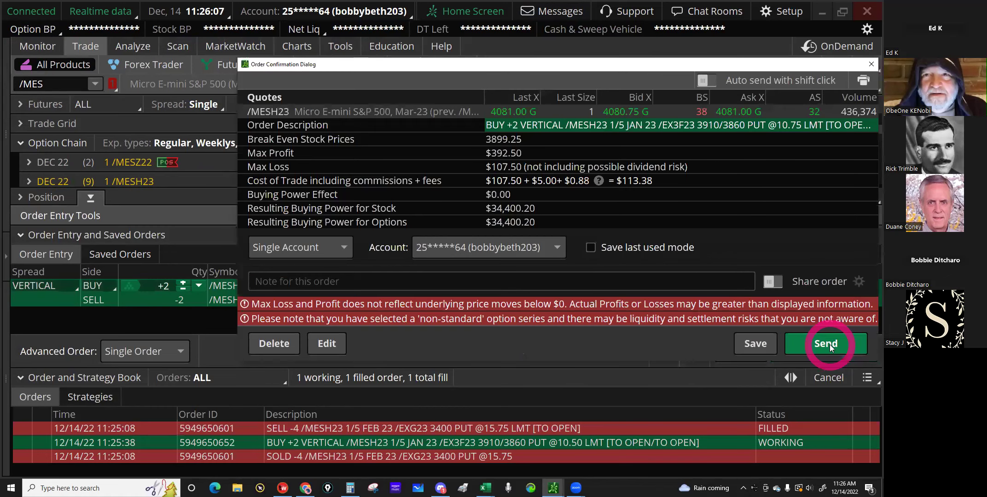
pyautogui.click(827, 344)
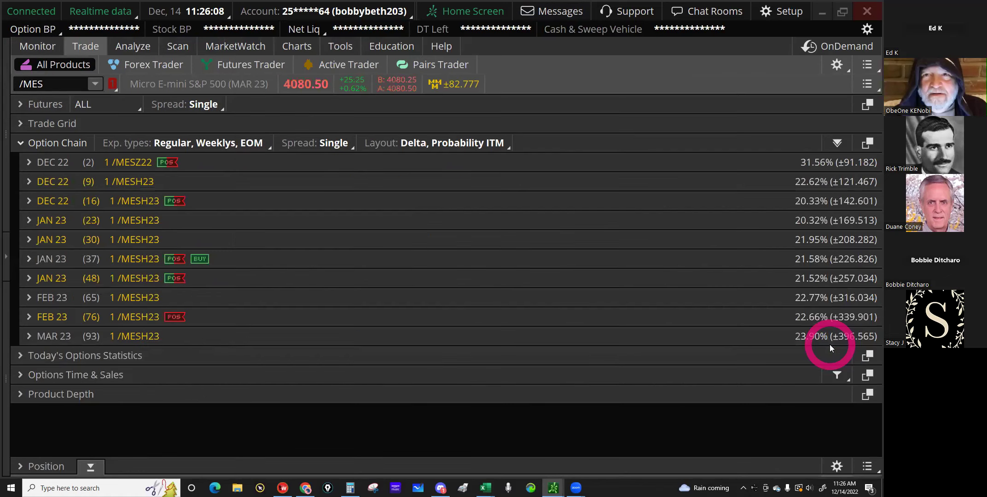
pyautogui.click(203, 212)
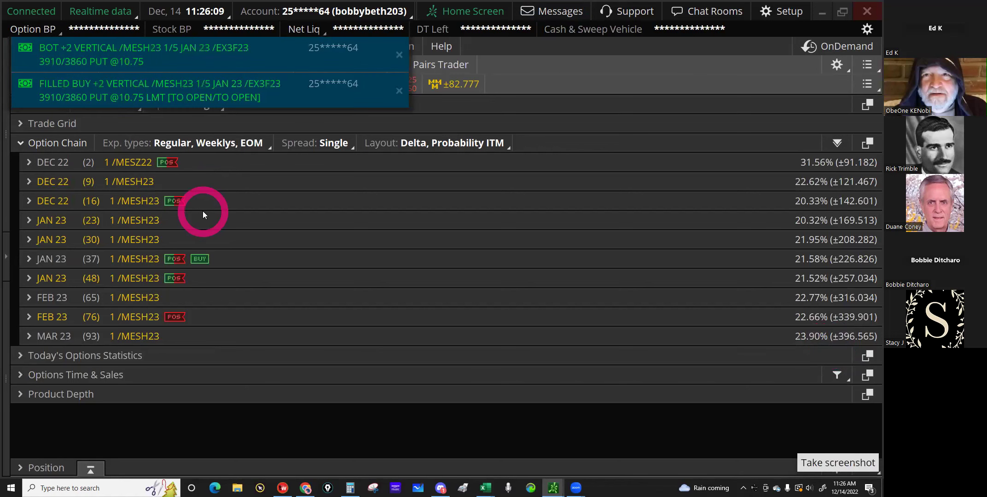
pyautogui.click(308, 376)
pyautogui.click(290, 389)
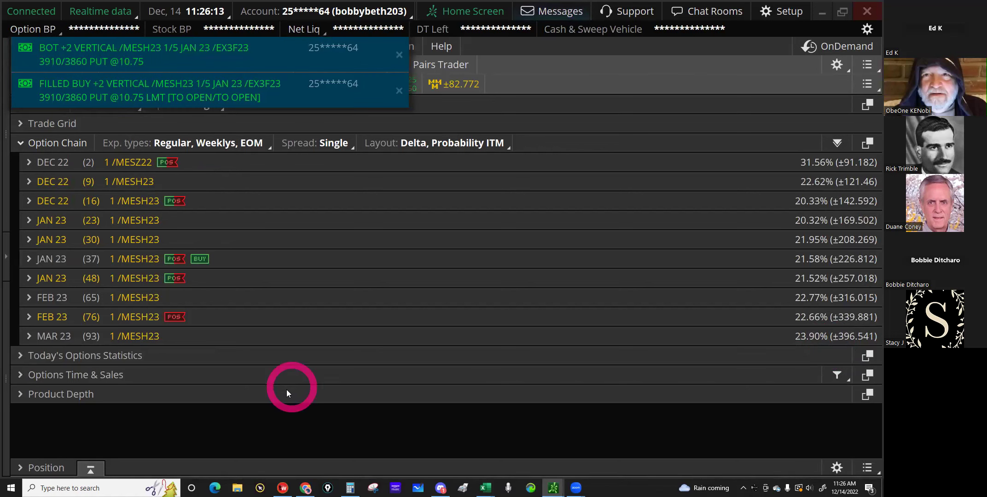
# Step: Compare the account's working and filled January 3910/3860 put vertical orders in Activity and Positions
pyautogui.click(62, 55)
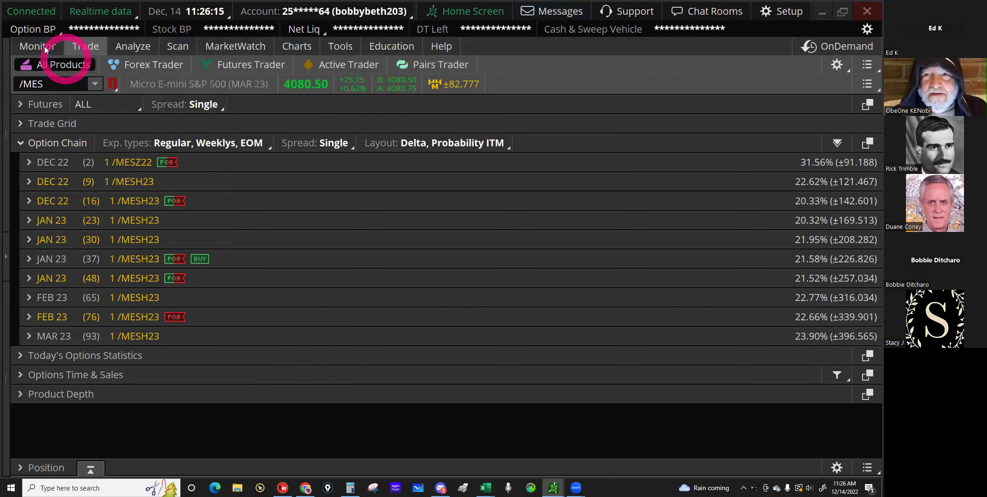
pyautogui.click(45, 48)
pyautogui.click(44, 105)
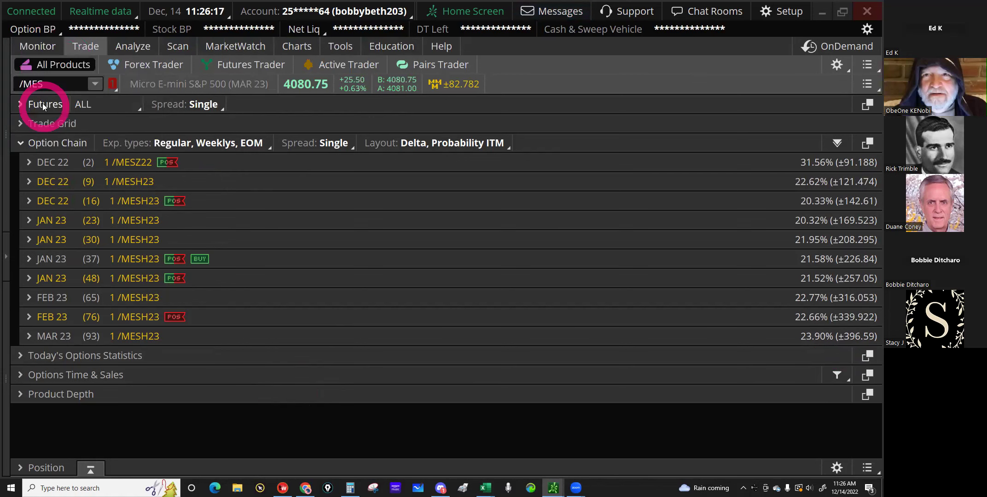
pyautogui.click(38, 45)
pyautogui.click(239, 130)
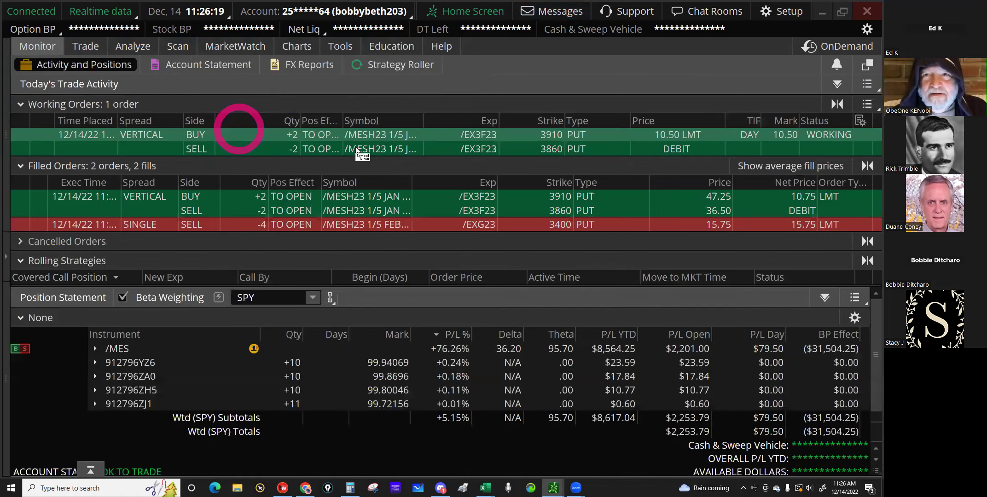
pyautogui.click(359, 148)
pyautogui.click(615, 153)
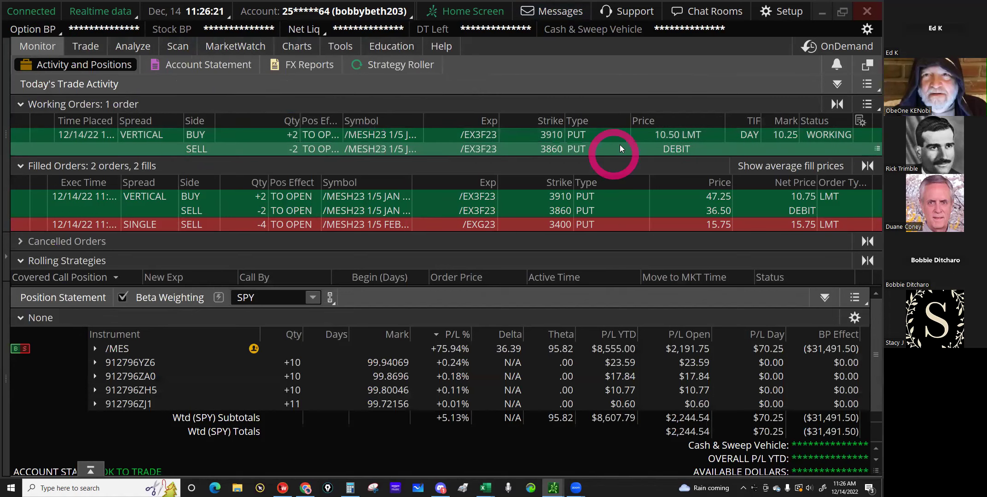
pyautogui.click(621, 145)
pyautogui.click(620, 142)
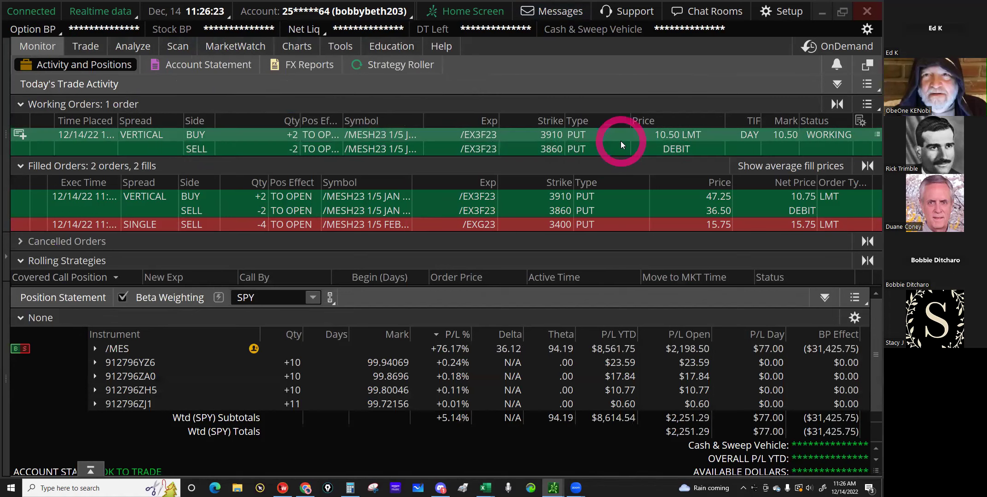
pyautogui.click(623, 198)
pyautogui.click(612, 199)
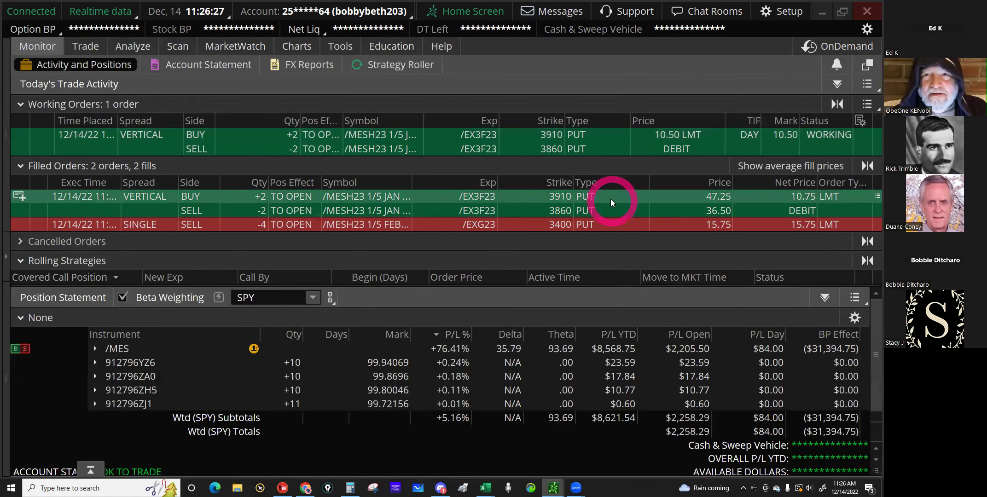
# Step: Cancel the leftover working January 3910/3860 put vertical order at 10.50 and check the remaining filled orders
pyautogui.click(451, 124)
pyautogui.click(444, 138)
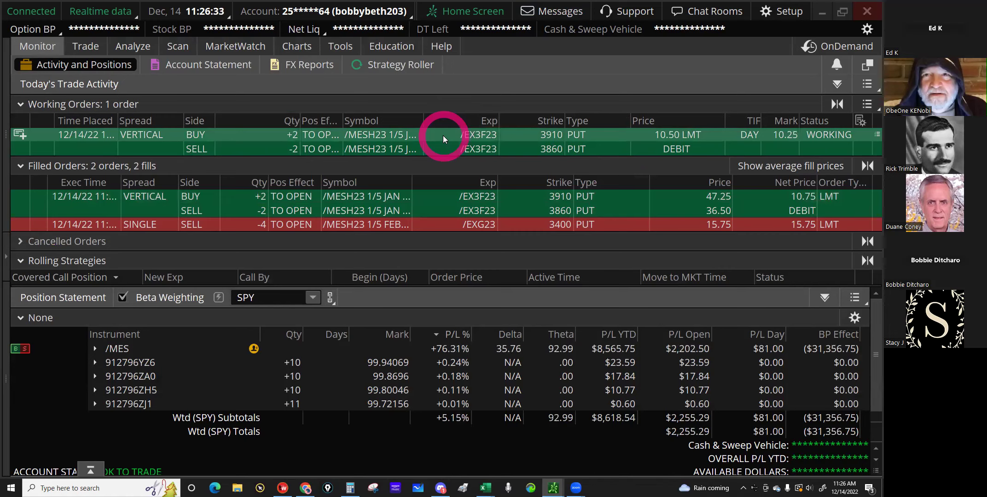
pyautogui.rightClick(475, 154)
pyautogui.click(475, 155)
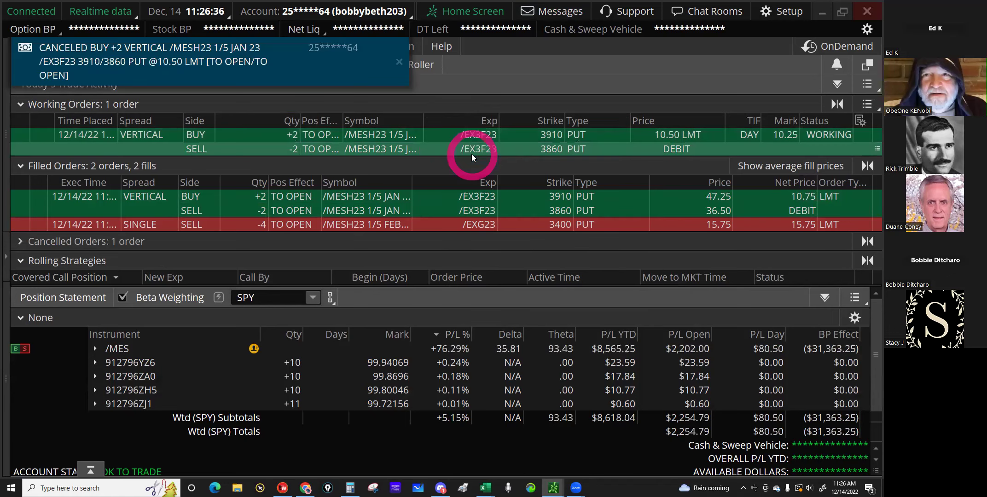
pyautogui.click(795, 150)
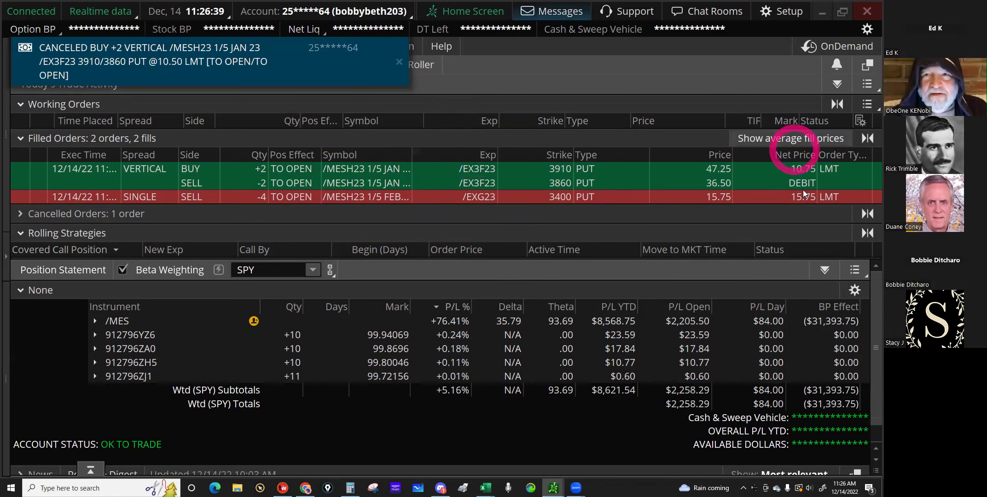
# Step: Switch to the Sweet Bobby Spreadsheet workbook and copy the NP D 40 and PDS D 40 entries, A55:H56, from its Trades sheet
pyautogui.click(485, 489)
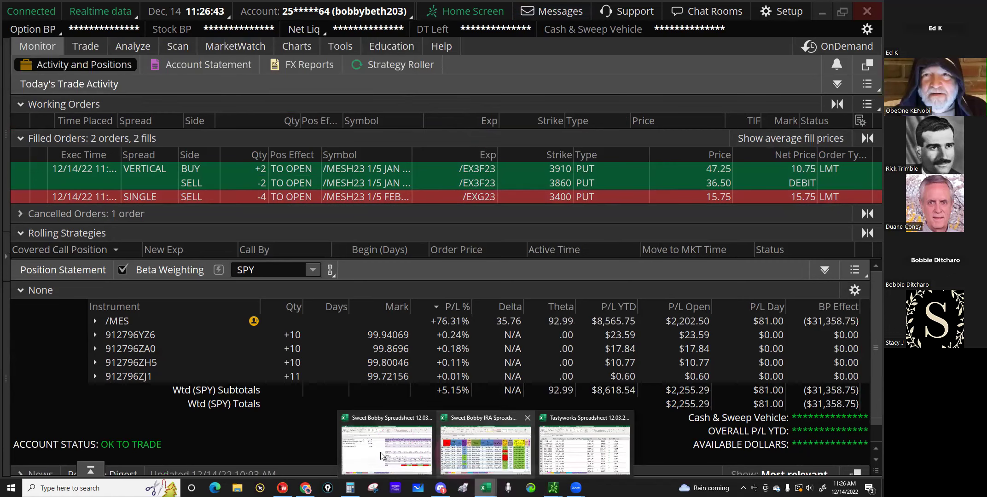
pyautogui.click(161, 443)
pyautogui.click(99, 302)
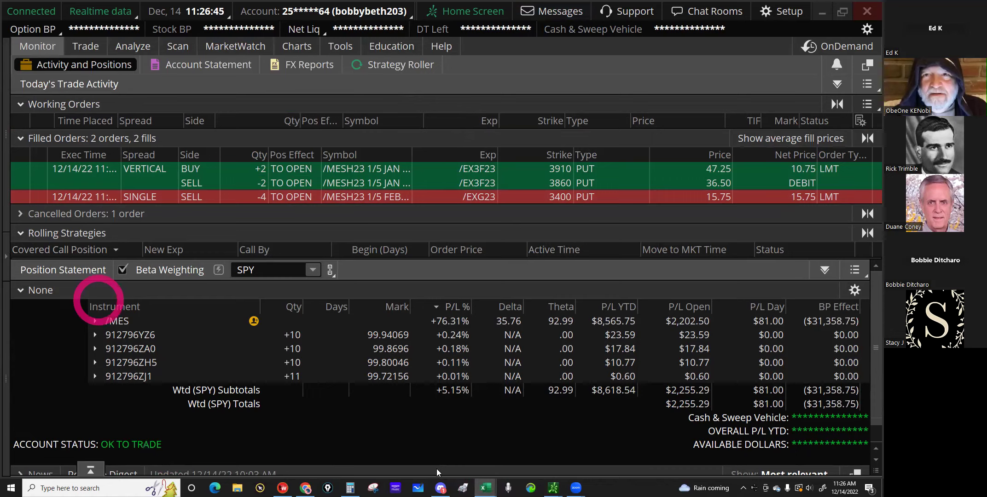
pyautogui.click(494, 489)
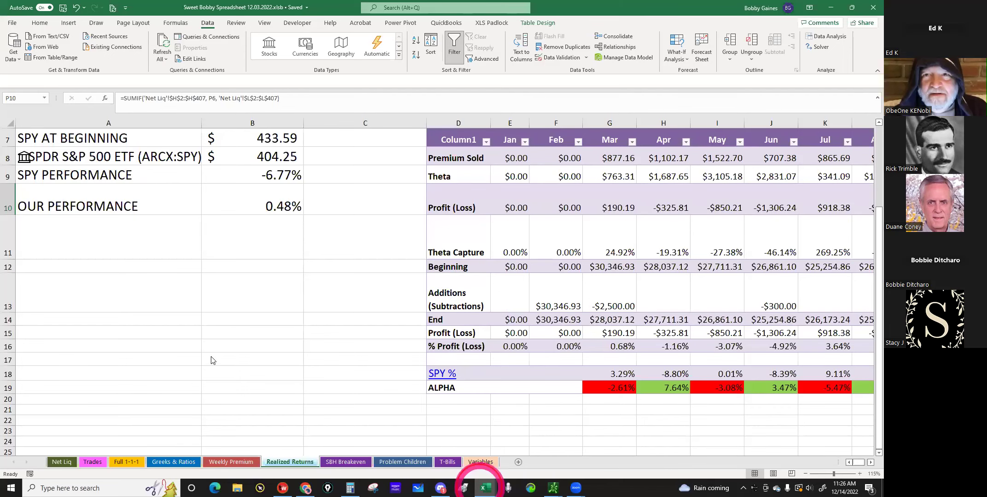
pyautogui.click(131, 436)
pyautogui.click(60, 466)
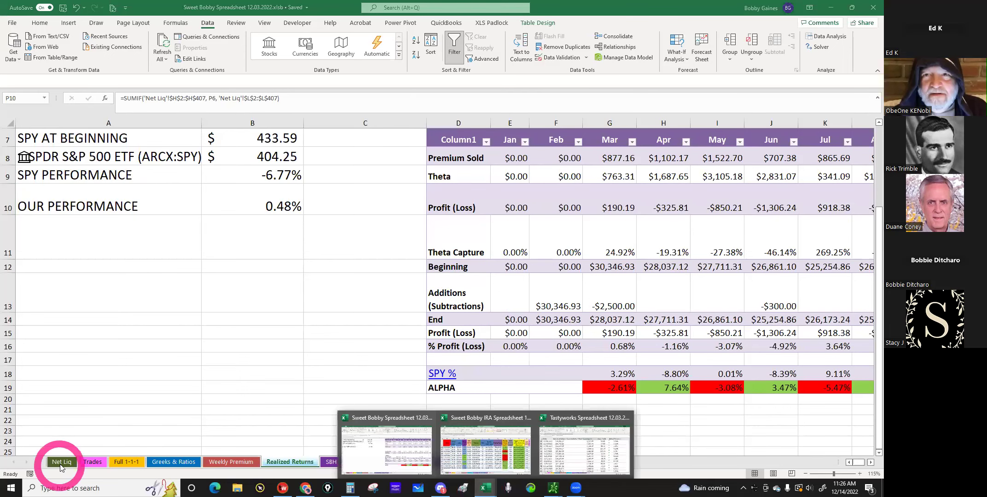
pyautogui.click(85, 465)
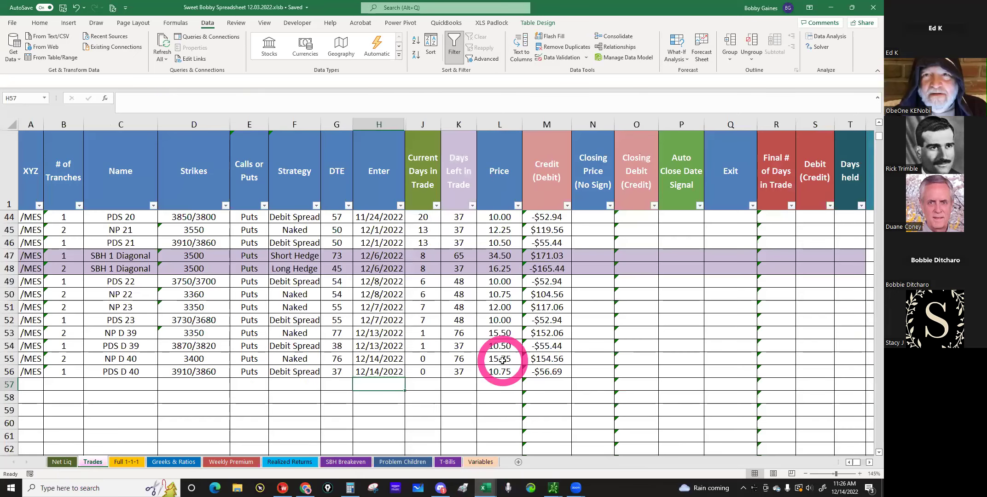
pyautogui.moveTo(27, 359); pyautogui.dragTo(34, 374)
pyautogui.moveTo(140, 374); pyautogui.dragTo(379, 369)
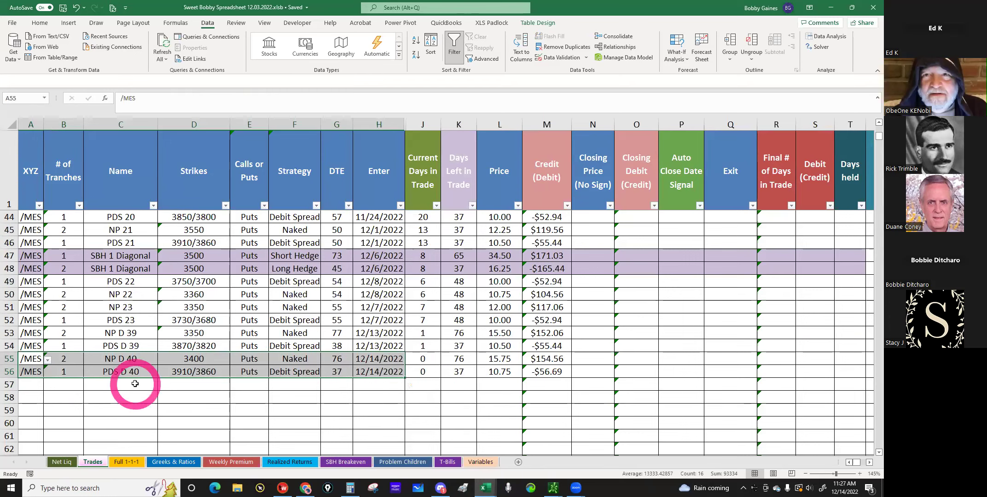
pyautogui.hotkey('ctrl', 'c')
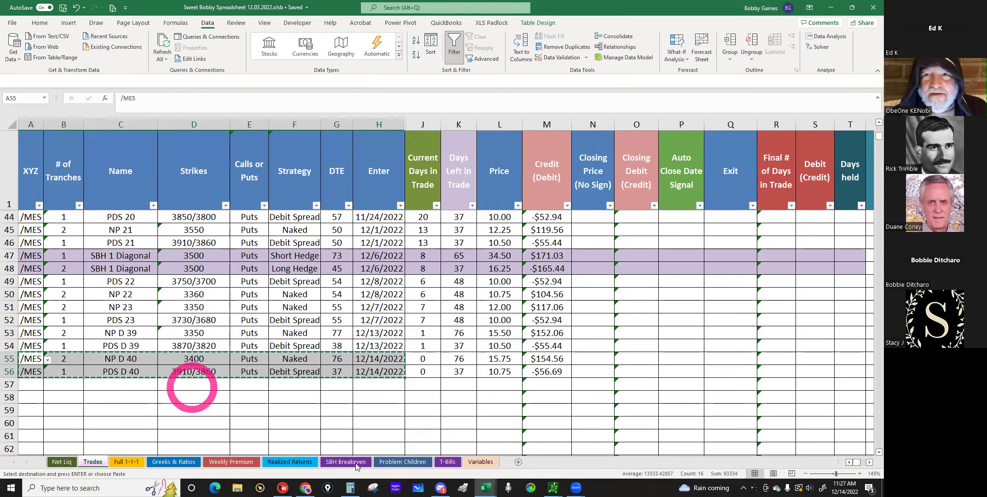
# Step: Paste the copied NP D 40 and PDS D 40 entries into the IRA workbook's Trades sheet, starting at cell A82
pyautogui.click(429, 490)
pyautogui.moveTo(485, 489)
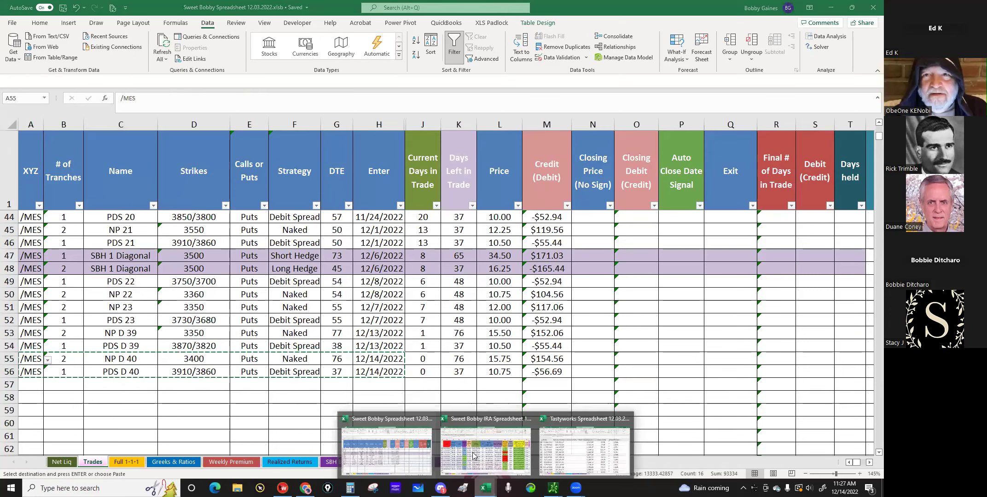
pyautogui.click(473, 452)
pyautogui.click(64, 465)
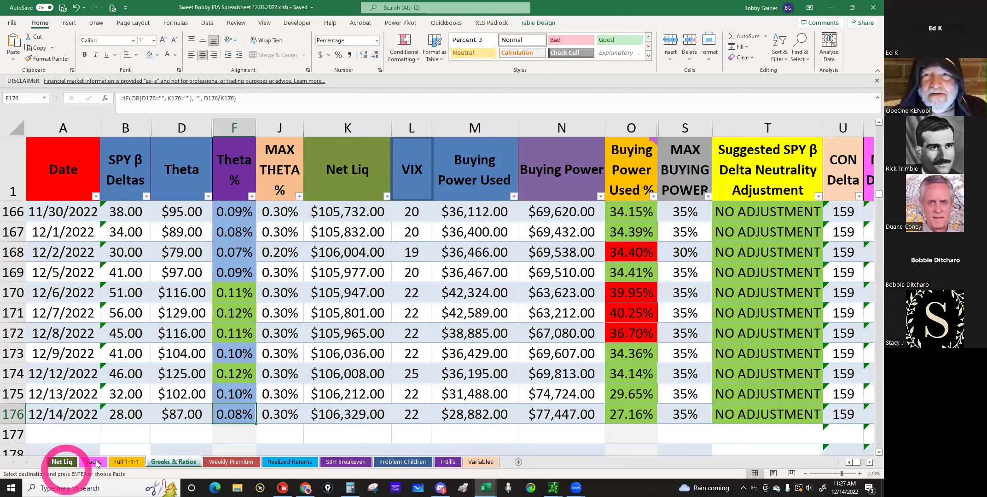
pyautogui.click(93, 462)
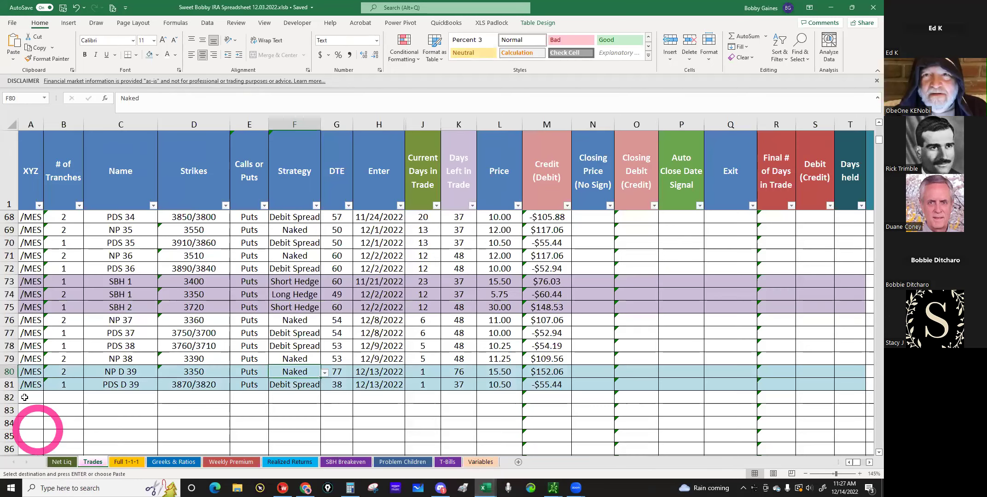
pyautogui.click(24, 397)
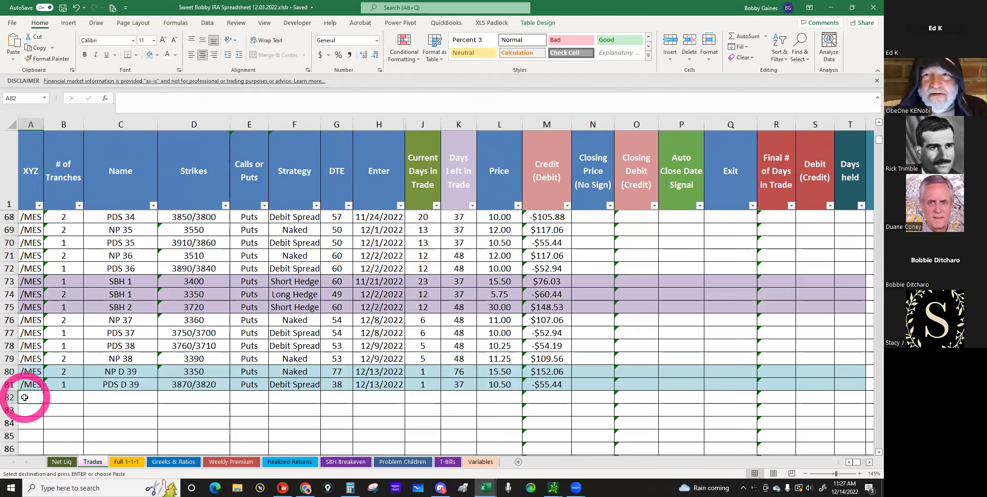
pyautogui.hotkey('ctrl', 'v')
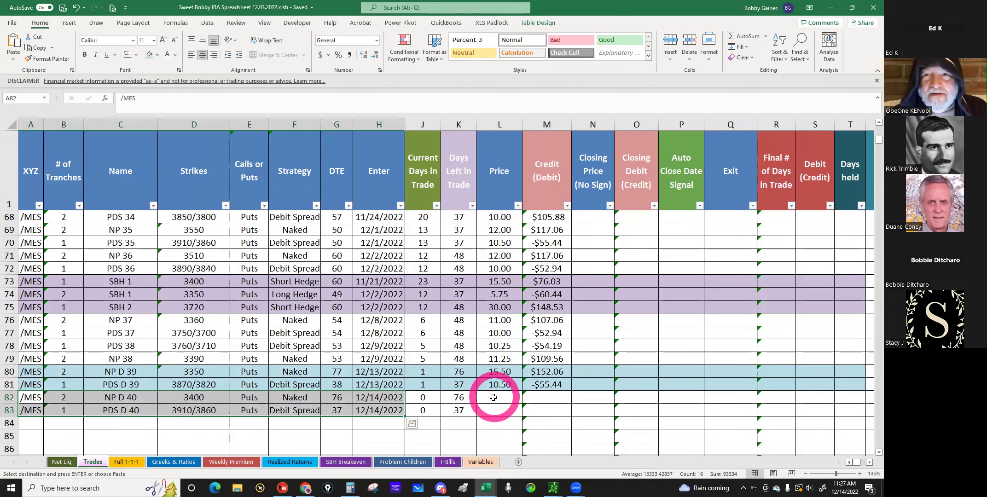
# Step: Enter prices of 15.75 for NP D 40 and 10.75 for PDS D 40 in the IRA trade log
pyautogui.click(493, 398)
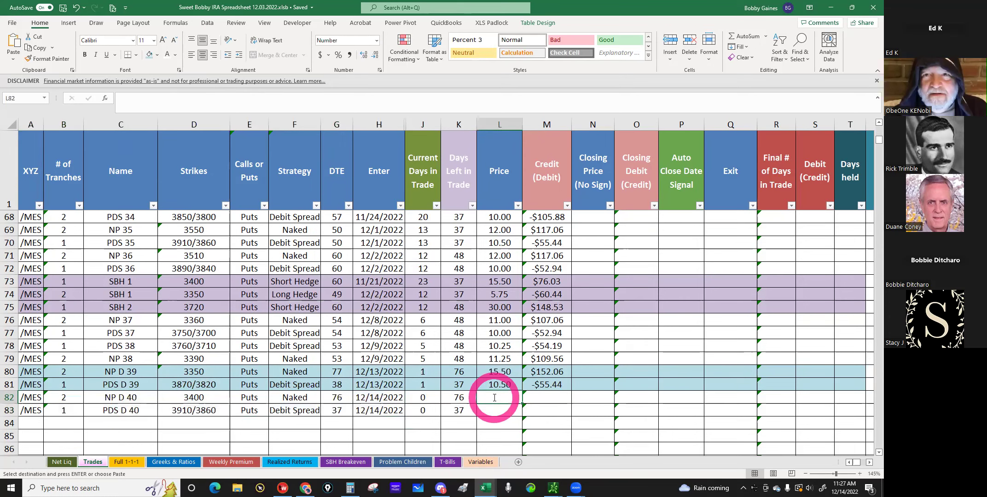
pyautogui.write('15.75')
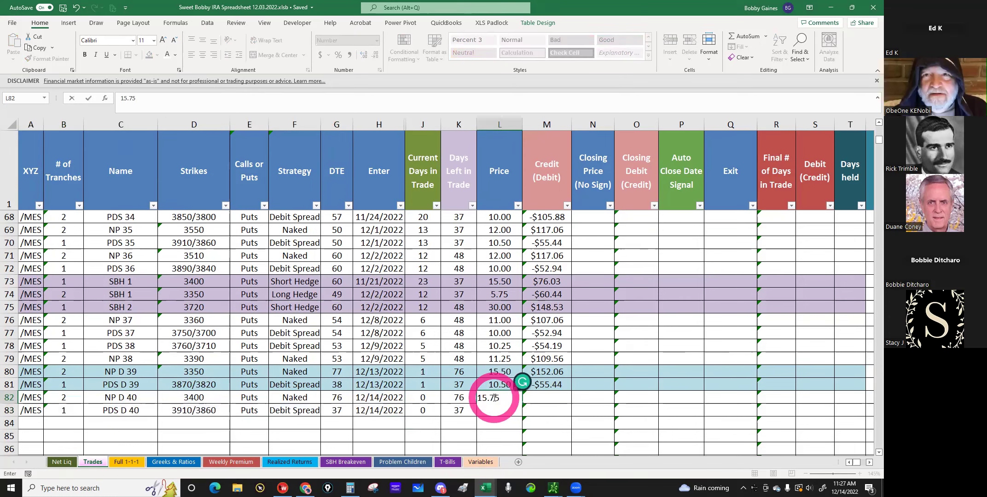
pyautogui.press('Return')
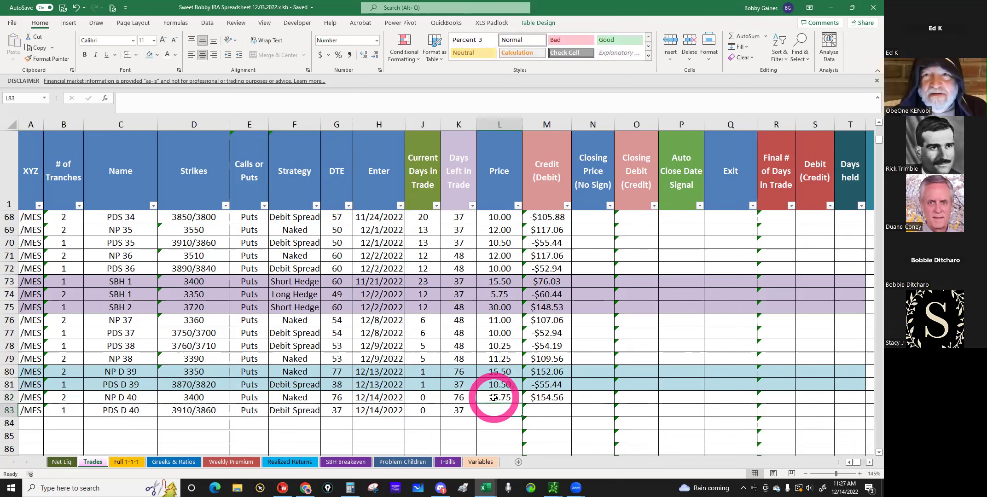
pyautogui.write('10.75')
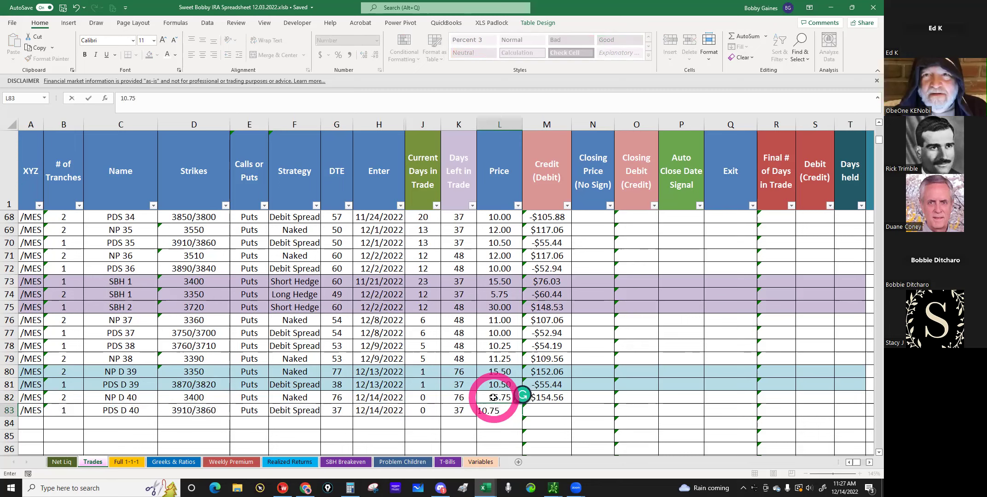
pyautogui.press('Return')
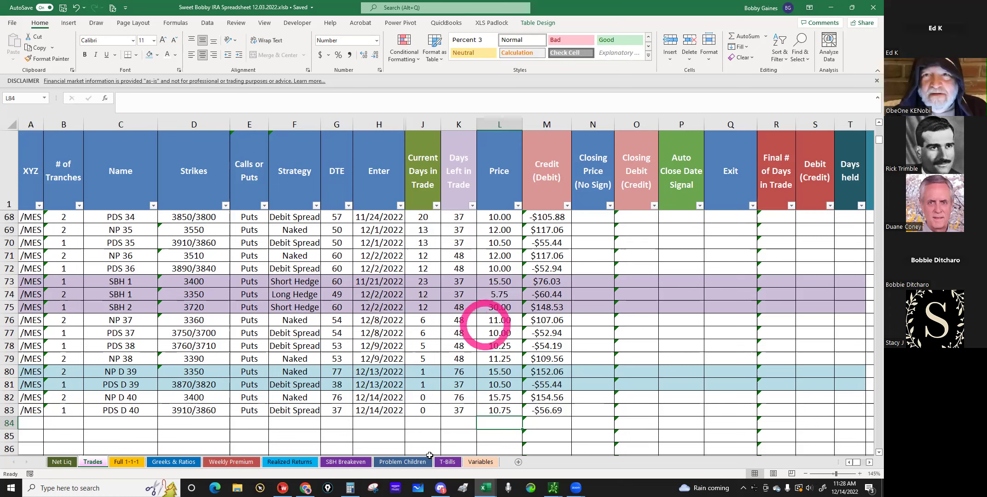
# Step: Compare the SBH Breakeven sheets of the IRA workbook and the Sweet Bobby Spreadsheet, ending on the IRA version
pyautogui.click(342, 465)
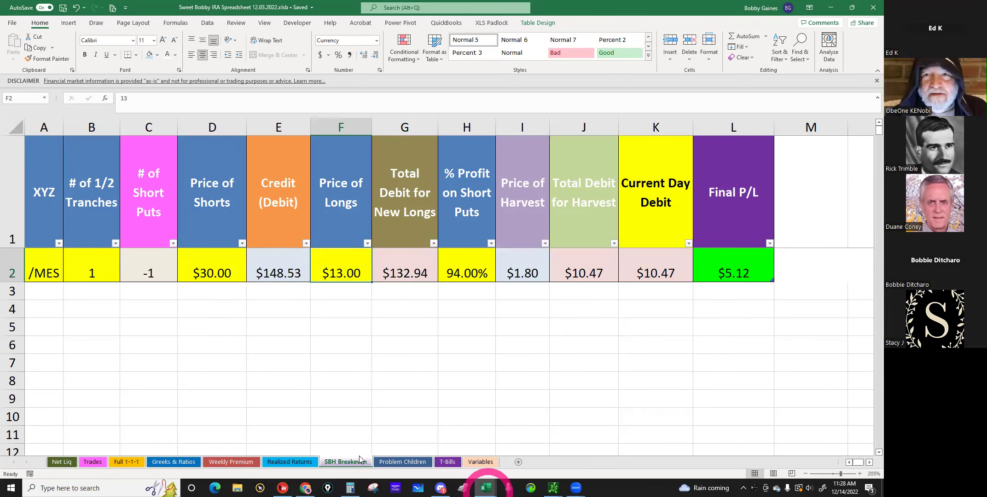
pyautogui.moveTo(486, 488)
pyautogui.click(340, 448)
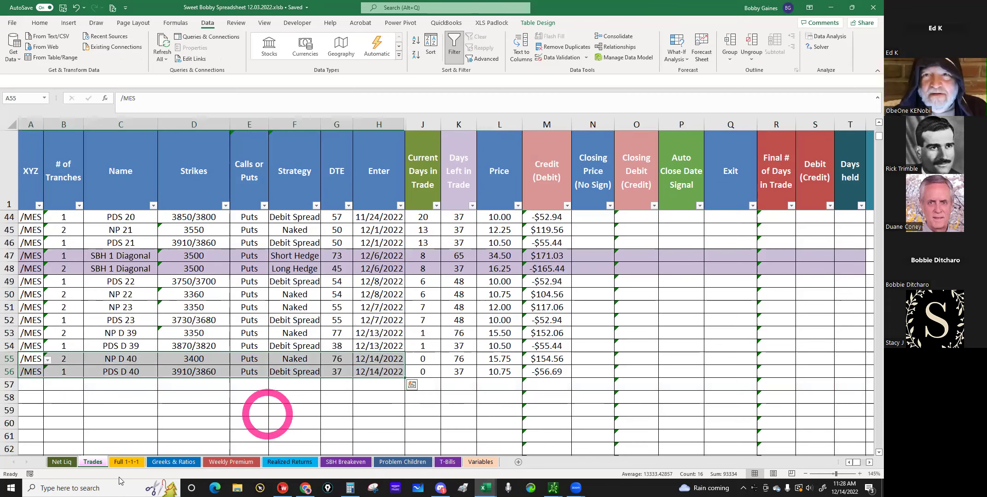
pyautogui.click(346, 465)
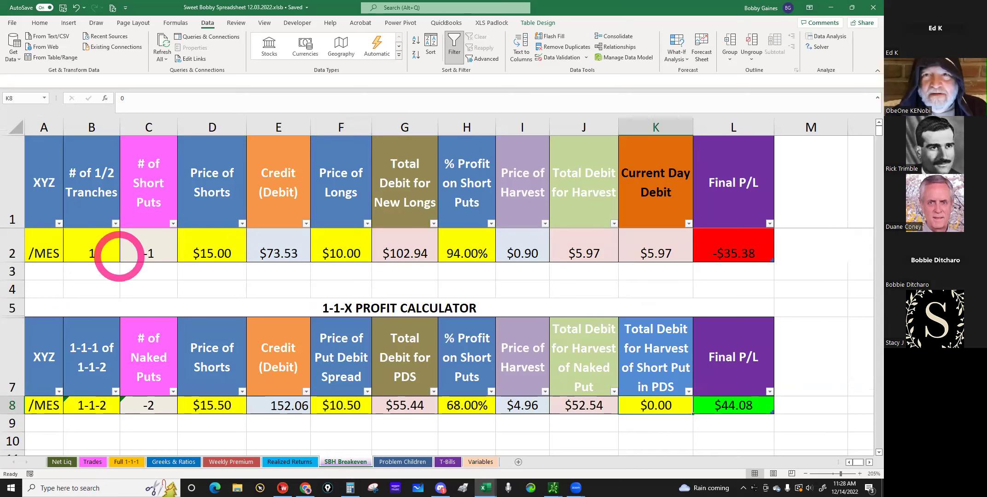
pyautogui.moveTo(485, 488)
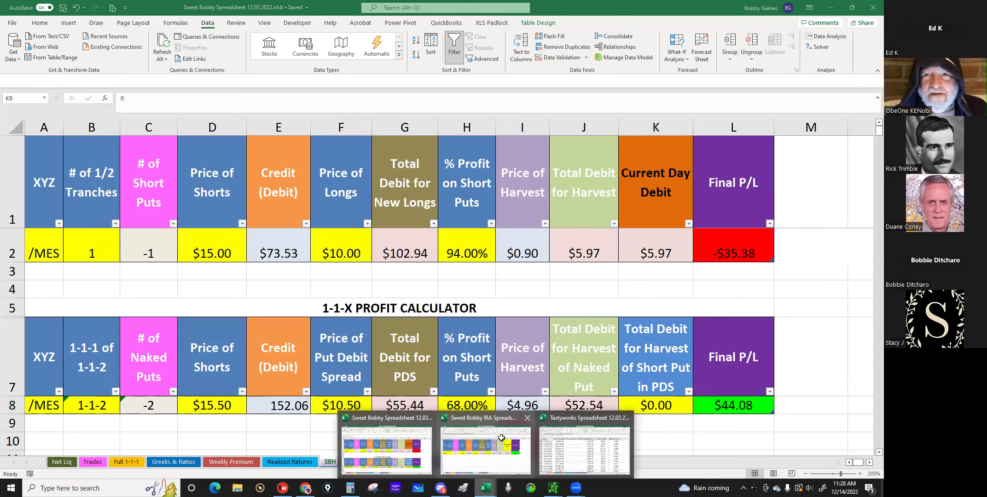
pyautogui.click(502, 438)
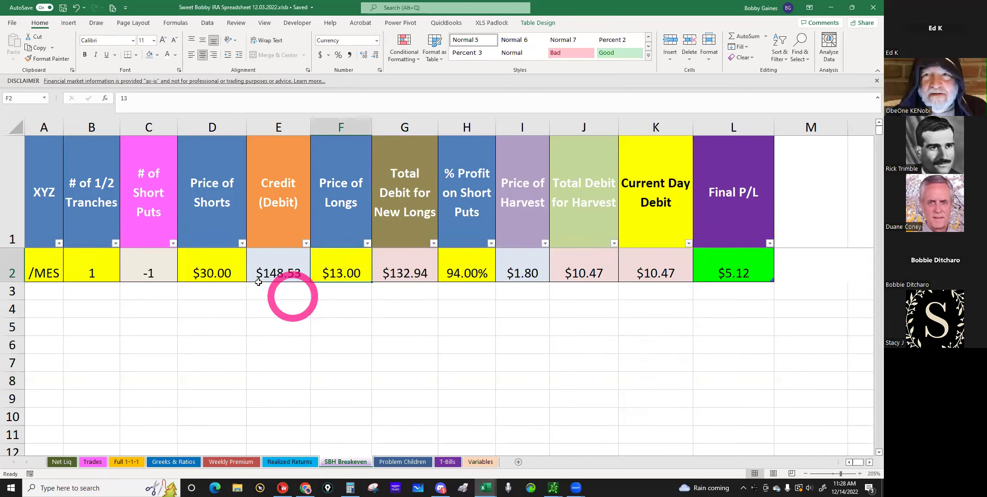
# Step: Inspect the /MES row's price of shorts, price of harvest, price of longs and final P/L in the IRA breakeven table
pyautogui.click(202, 265)
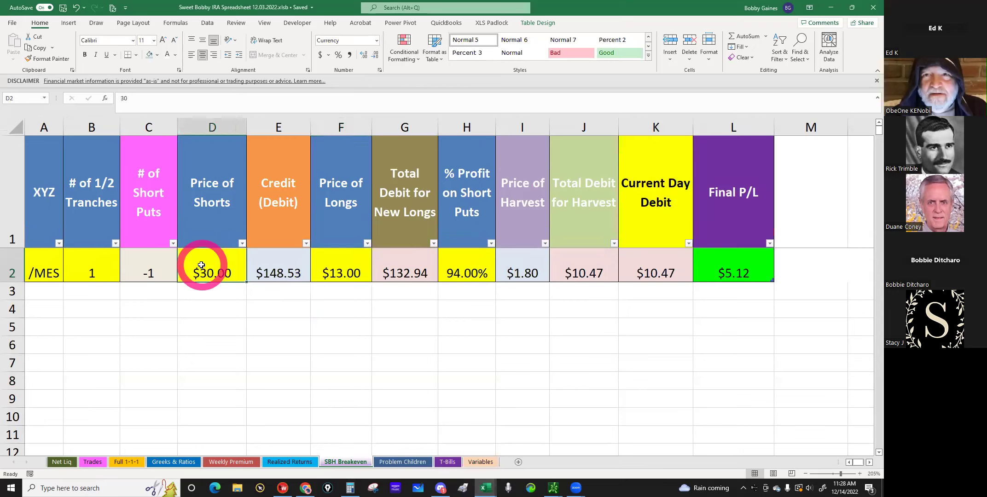
pyautogui.click(523, 271)
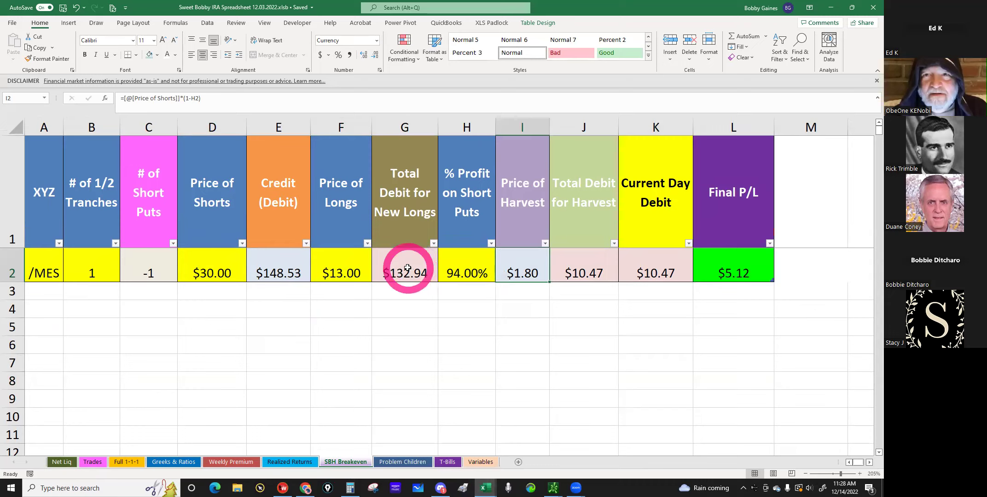
pyautogui.click(344, 271)
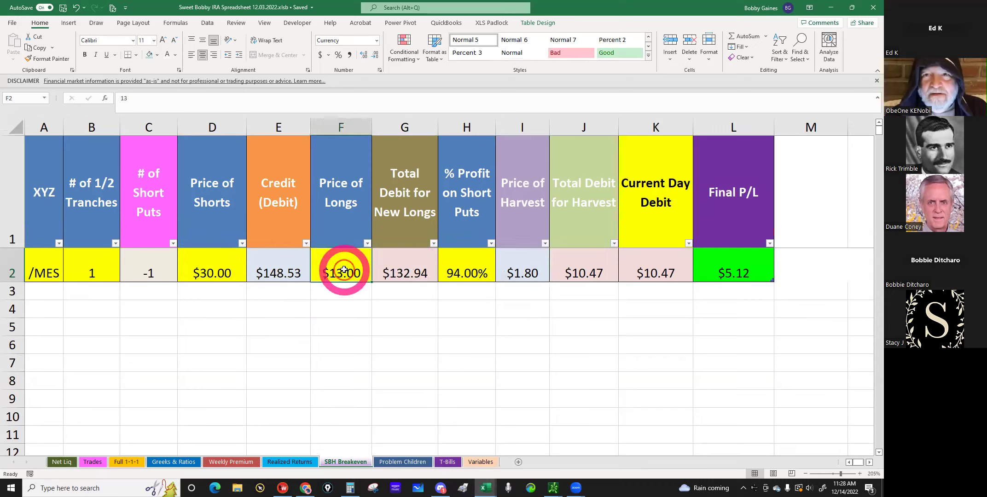
pyautogui.click(729, 268)
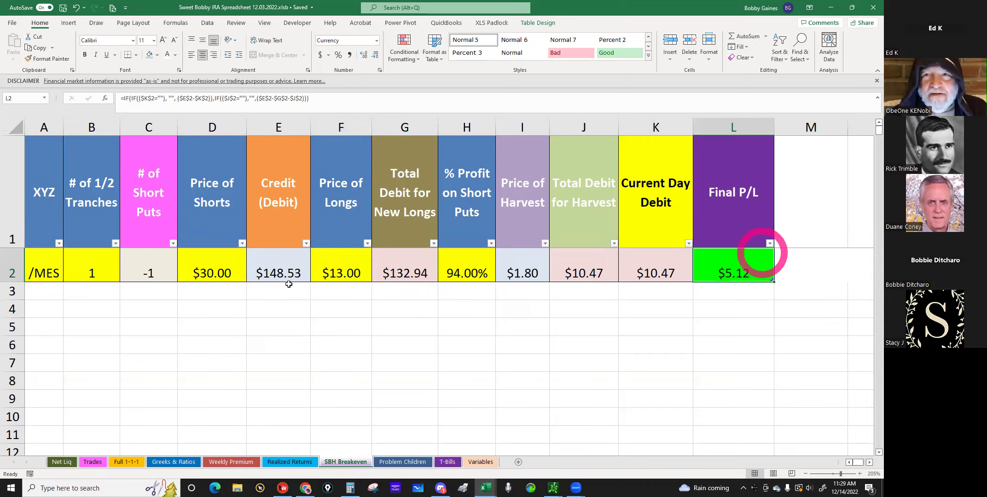
pyautogui.click(335, 274)
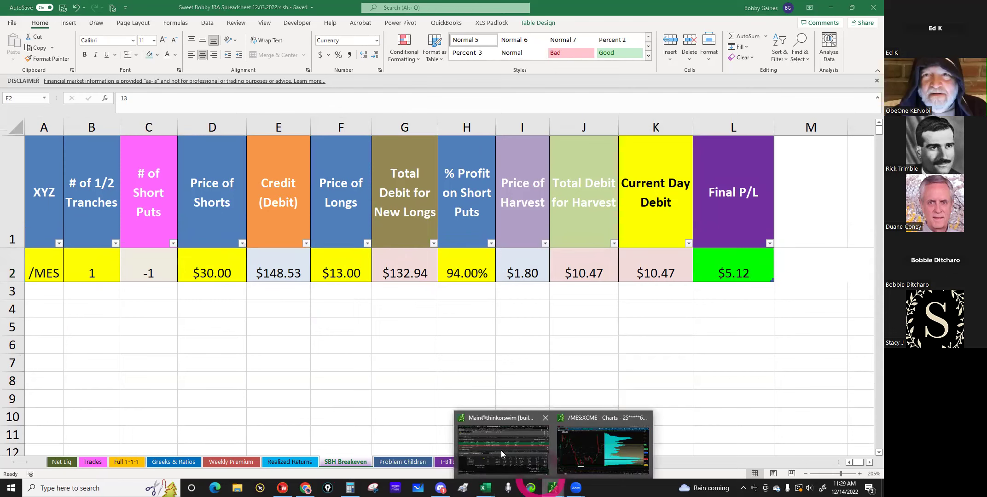
# Step: Review the IRA workbook's Trades sheet, switch to thinkorswim and collapse the filled orders in Activity and Positions
pyautogui.click(91, 463)
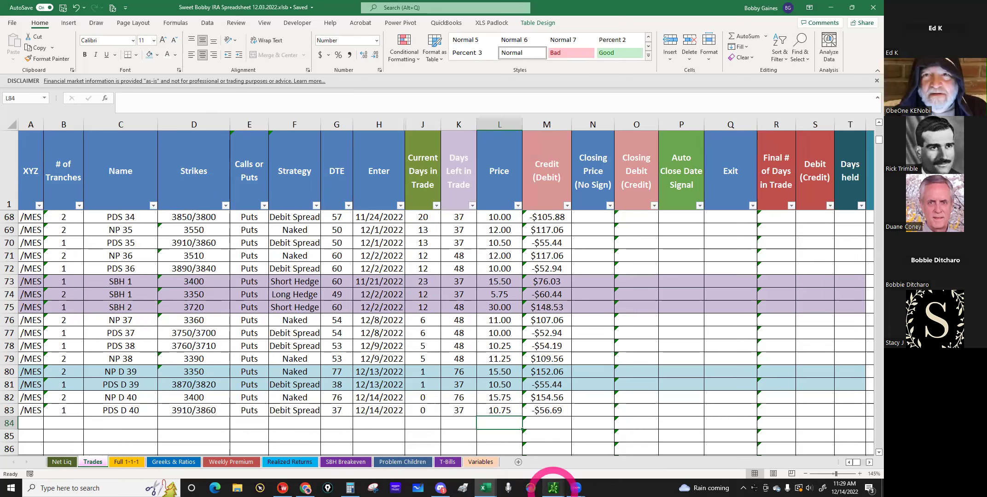
pyautogui.moveTo(553, 486)
pyautogui.click(503, 452)
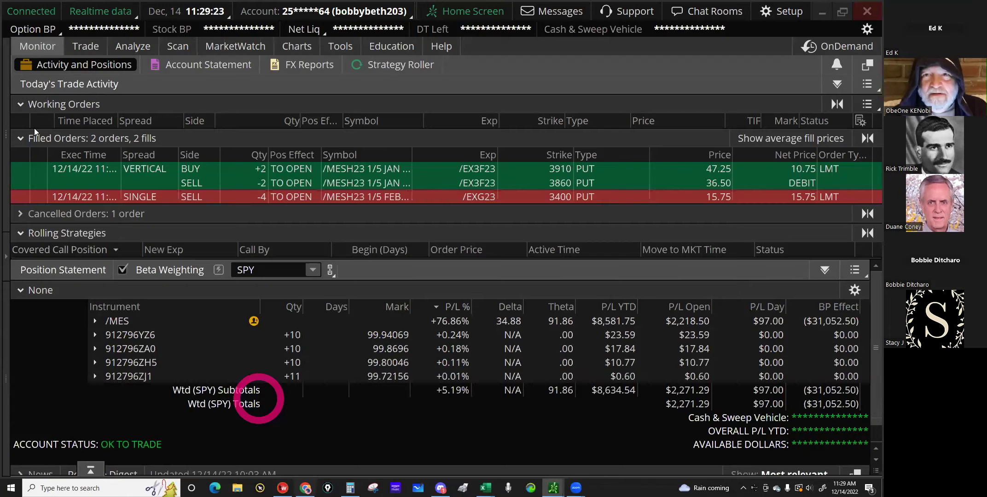
pyautogui.click(21, 138)
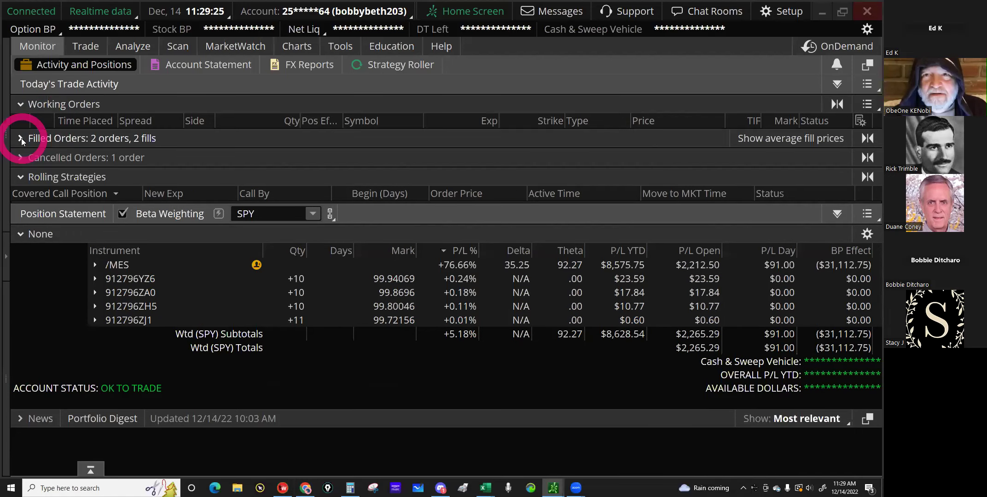
# Step: Open the /MES option chain, expand the JAN 23 (48) expiration and browse its puts up to the 3730 strike
pyautogui.click(84, 43)
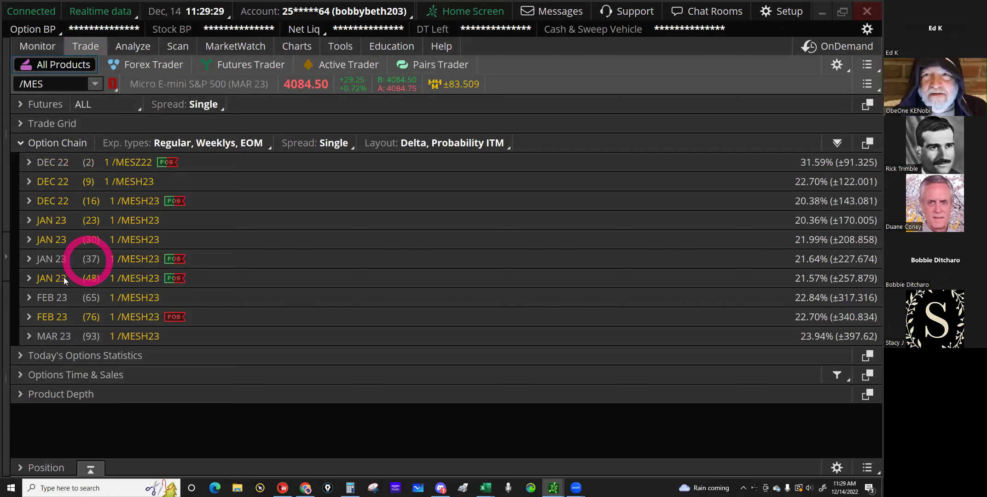
pyautogui.click(64, 278)
pyautogui.scroll(-3, 620, 432)
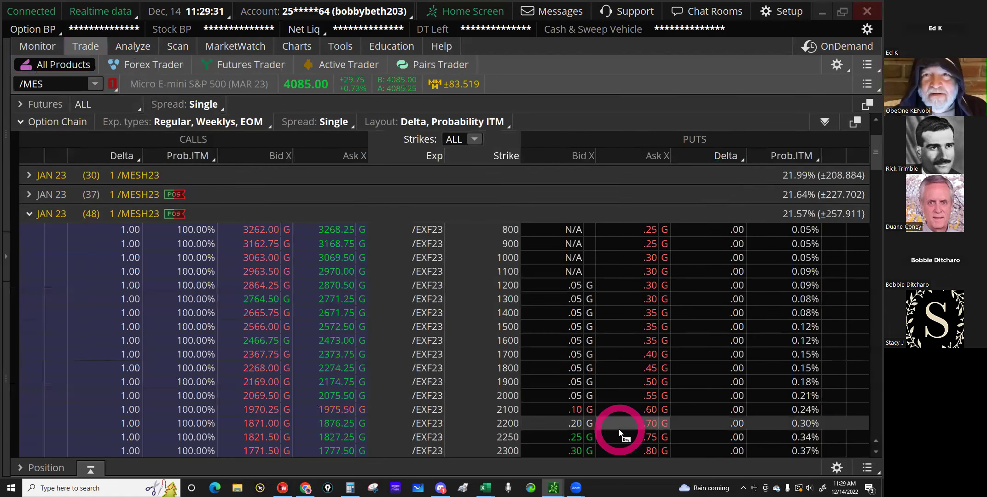
pyautogui.scroll(-5, 620, 433)
pyautogui.scroll(-3, 621, 433)
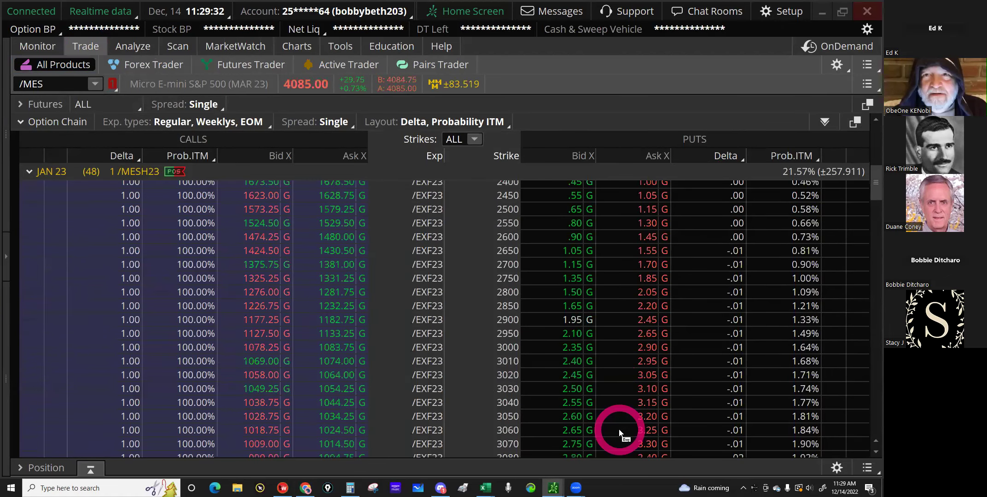
pyautogui.scroll(-5, 620, 433)
pyautogui.scroll(-3, 621, 433)
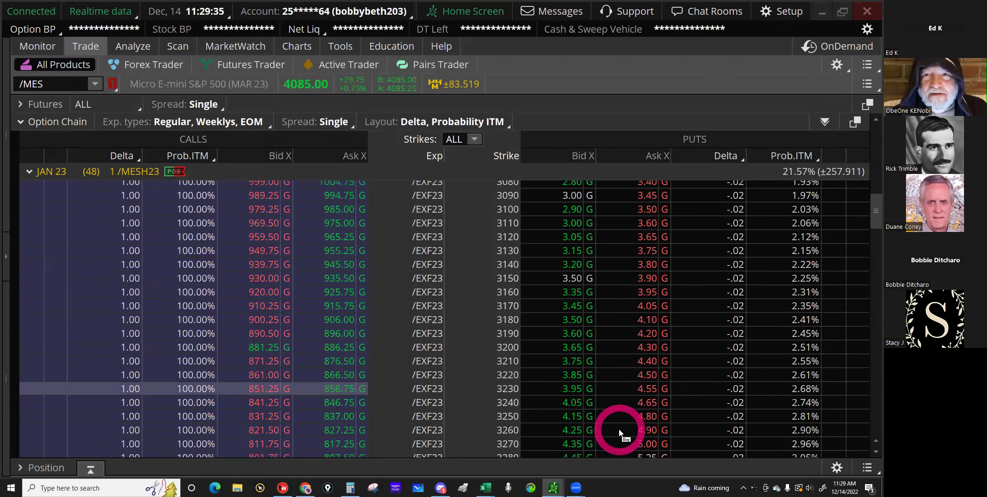
pyautogui.scroll(-4, 621, 433)
pyautogui.scroll(-3, 620, 433)
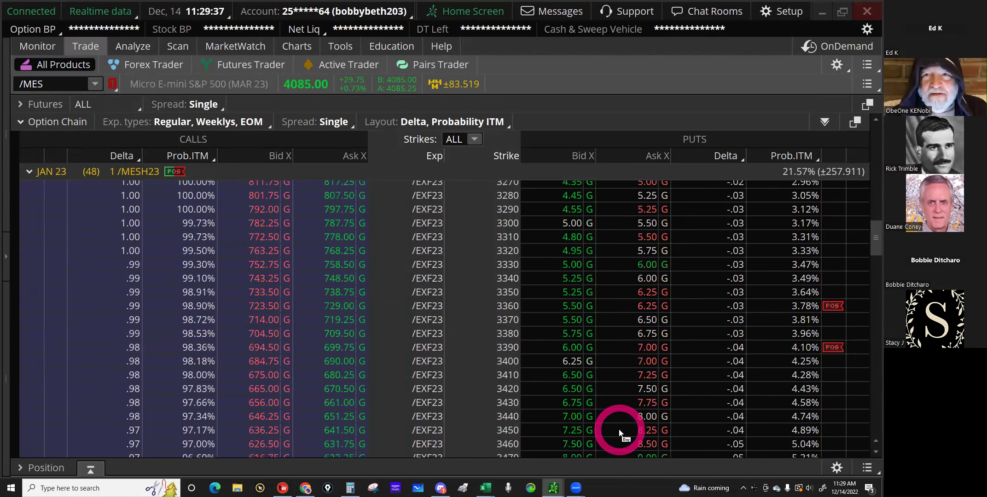
pyautogui.scroll(-3, 620, 433)
pyautogui.scroll(-1, 620, 433)
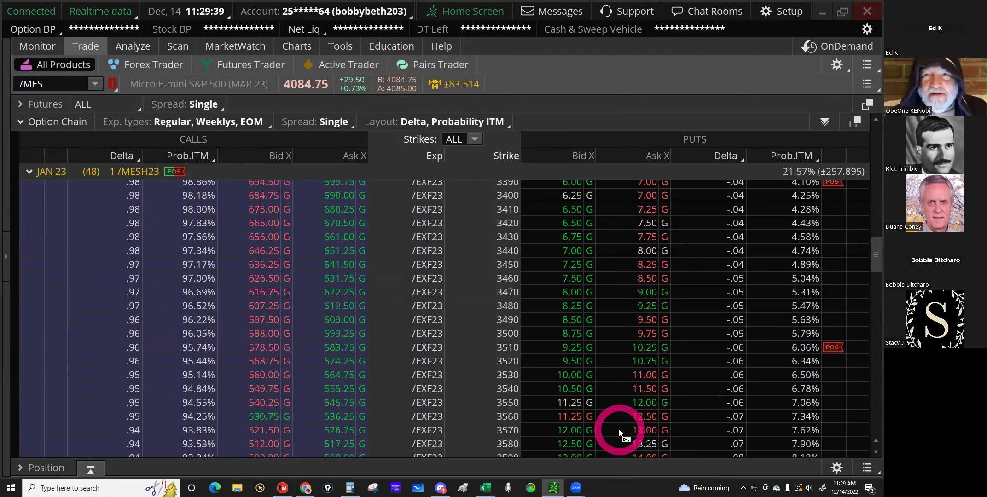
pyautogui.scroll(-2, 621, 433)
pyautogui.scroll(-2, 620, 433)
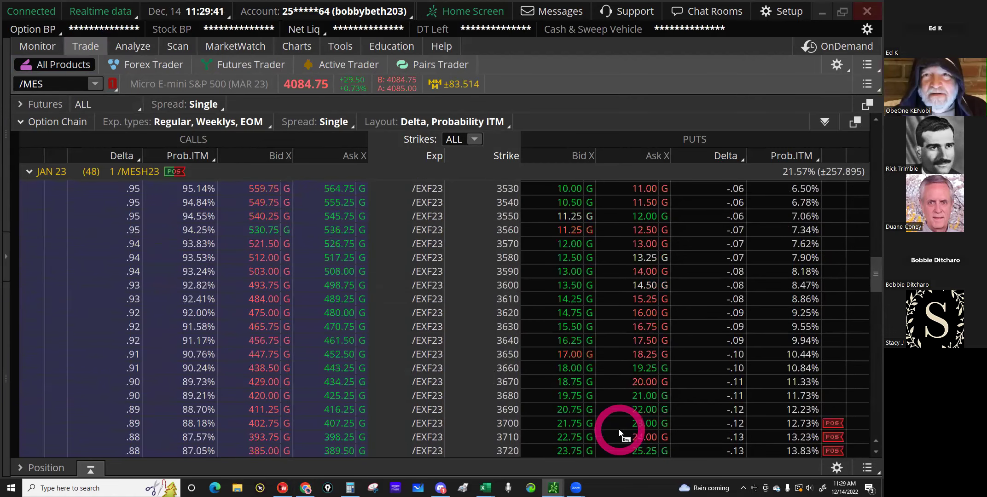
pyautogui.scroll(-1, 622, 434)
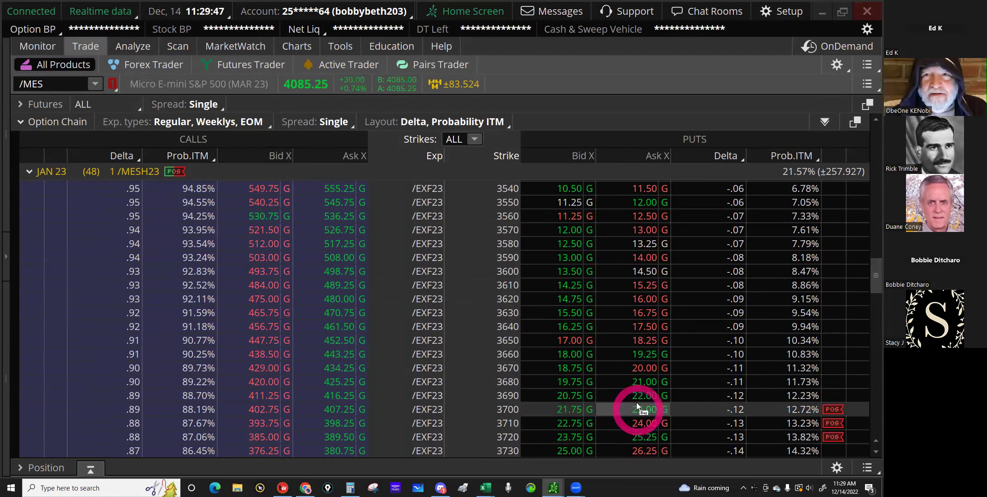
# Step: Check the ask prices of the JAN 23 (48) puts between the 3650 and 3730 strikes
pyautogui.click(645, 438)
pyautogui.click(652, 348)
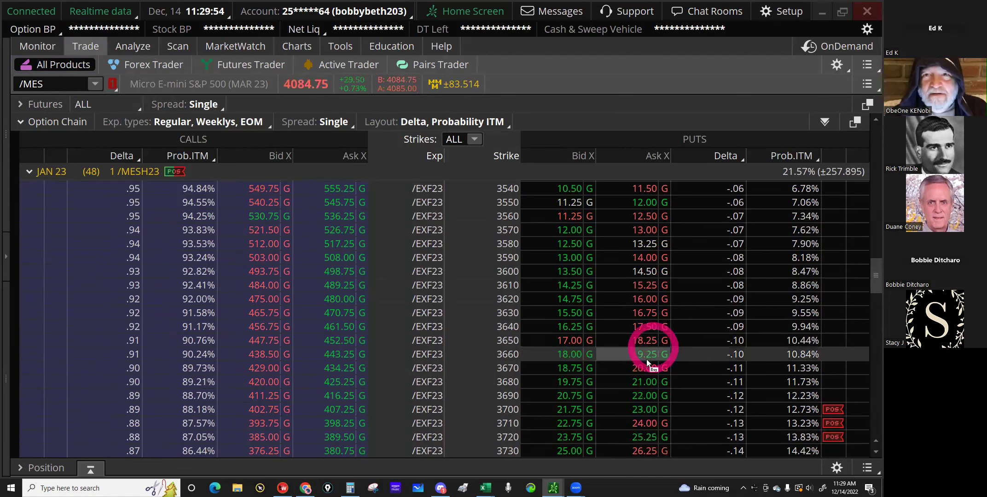
pyautogui.click(646, 364)
pyautogui.click(644, 367)
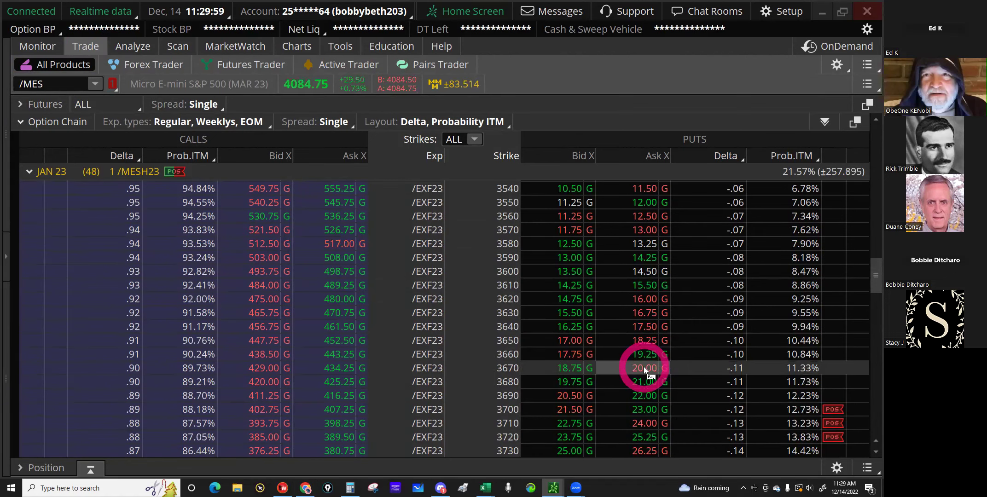
pyautogui.click(502, 452)
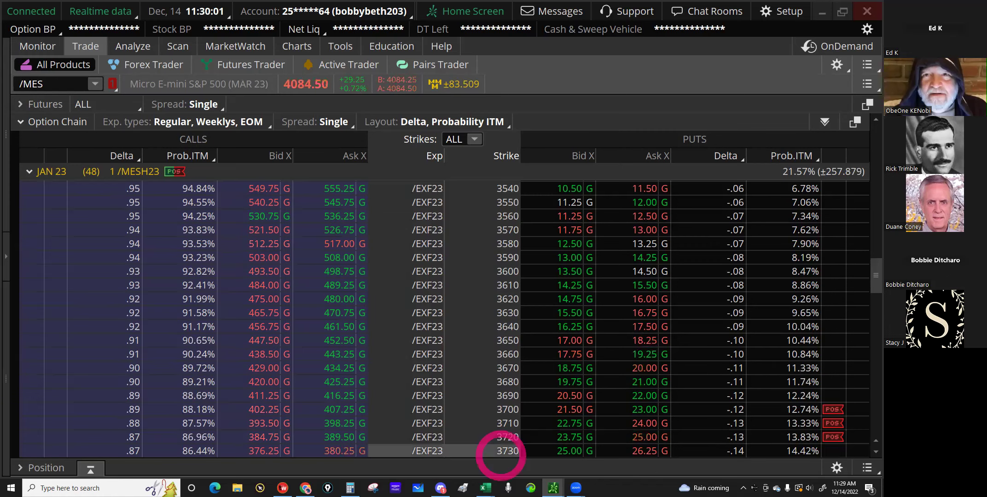
# Step: Switch to the IRA workbook in Excel and inspect the 12/14/2022 Theta and Theta % on the Greeks & Ratios sheet
pyautogui.moveTo(486, 488)
pyautogui.click(479, 456)
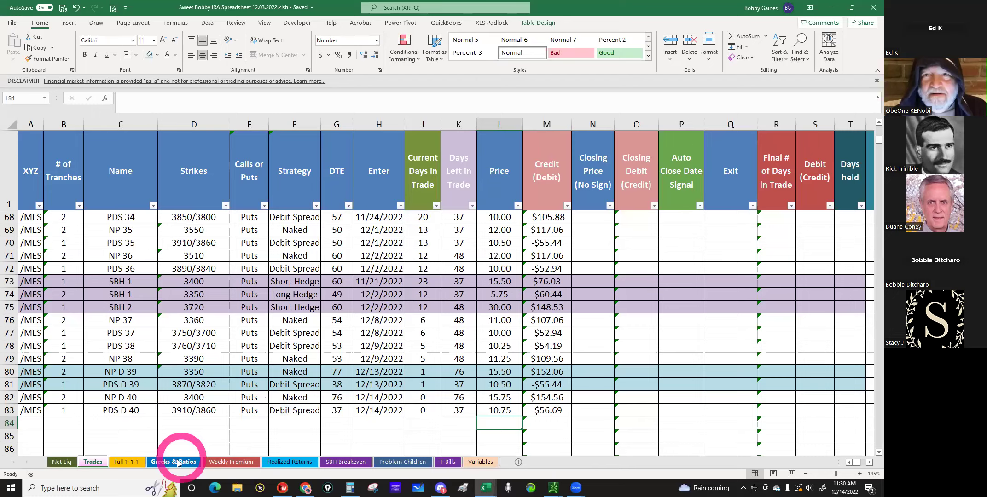
pyautogui.click(178, 463)
pyautogui.click(214, 420)
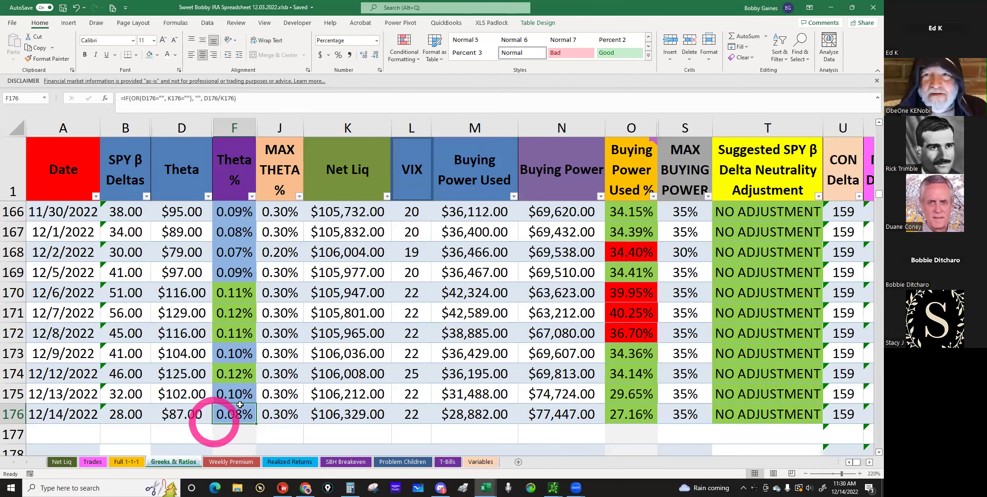
pyautogui.click(240, 405)
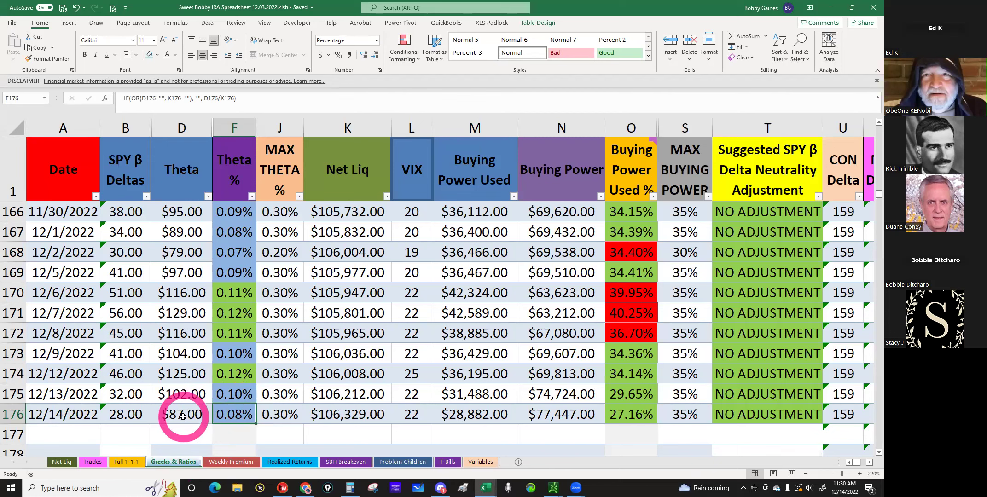
pyautogui.click(177, 432)
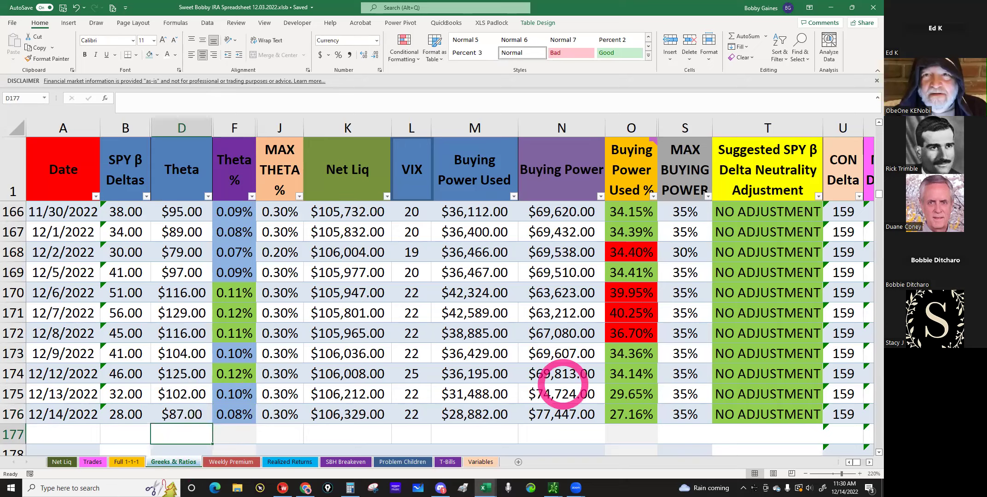
# Step: Switch to thinkorswim and check the /MES position's current theta in Activity and Positions
pyautogui.click(554, 488)
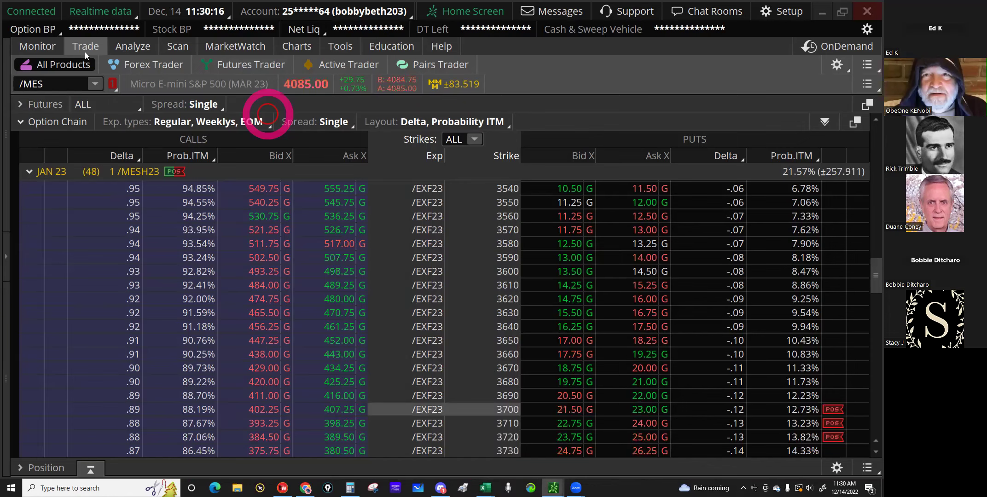
pyautogui.click(46, 49)
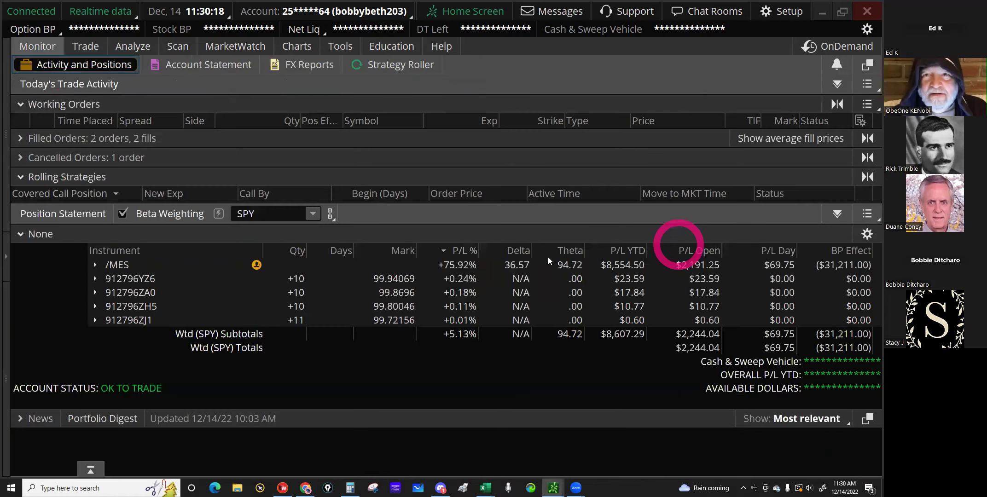
pyautogui.click(571, 265)
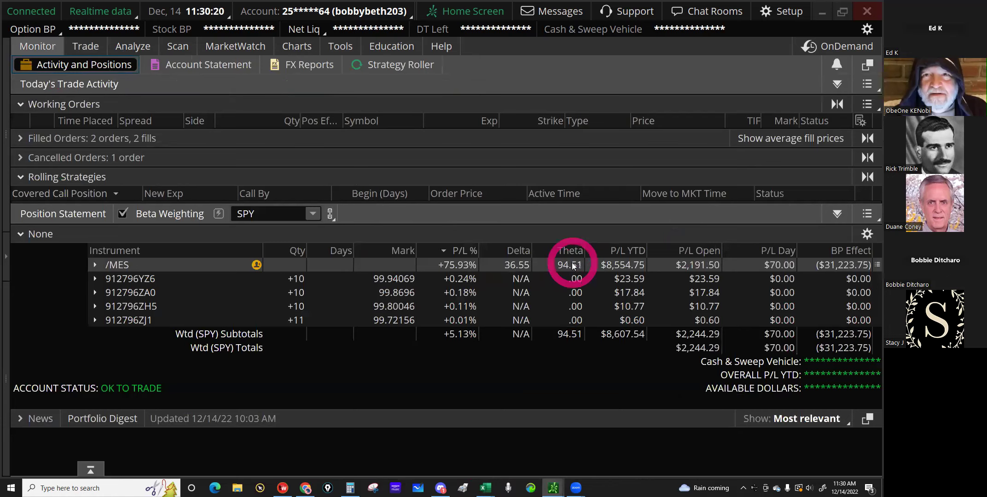
# Step: Return to the IRA workbook in Excel and compare the live theta with the 12/14/2022 Theta entry
pyautogui.click(487, 487)
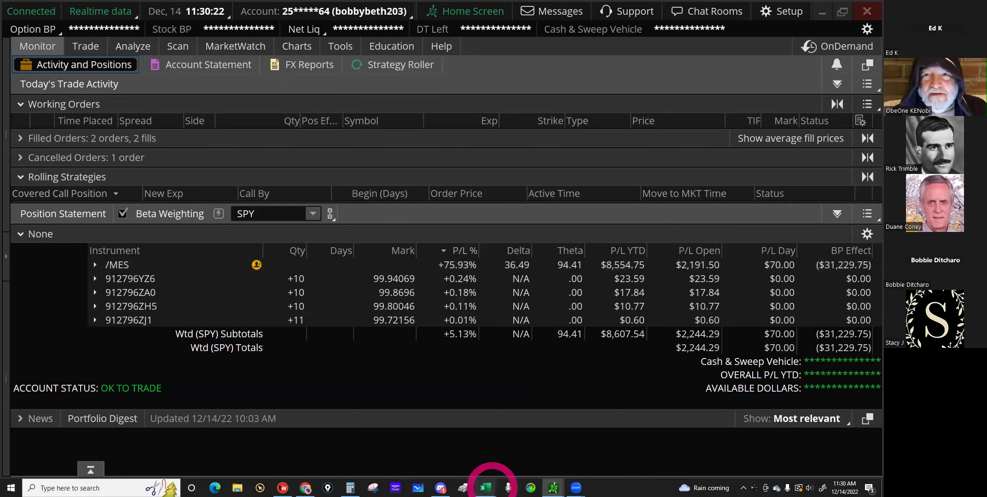
pyautogui.click(496, 392)
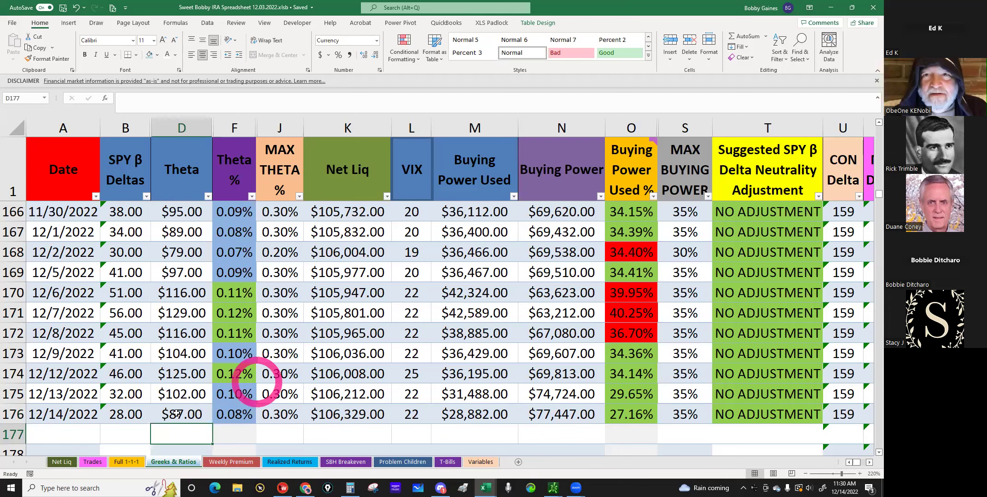
pyautogui.click(177, 414)
pyautogui.click(184, 426)
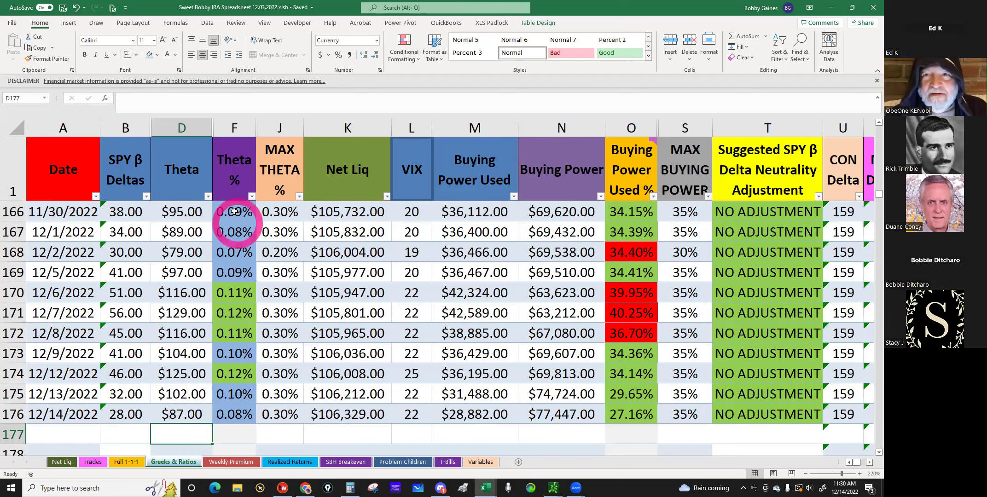
# Step: Review the Theta % column from 11/30/2022 through 12/14/2022 on the Greeks & Ratios sheet
pyautogui.click(234, 229)
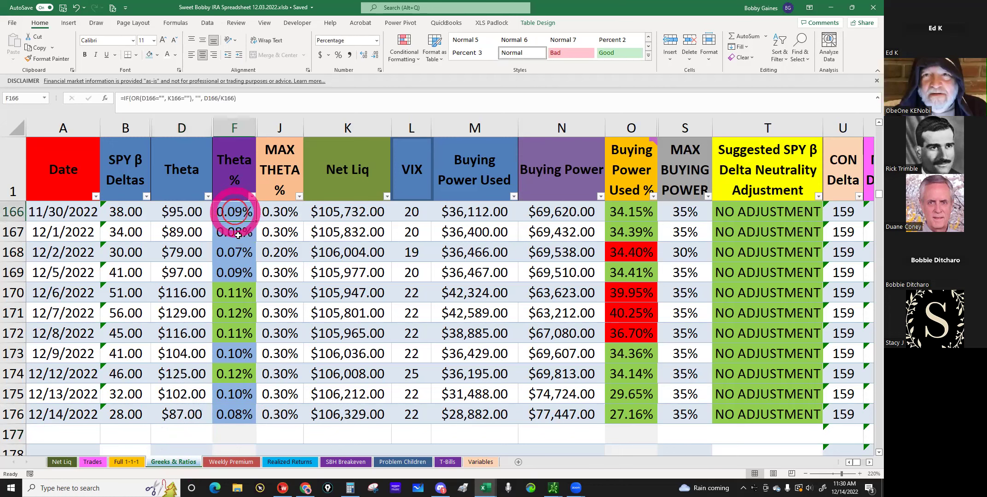
pyautogui.click(232, 272)
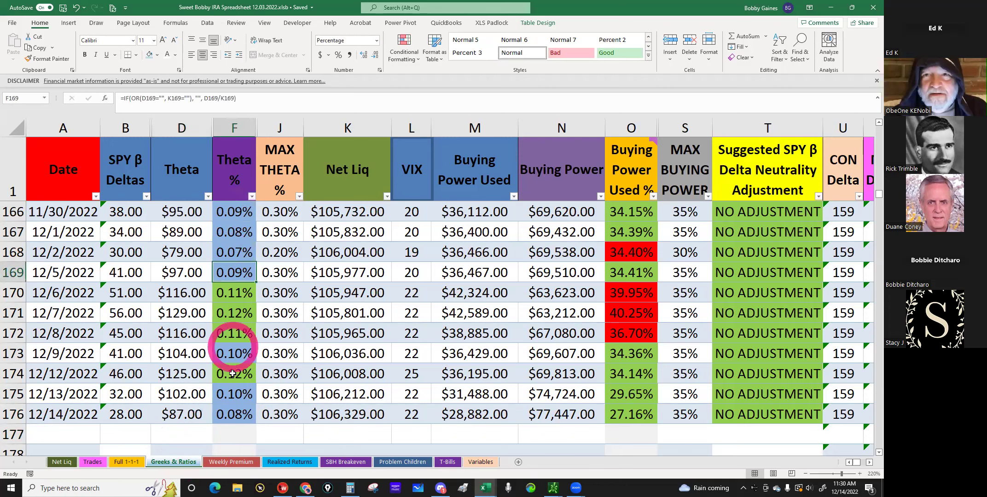
pyautogui.click(232, 359)
pyautogui.click(237, 401)
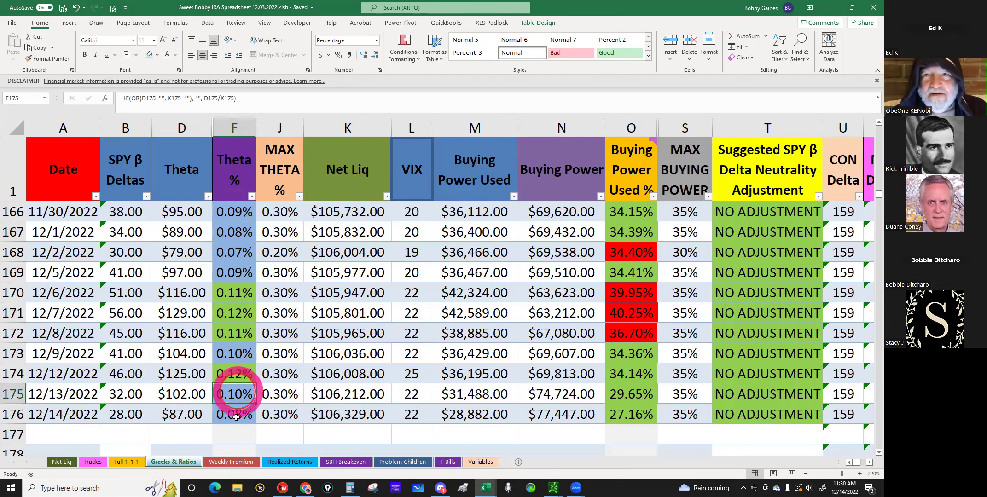
pyautogui.click(236, 416)
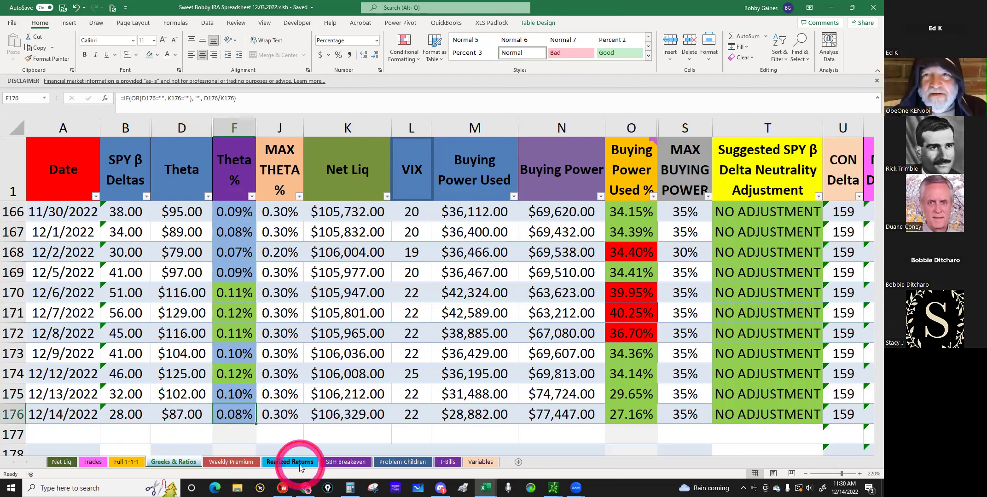
# Step: Inspect the TOTALS profit and the OUR PERFORMANCE percentage against SPY on the Realized Returns sheet
pyautogui.click(300, 463)
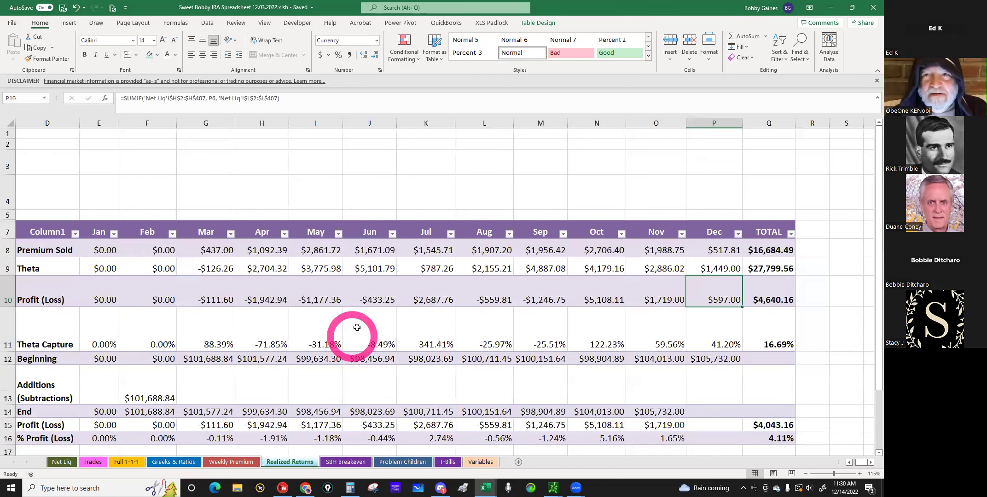
pyautogui.click(850, 464)
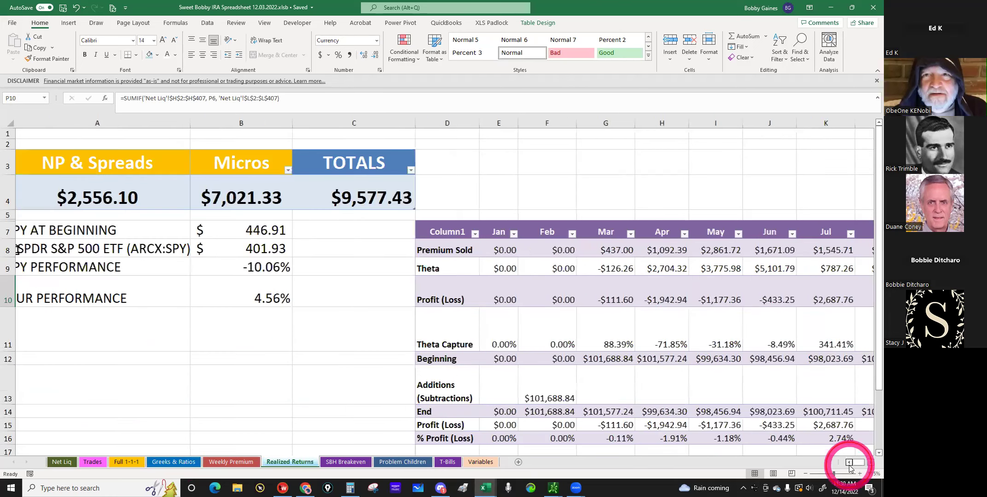
pyautogui.click(376, 196)
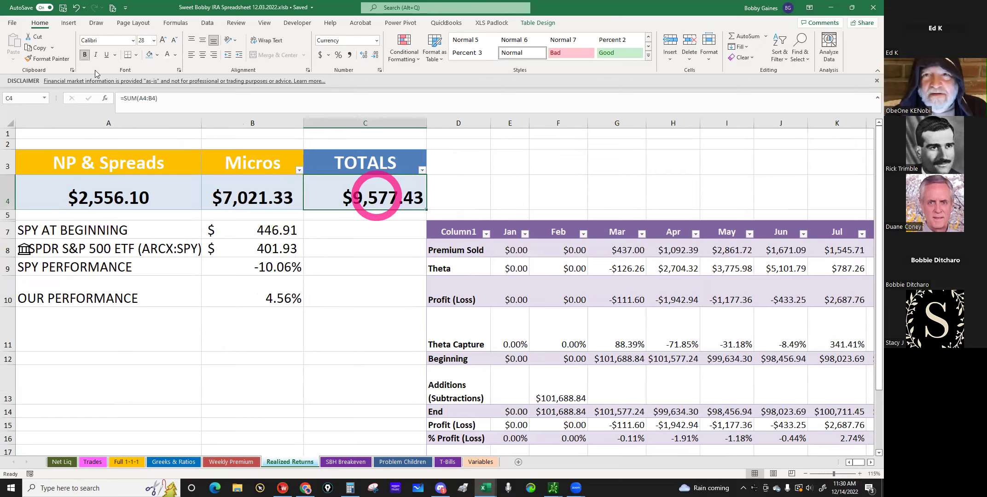
pyautogui.click(96, 55)
pyautogui.click(268, 294)
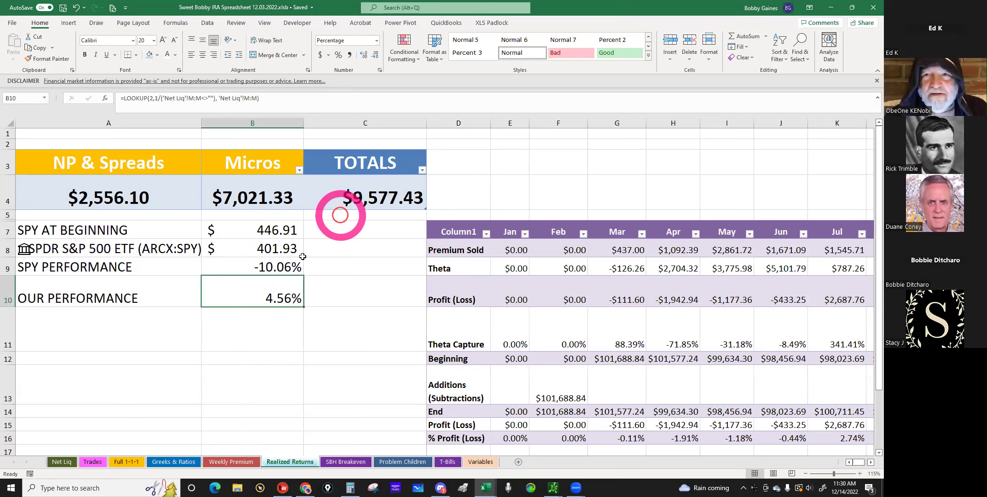
pyautogui.click(363, 208)
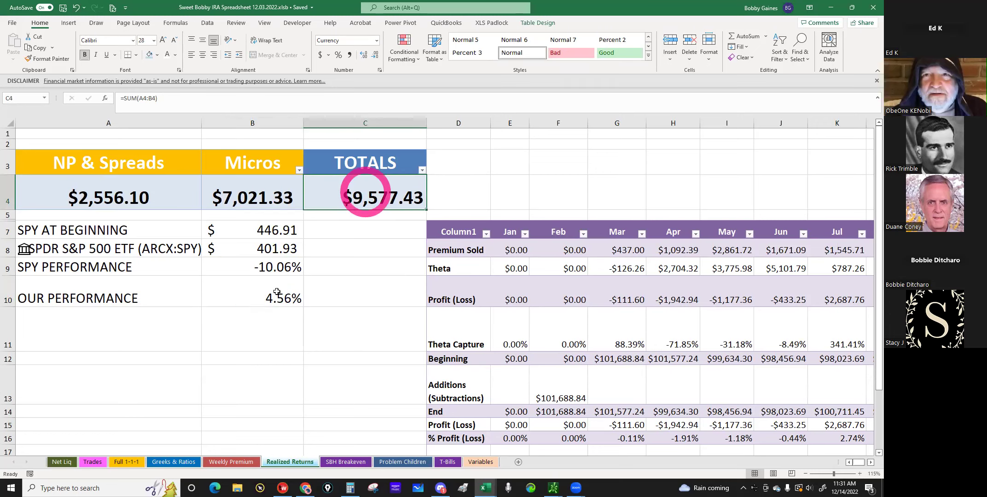
pyautogui.click(275, 297)
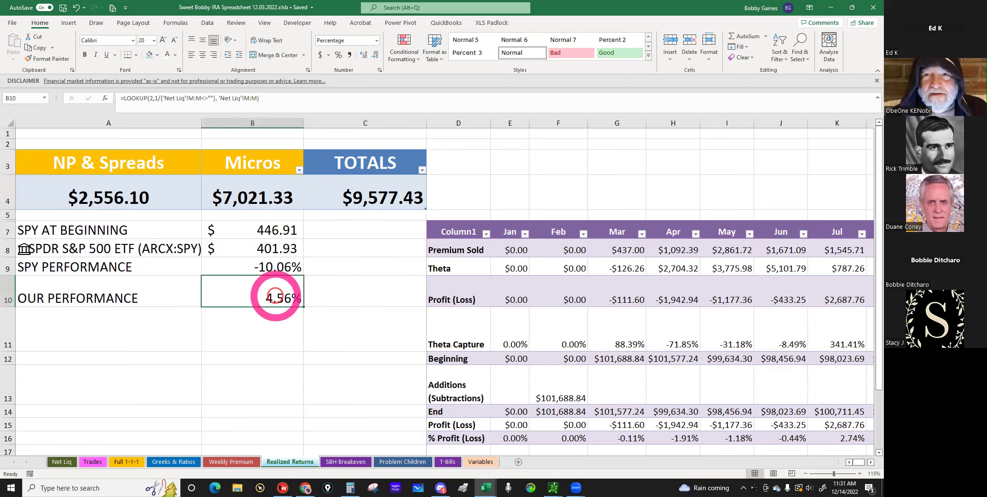
# Step: Review the monthly returns table on the Realized Returns sheet, ending at the Dec and TOTAL columns
pyautogui.click(870, 463)
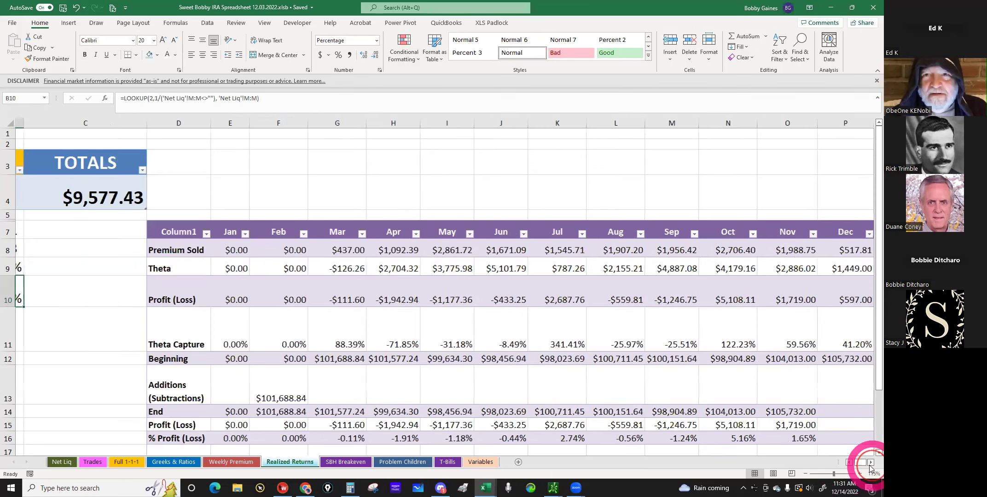
pyautogui.click(870, 463)
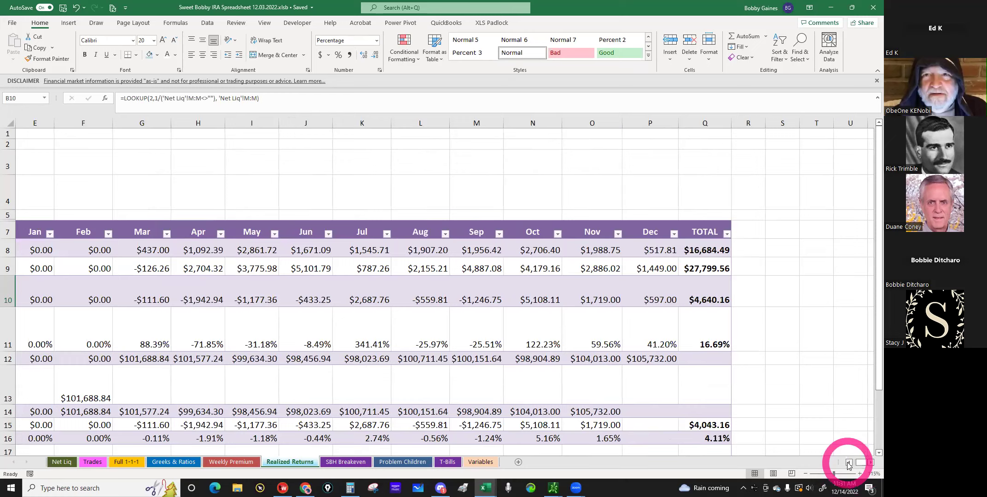
pyautogui.click(848, 463)
pyautogui.click(849, 463)
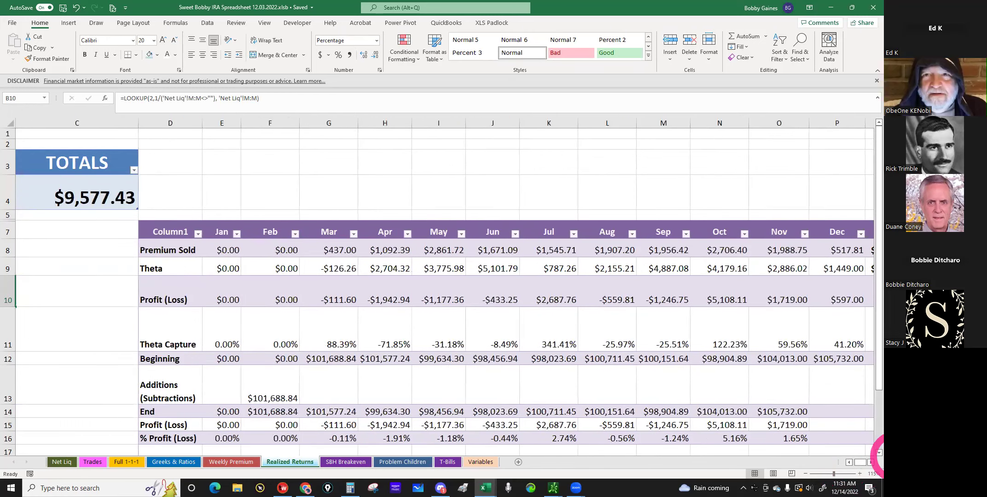
pyautogui.click(871, 464)
pyautogui.click(871, 464)
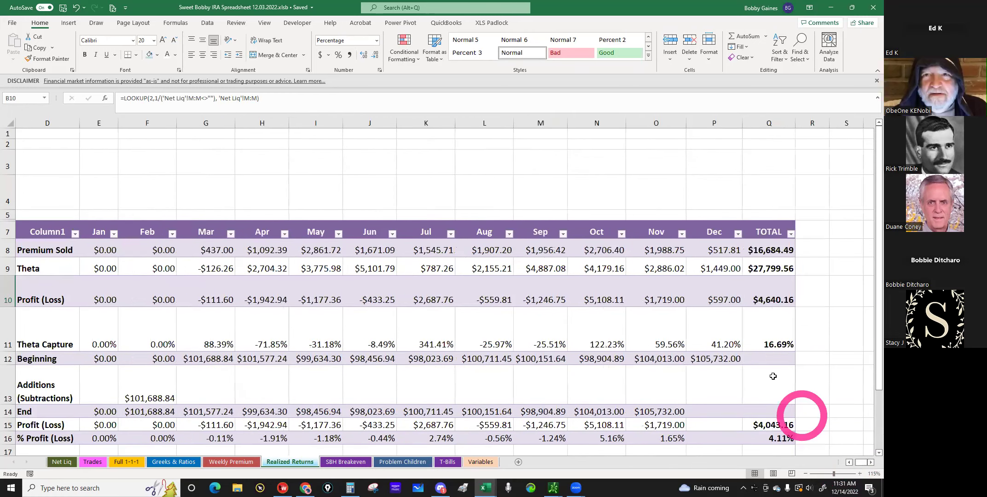
# Step: Select the December Profit (Loss) cell on the Realized Returns sheet, then switch to Calculator and multiply 597 by 2
pyautogui.click(727, 294)
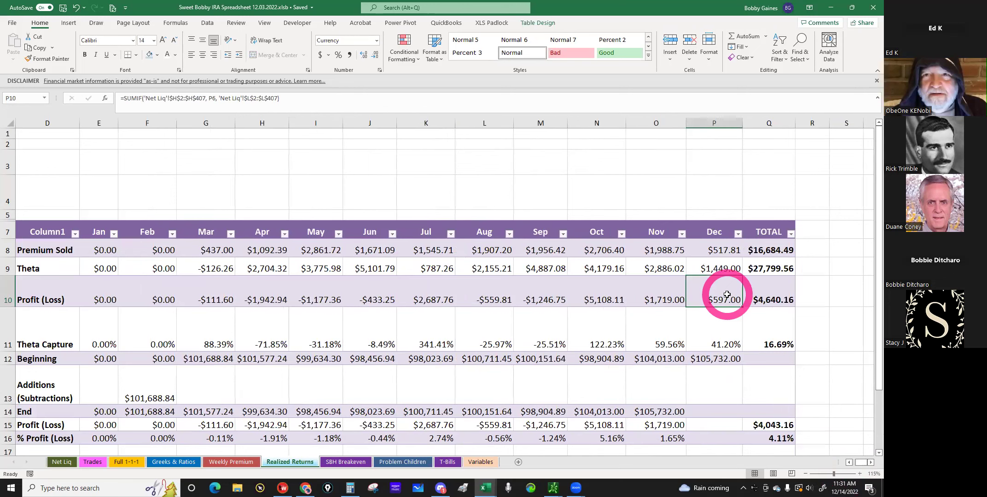
pyautogui.click(341, 489)
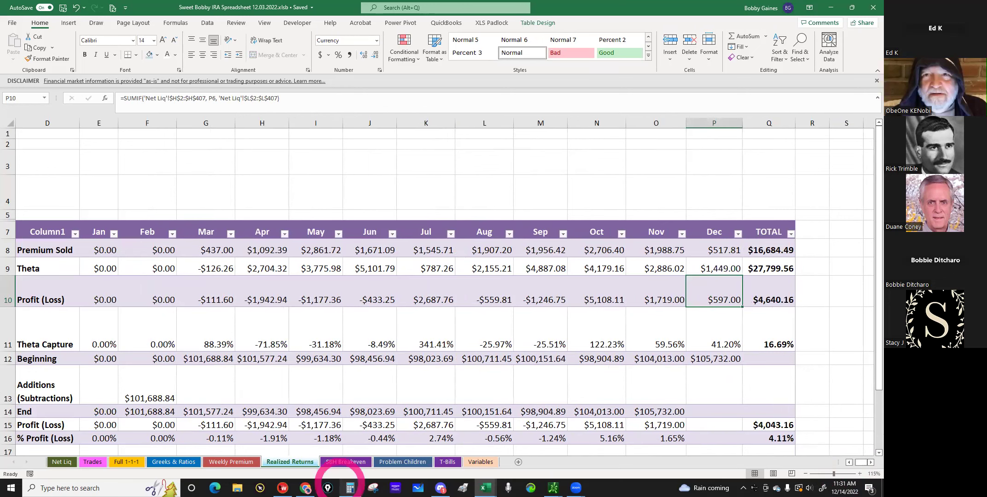
pyautogui.click(483, 200)
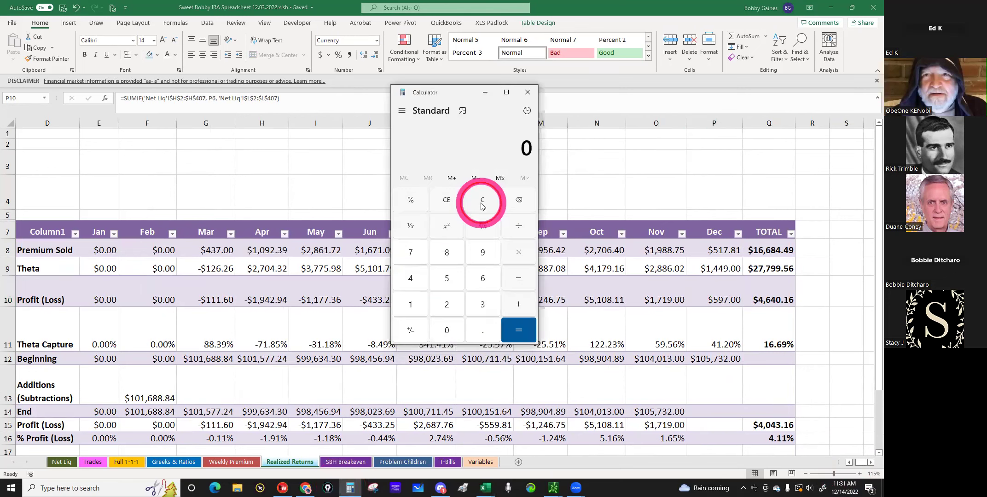
pyautogui.click(448, 282)
pyautogui.click(484, 253)
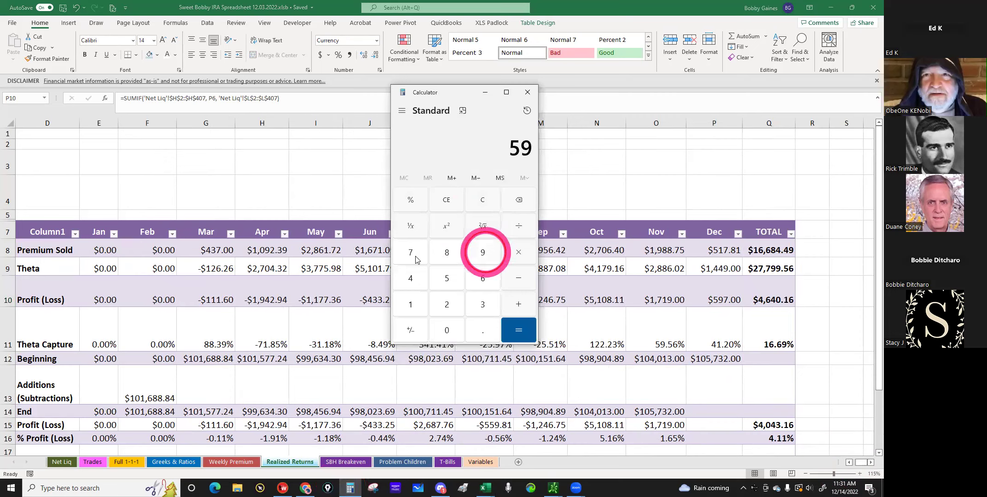
pyautogui.press('7')
pyautogui.click(504, 260)
pyautogui.click(446, 300)
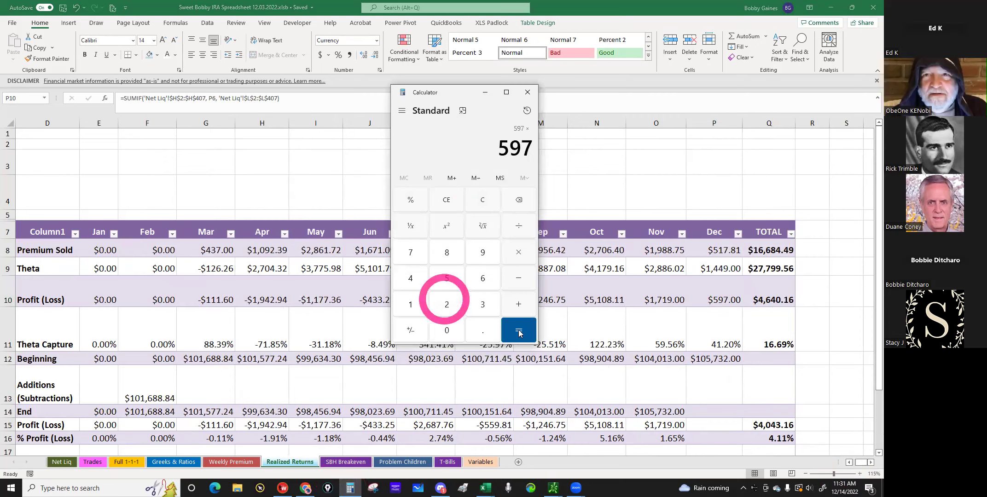
pyautogui.click(519, 330)
pyautogui.click(499, 149)
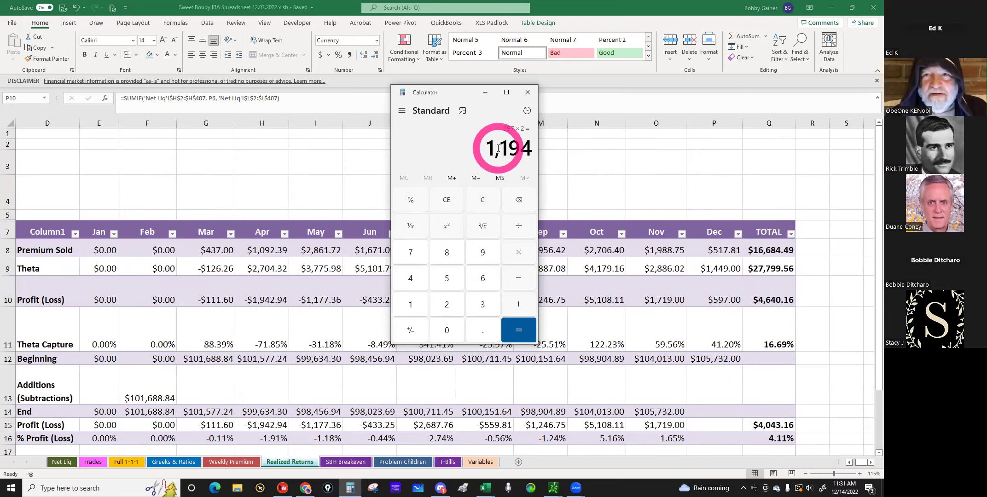
# Step: Divide the doubled profit by December's beginning balance of 105732 in the Calculator
pyautogui.click(513, 233)
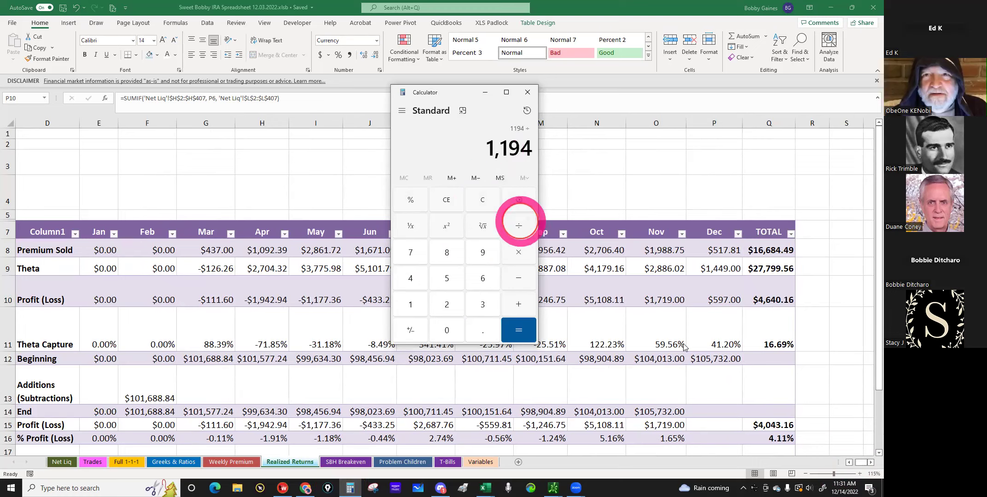
pyautogui.click(705, 366)
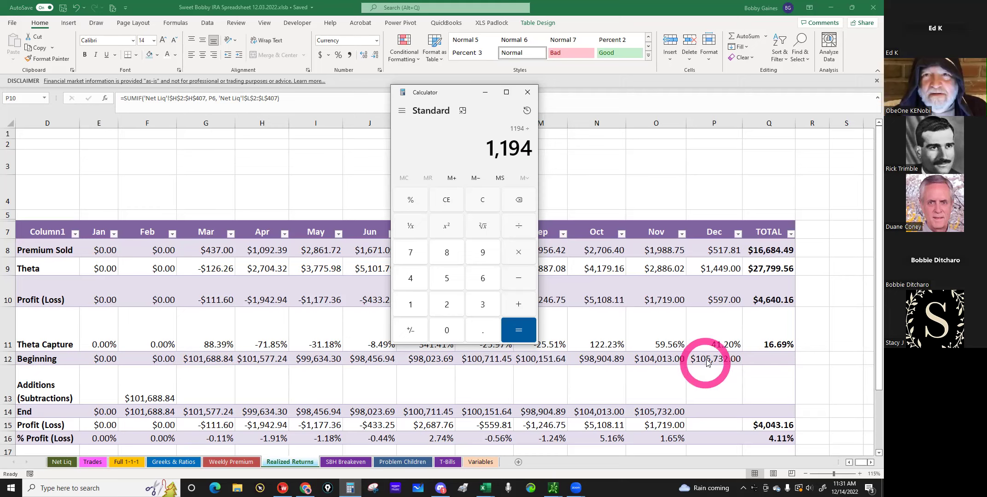
pyautogui.click(410, 320)
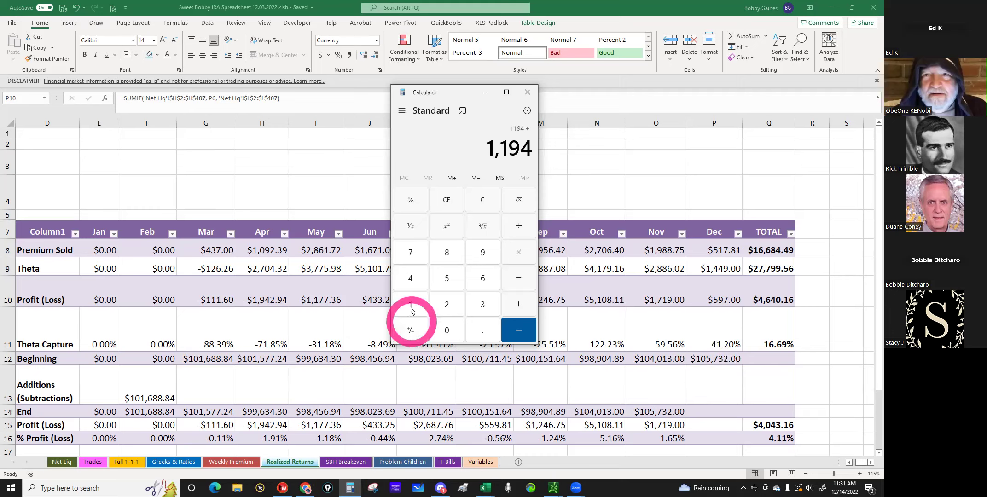
pyautogui.click(413, 308)
pyautogui.click(447, 328)
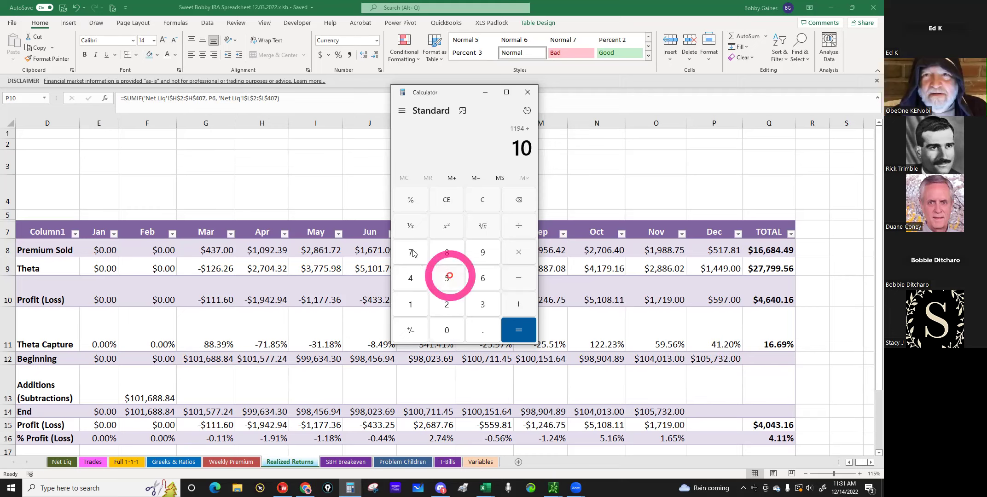
pyautogui.click(447, 279)
pyautogui.click(411, 253)
pyautogui.click(482, 305)
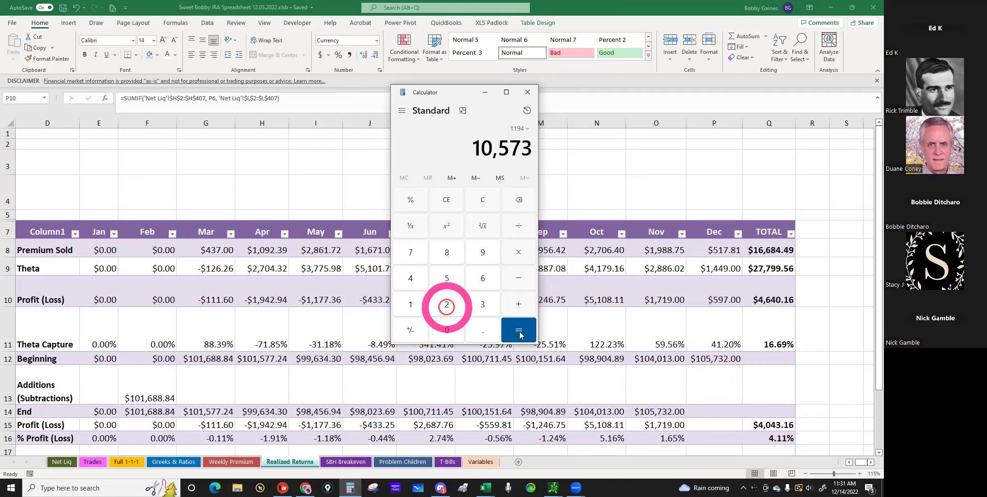
pyautogui.click(519, 332)
# Step: Highlight the decimal digits of the Calculator result to read it as a percentage
pyautogui.click(423, 143)
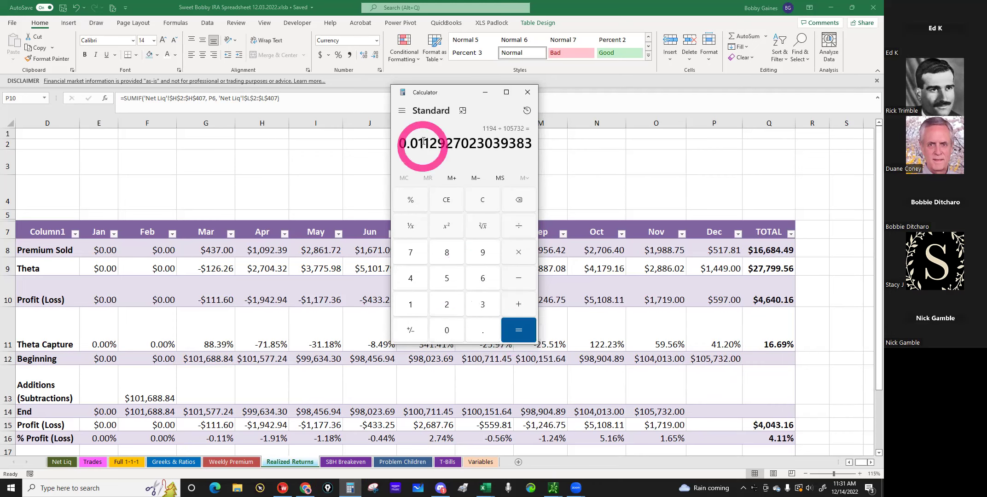
pyautogui.click(423, 142)
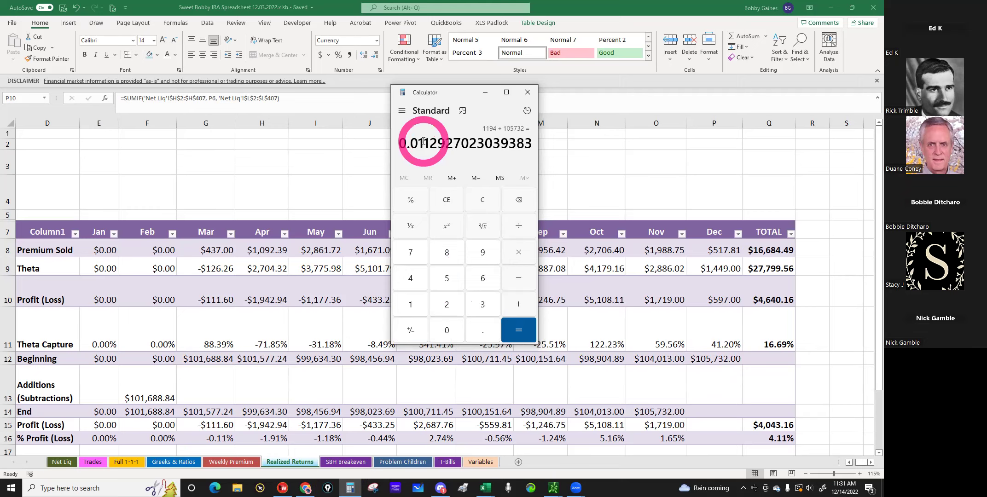
pyautogui.click(423, 142)
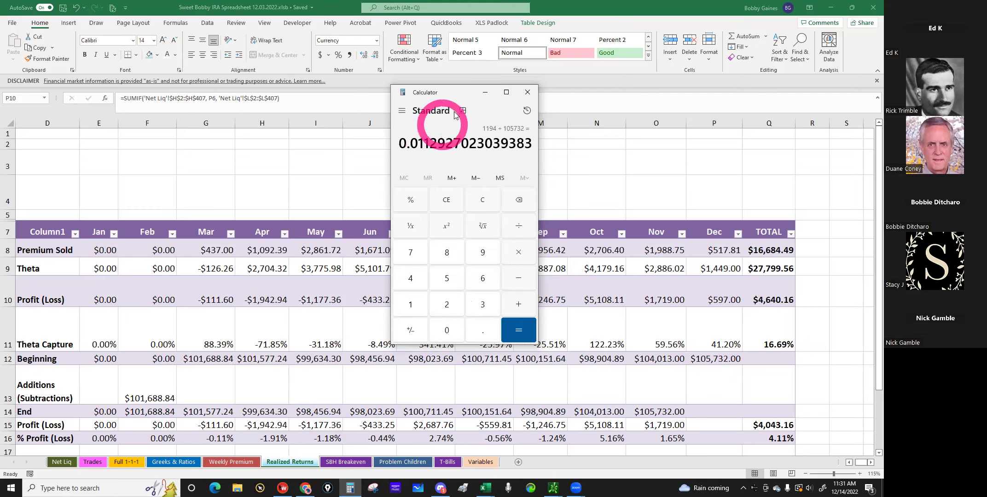
pyautogui.click(411, 142)
pyautogui.moveTo(457, 146); pyautogui.dragTo(494, 142)
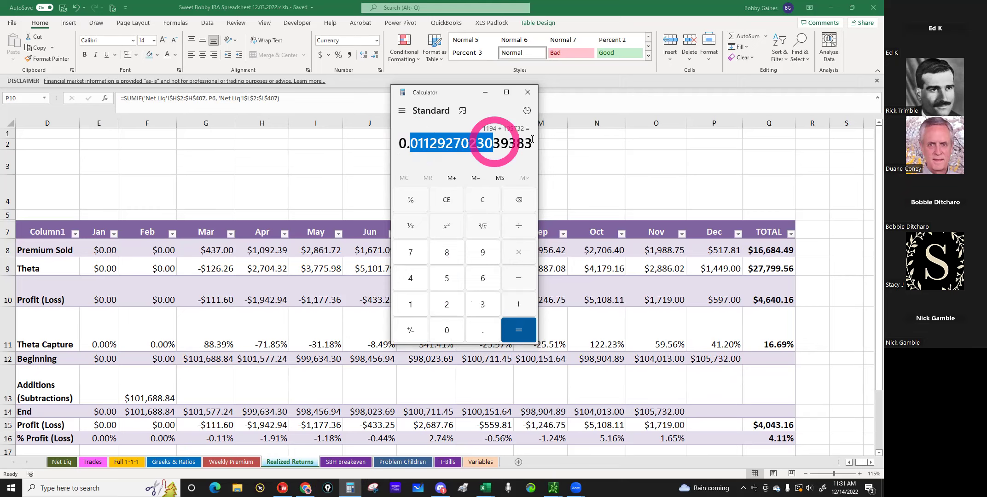
pyautogui.click(463, 144)
pyautogui.moveTo(412, 144); pyautogui.dragTo(525, 124)
pyautogui.doubleClick(531, 146)
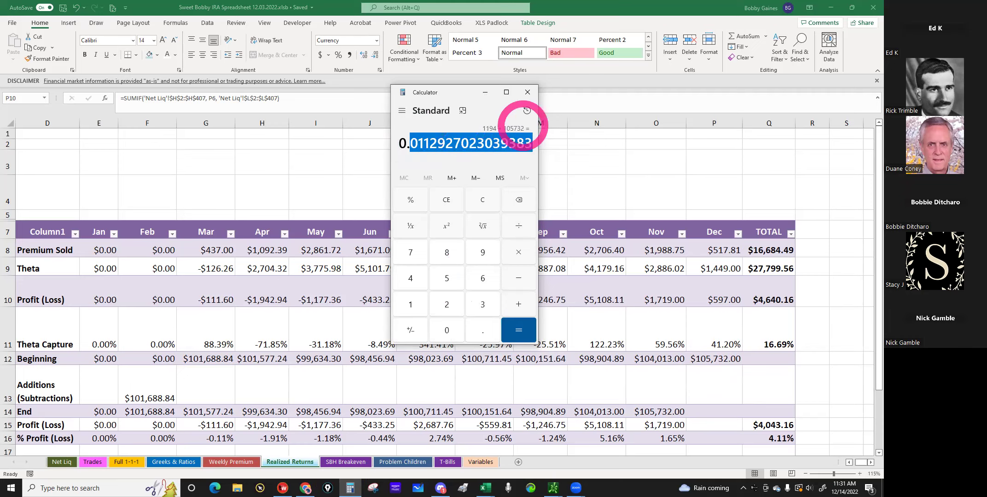
# Step: Return to the Excel workbook and, on the Trades sheet, set the # of Tranches to 4 for NP D 40 and 2 for PDS D 40
pyautogui.click(483, 489)
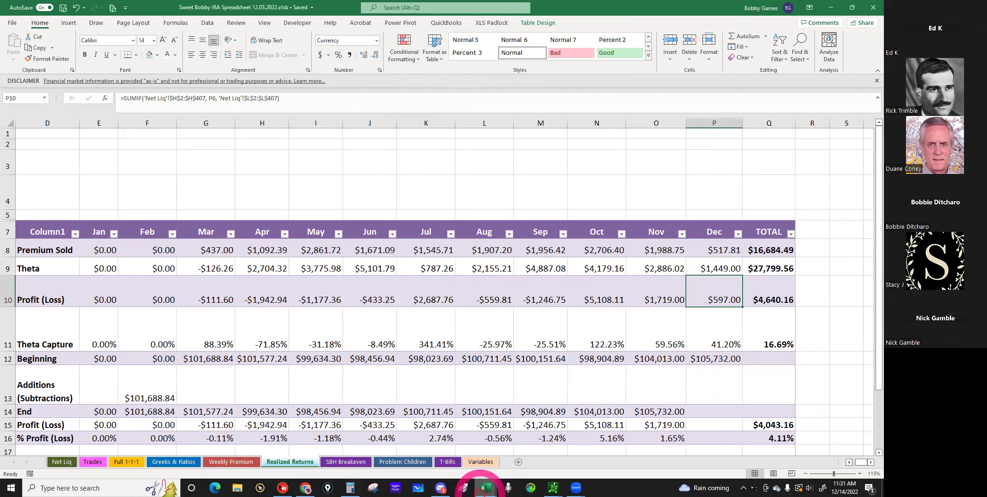
pyautogui.click(93, 467)
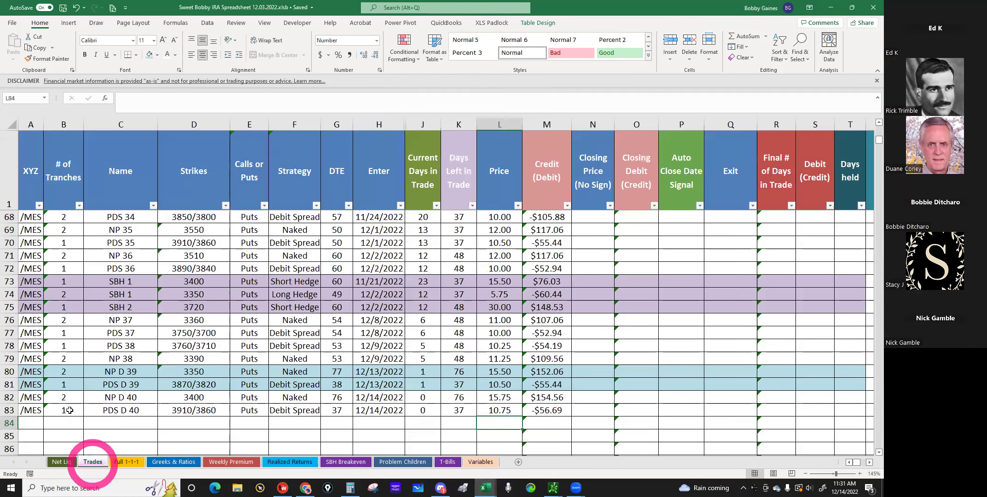
pyautogui.click(65, 399)
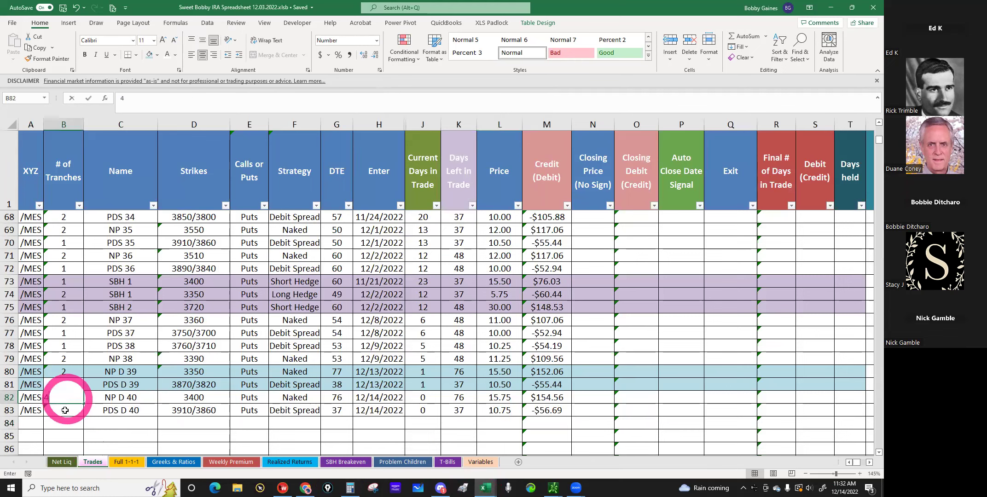
pyautogui.write('4')
pyautogui.click(65, 411)
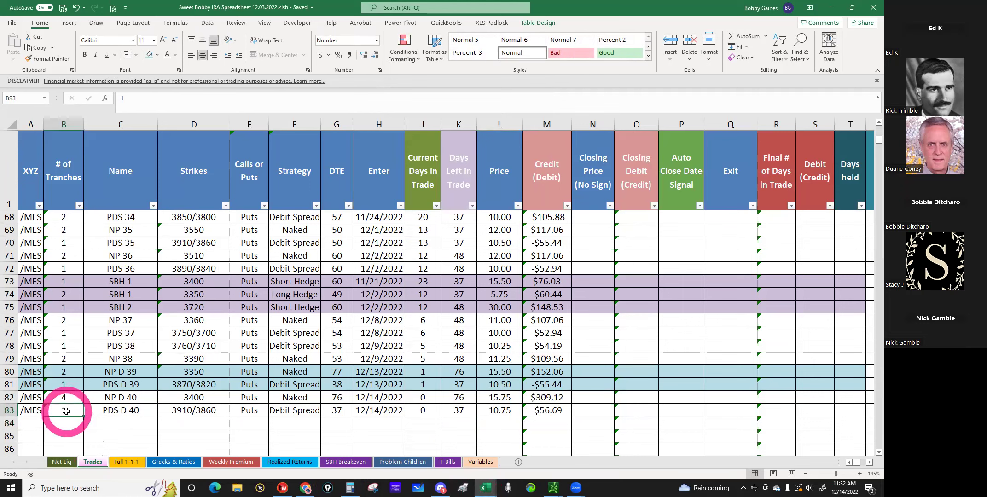
pyautogui.write('2')
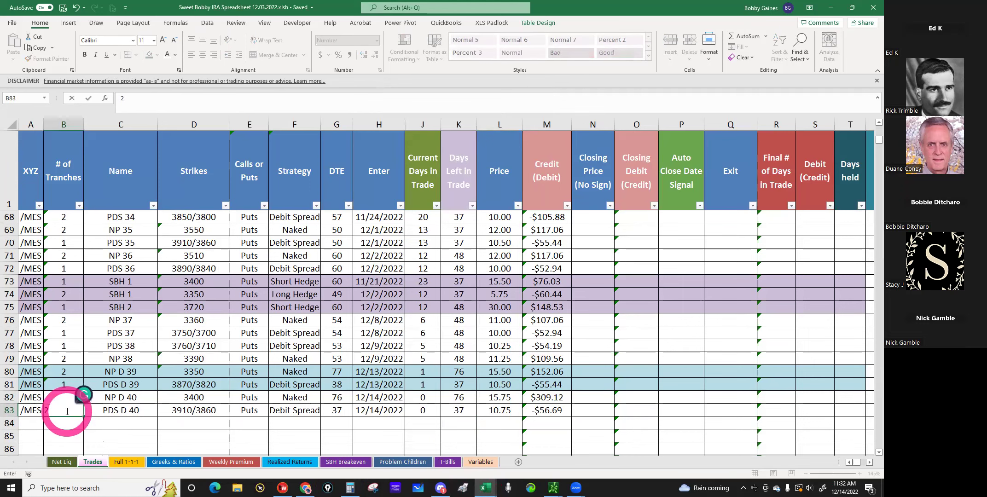
pyautogui.press('Return')
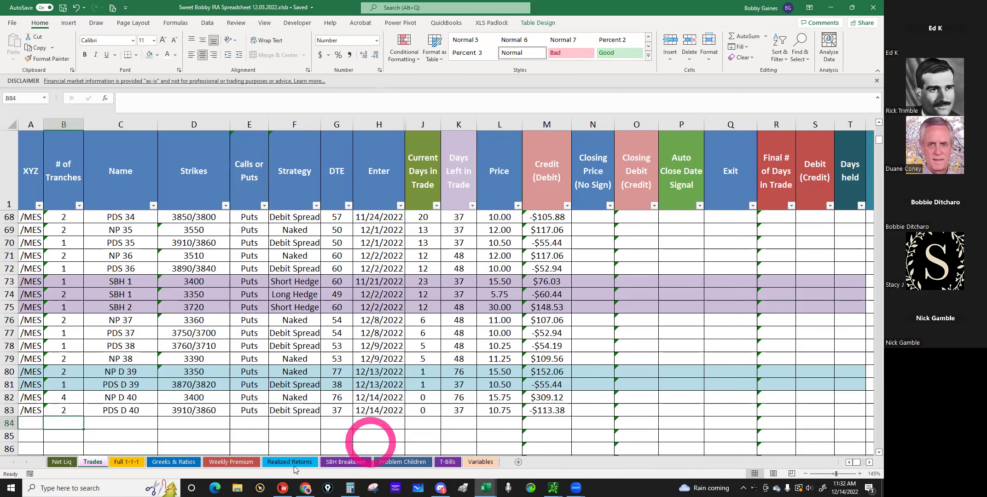
# Step: Compare the Theta % entries for 12/12/2022, 12/13/2022 and 12/14/2022 on the Greeks & Ratios sheet
pyautogui.click(175, 462)
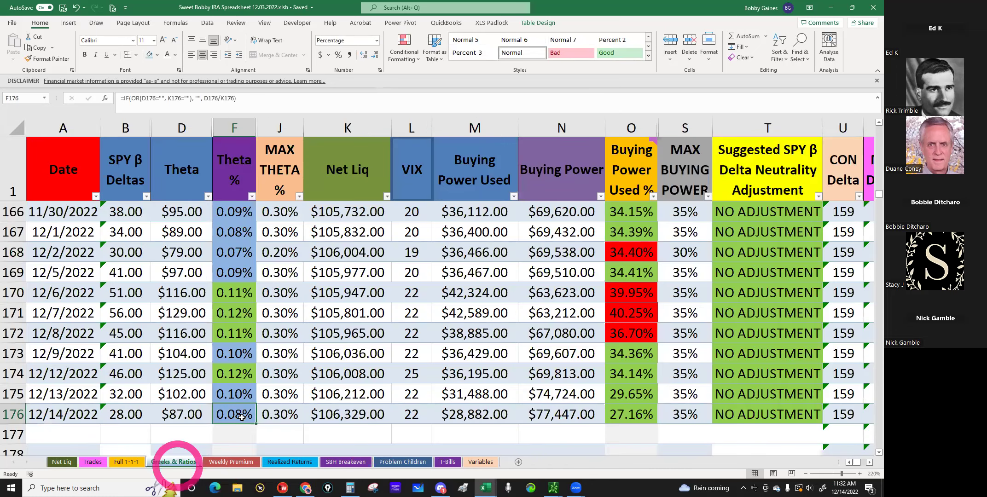
pyautogui.click(237, 374)
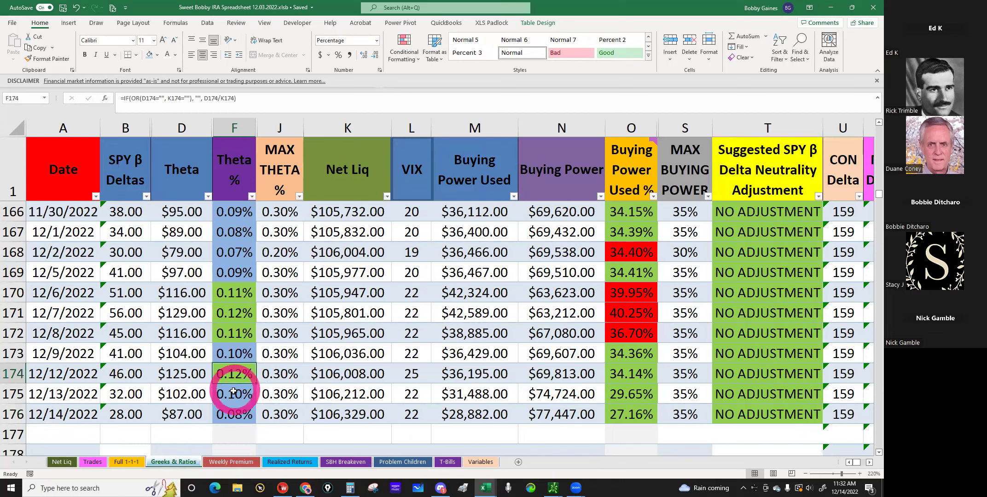
pyautogui.click(233, 392)
pyautogui.click(230, 407)
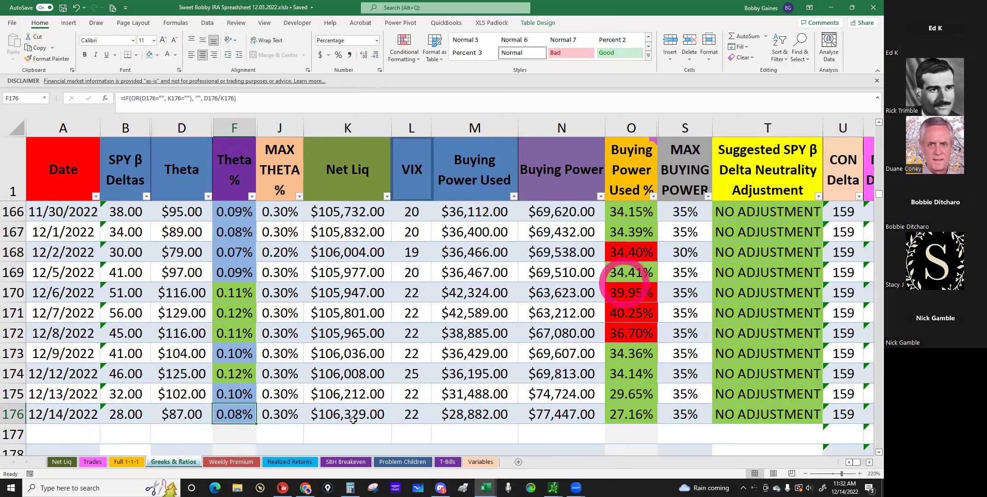
# Step: Review the December profit, the TOTALS figure and OUR PERFORMANCE against SPY on the Realized Returns sheet
pyautogui.click(290, 462)
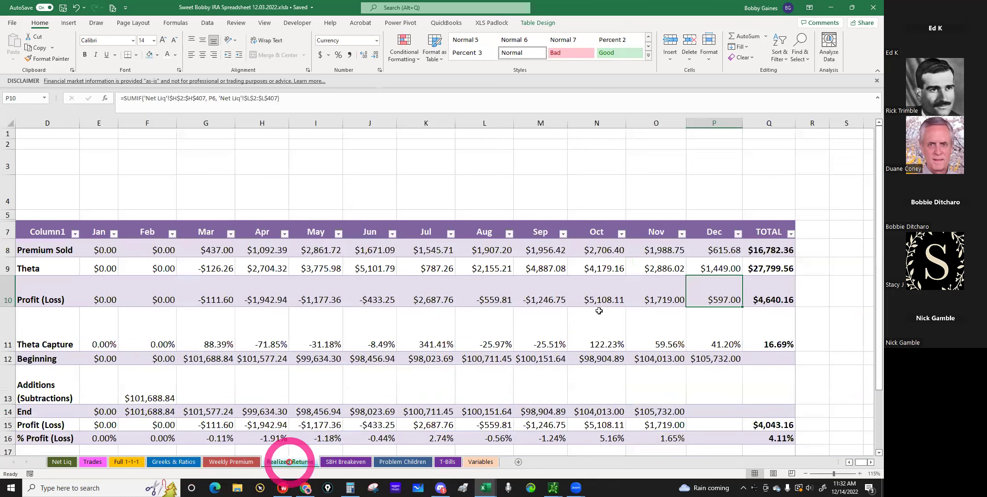
pyautogui.click(720, 285)
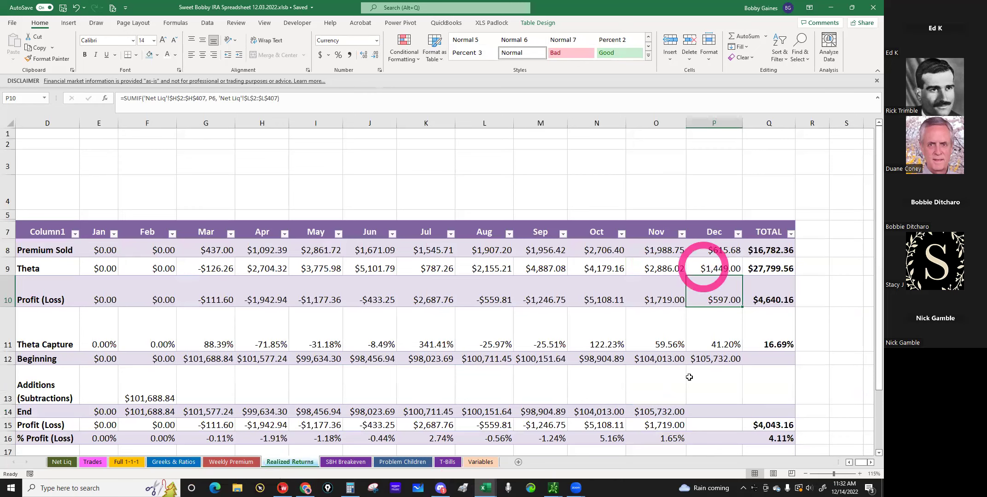
pyautogui.click(850, 464)
pyautogui.doubleClick(850, 464)
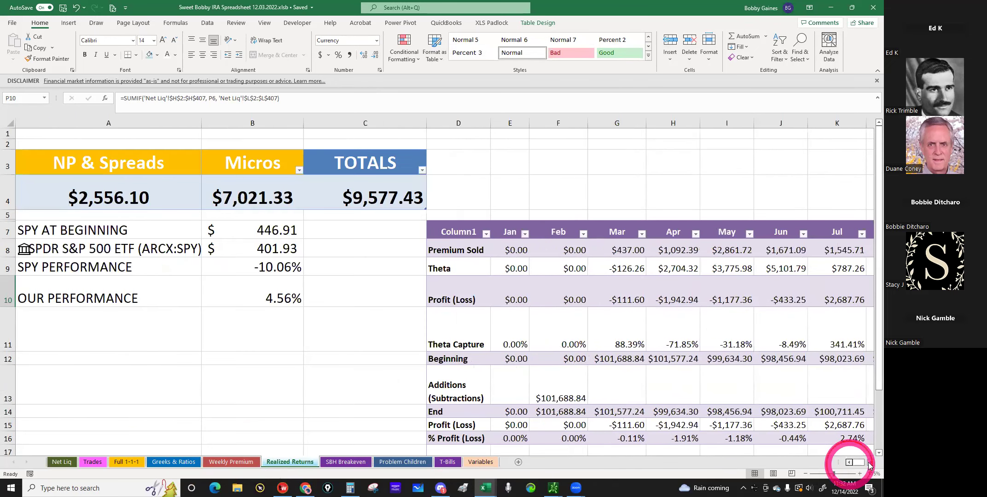
pyautogui.doubleClick(870, 464)
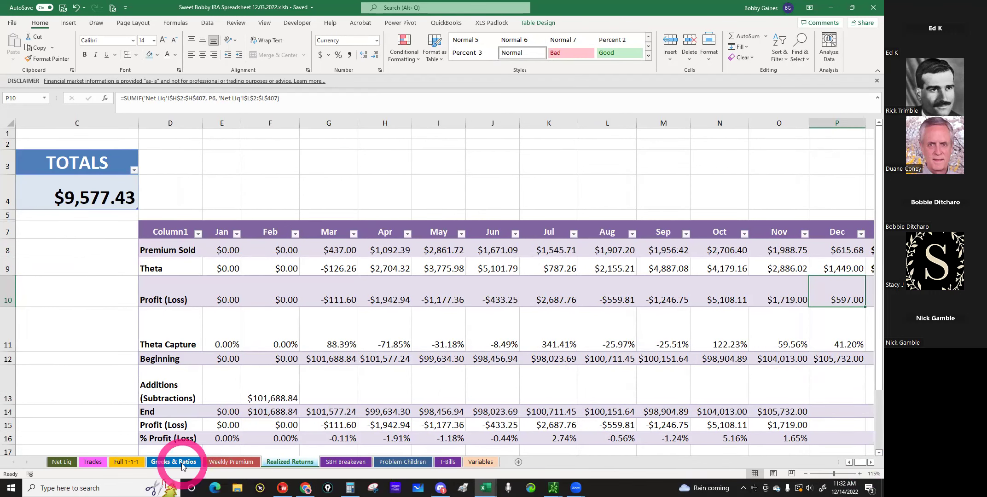
pyautogui.click(871, 463)
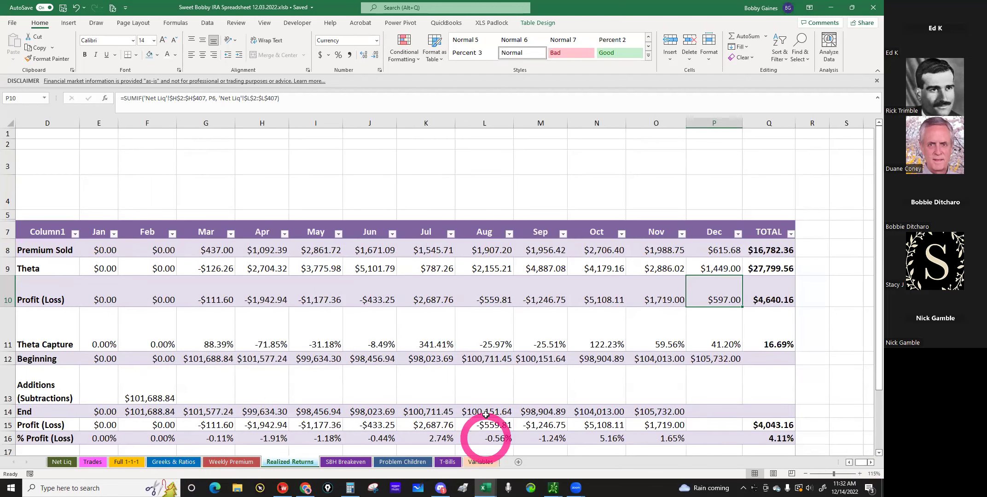
# Step: Examine the SPY % and ALPHA rows under the monthly returns table and inspect December's Theta Capture cell
pyautogui.scroll(-1, 486, 415)
pyautogui.scroll(1, 486, 415)
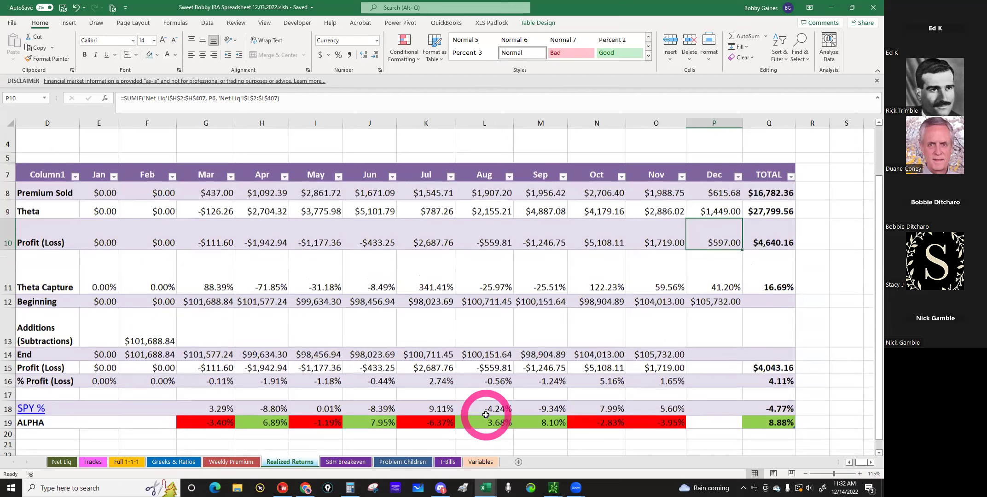
pyautogui.scroll(-1, 486, 415)
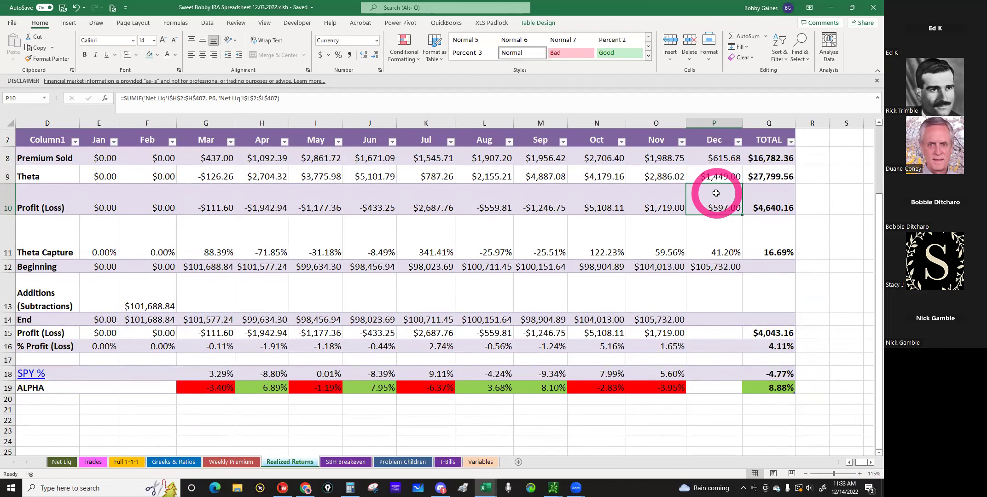
pyautogui.click(712, 247)
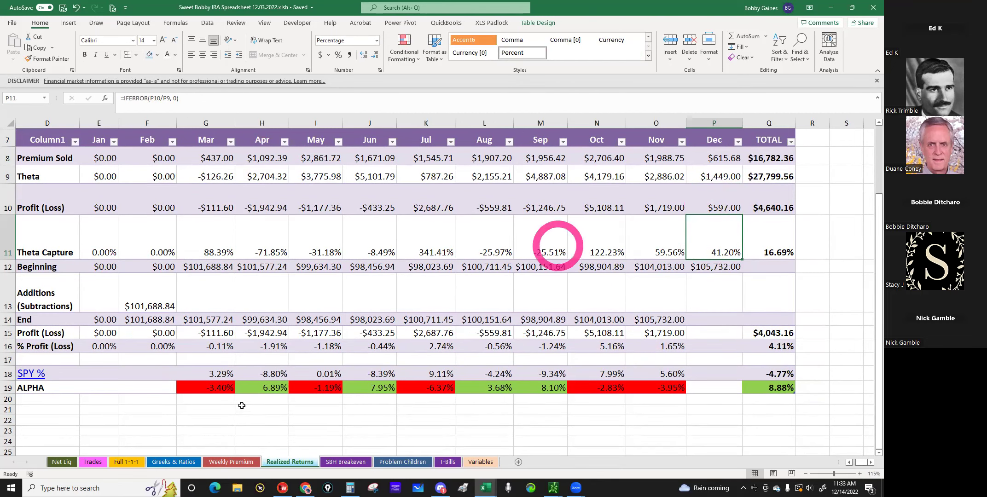
# Step: Go back to the Greeks & Ratios sheet and inspect the 12/13/2022 Theta % cell
pyautogui.click(170, 465)
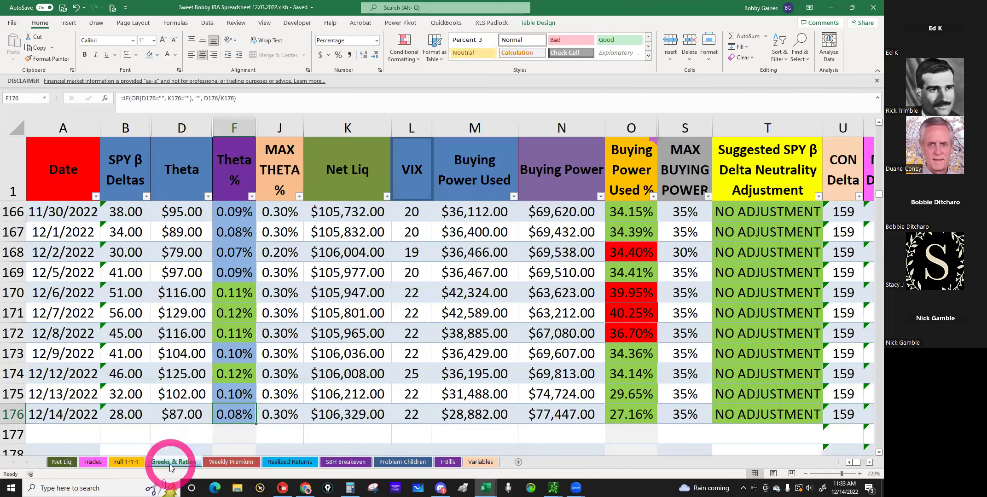
pyautogui.click(239, 394)
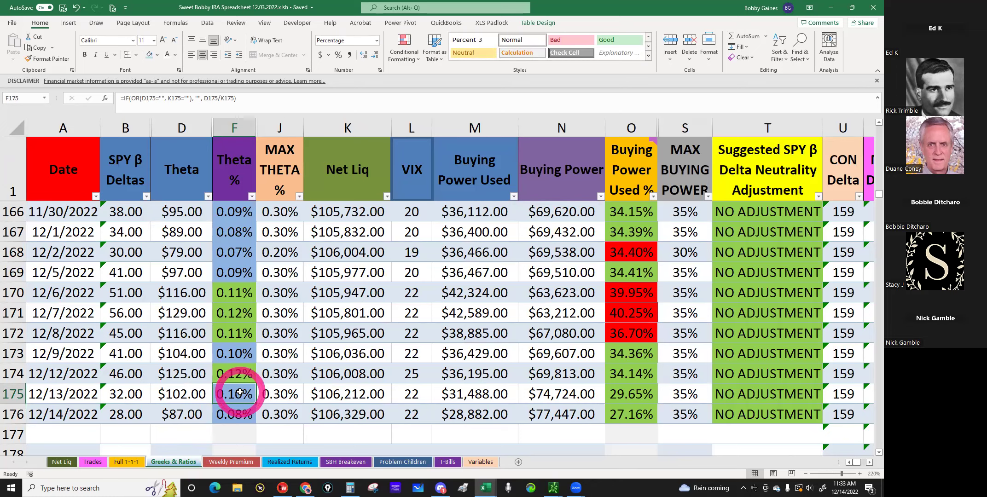
# Step: Examine the Theta % entries for 10/10/2022, 10/12/2022 and 10/13/2022 on the Greeks & Ratios sheet
pyautogui.scroll(5, 240, 389)
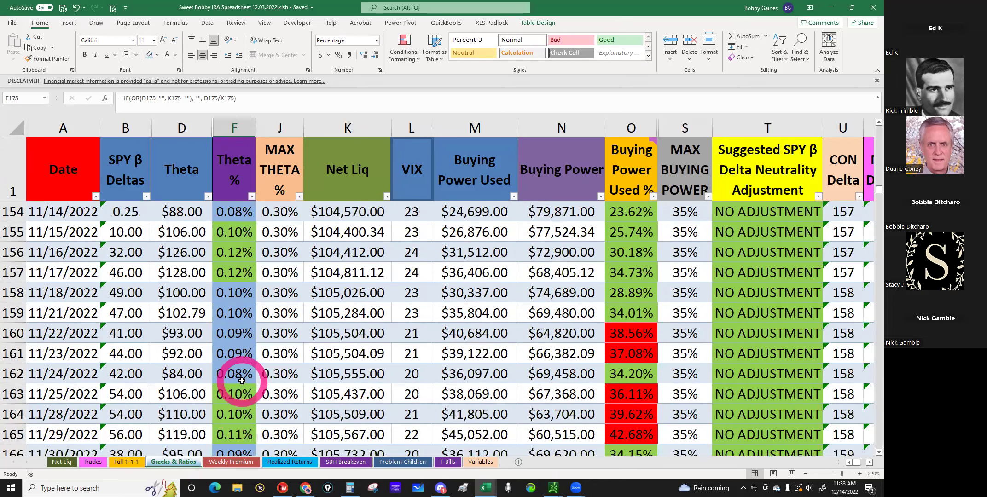
pyautogui.scroll(8, 242, 381)
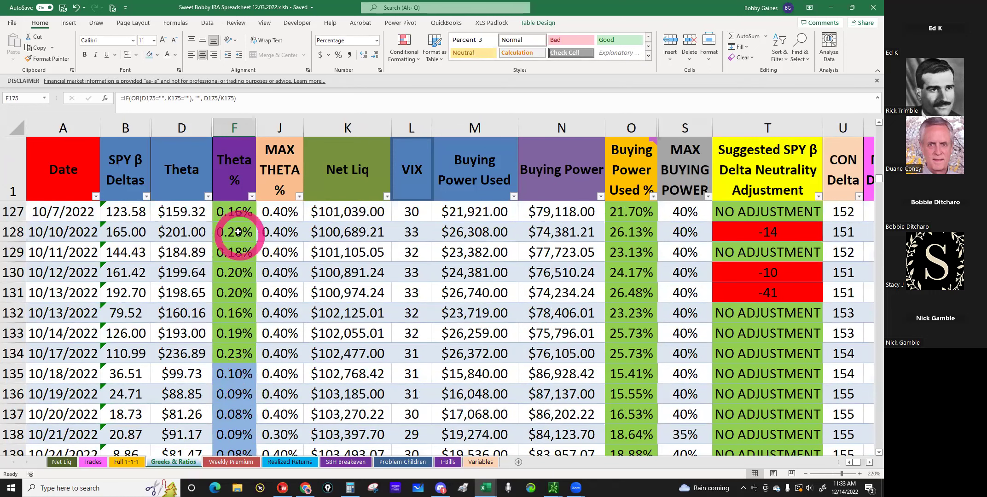
pyautogui.click(238, 232)
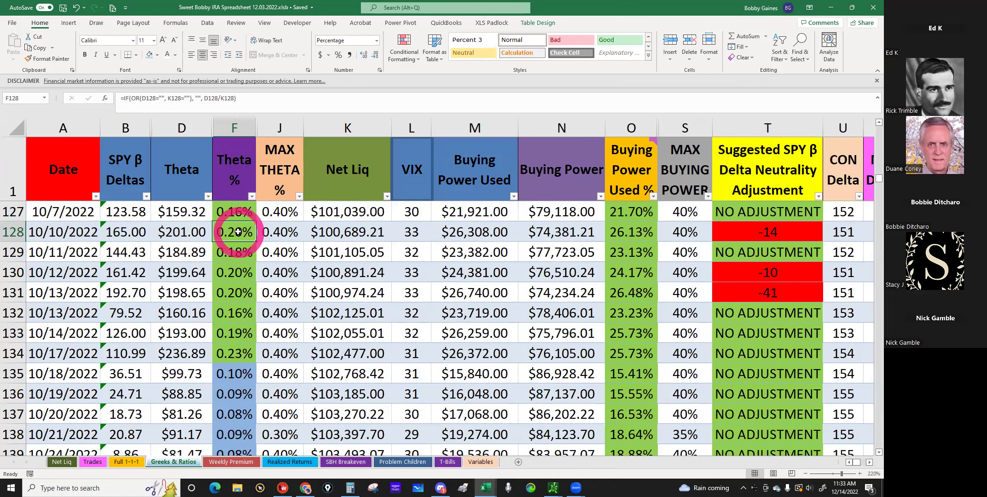
pyautogui.click(239, 271)
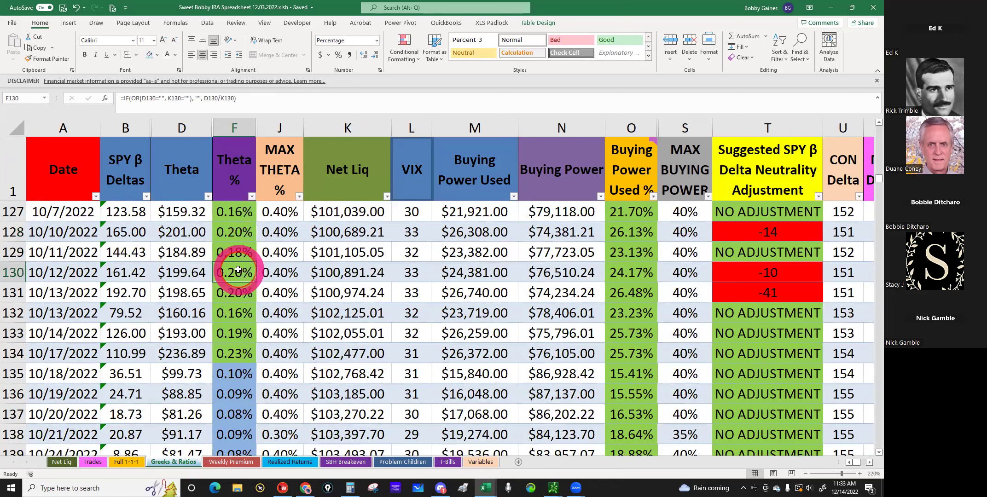
pyautogui.click(229, 295)
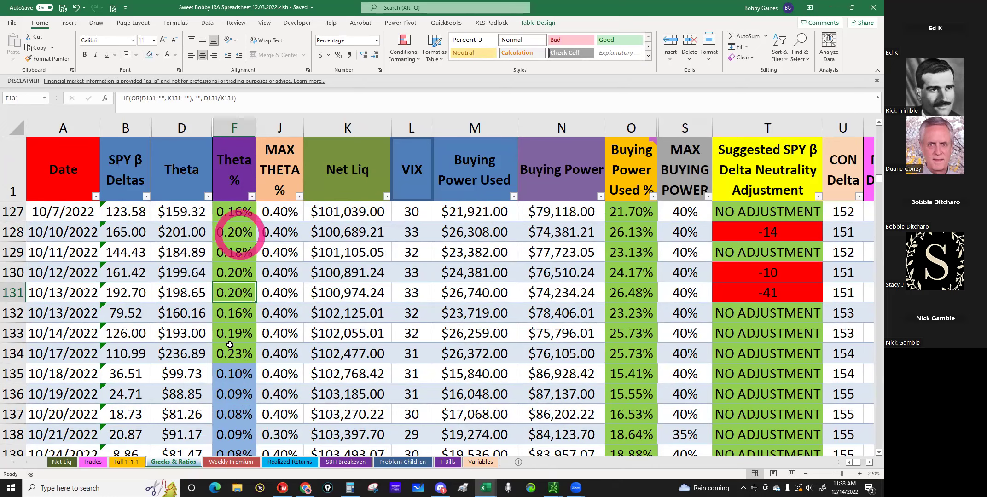
# Step: Review the Theta % entries from late October onward, ending with the 12/13/2022 and 12/14/2022 cells
pyautogui.scroll(-1, 232, 390)
pyautogui.scroll(-3, 230, 392)
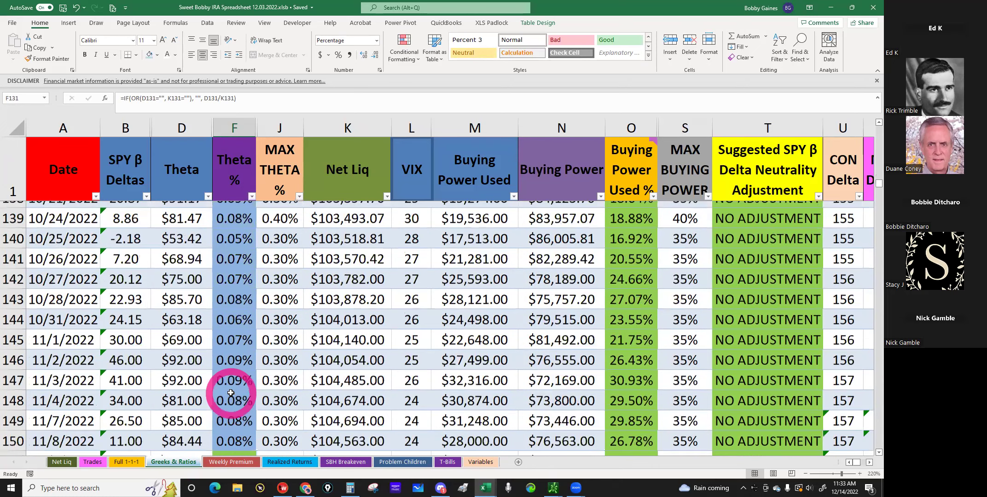
pyautogui.scroll(-3, 231, 392)
pyautogui.scroll(-4, 231, 392)
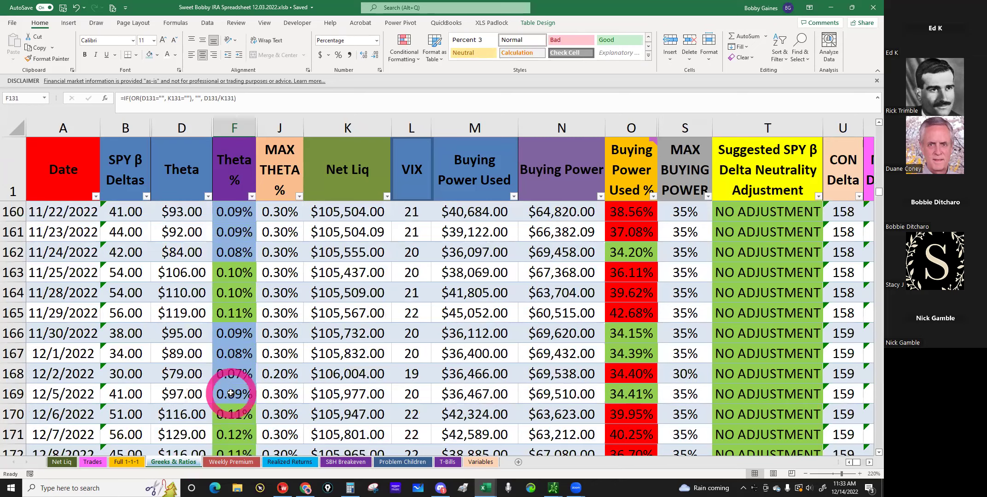
pyautogui.scroll(-3, 231, 393)
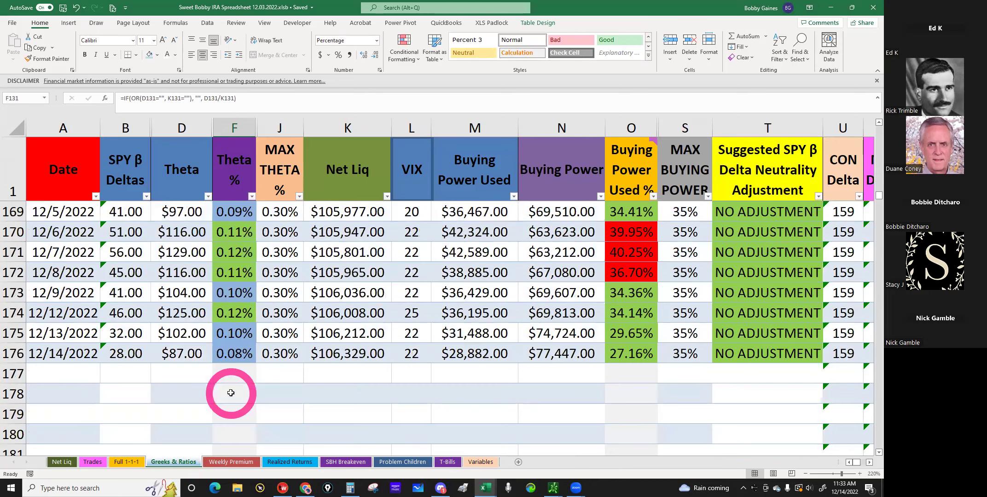
pyautogui.click(235, 333)
pyautogui.click(237, 354)
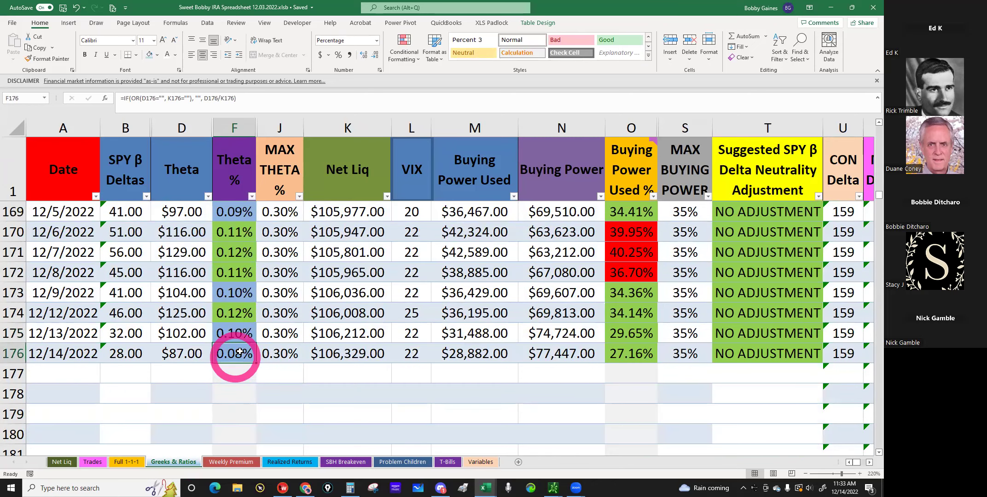
pyautogui.click(238, 353)
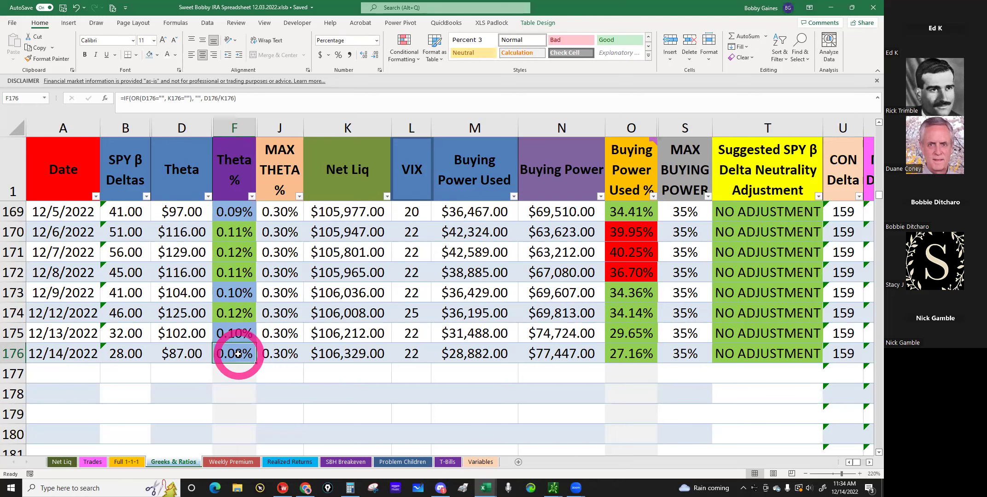
# Step: Compare the Theta and SPY β Deltas entries for 12/14/2022 with those for 12/13/2022
pyautogui.click(176, 354)
pyautogui.click(124, 353)
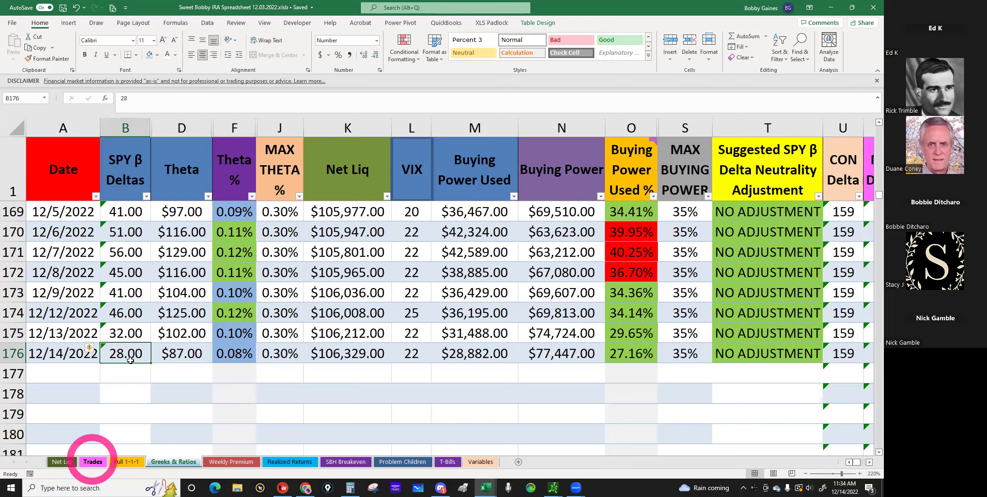
pyautogui.click(132, 332)
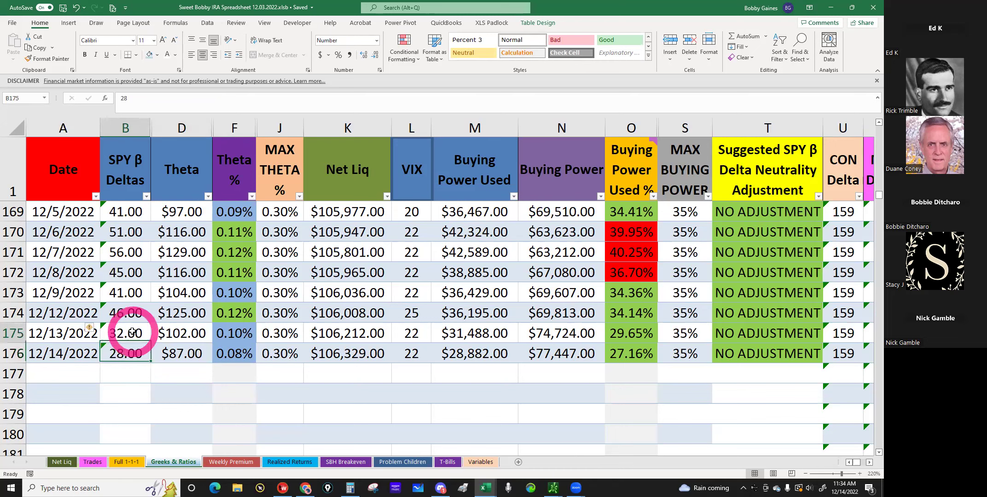
pyautogui.click(173, 337)
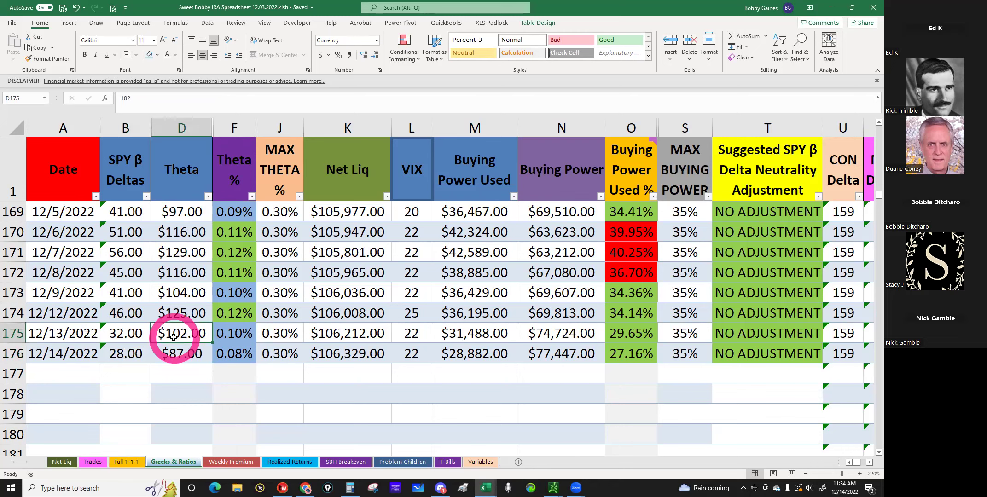